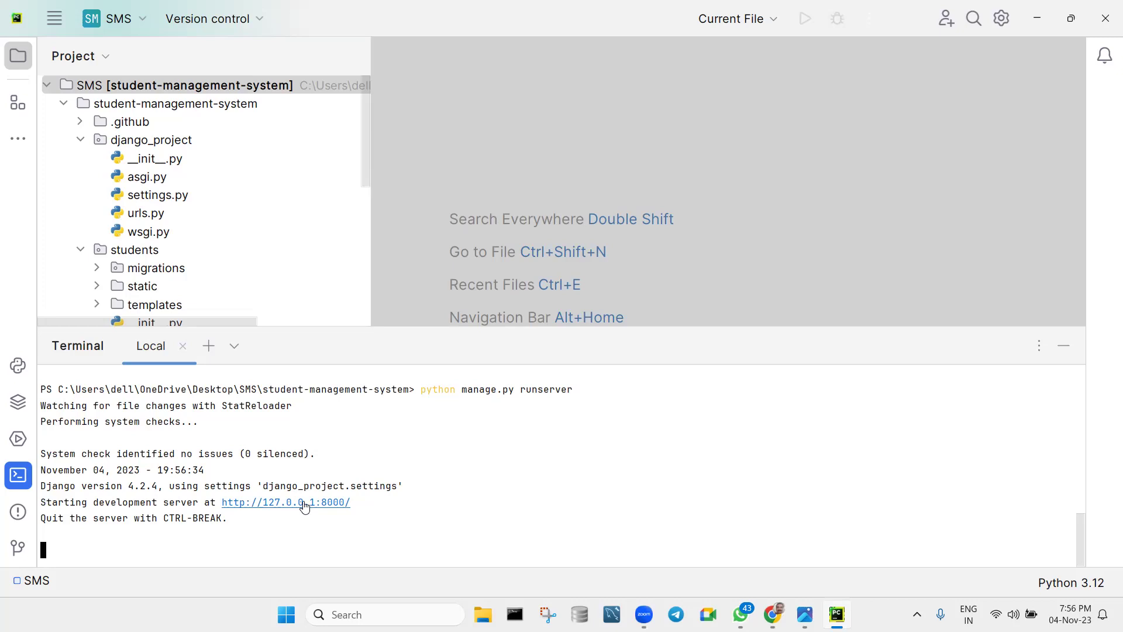
# Un-maximize the PyCharm window so the desktop shows around it.
pyautogui.doubleClick(536, 23)
pyautogui.moveTo(772, 614)
pyautogui.click(772, 538)
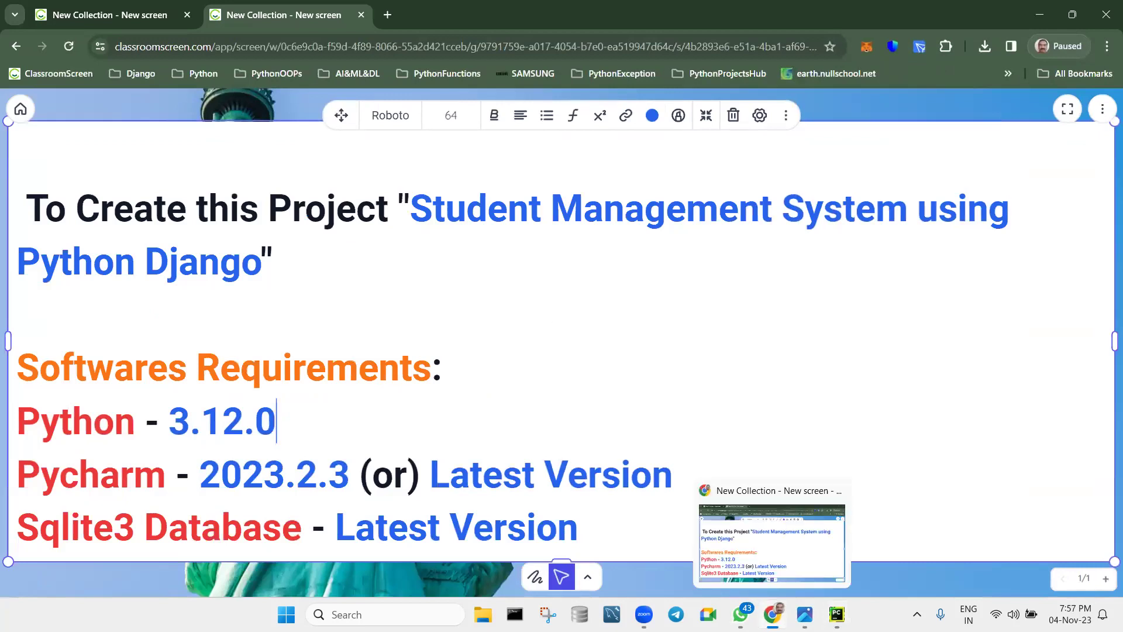
pyautogui.click(837, 614)
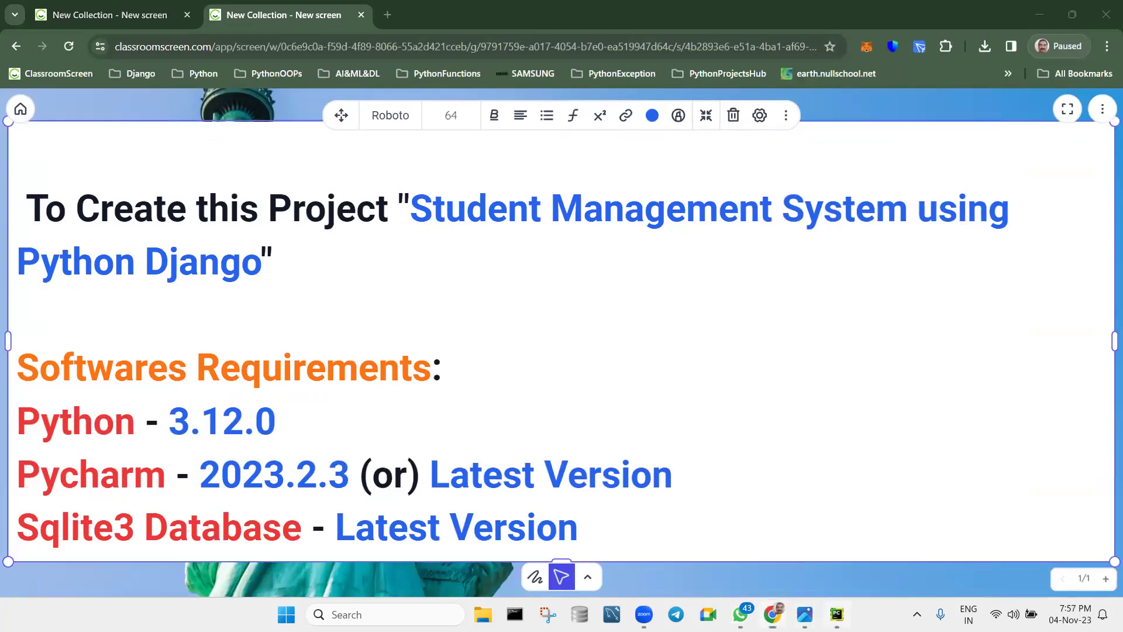
pyautogui.click(331, 508)
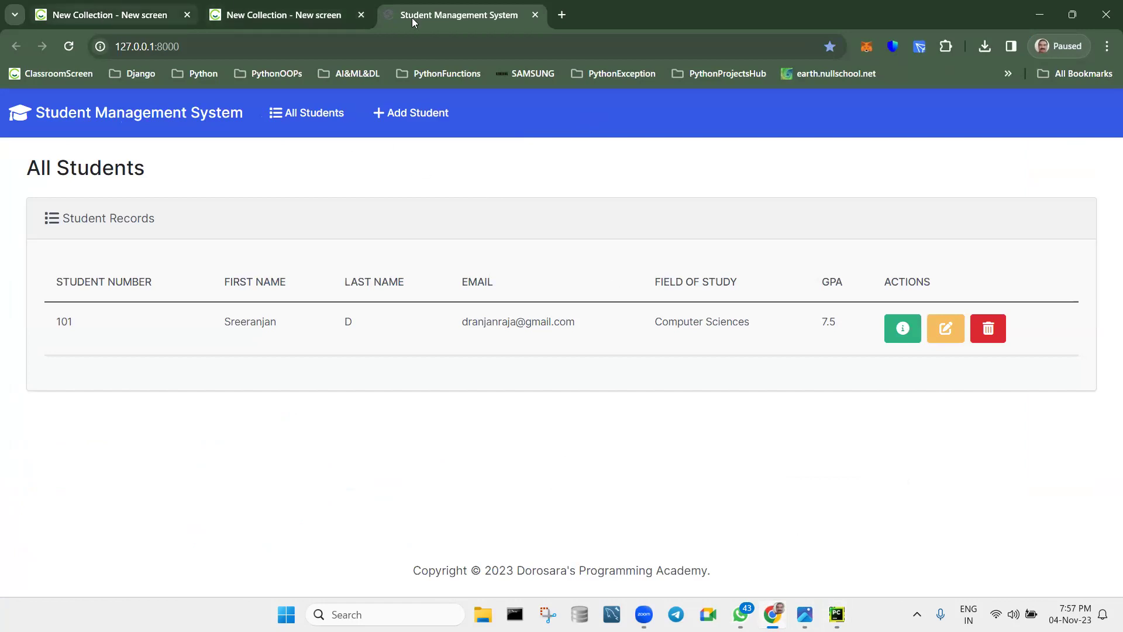
# Open CRUDStandsFor.png showing Create, Read, Update and Delete.
pyautogui.click(805, 614)
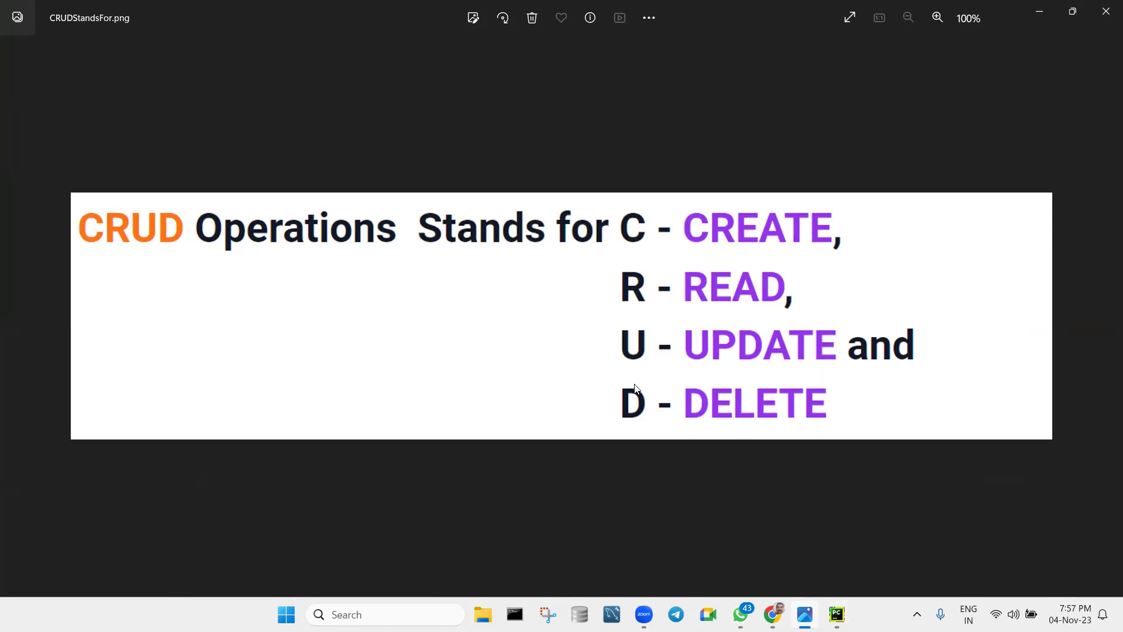
# Minimize the Photos window to return to the All Students page.
pyautogui.click(1039, 14)
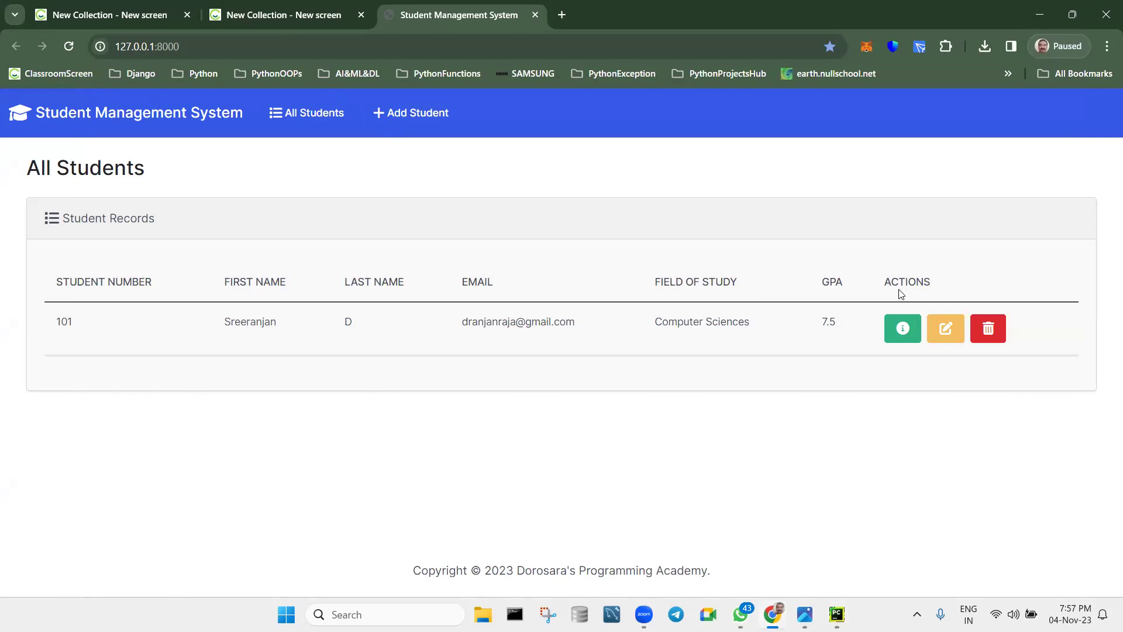
pyautogui.click(904, 334)
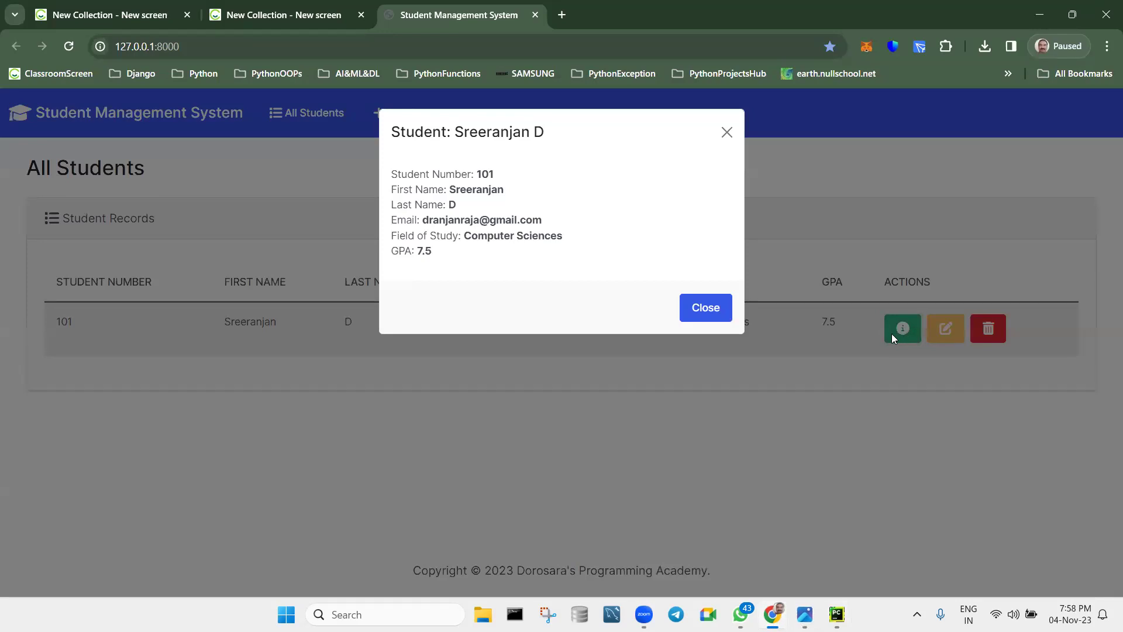
pyautogui.click(706, 308)
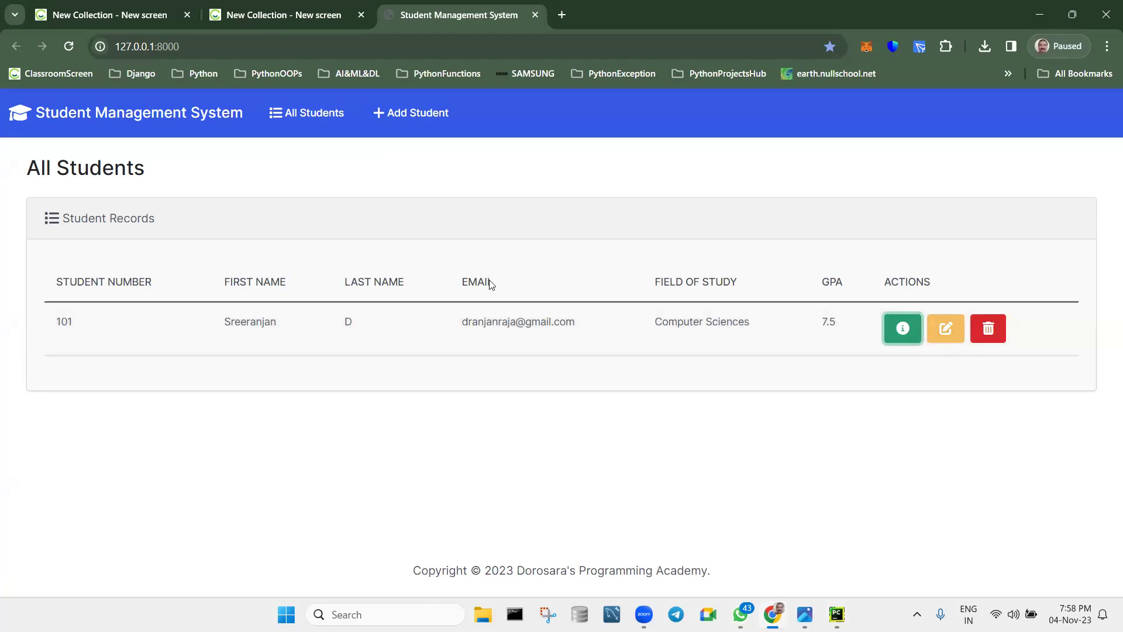
# Open the Add Student form and enter student number 102, first and last name, and email.
pyautogui.click(421, 114)
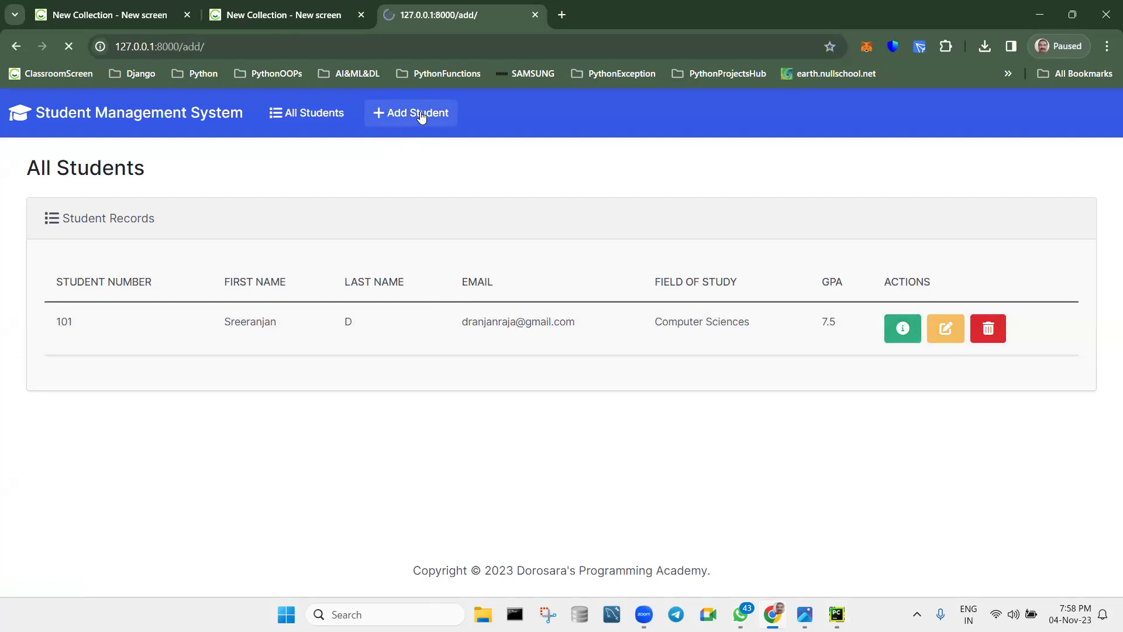
pyautogui.click(441, 291)
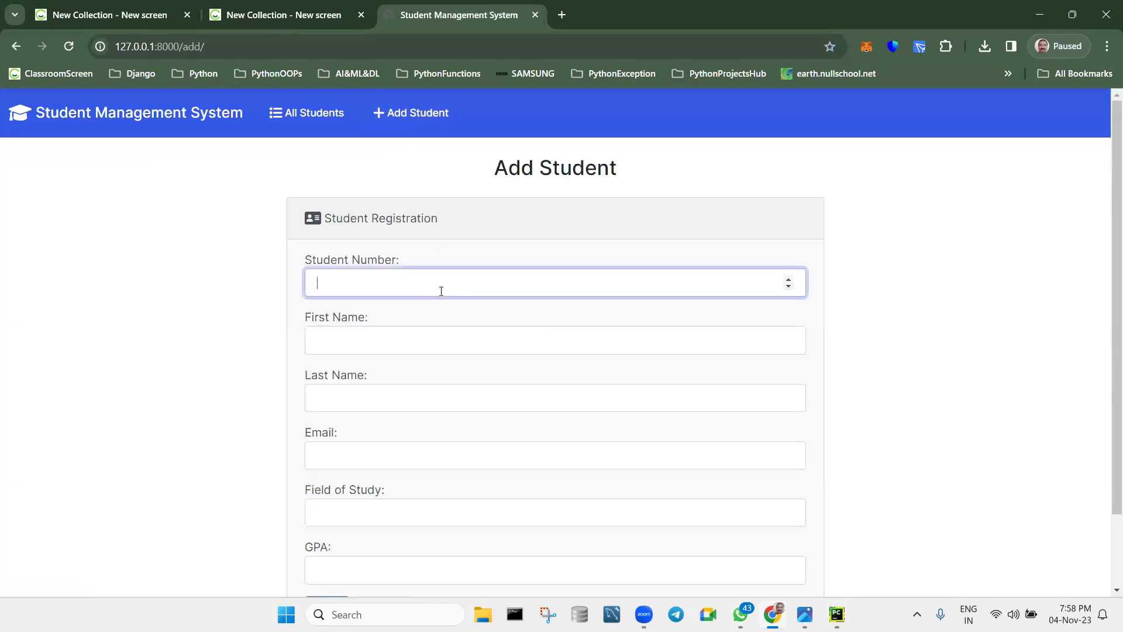
pyautogui.write('102')
pyautogui.press('Tab')
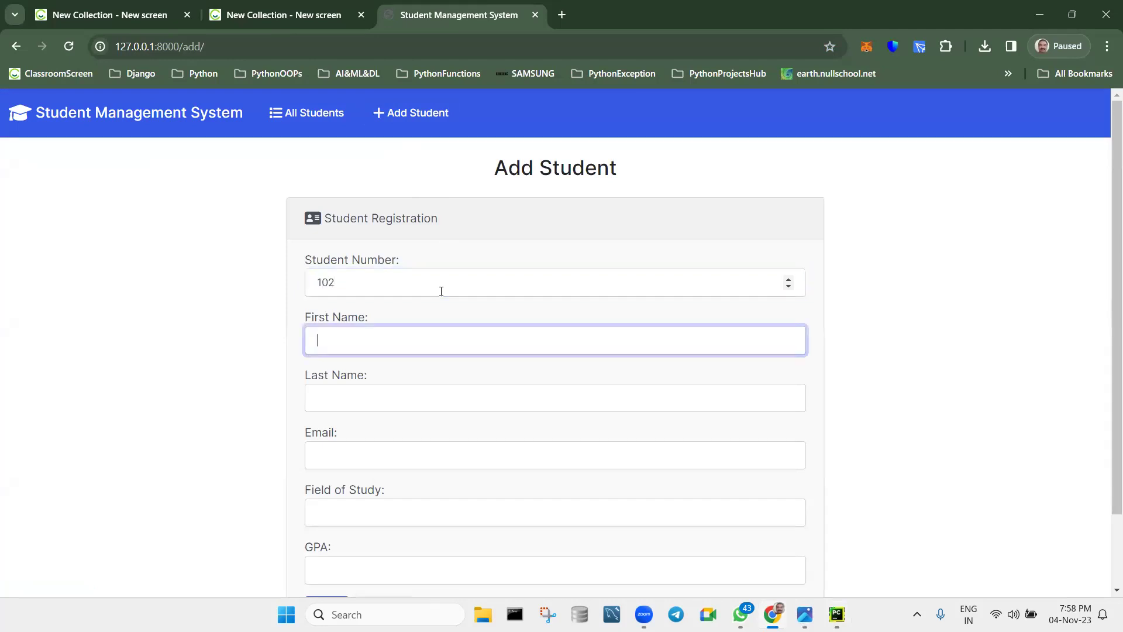
pyautogui.write('Royce')
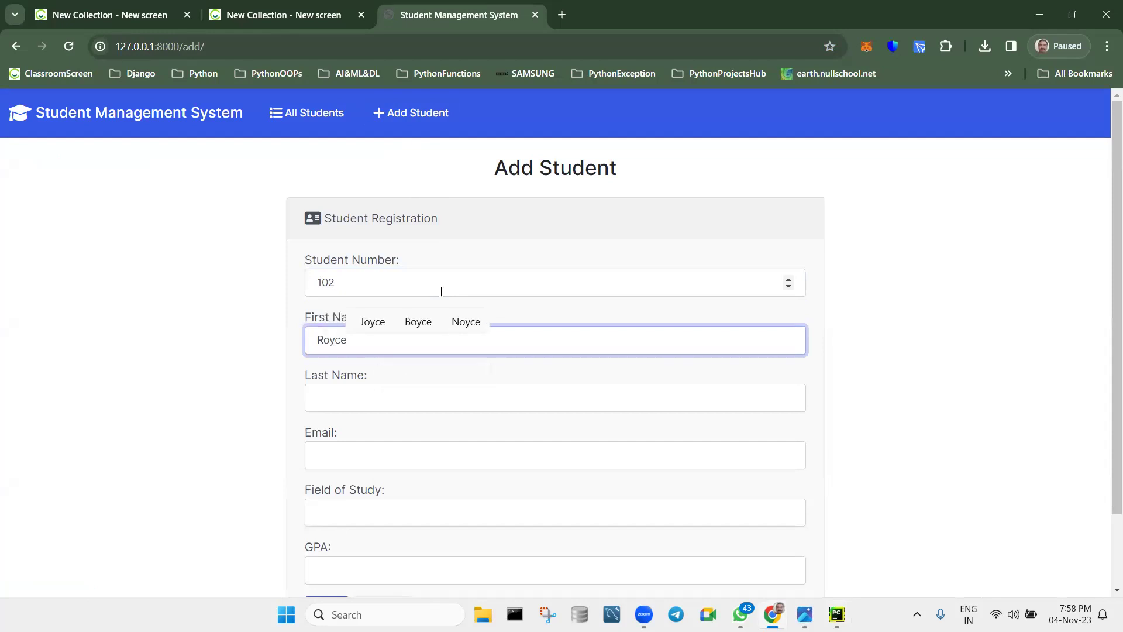
pyautogui.press('Tab')
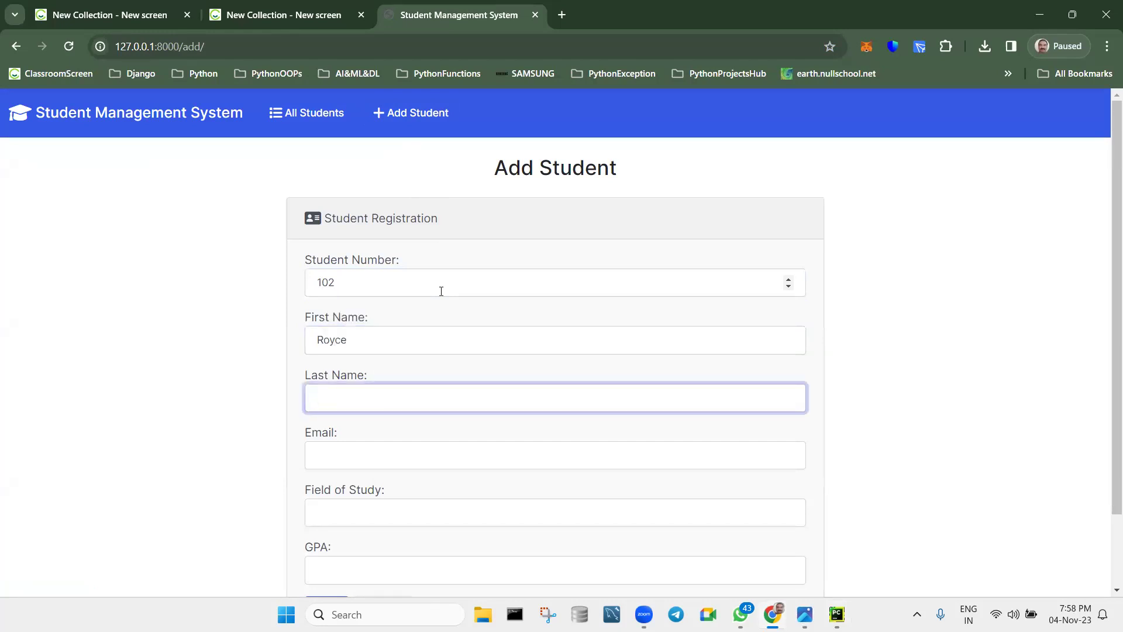
pyautogui.write('D')
pyautogui.press('Tab')
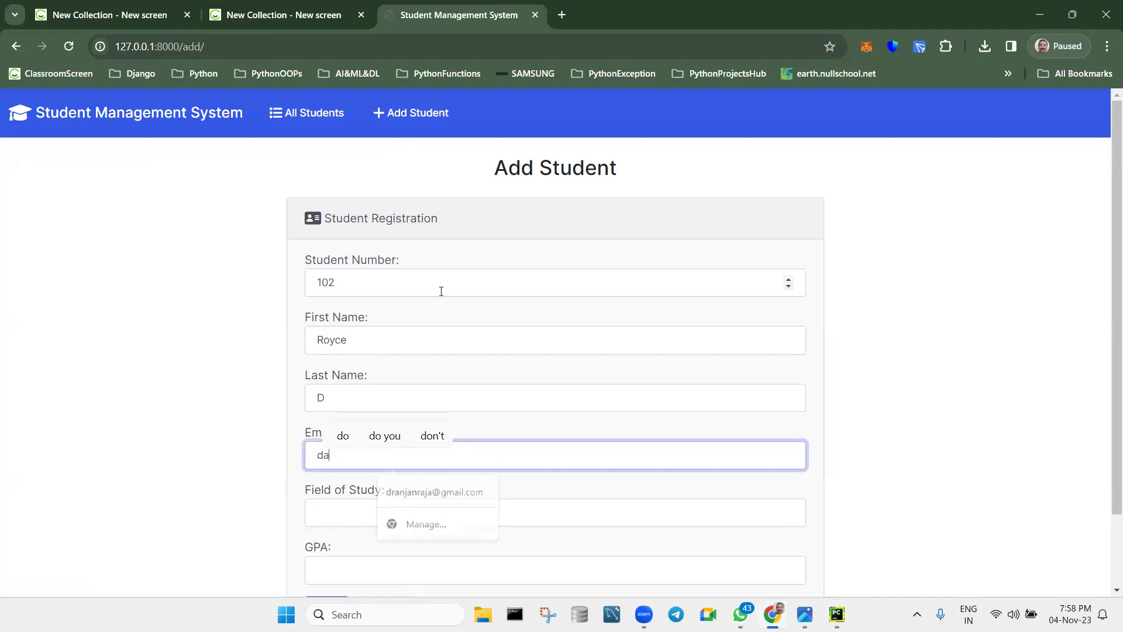
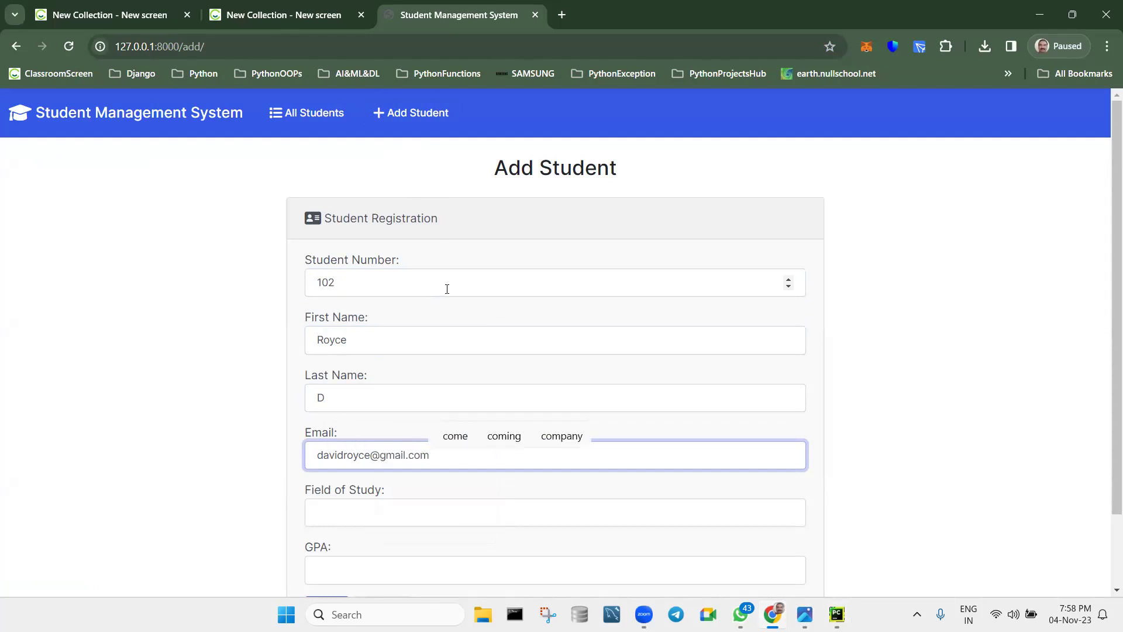
# Set Field of Study to Artificial Intelligence and GPA 4.9, add the student, and return home.
pyautogui.scroll(-2, 446, 288)
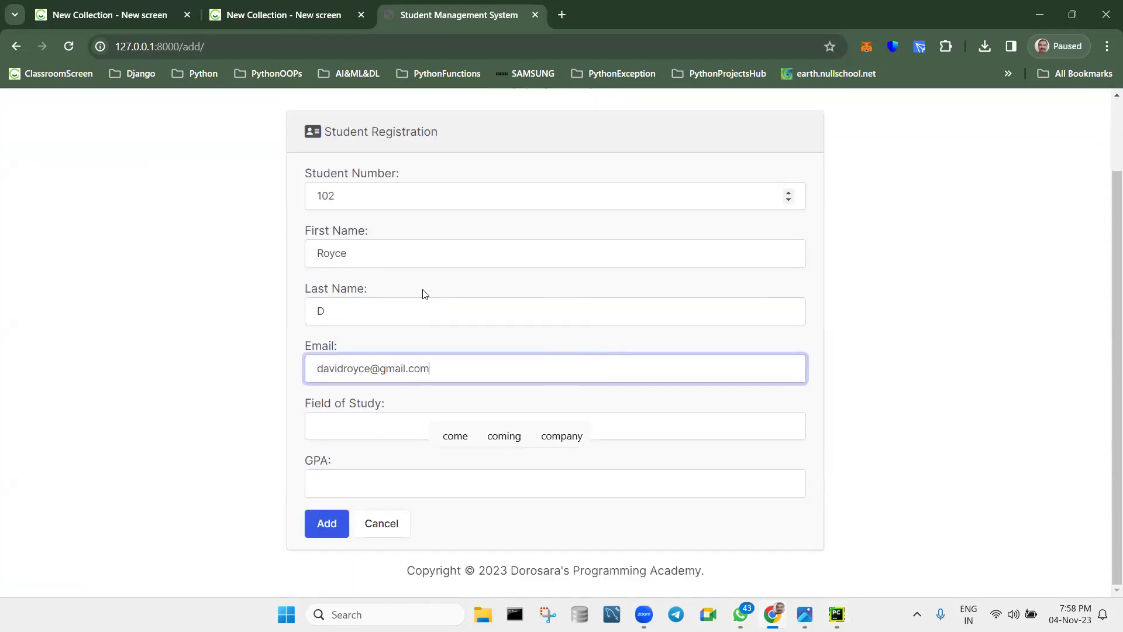
pyautogui.click(384, 425)
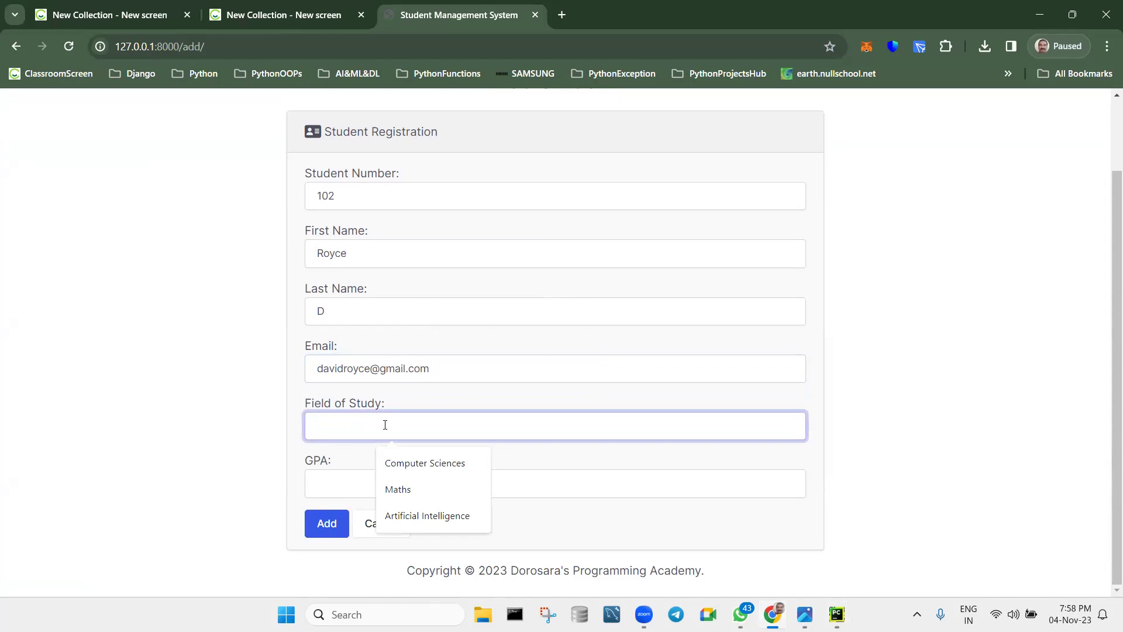
pyautogui.write('Artificial Intelligence')
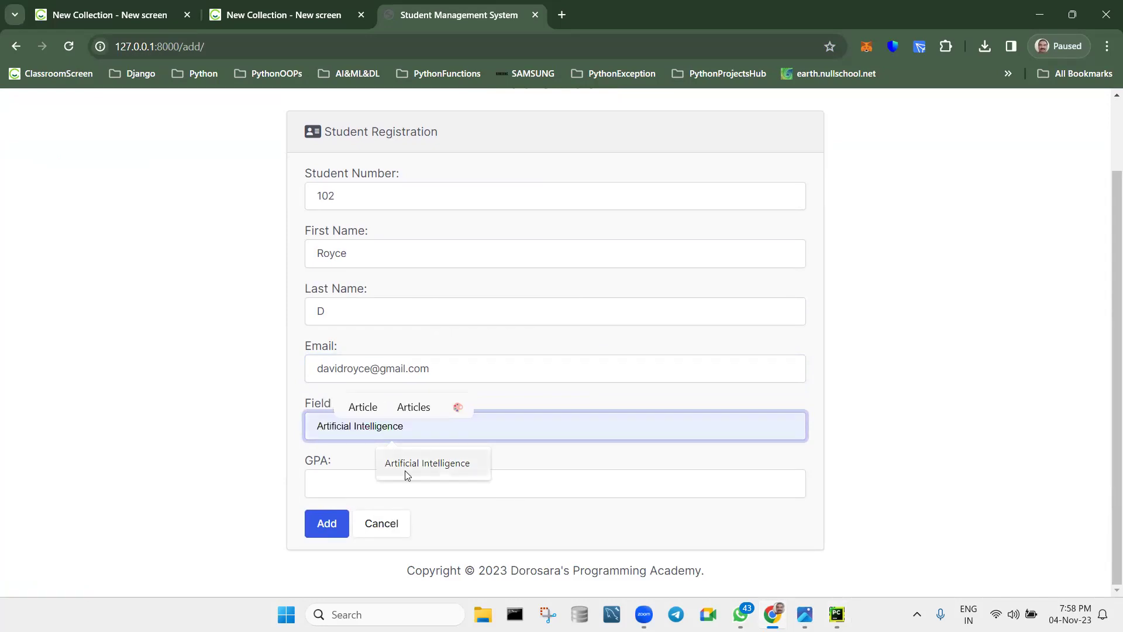
pyautogui.click(405, 470)
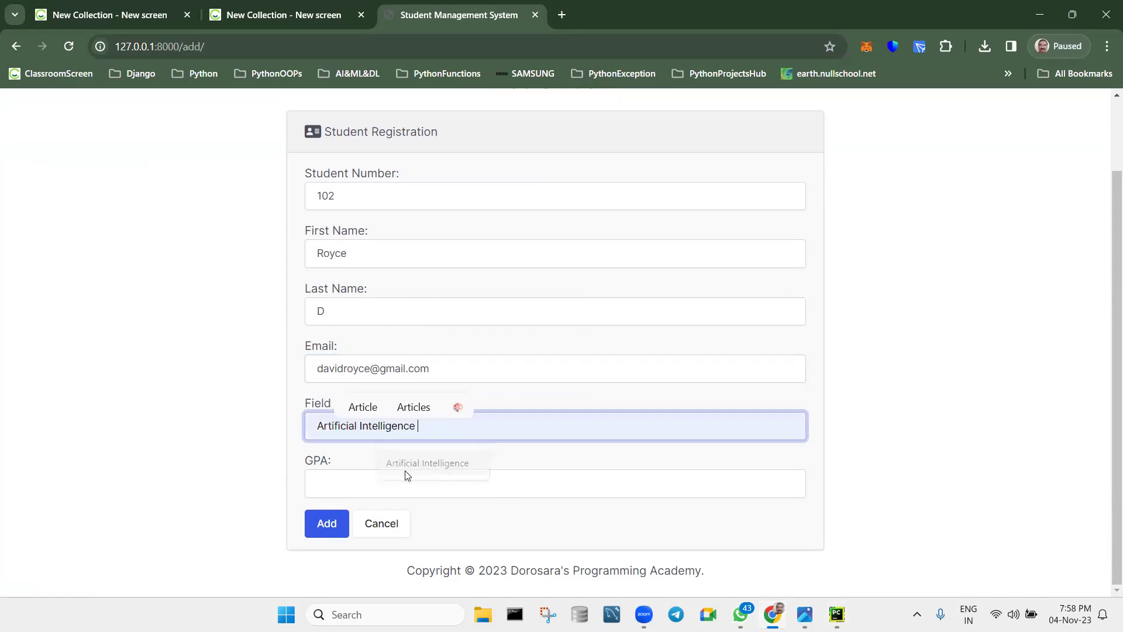
pyautogui.press('BackSpace')
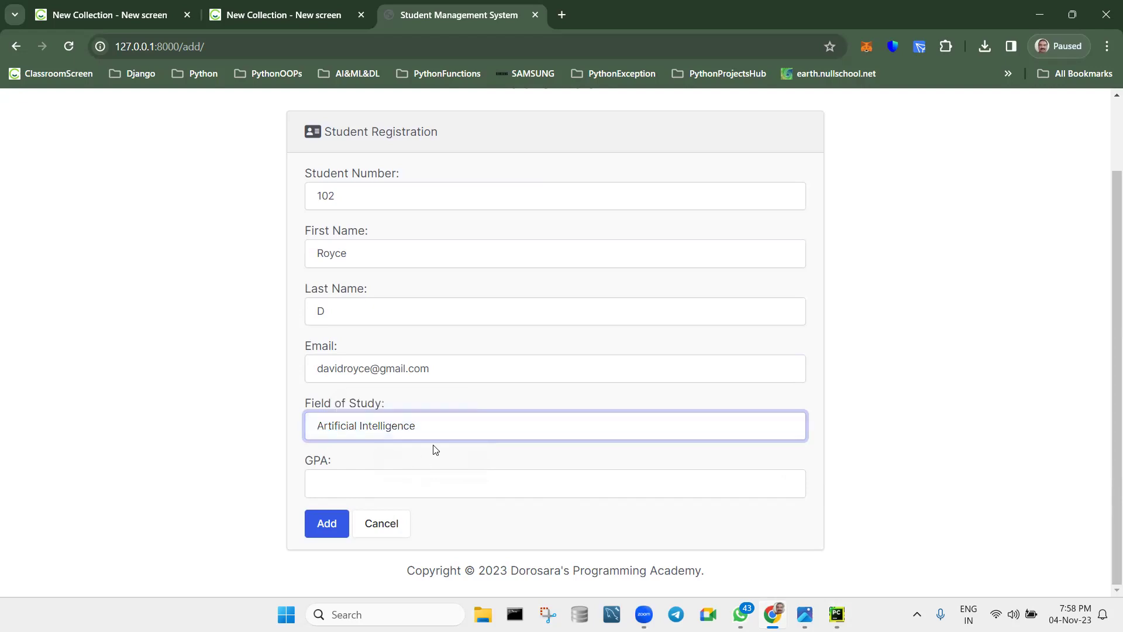
pyautogui.click(574, 462)
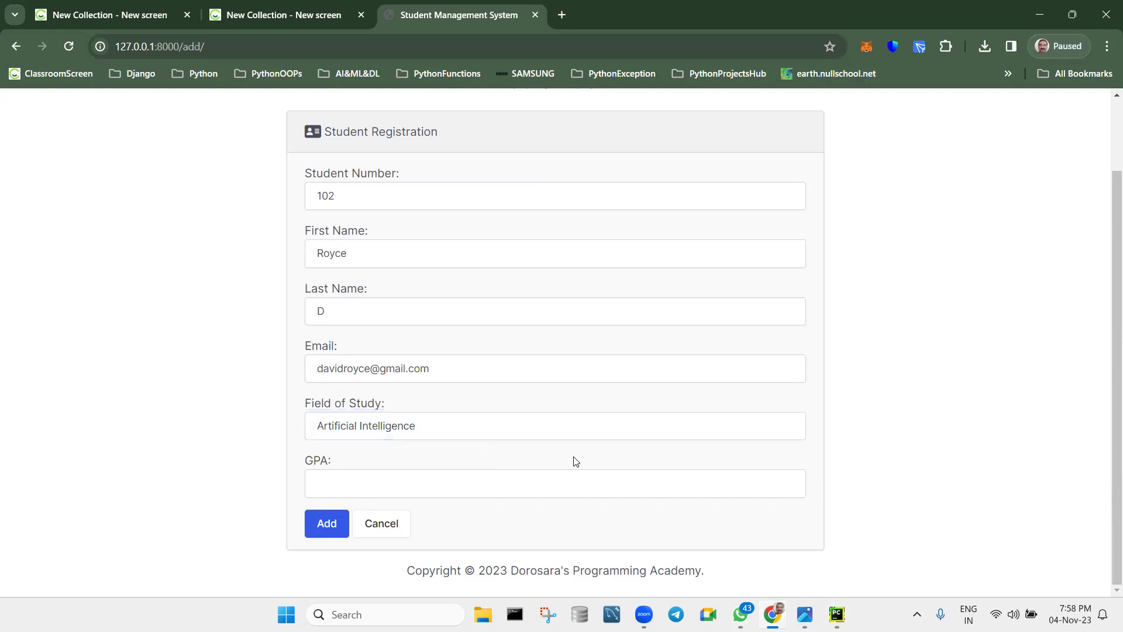
pyautogui.click(440, 489)
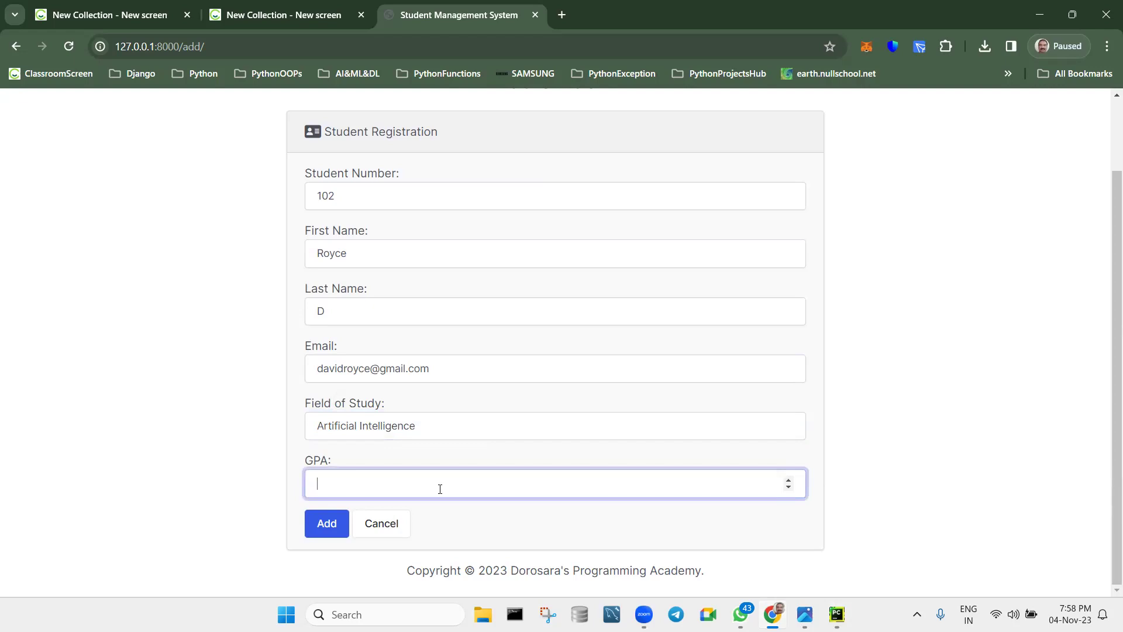
pyautogui.write('4.9')
pyautogui.press('BackSpace')
pyautogui.press('BackSpace')
pyautogui.press('BackSpace')
pyautogui.write('4.9')
pyautogui.click(334, 528)
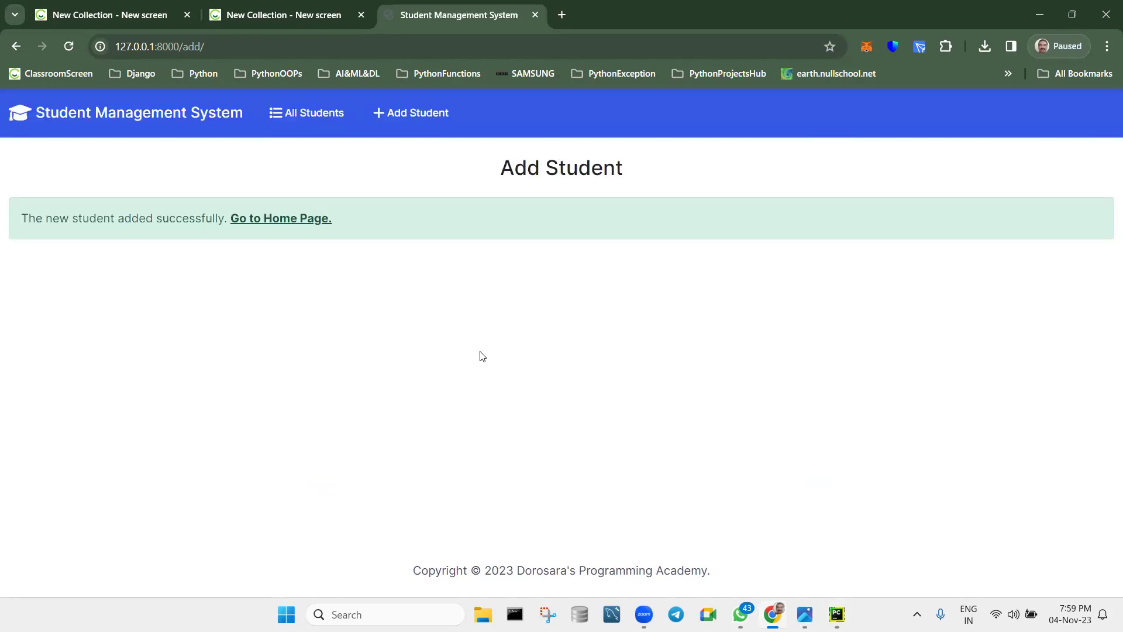
pyautogui.click(292, 221)
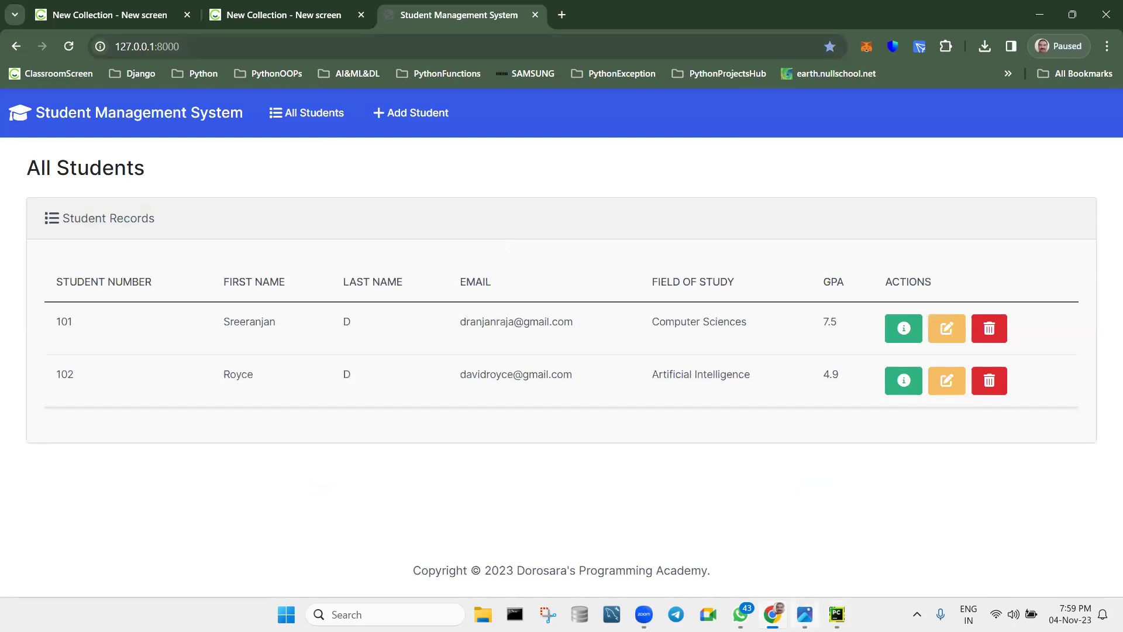
pyautogui.hotkey('alt', 'Tab')
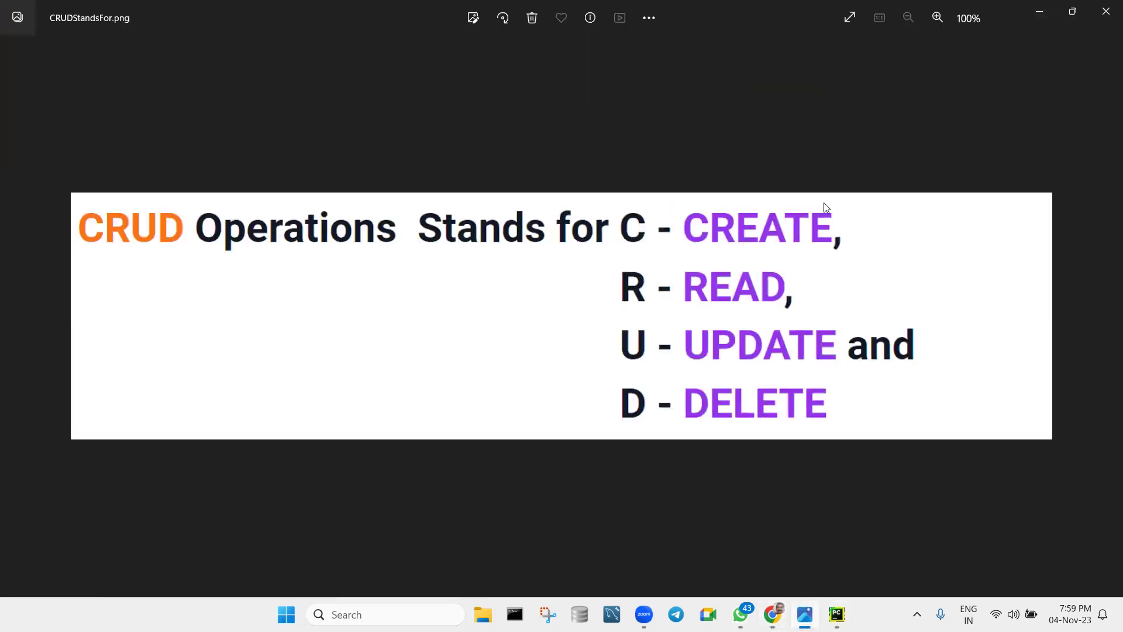
pyautogui.click(1039, 12)
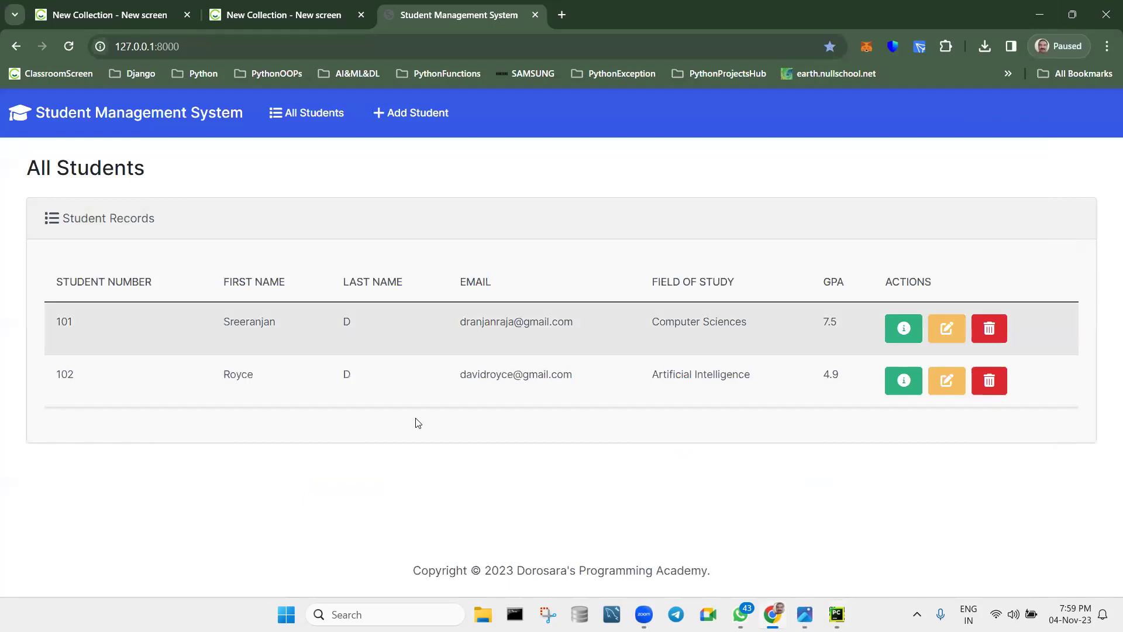
pyautogui.click(308, 113)
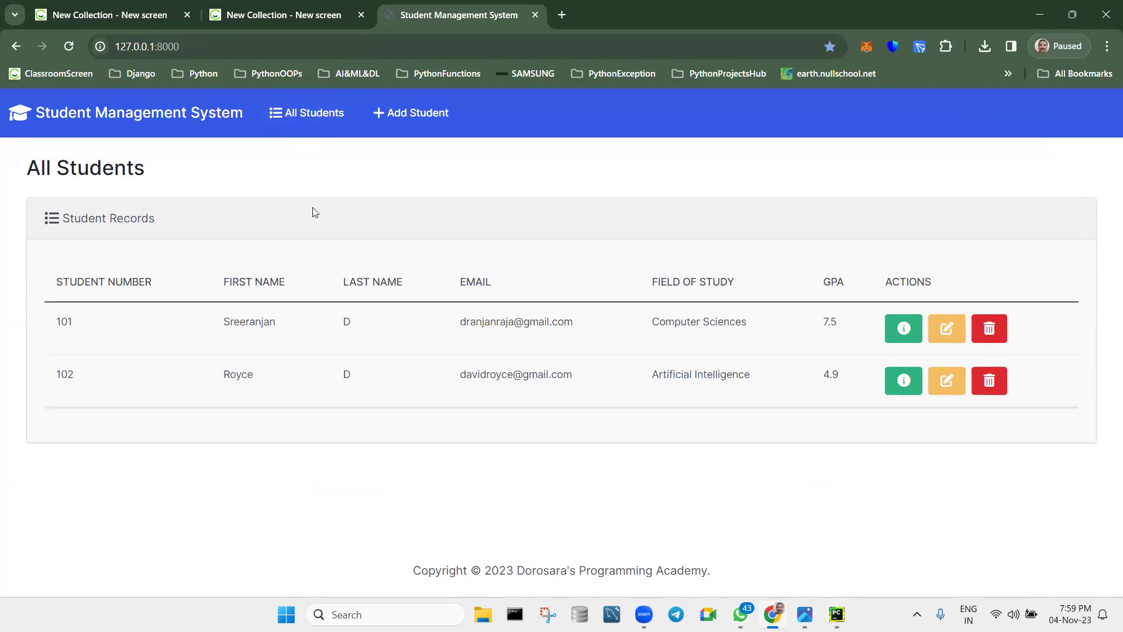
pyautogui.click(894, 381)
pyautogui.click(713, 314)
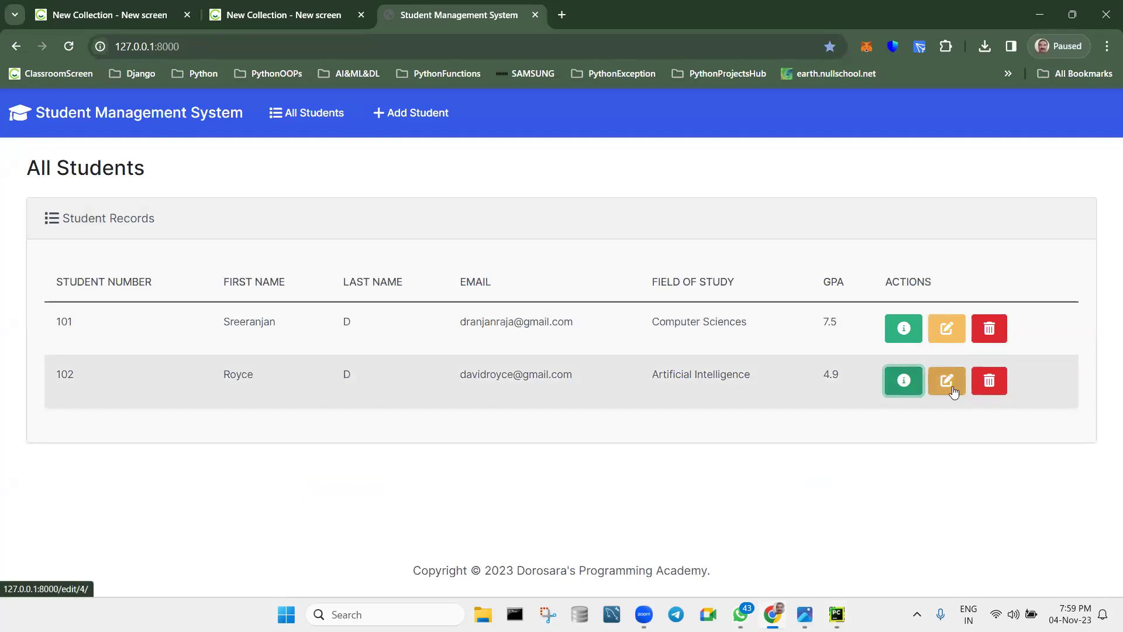
# Shorten student 102's email address, save the update, and return to All Students.
pyautogui.click(953, 390)
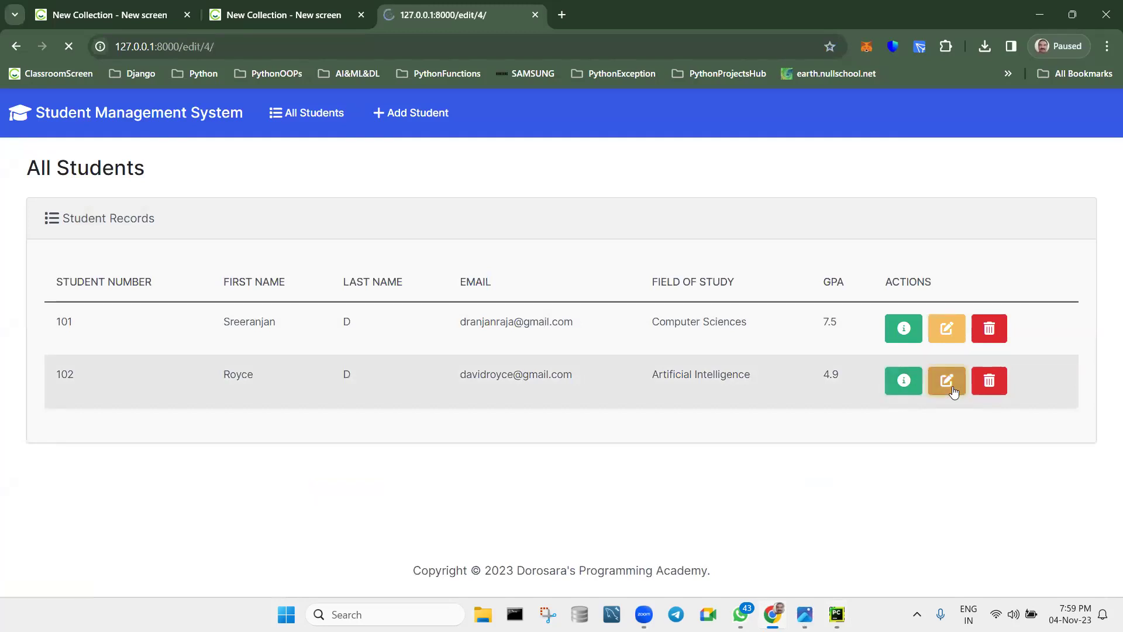
pyautogui.scroll(-2, 380, 344)
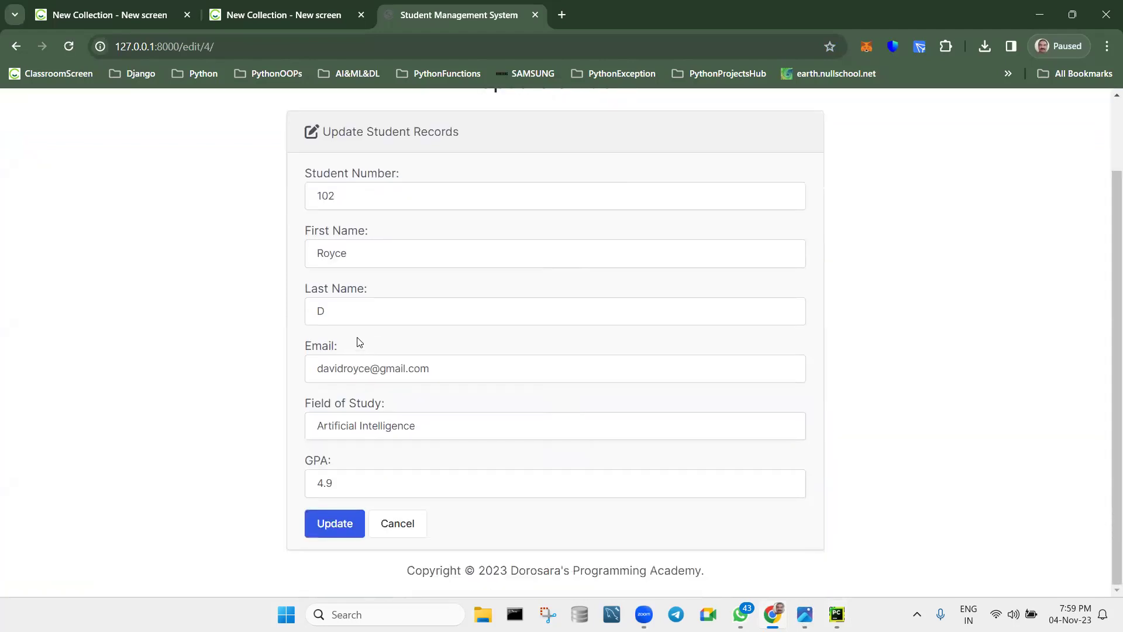
pyautogui.click(369, 369)
pyautogui.press('BackSpace')
pyautogui.press('BackSpace')
pyautogui.press('BackSpace')
pyautogui.press('BackSpace')
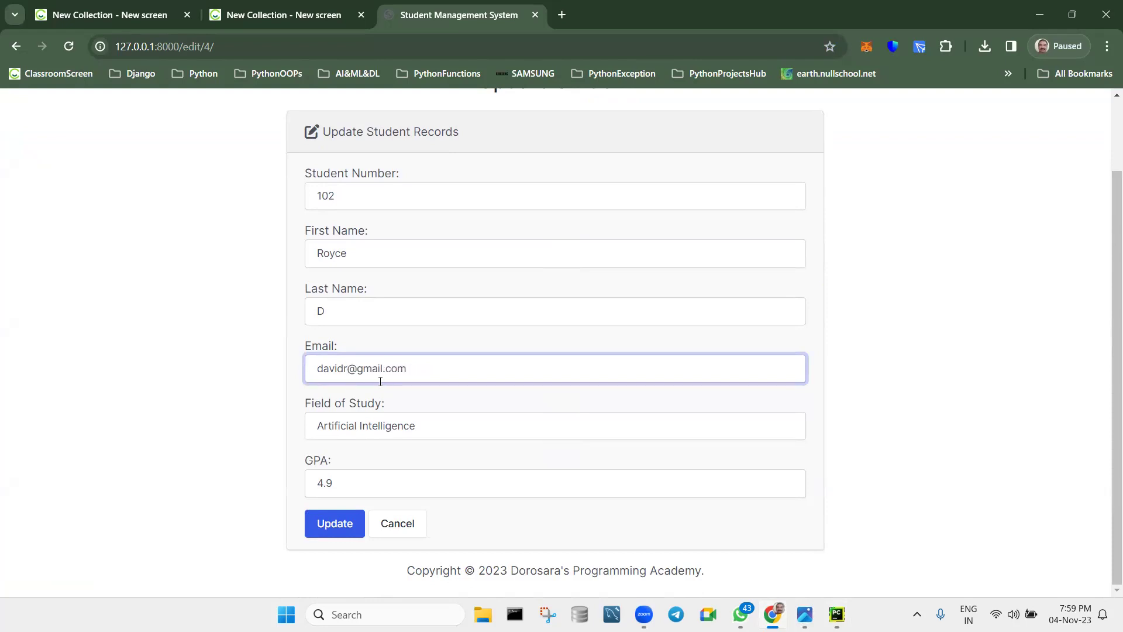
pyautogui.click(344, 526)
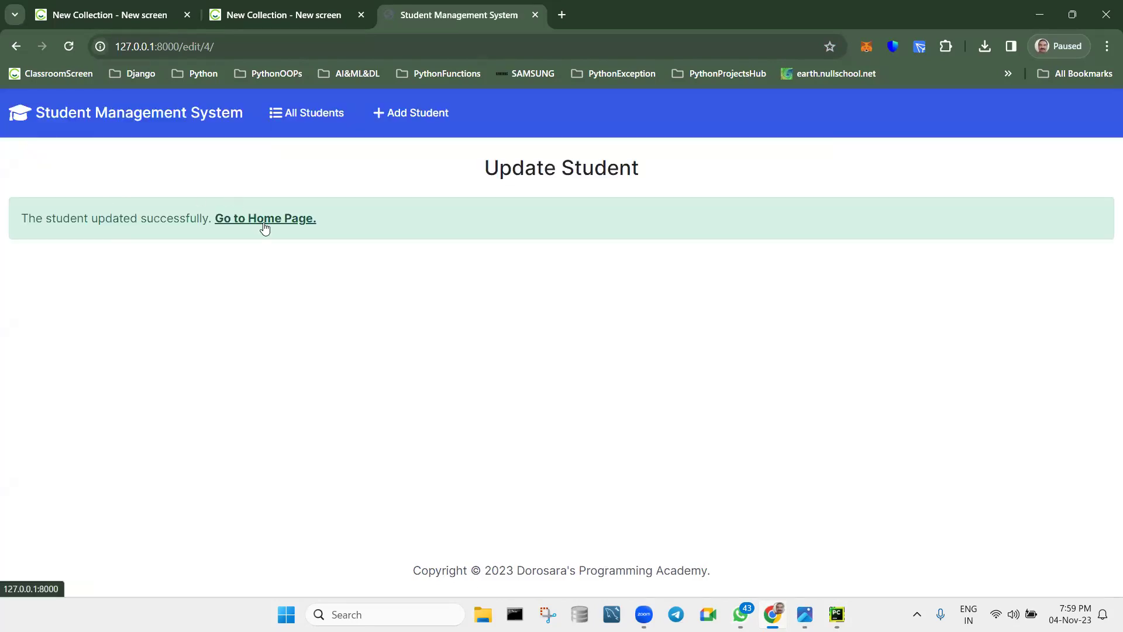
pyautogui.click(262, 222)
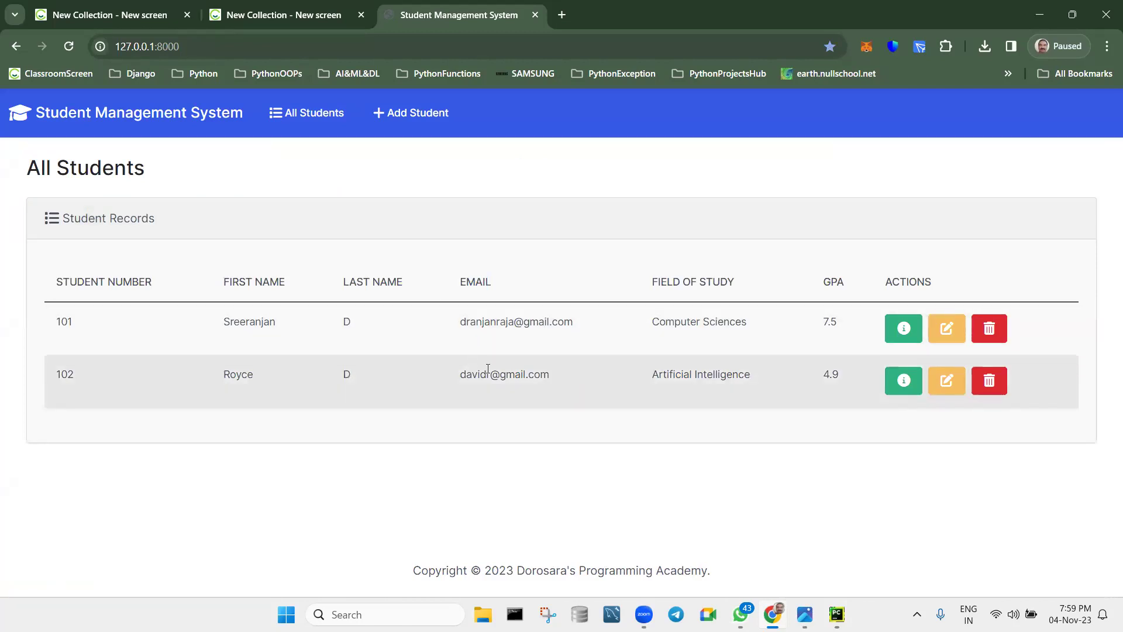
# Delete student 102 with confirmation, then bring the CRUDStandsFor.png image forward.
pyautogui.click(988, 384)
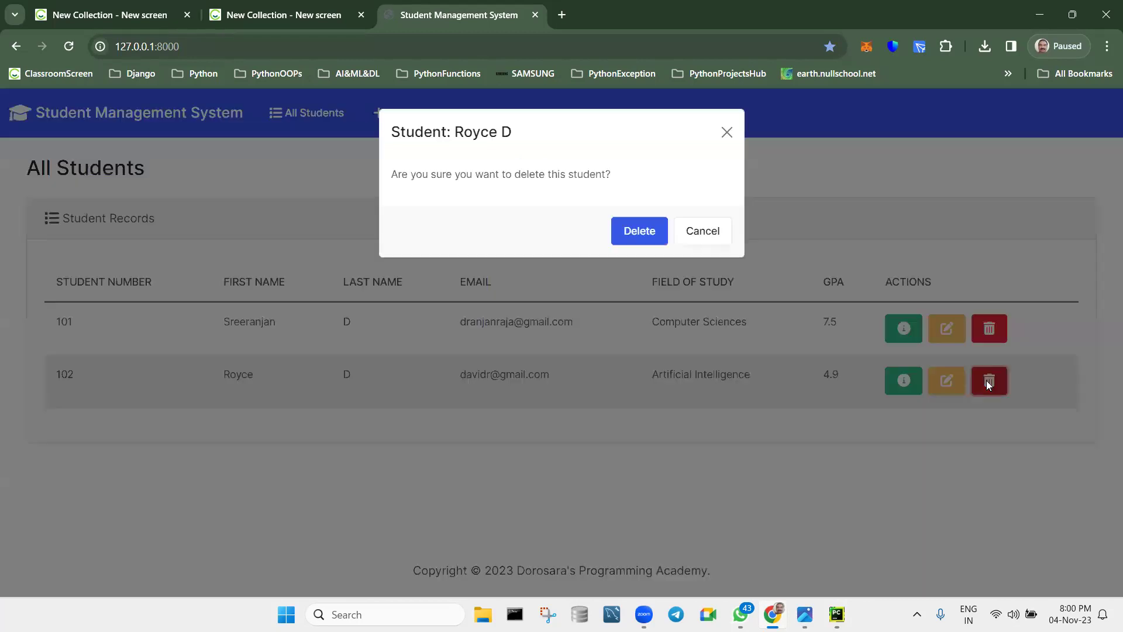
pyautogui.click(626, 234)
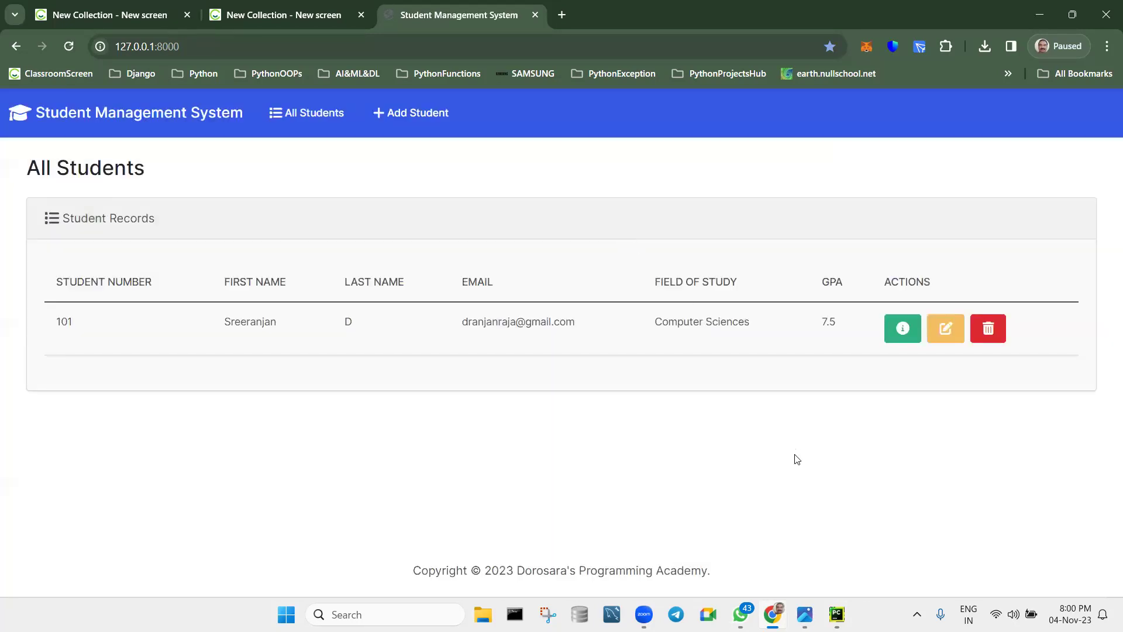
pyautogui.click(805, 543)
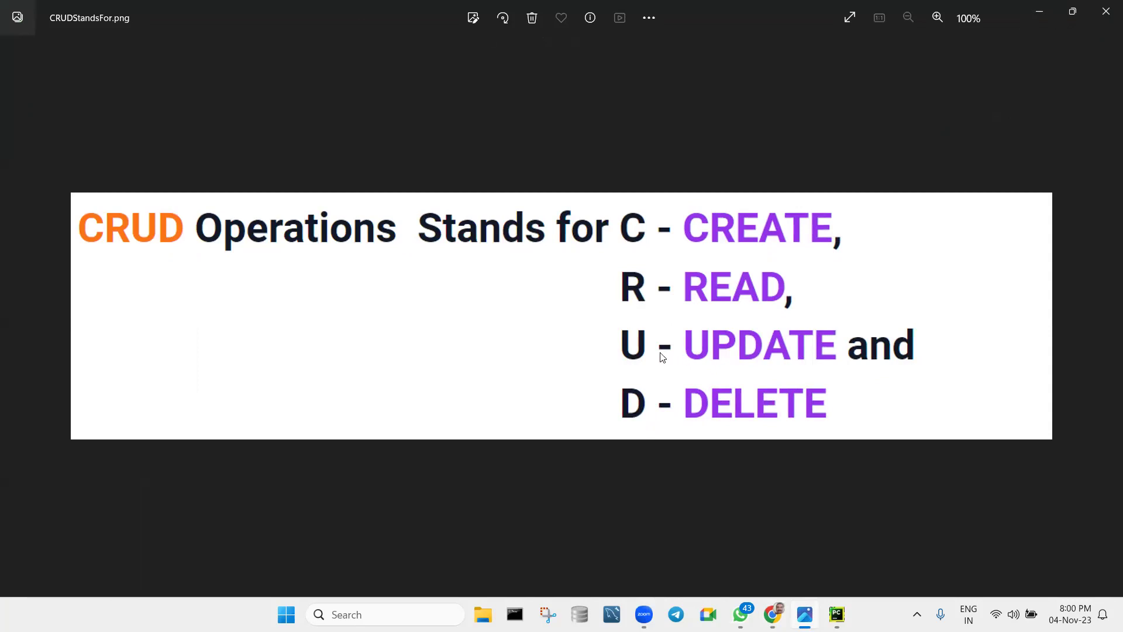
# Minimize the CRUD image in Photos to reveal the student list.
pyautogui.click(1048, 8)
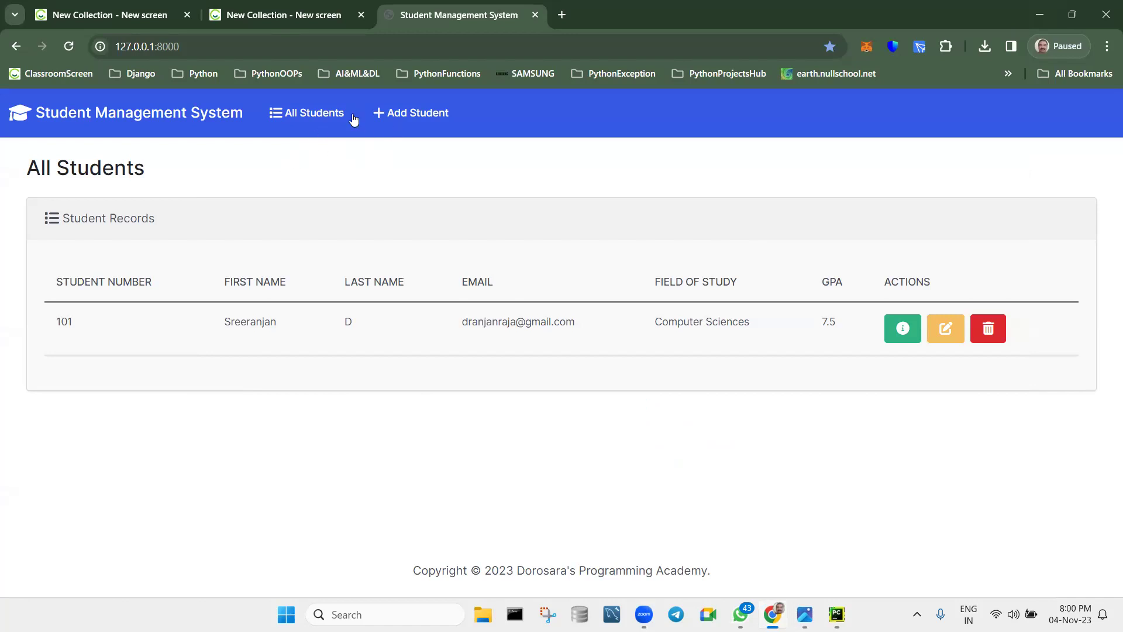
# Open the Add Student form and enter student number 102 and the student's first name.
pyautogui.click(403, 119)
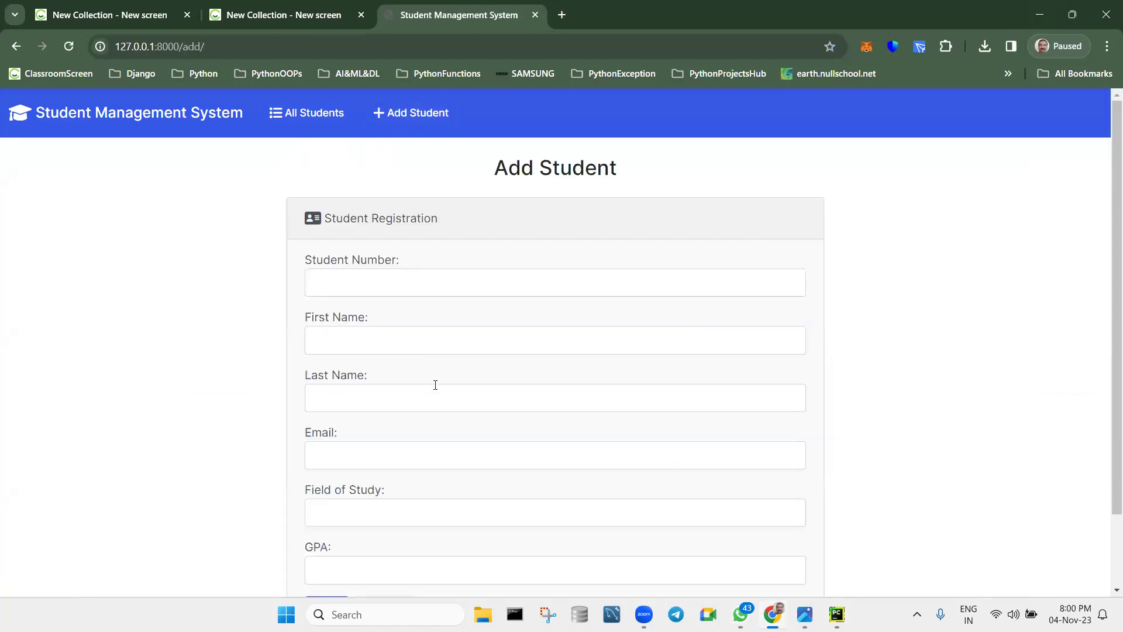
pyautogui.click(457, 282)
pyautogui.write('1')
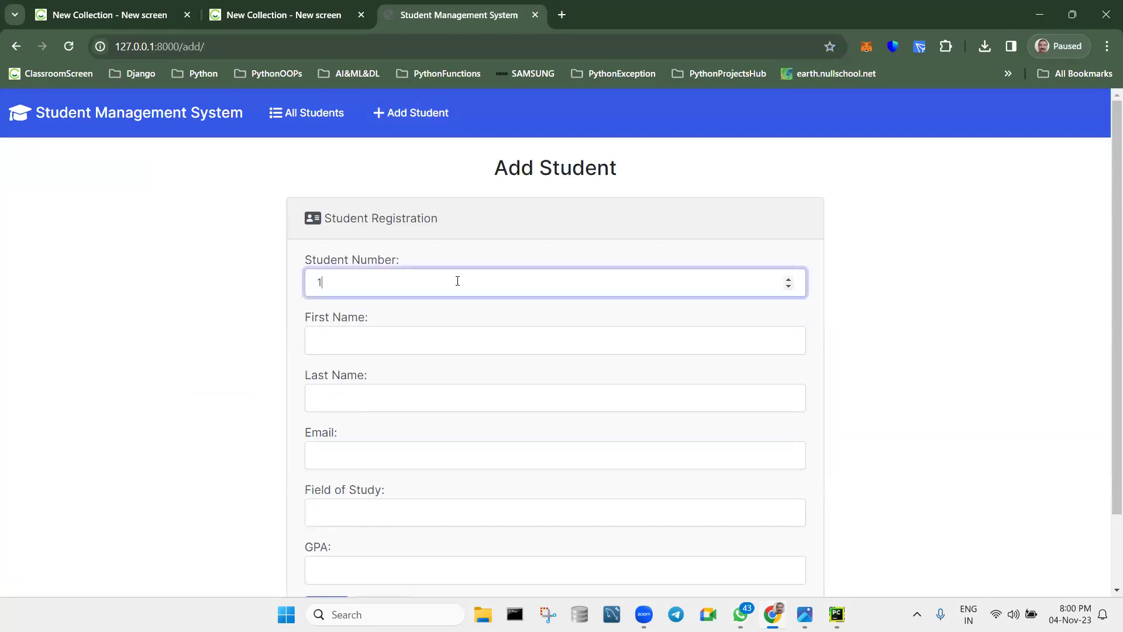
pyautogui.write('03')
pyautogui.press('BackSpace')
pyautogui.write('2')
pyautogui.press('Tab')
pyautogui.write('do')
pyautogui.press('BackSpace')
pyautogui.press('BackSpace')
pyautogui.write('d')
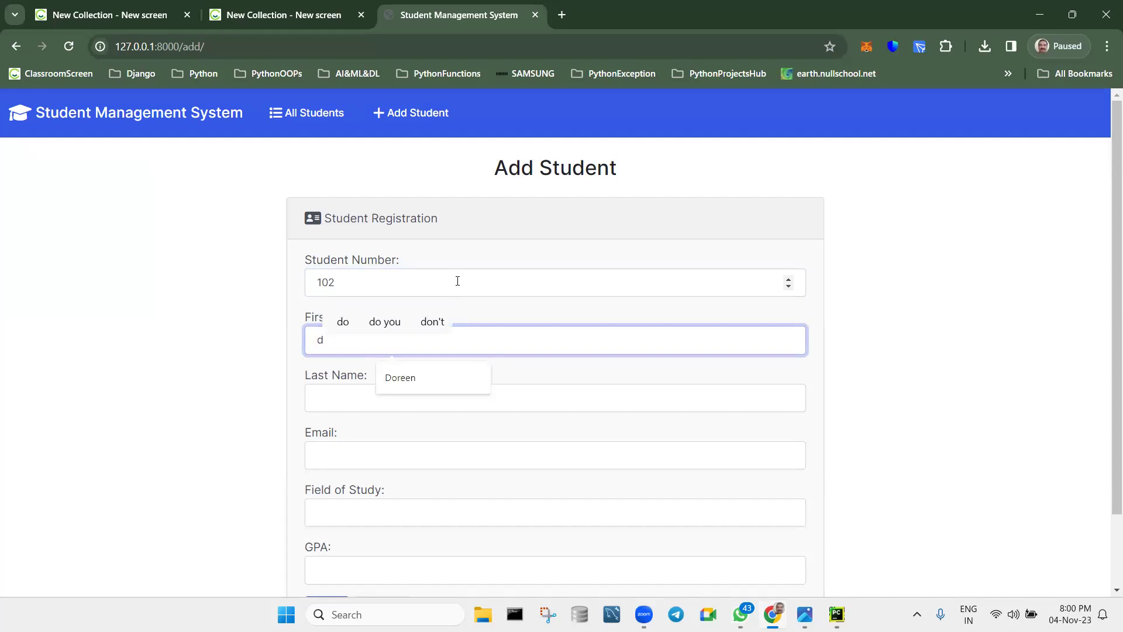
pyautogui.press('BackSpace')
pyautogui.write('dO')
pyautogui.press('BackSpace')
pyautogui.press('BackSpace')
pyautogui.write('Doreen')
# Enter the last name and fill the email from the saved browser suggestion.
pyautogui.press('Tab')
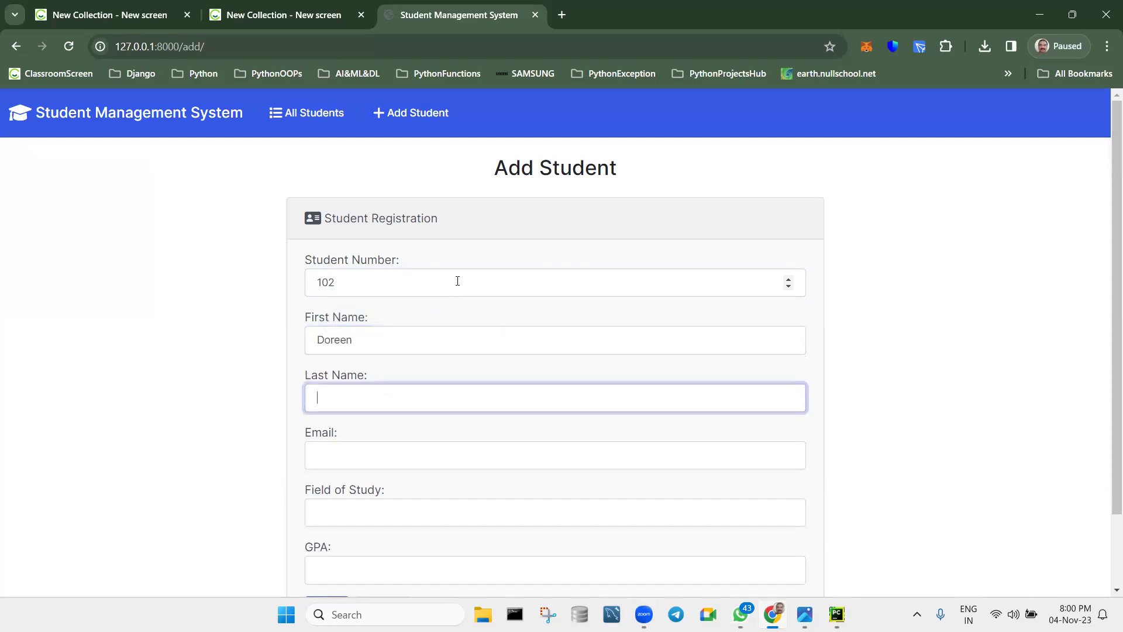
pyautogui.write('D')
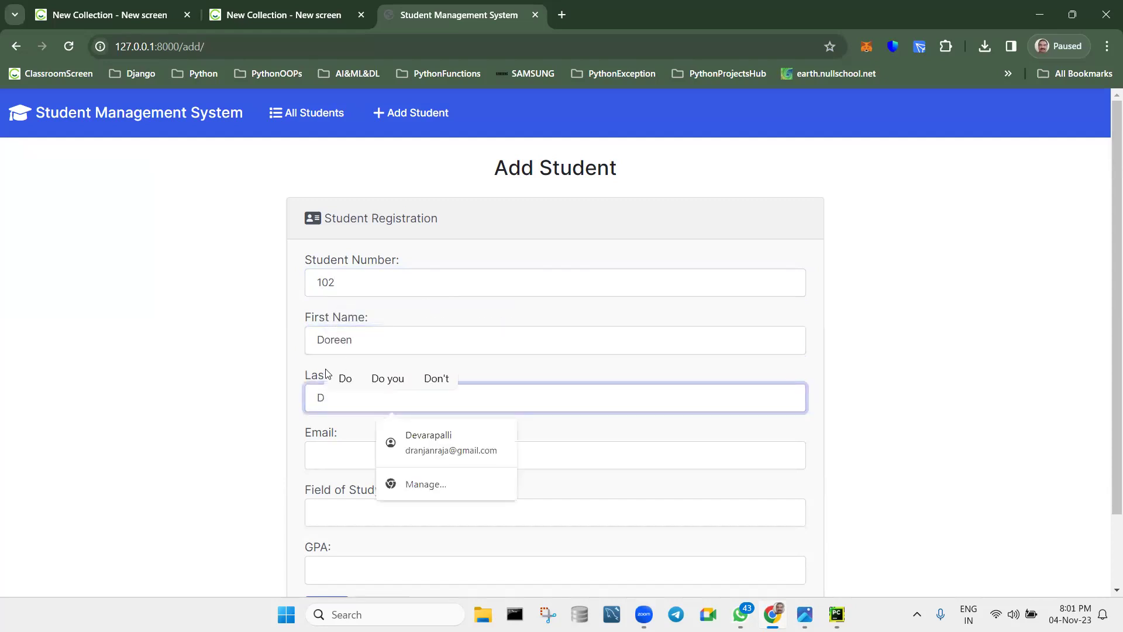
pyautogui.press('Tab')
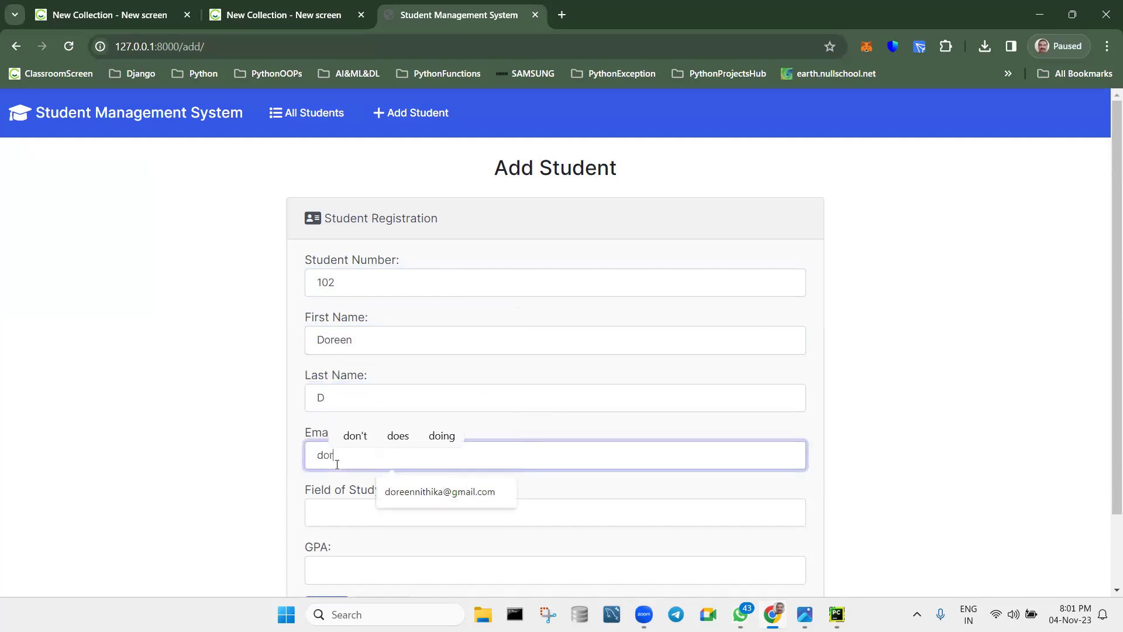
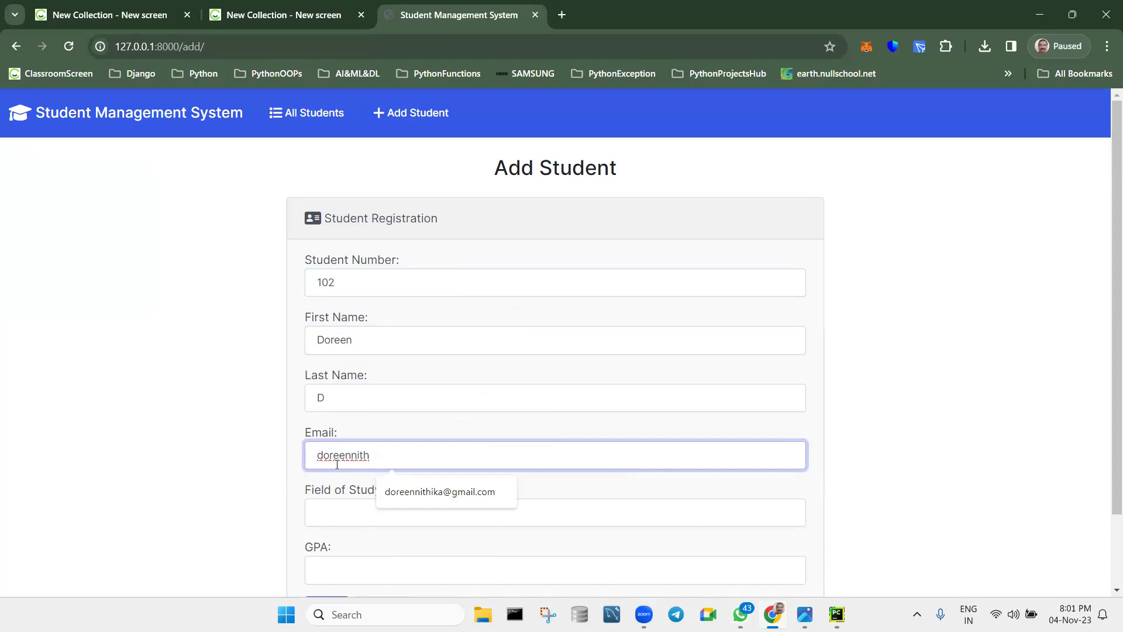
pyautogui.click(419, 491)
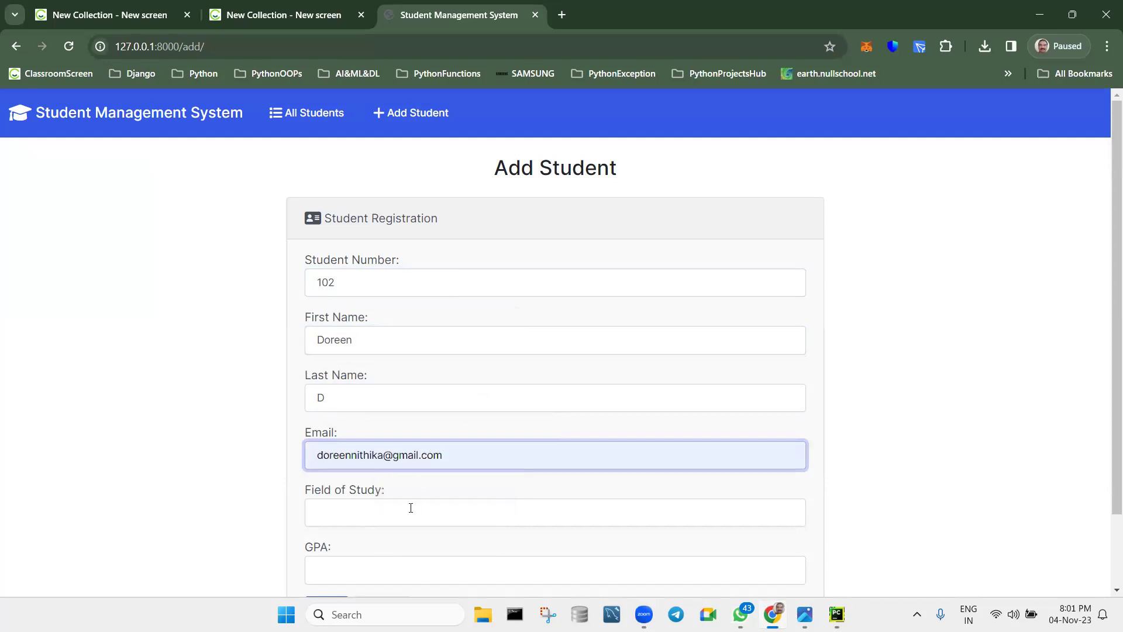
# Choose Computer Sciences as field of study, enter GPA 4.8, add the student, and return home.
pyautogui.click(410, 508)
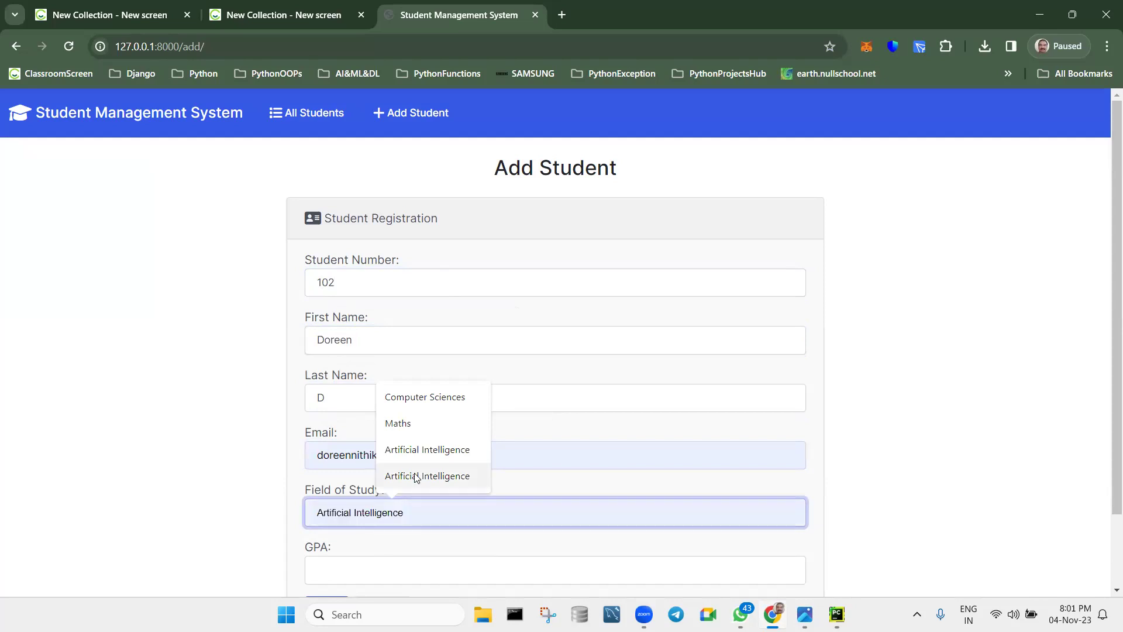
pyautogui.click(444, 398)
pyautogui.scroll(-2, 464, 432)
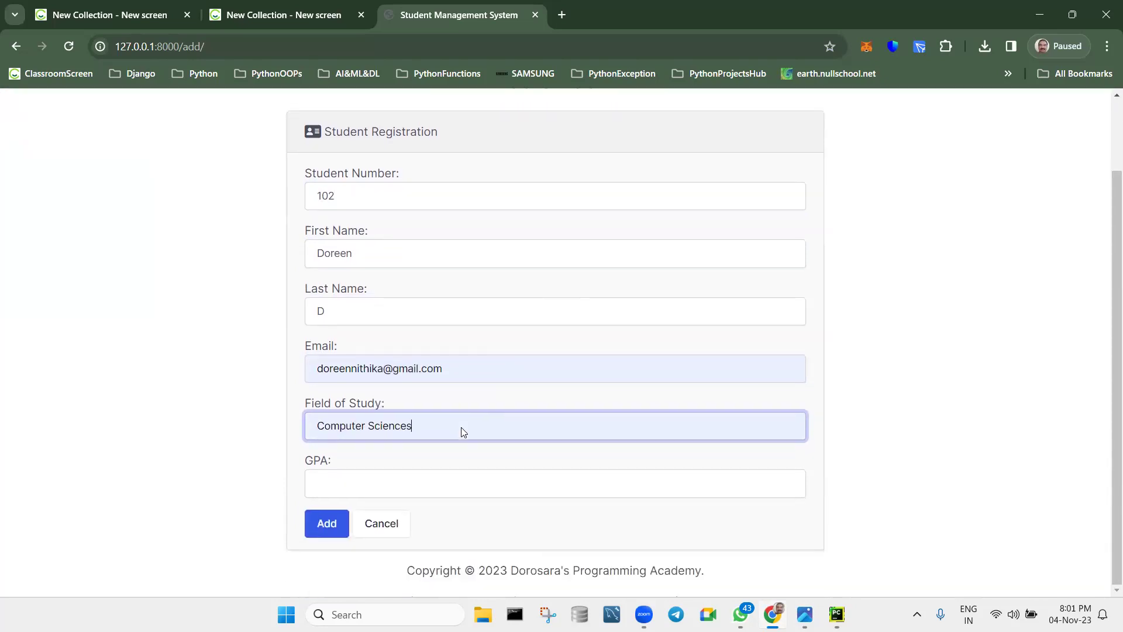
pyautogui.click(351, 495)
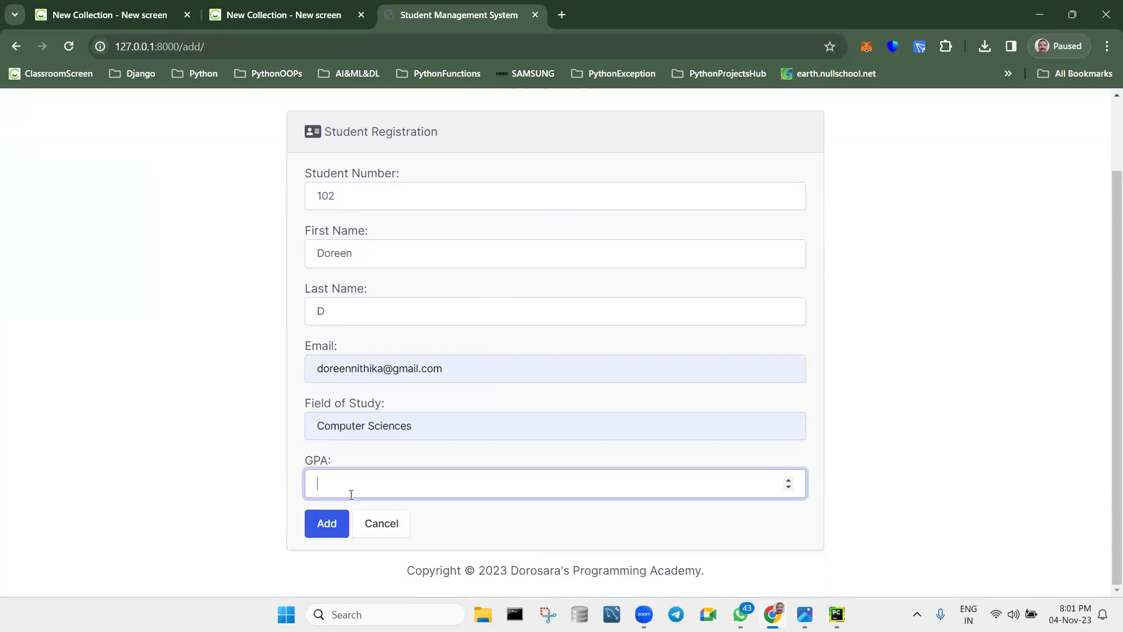
pyautogui.write('4.8')
pyautogui.click(327, 527)
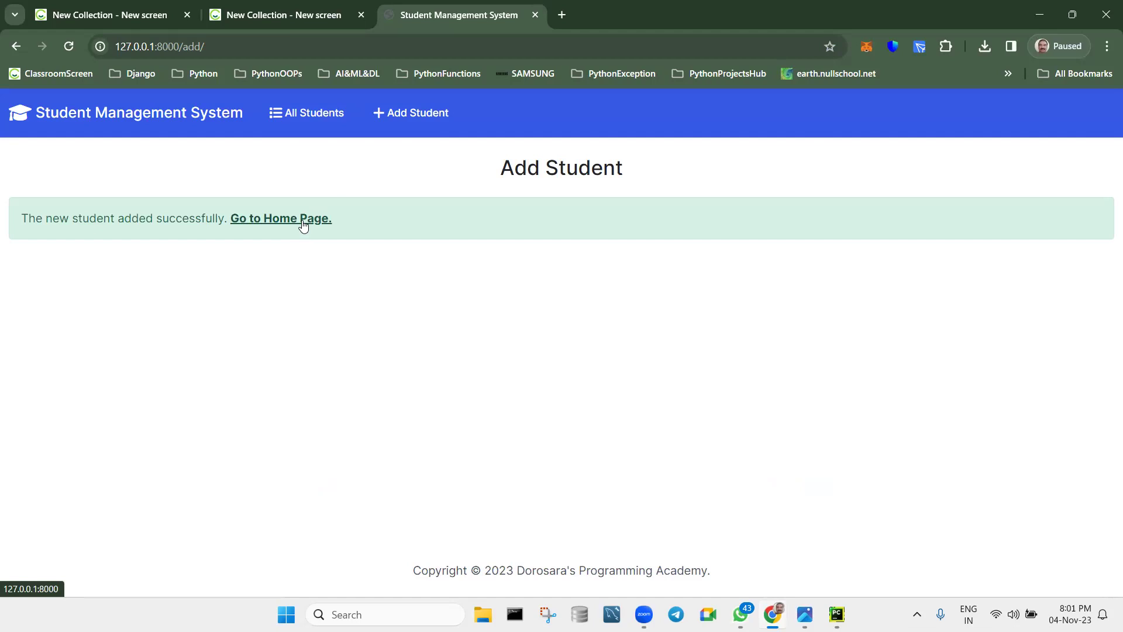
pyautogui.click(303, 226)
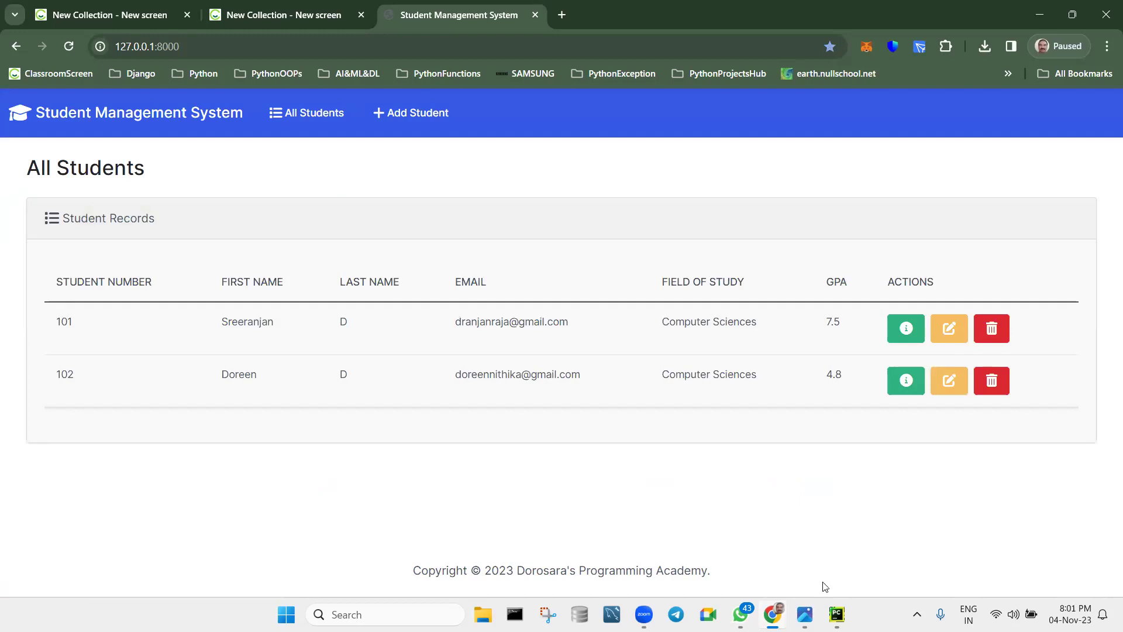
pyautogui.click(836, 614)
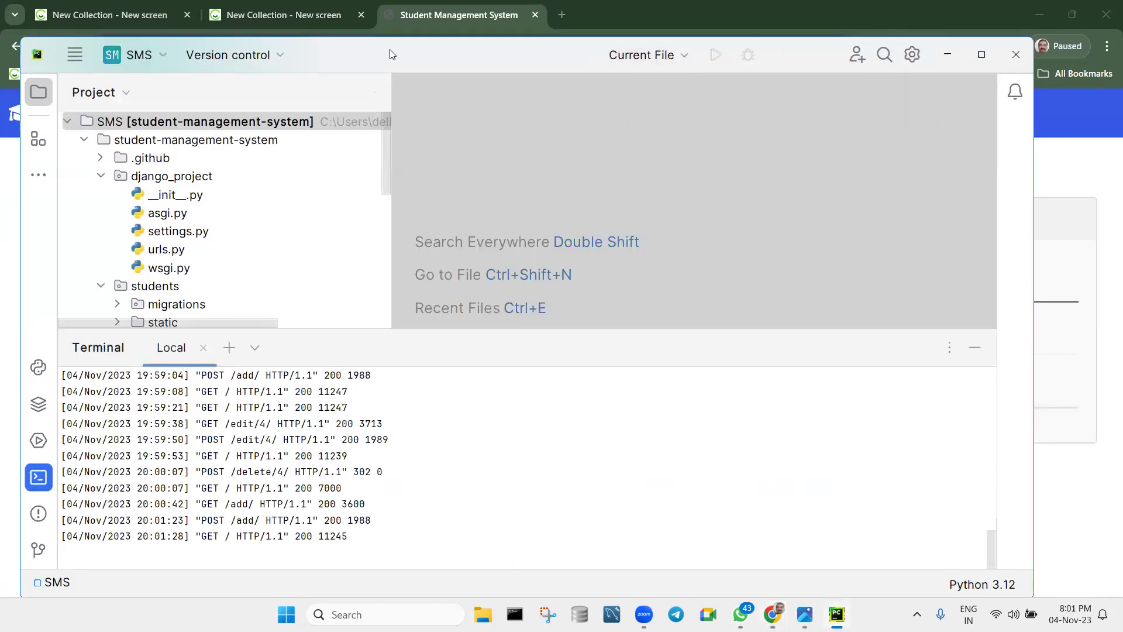
# Copy db.sqlite3's absolute path via Copy Path/Reference in the Project tree.
pyautogui.moveTo(382, 55); pyautogui.dragTo(18, 332)
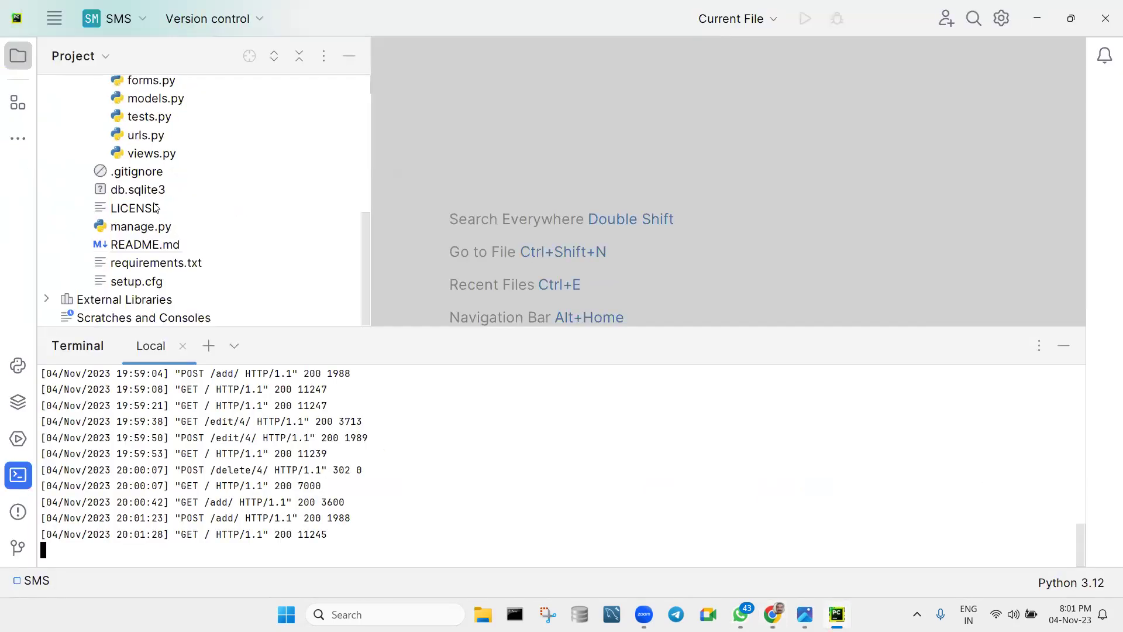
pyautogui.click(148, 195)
pyautogui.doubleClick(149, 195)
pyautogui.rightClick(148, 192)
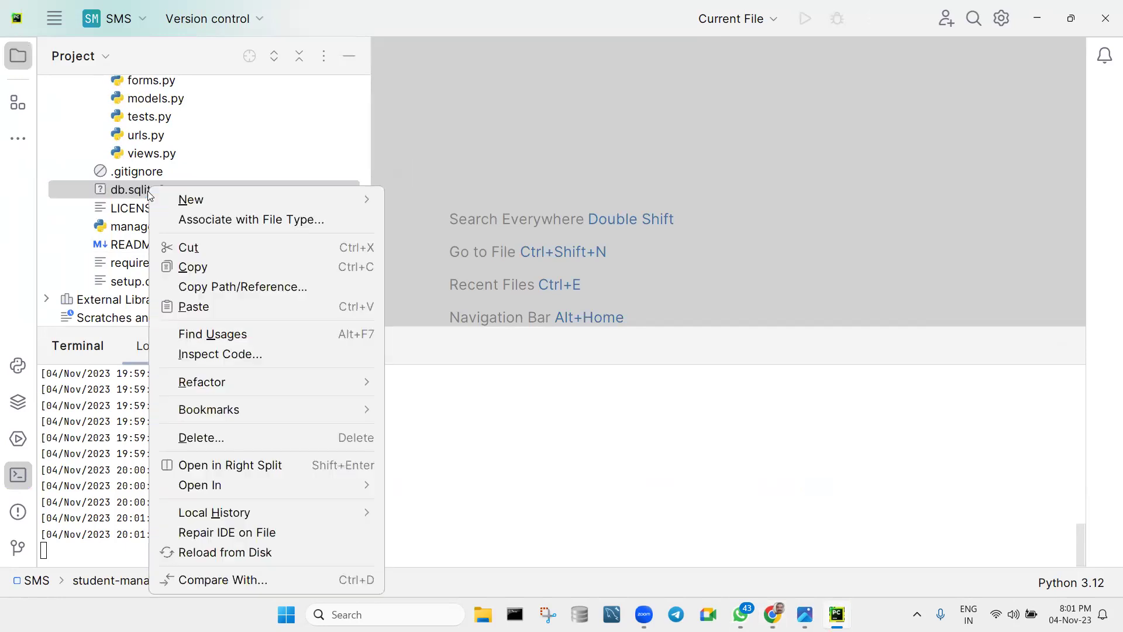
pyautogui.click(127, 194)
pyautogui.rightClick(126, 194)
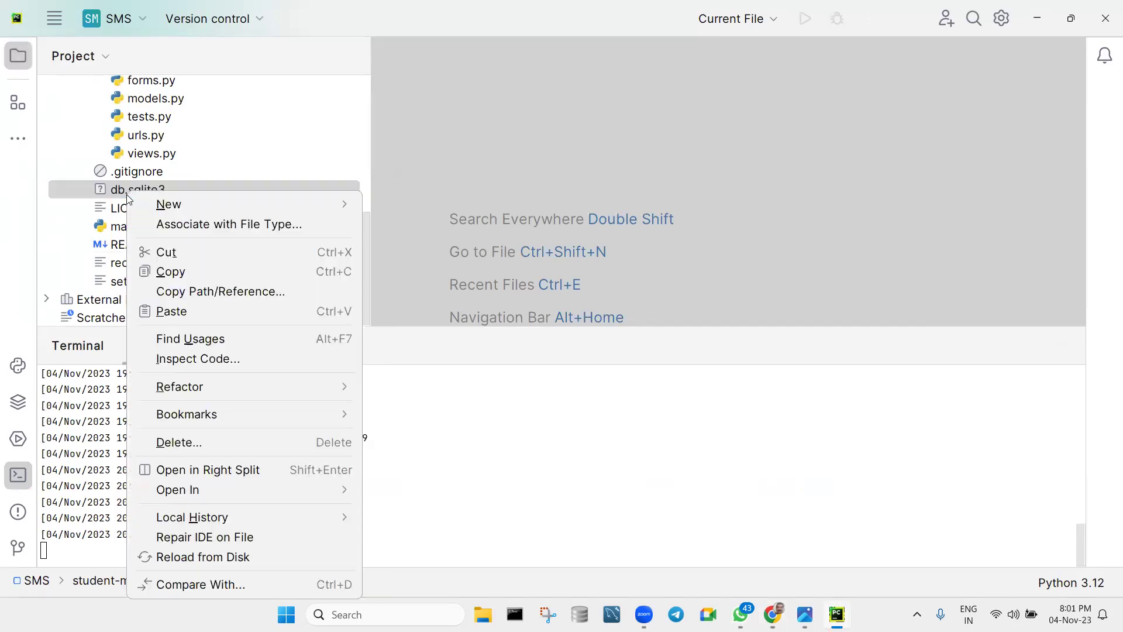
pyautogui.click(184, 290)
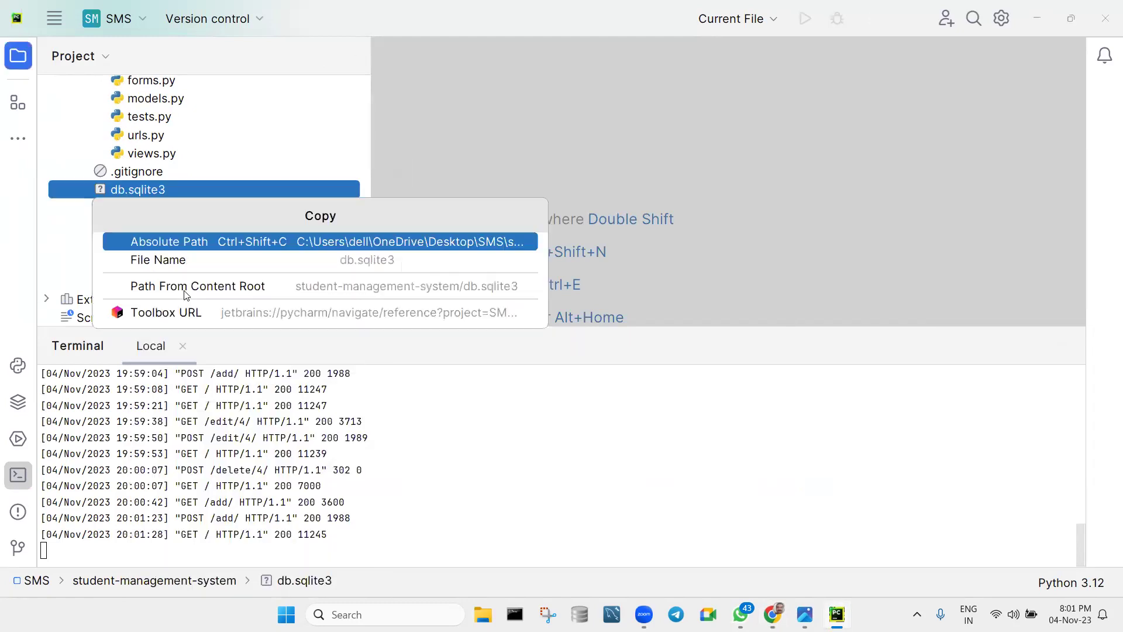
pyautogui.click(198, 250)
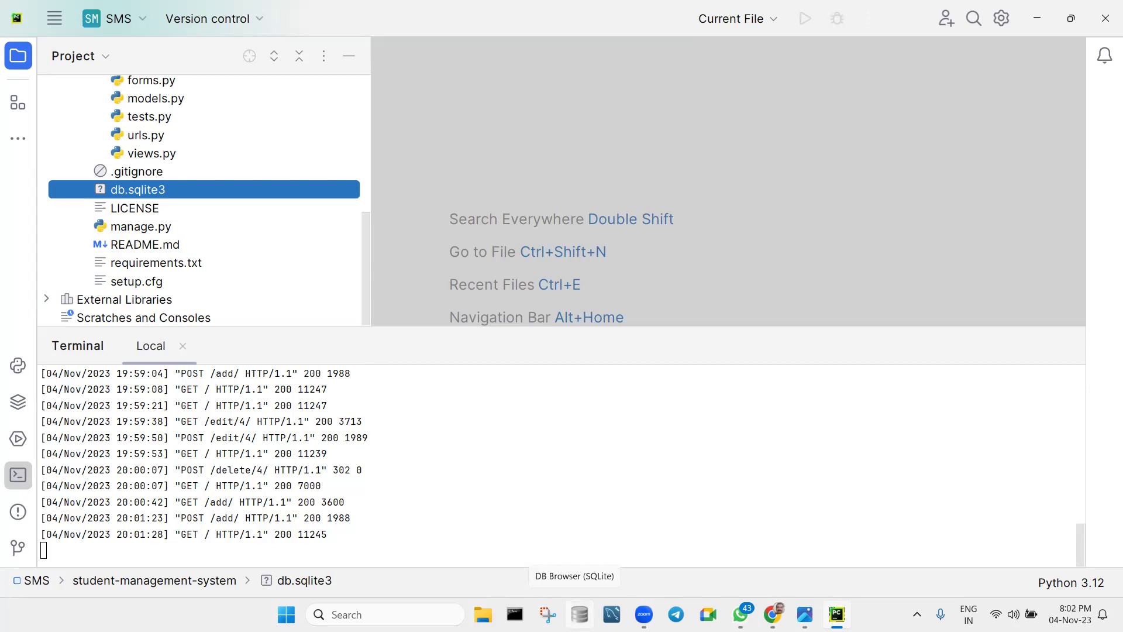
# Launch DB Browser for SQLite and open the project's db.sqlite3 from its pasted path.
pyautogui.click(579, 615)
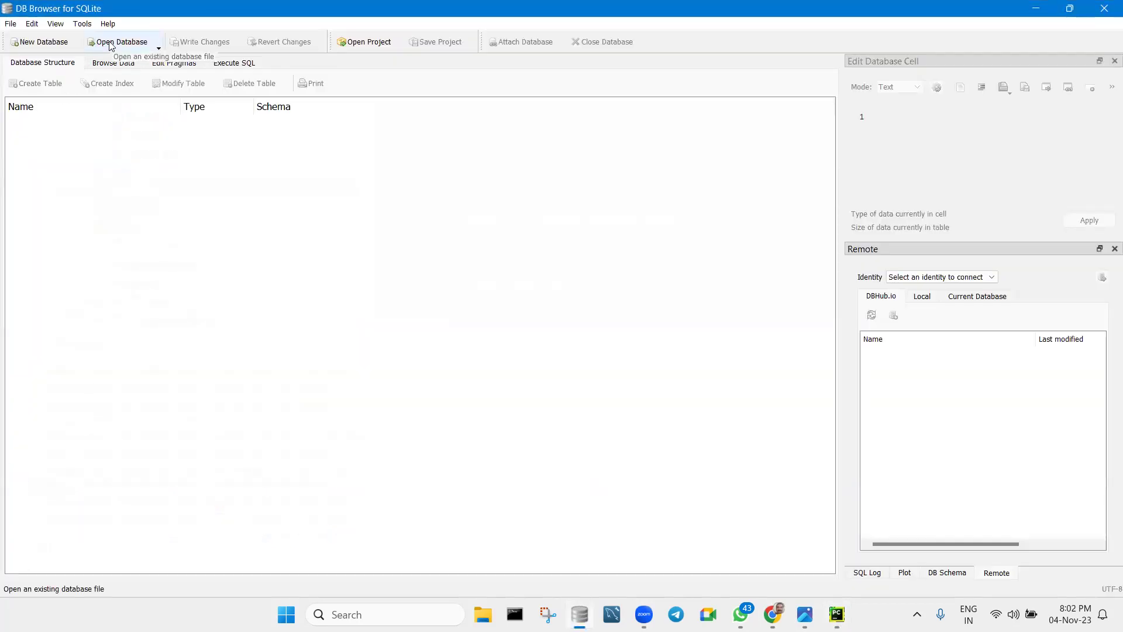
pyautogui.click(111, 43)
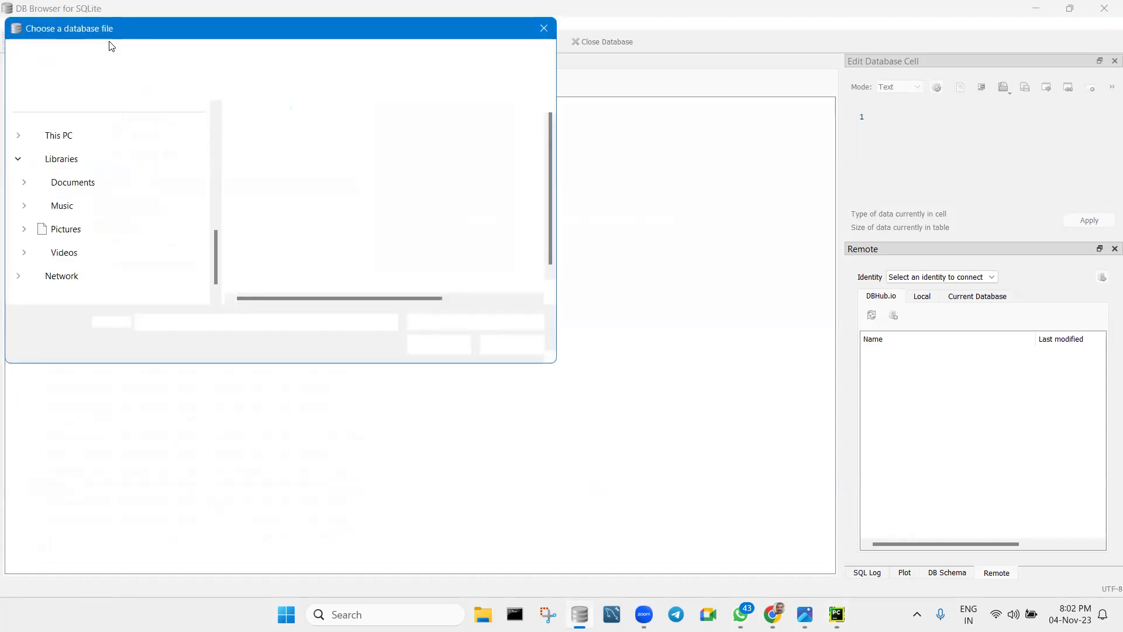
pyautogui.hotkey('ctrl', 'v')
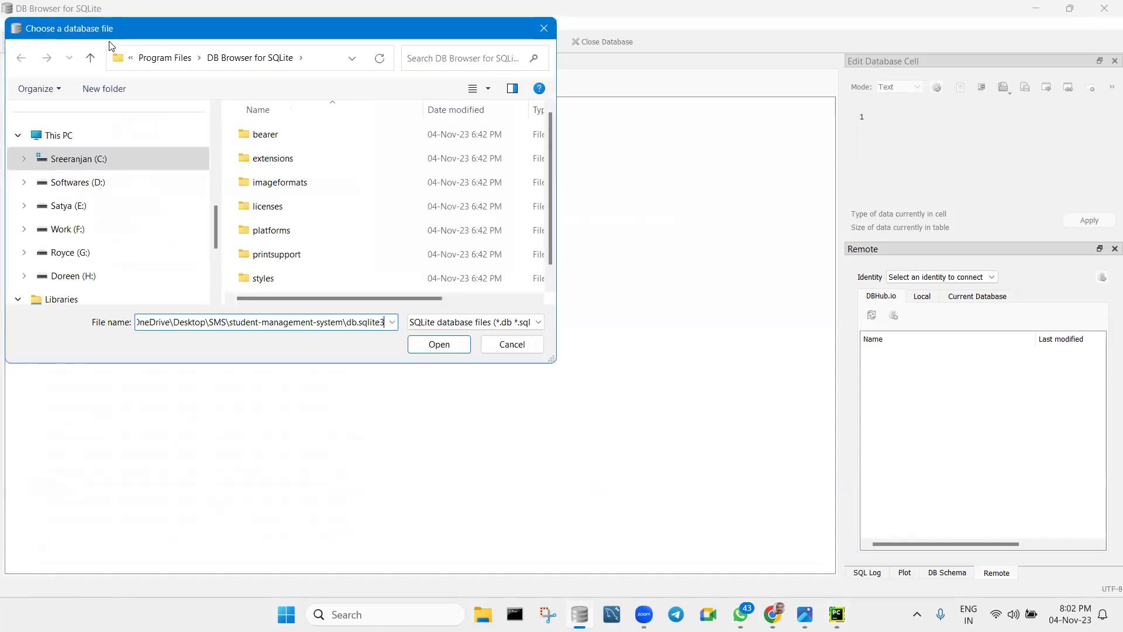
pyautogui.click(439, 345)
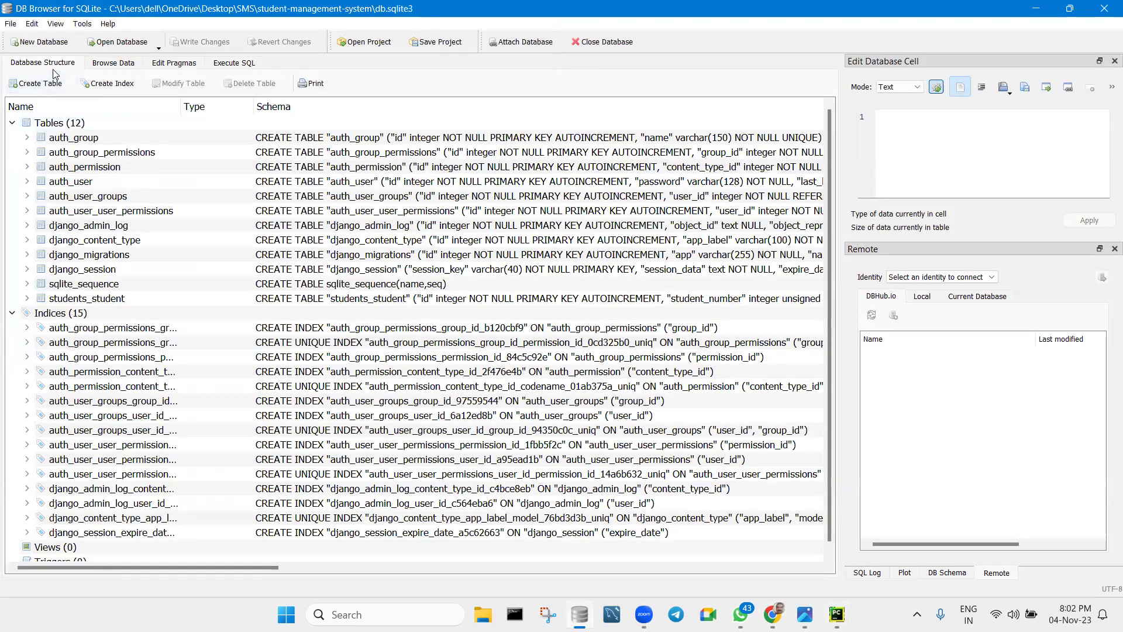
# Browse the data of the students_student table.
pyautogui.click(114, 69)
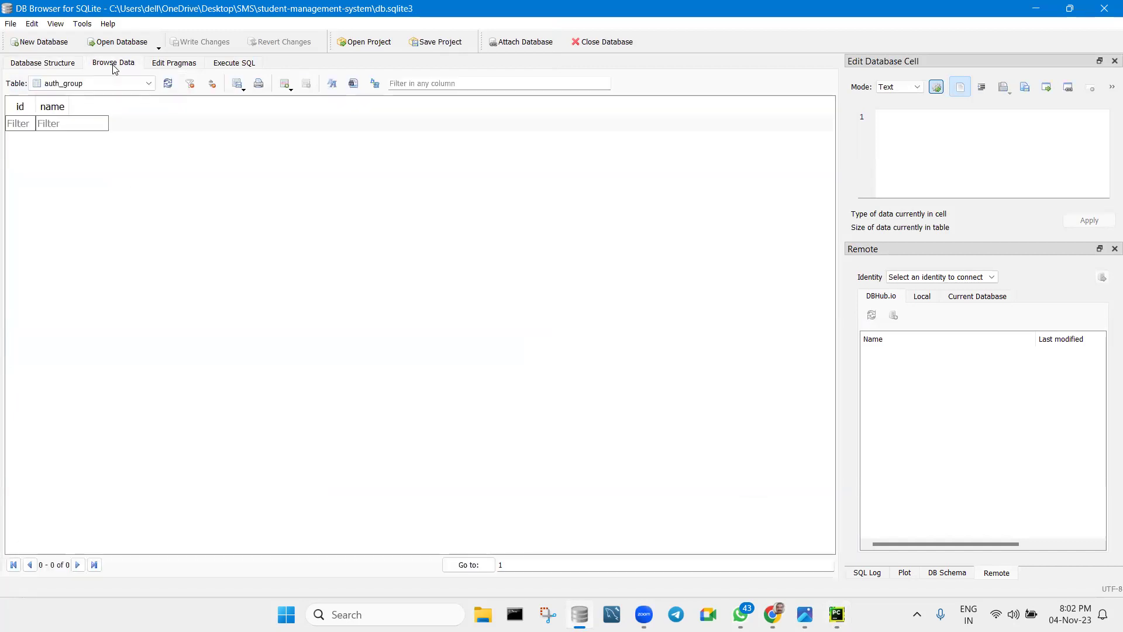
pyautogui.click(149, 87)
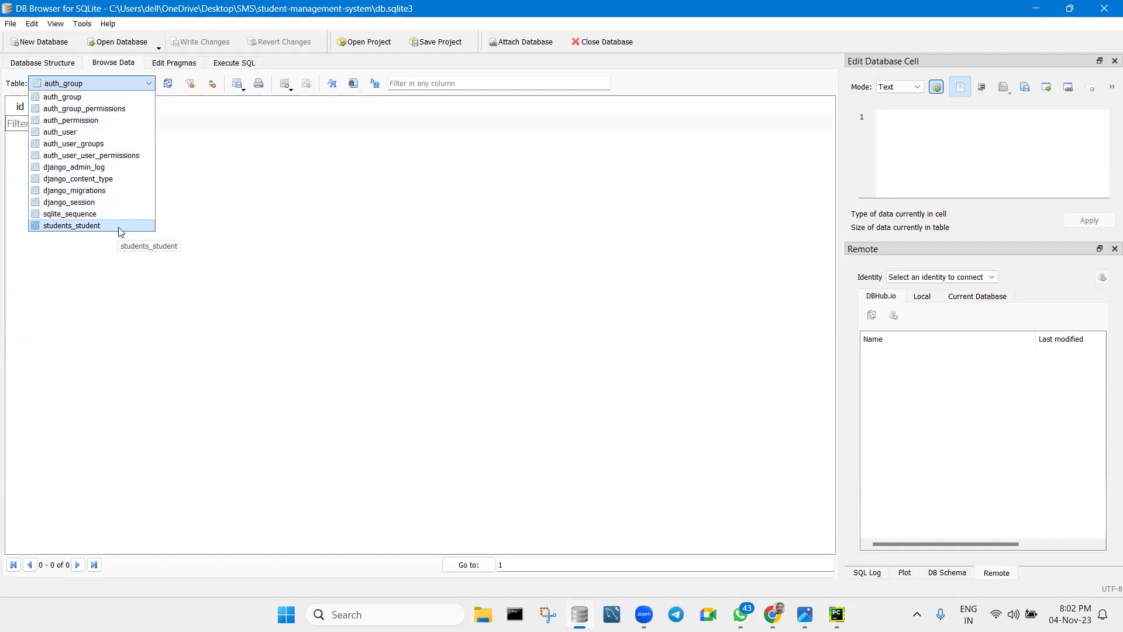
pyautogui.click(119, 230)
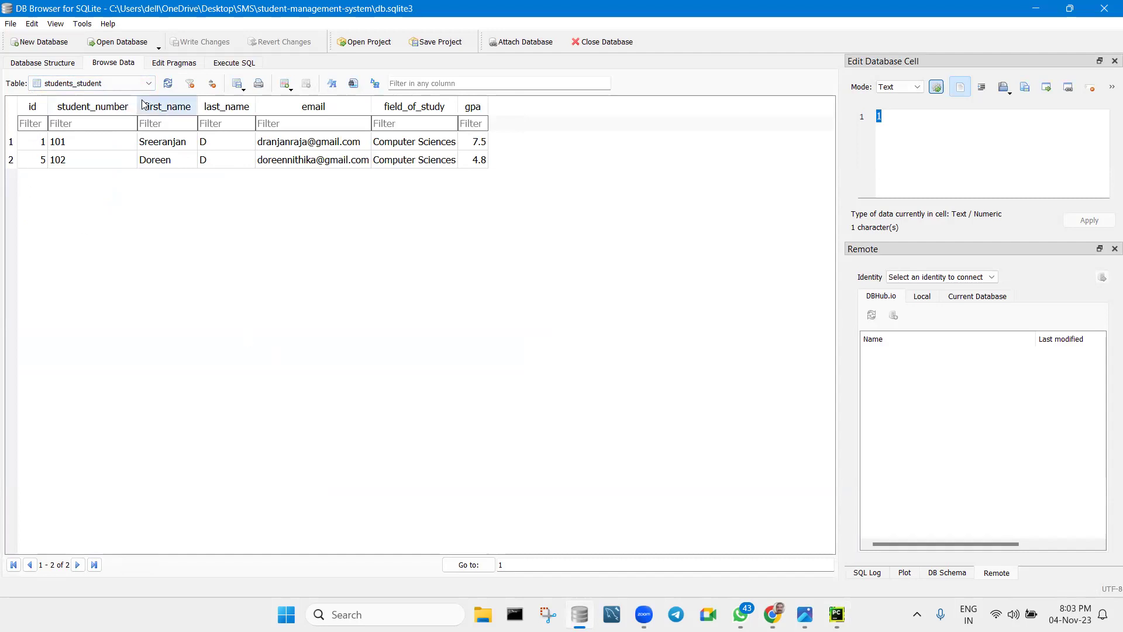
# Widen the student_number, id, email, field_of_study and gpa columns.
pyautogui.moveTo(138, 102); pyautogui.dragTo(182, 102)
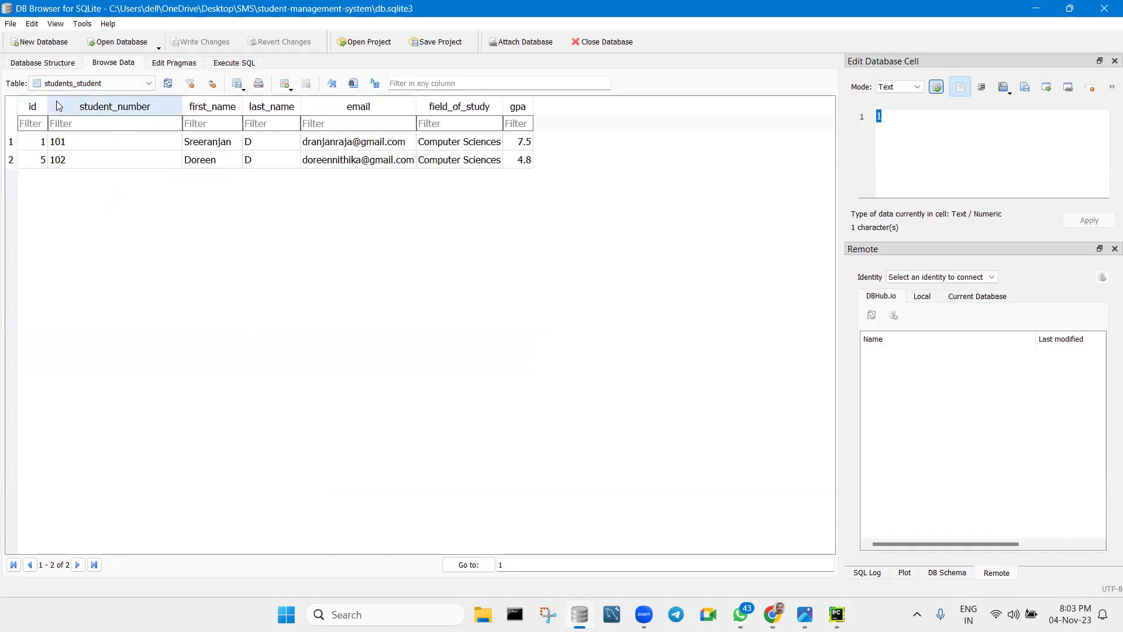
pyautogui.moveTo(51, 103); pyautogui.dragTo(118, 104)
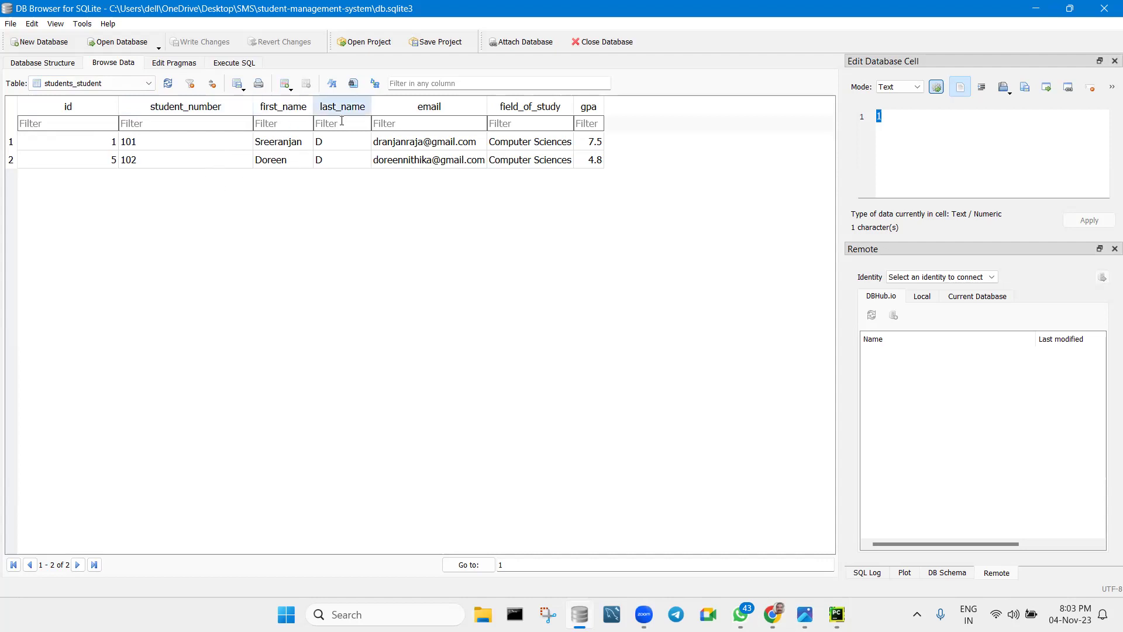
pyautogui.moveTo(486, 105); pyautogui.dragTo(499, 105)
pyautogui.moveTo(585, 105); pyautogui.dragTo(587, 106)
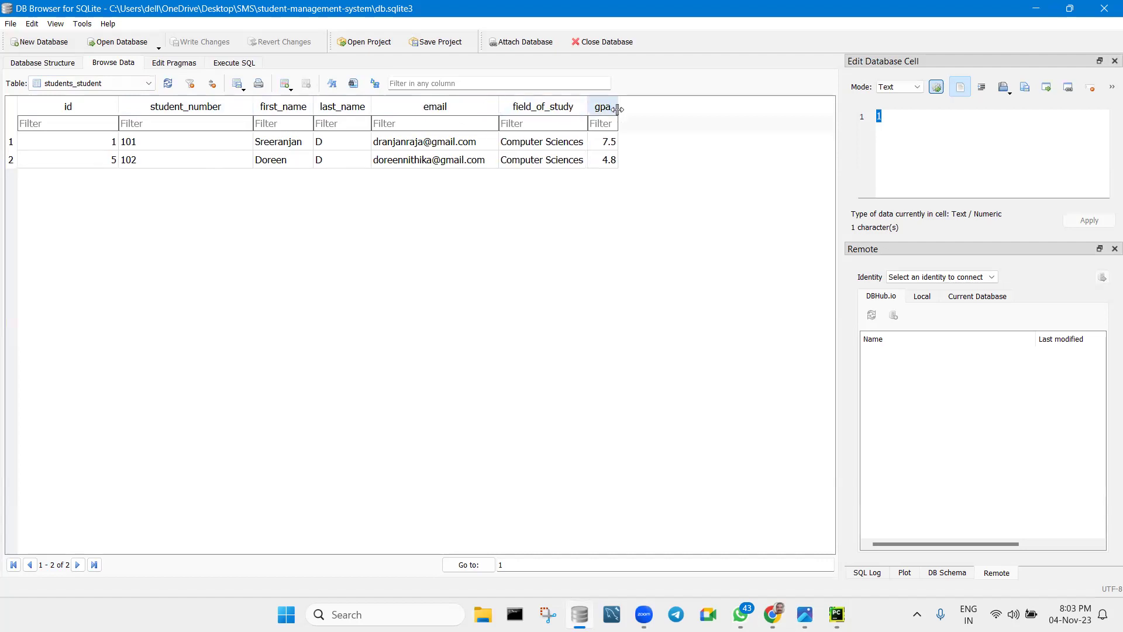
pyautogui.moveTo(619, 109); pyautogui.dragTo(646, 109)
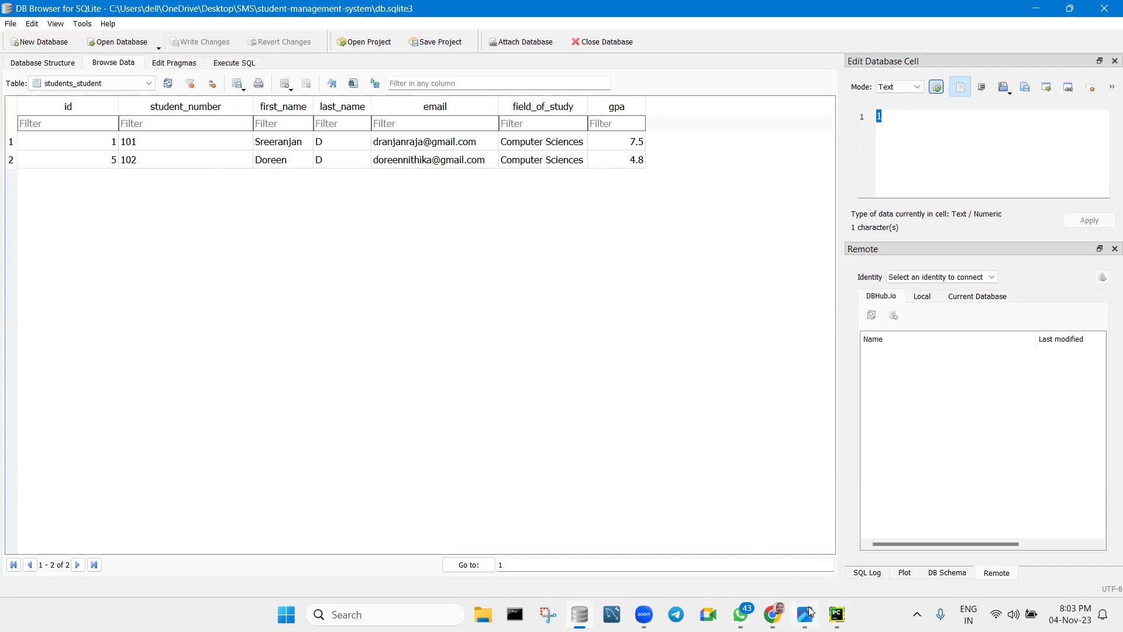
# Close the Student Management System tab, DB Browser for SQLite, and PyCharm, confirming exit.
pyautogui.click(772, 614)
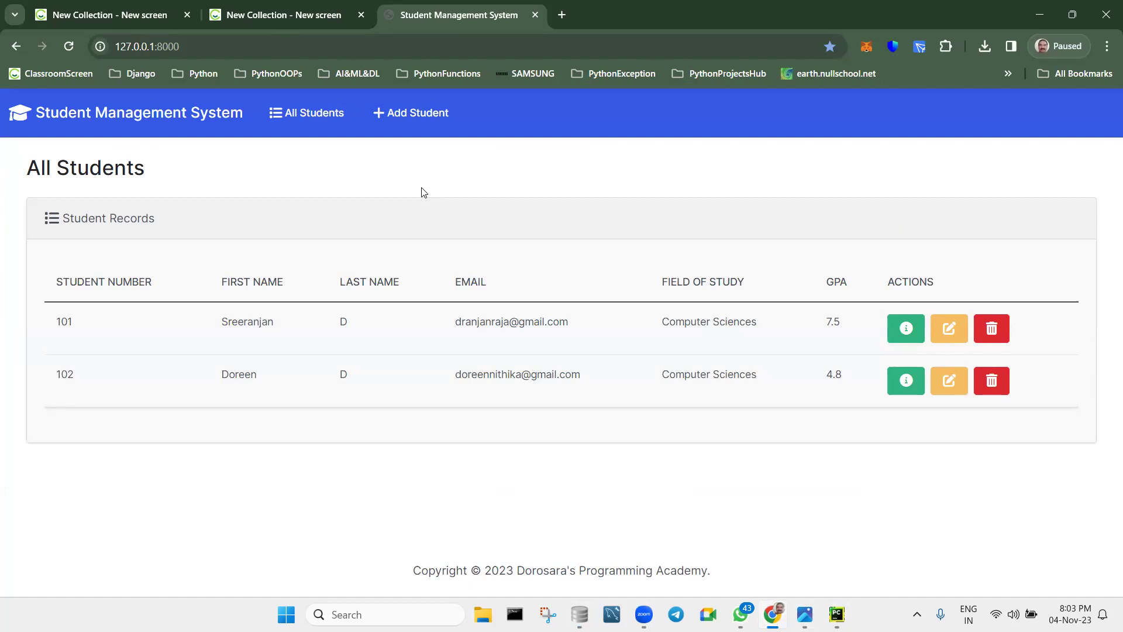
pyautogui.click(535, 15)
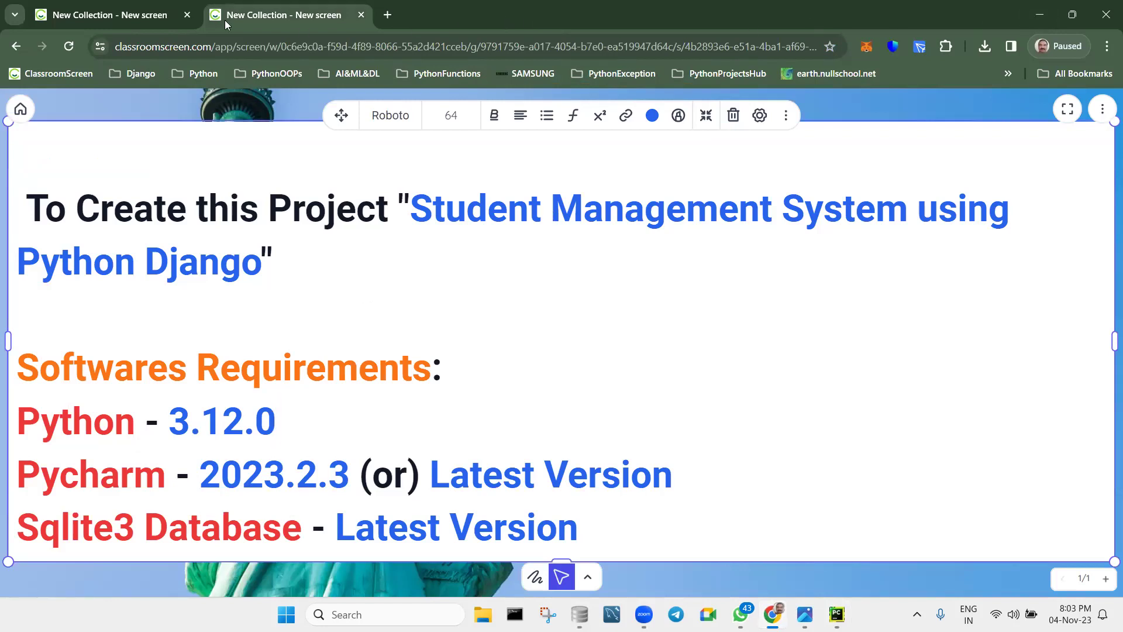
pyautogui.click(1040, 15)
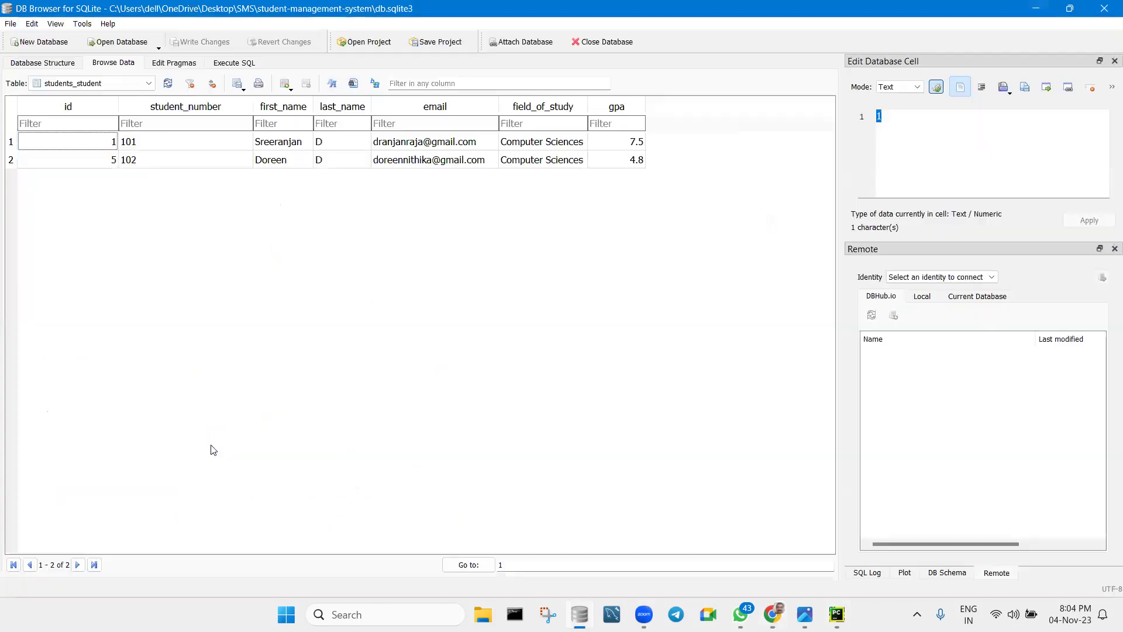
pyautogui.click(1097, 7)
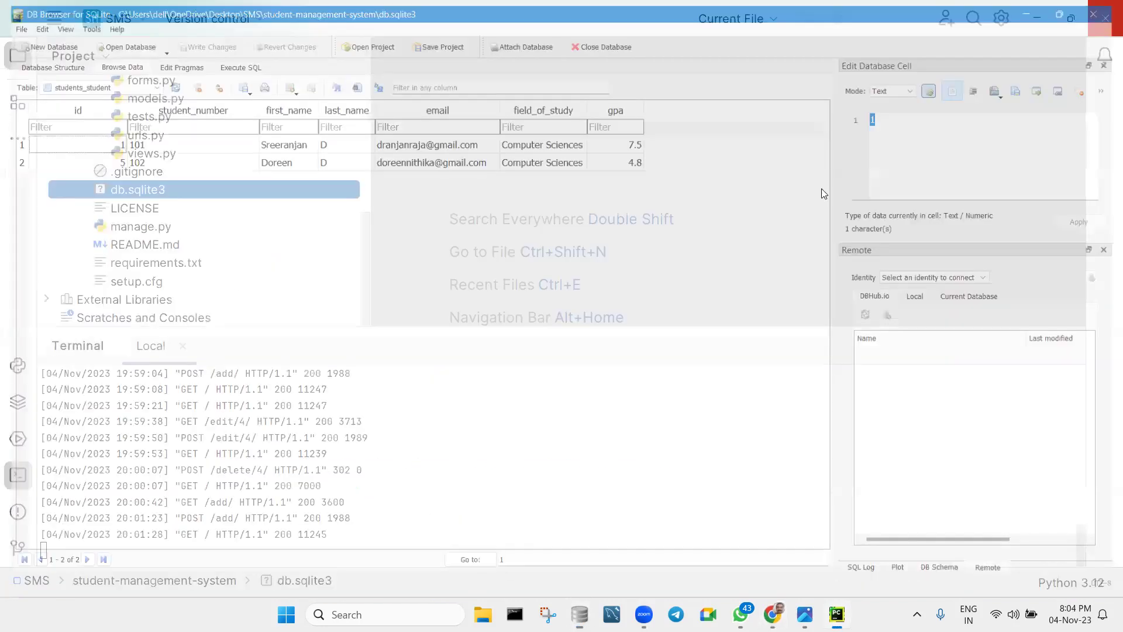
pyautogui.click(1105, 20)
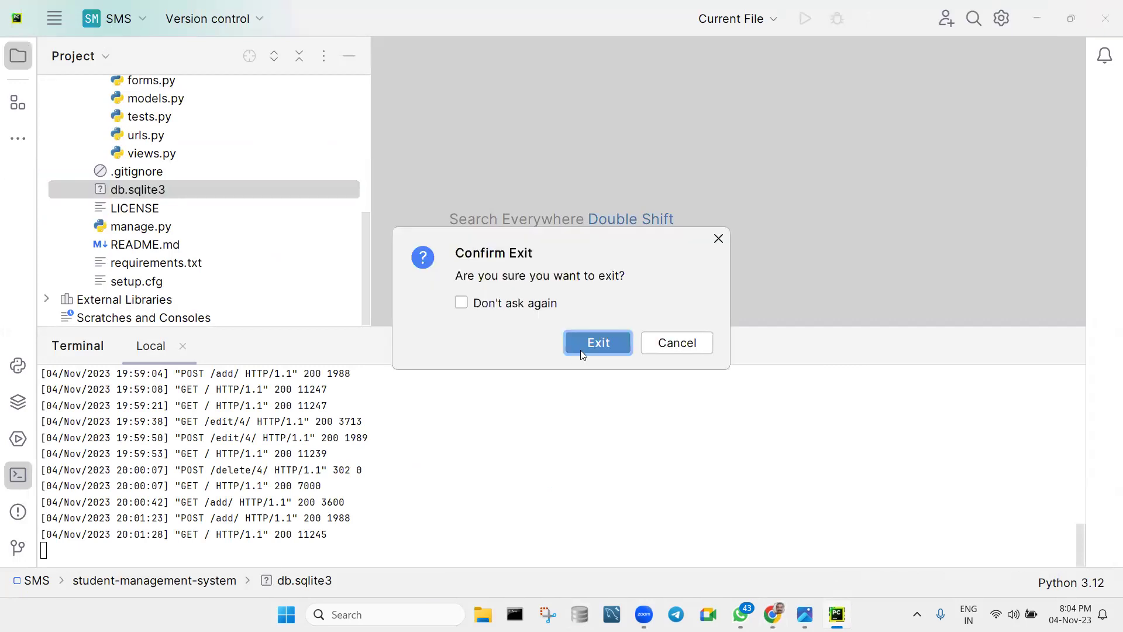
pyautogui.click(580, 353)
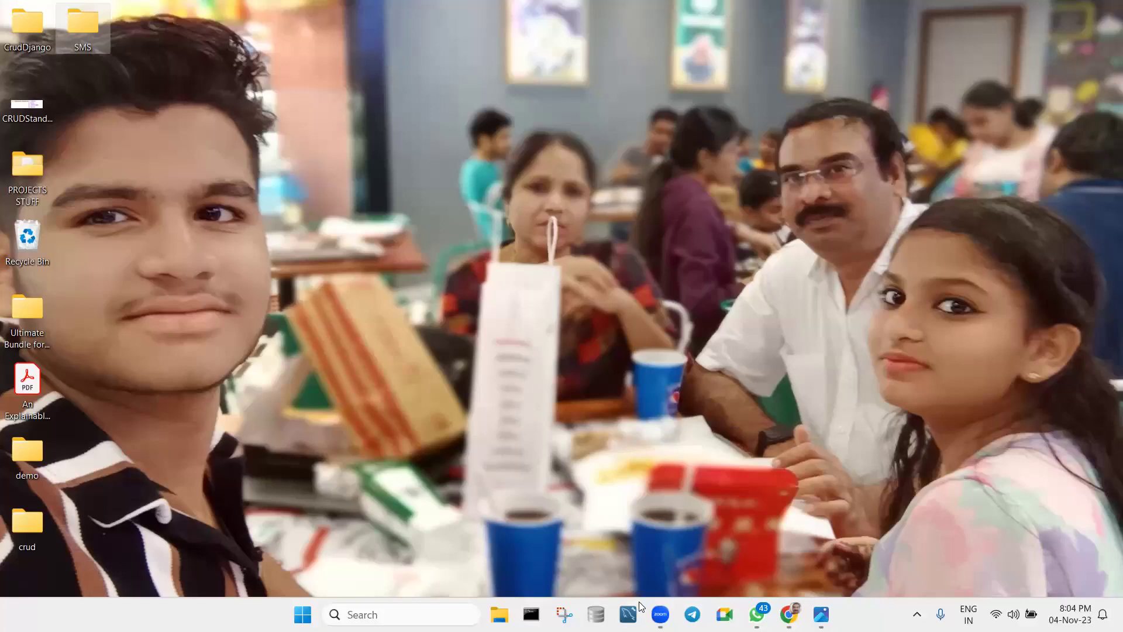
# Unpin DB Browser from the taskbar and open Control Panel by searching 'control panel'.
pyautogui.rightClick(595, 614)
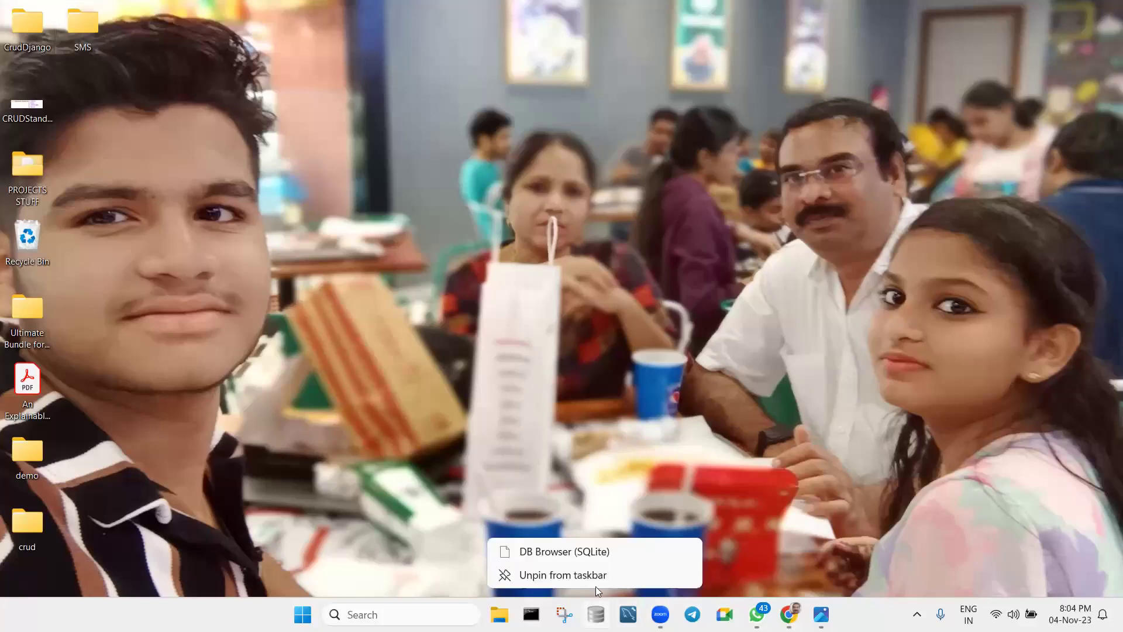
pyautogui.click(598, 577)
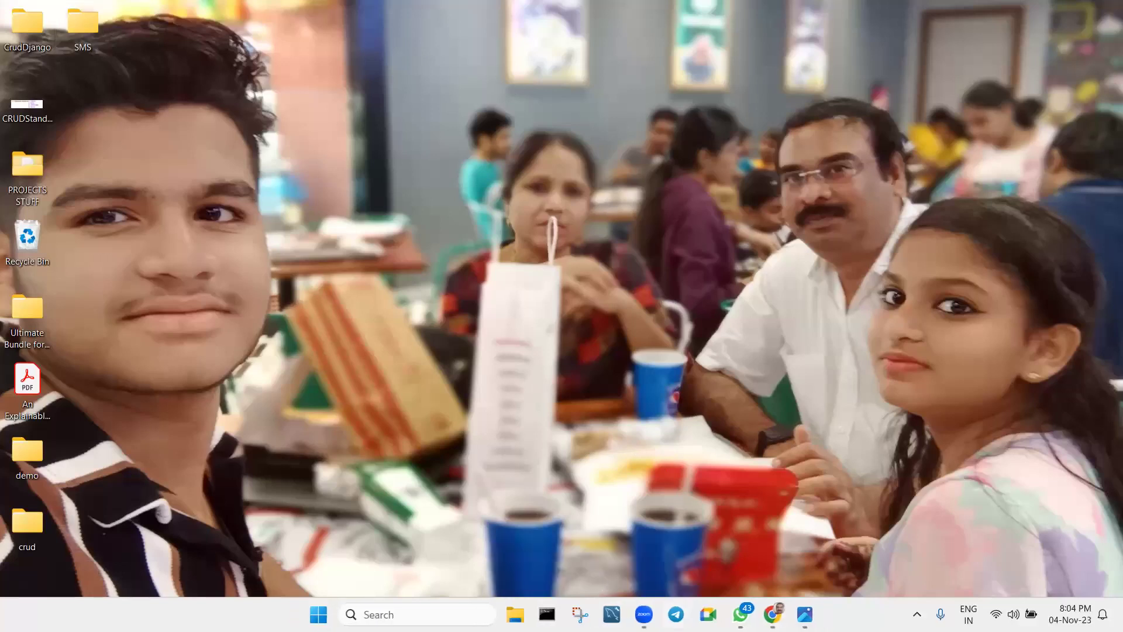
pyautogui.click(358, 609)
pyautogui.write('control')
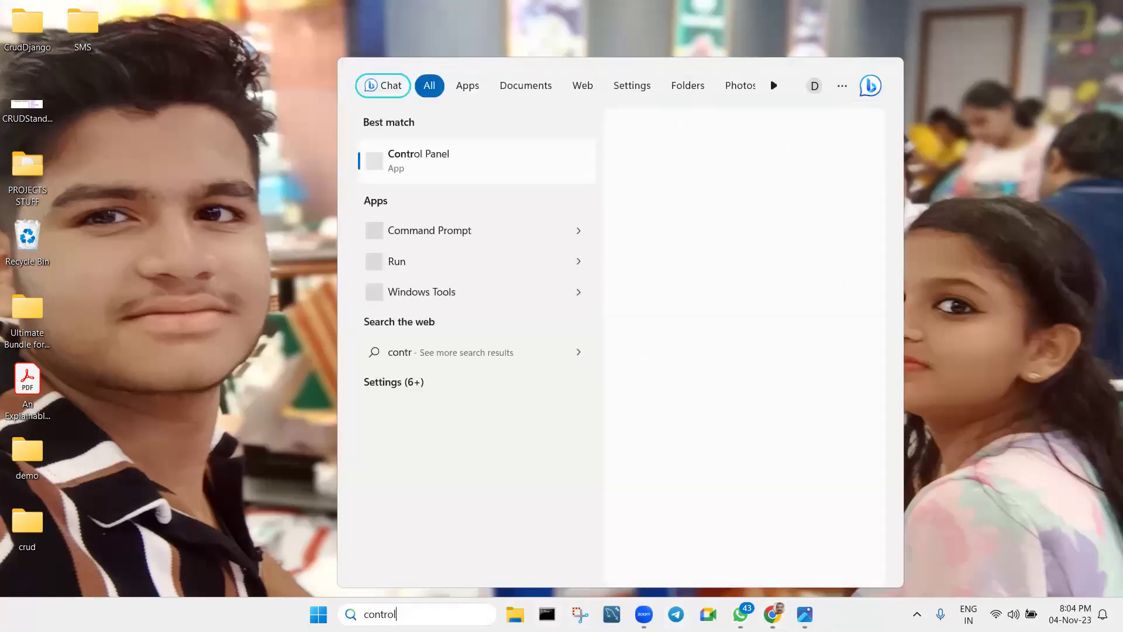
pyautogui.write(' panel')
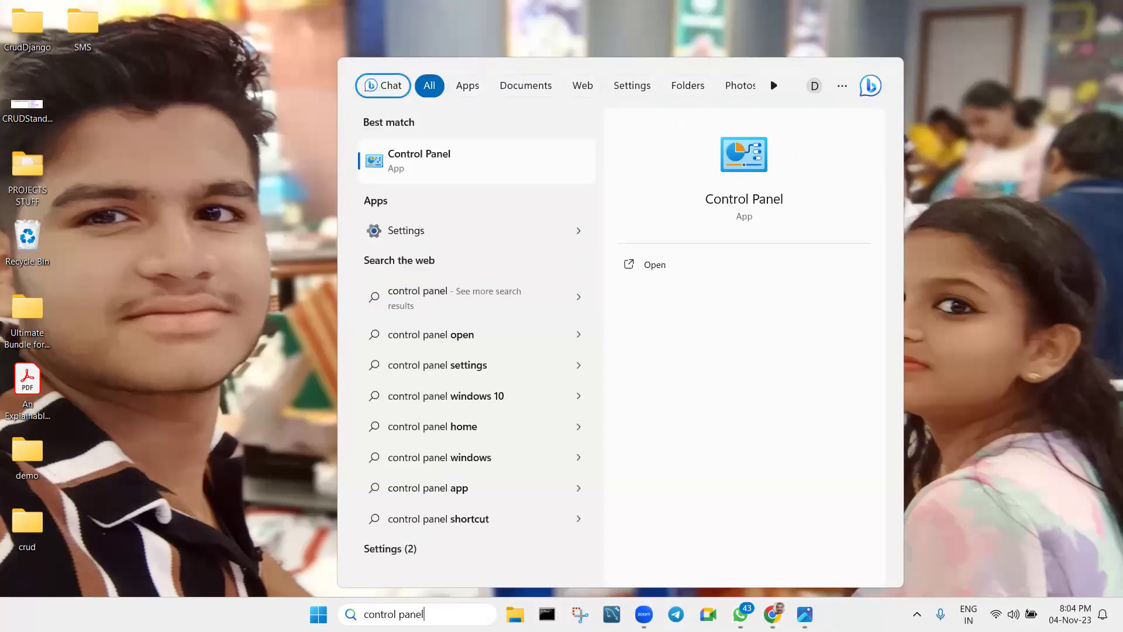
pyautogui.press('Return')
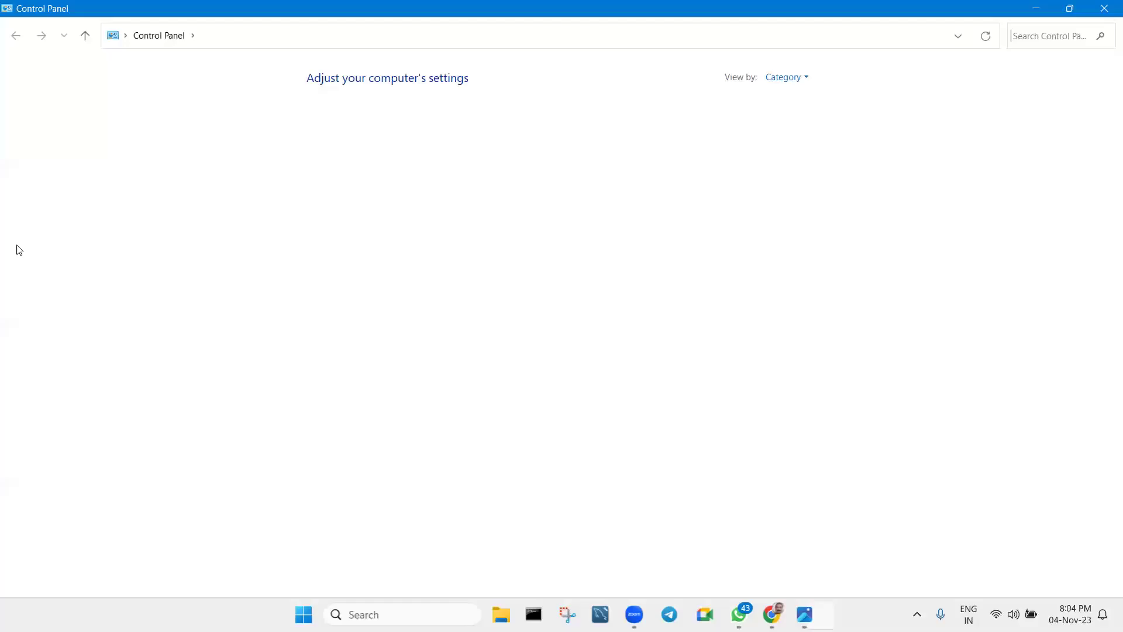
# Empty the Recycle Bin's 2 items and open Uninstall a program.
pyautogui.rightClick(17, 250)
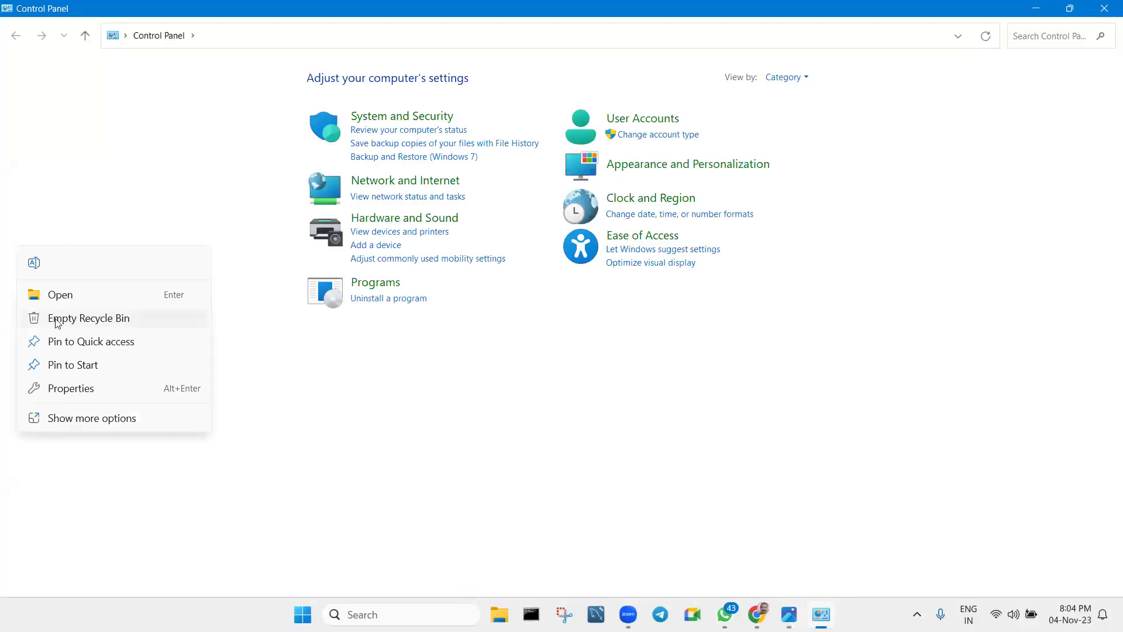
pyautogui.click(76, 320)
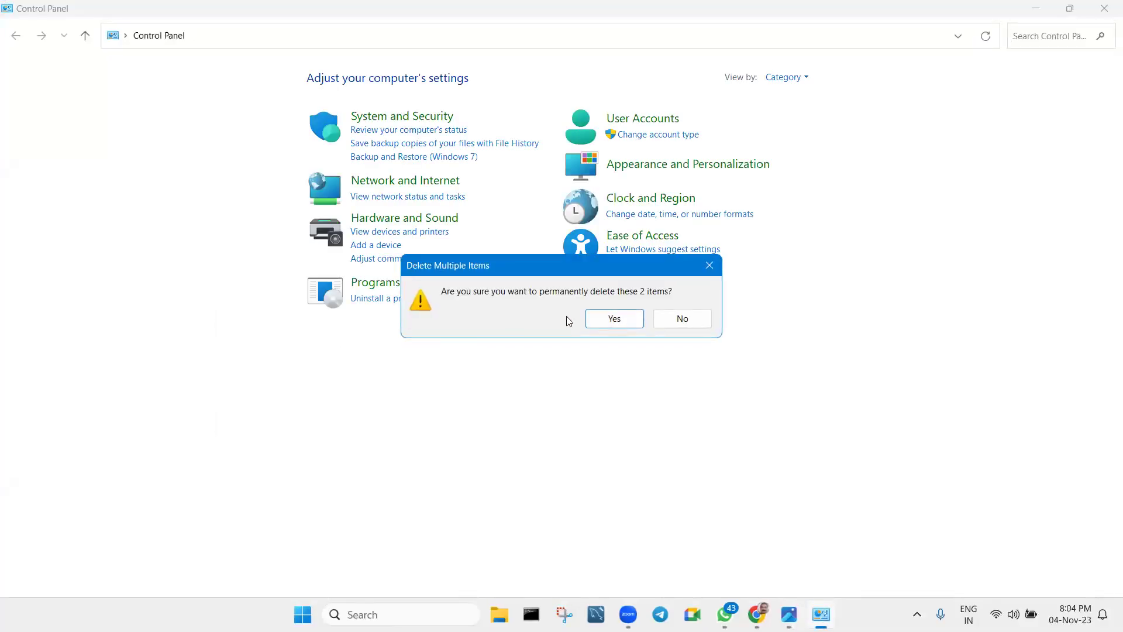
pyautogui.click(611, 319)
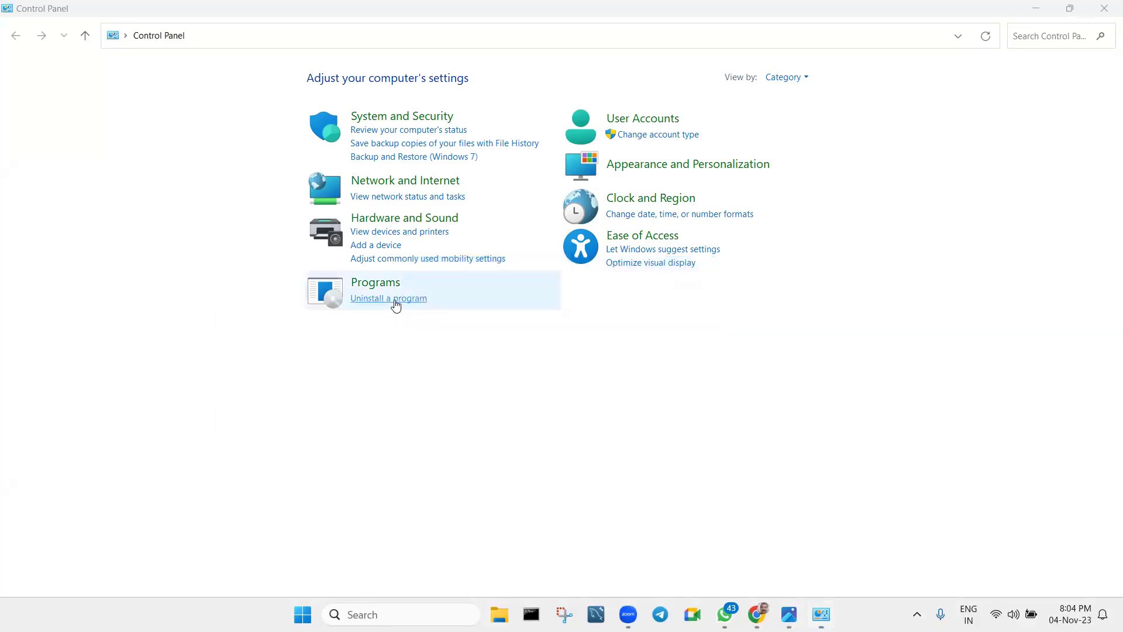
pyautogui.click(395, 305)
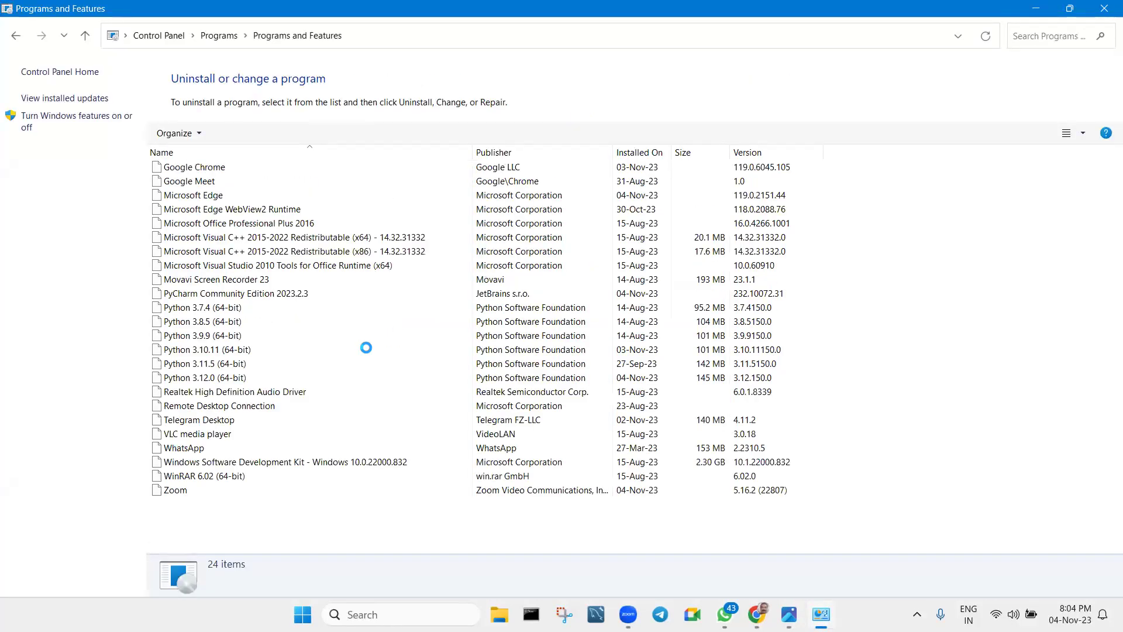
# Uninstall Python 3.12.0 (64-bit) from the installed programs list.
pyautogui.scroll(-1, 320, 343)
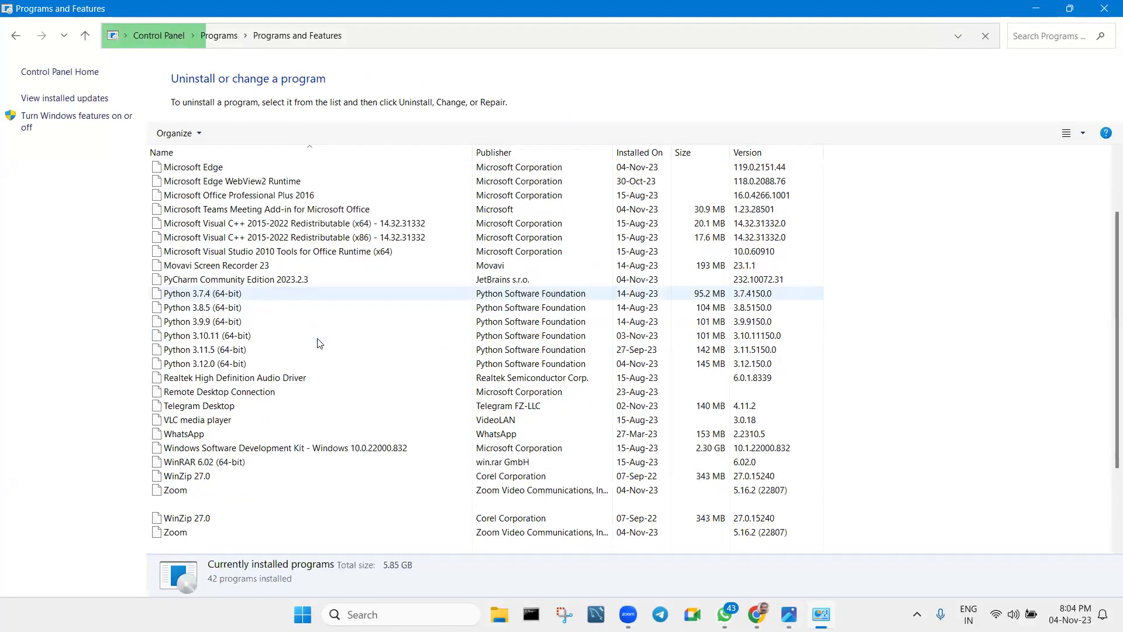
pyautogui.scroll(-2, 320, 343)
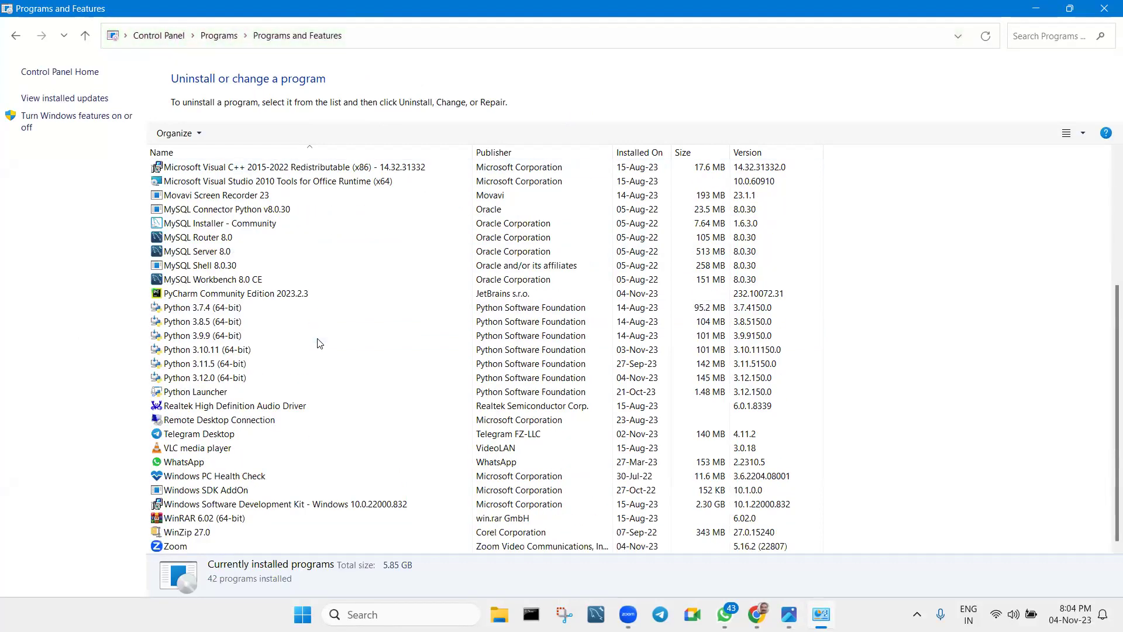
pyautogui.rightClick(242, 383)
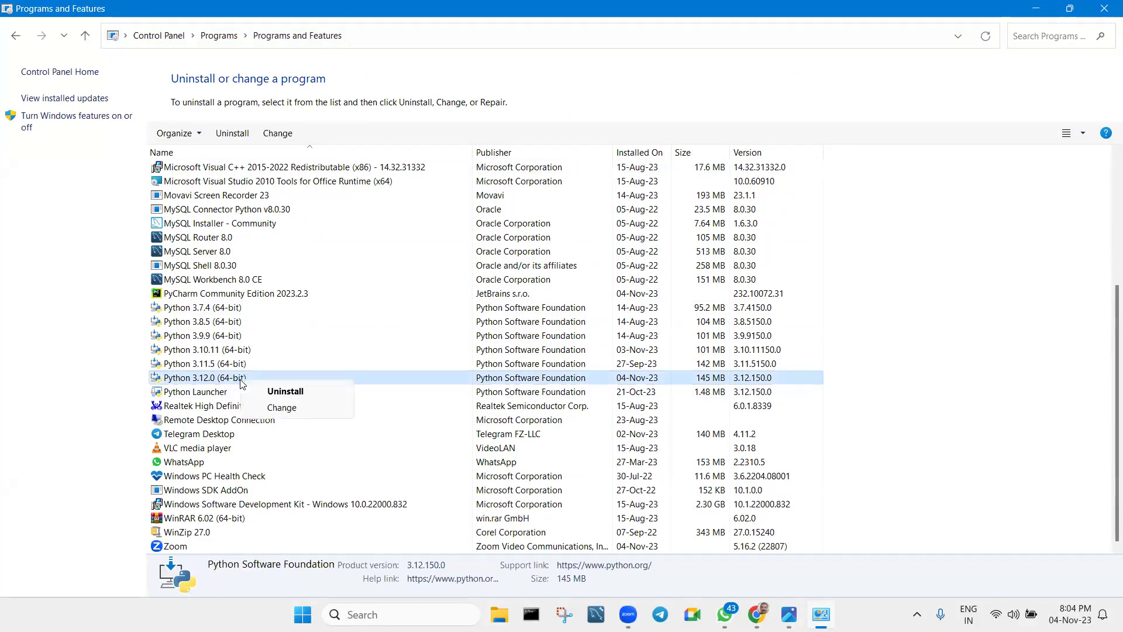
pyautogui.click(272, 388)
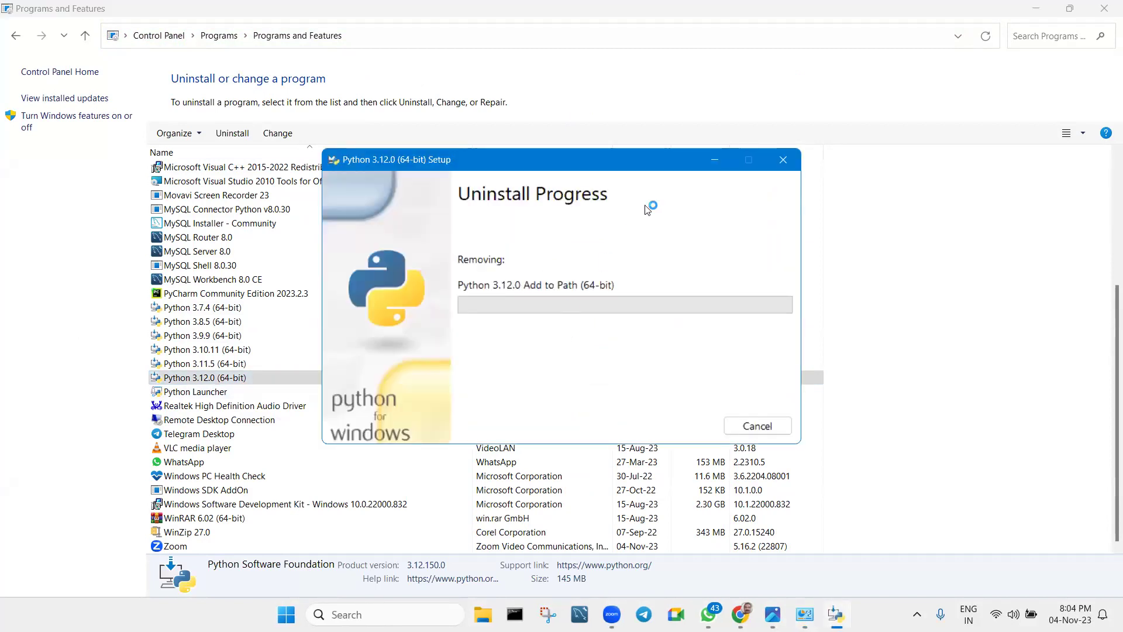
# Move the uninstall progress window aside, restore Programs and Features, and return to Chrome.
pyautogui.moveTo(646, 170); pyautogui.dragTo(659, 233)
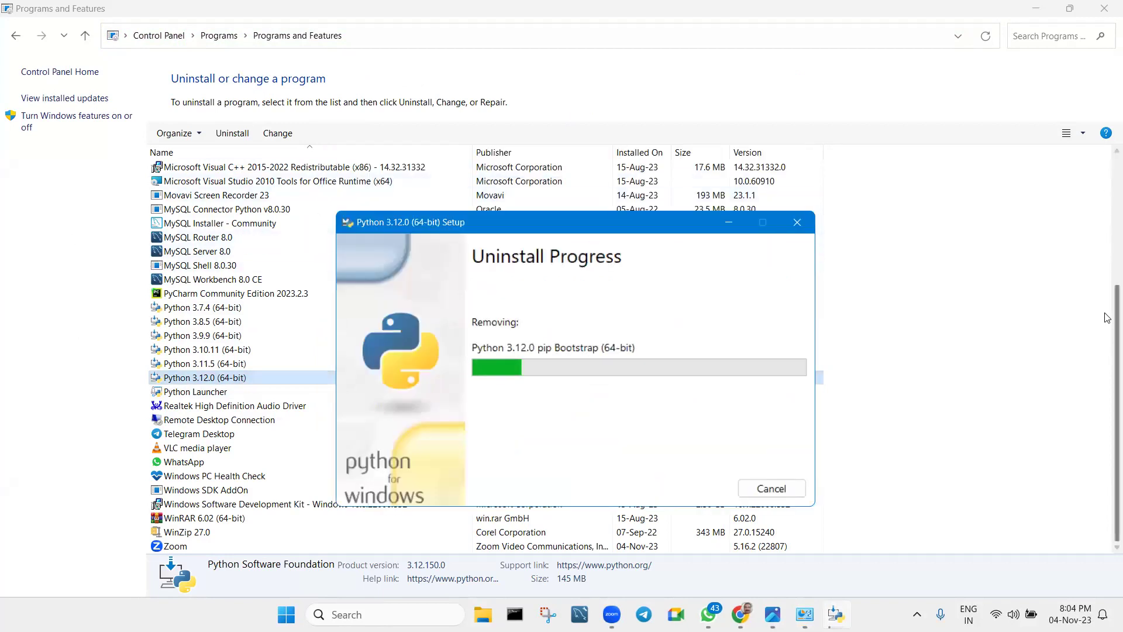
pyautogui.moveTo(1116, 289); pyautogui.dragTo(1108, 186)
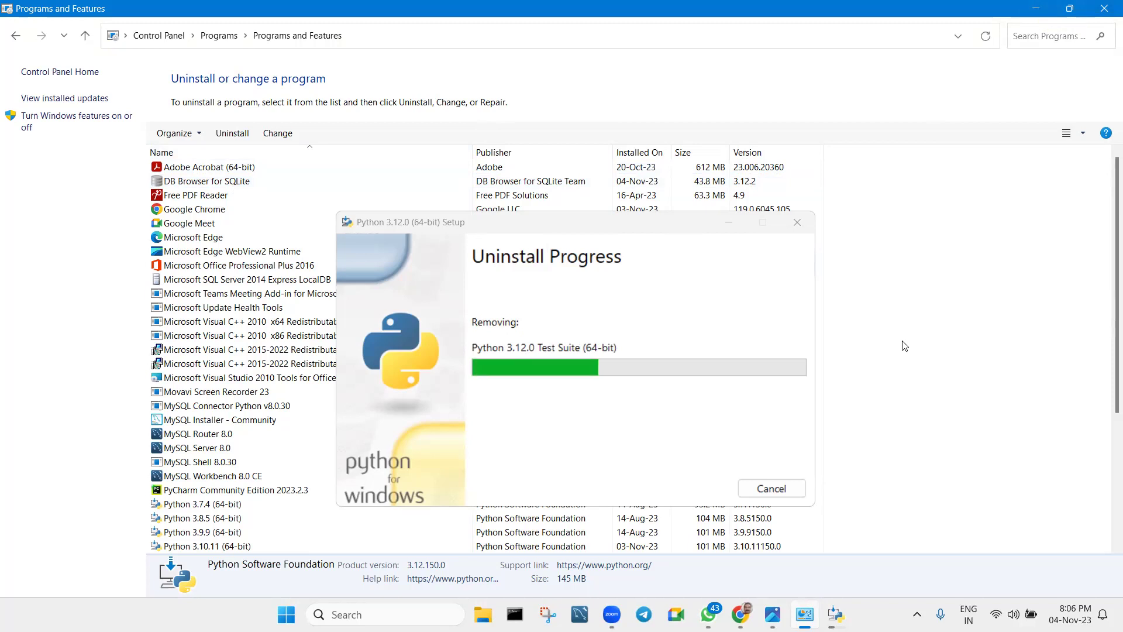
pyautogui.click(1069, 8)
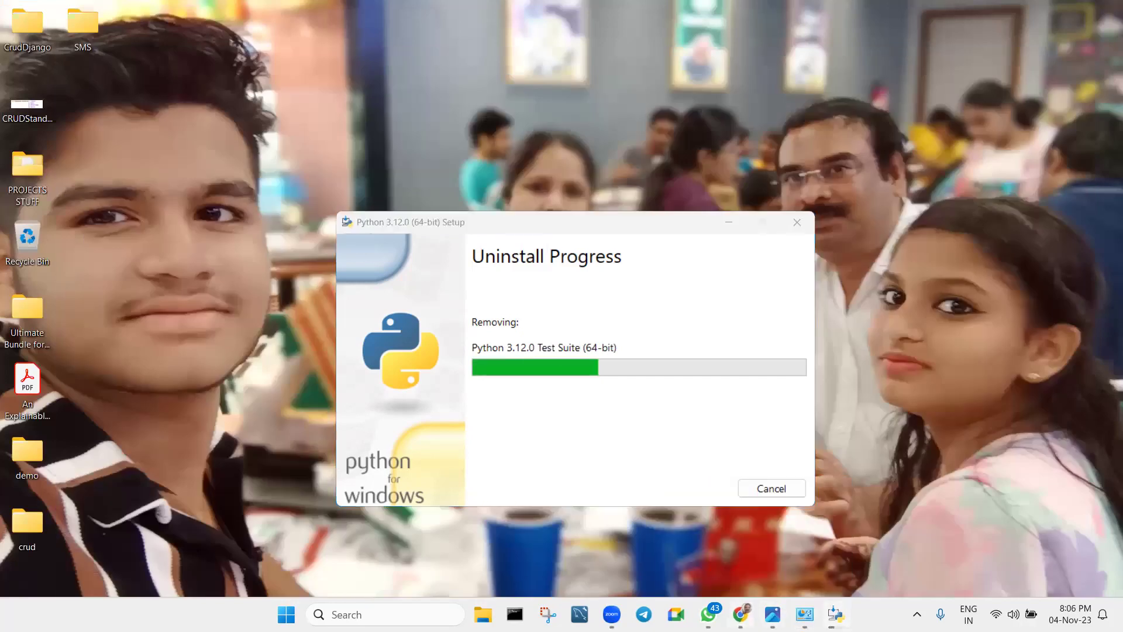
pyautogui.click(740, 614)
# In a new tab, go to python.org and open the all-releases downloads page.
pyautogui.click(387, 15)
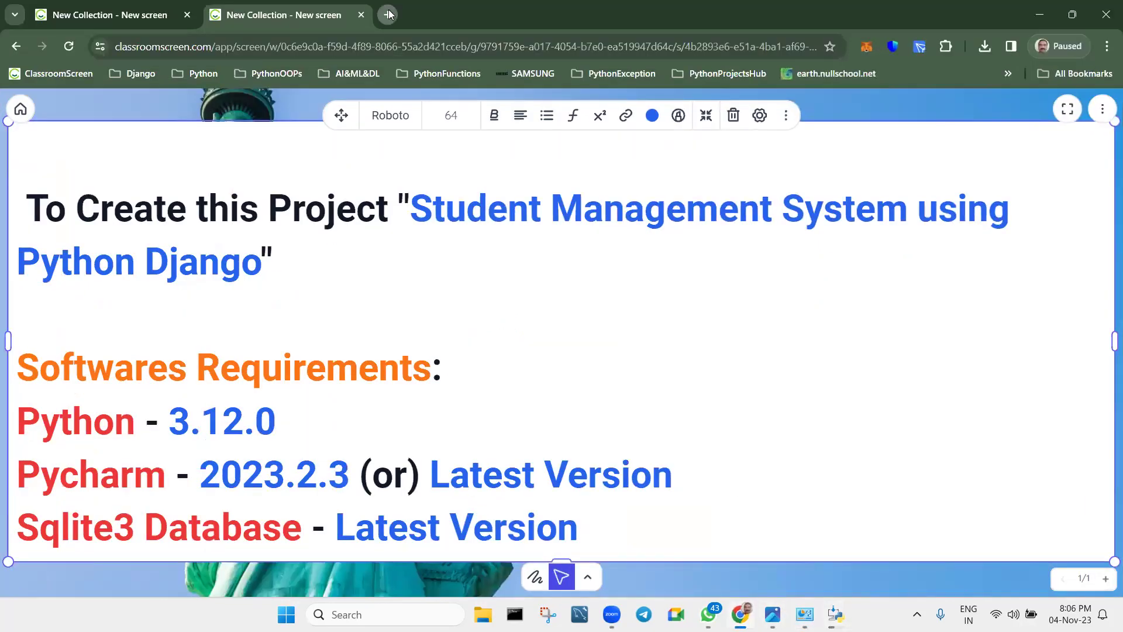
pyautogui.write('pyth')
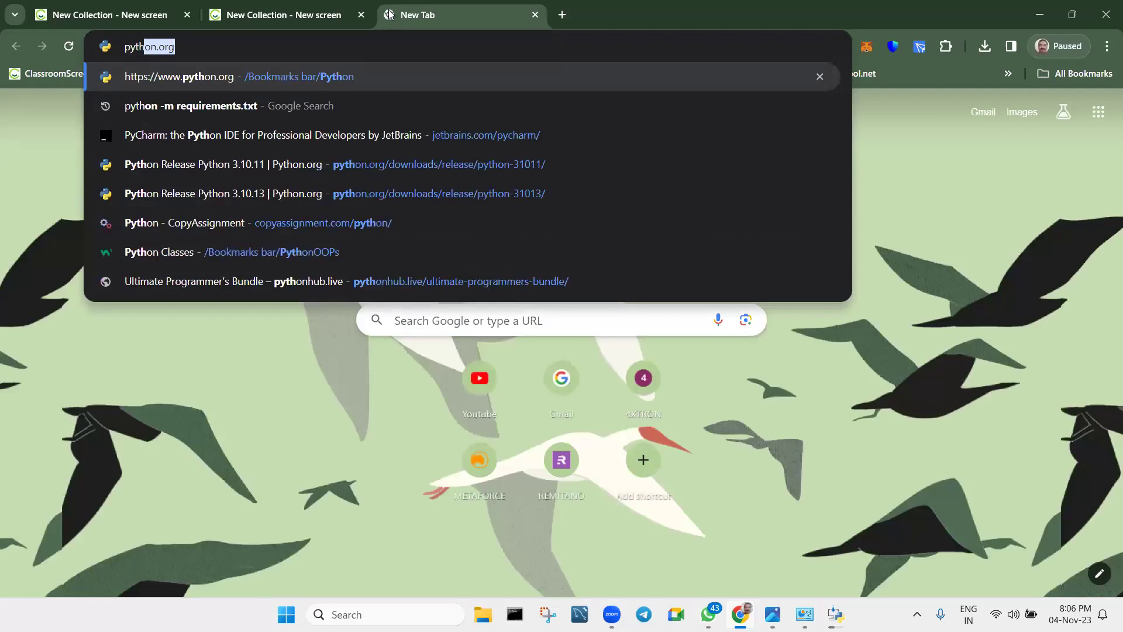
pyautogui.press('Return')
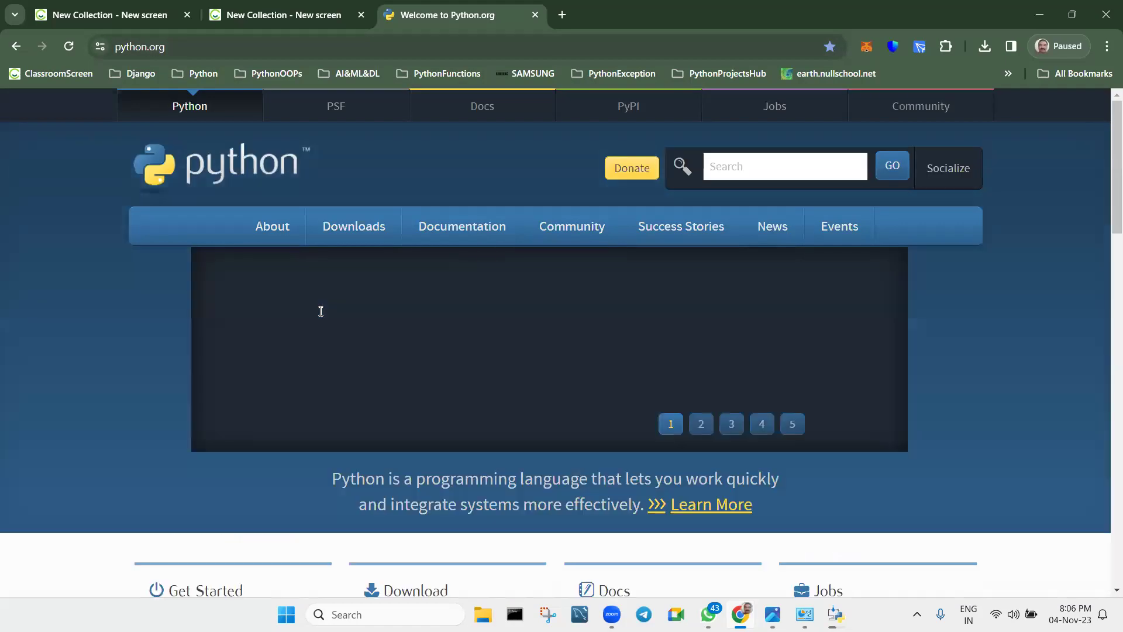
pyautogui.moveTo(381, 243)
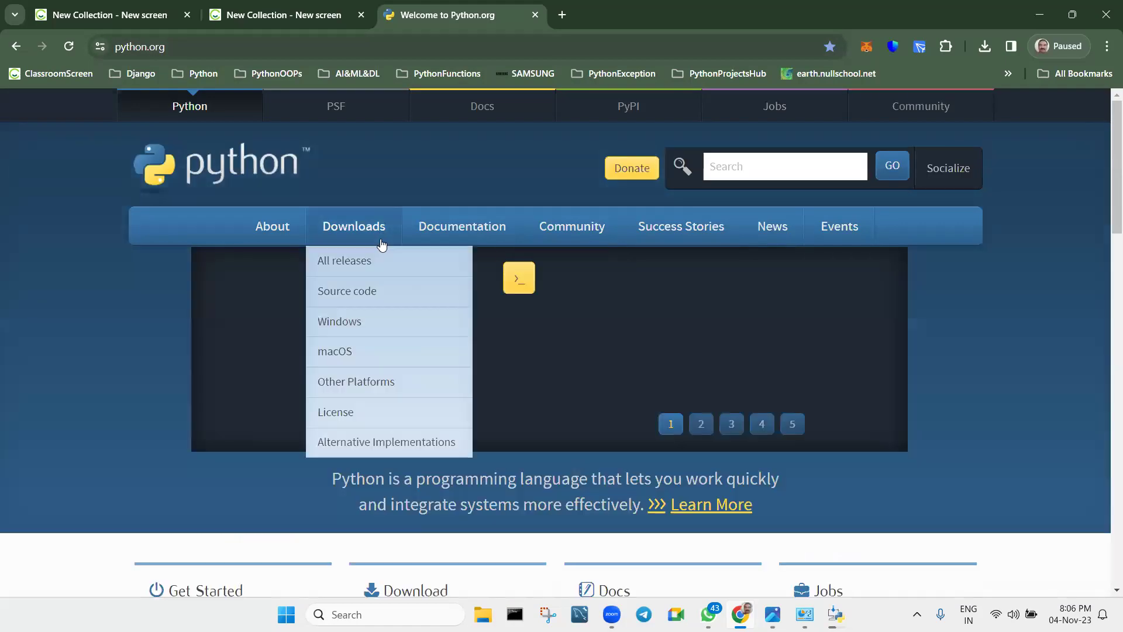
pyautogui.moveTo(350, 221)
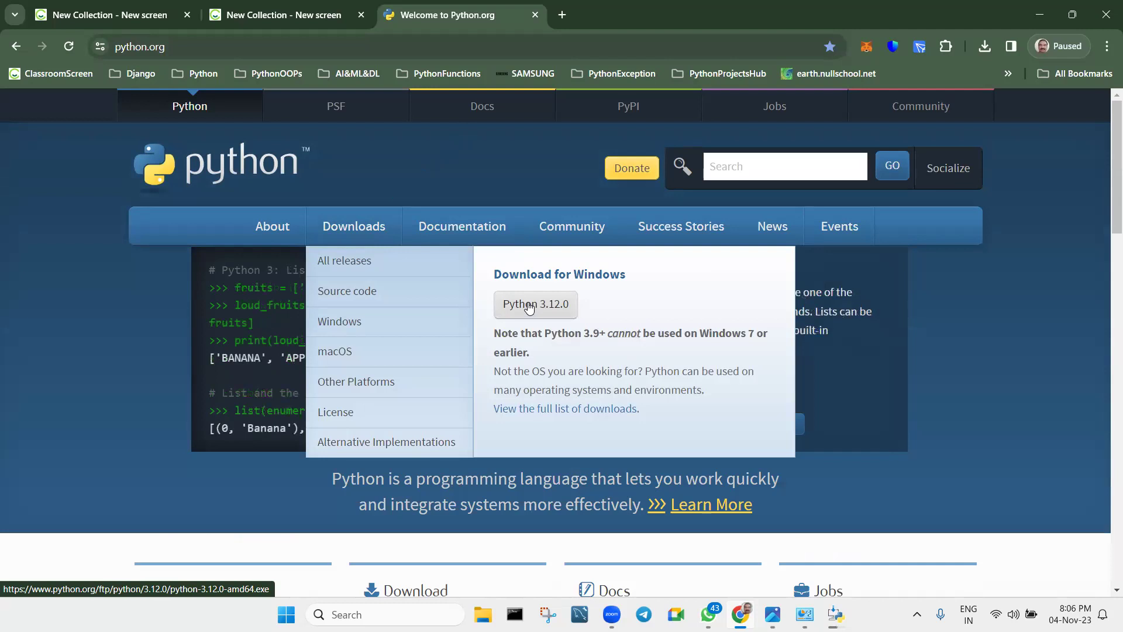
pyautogui.click(352, 266)
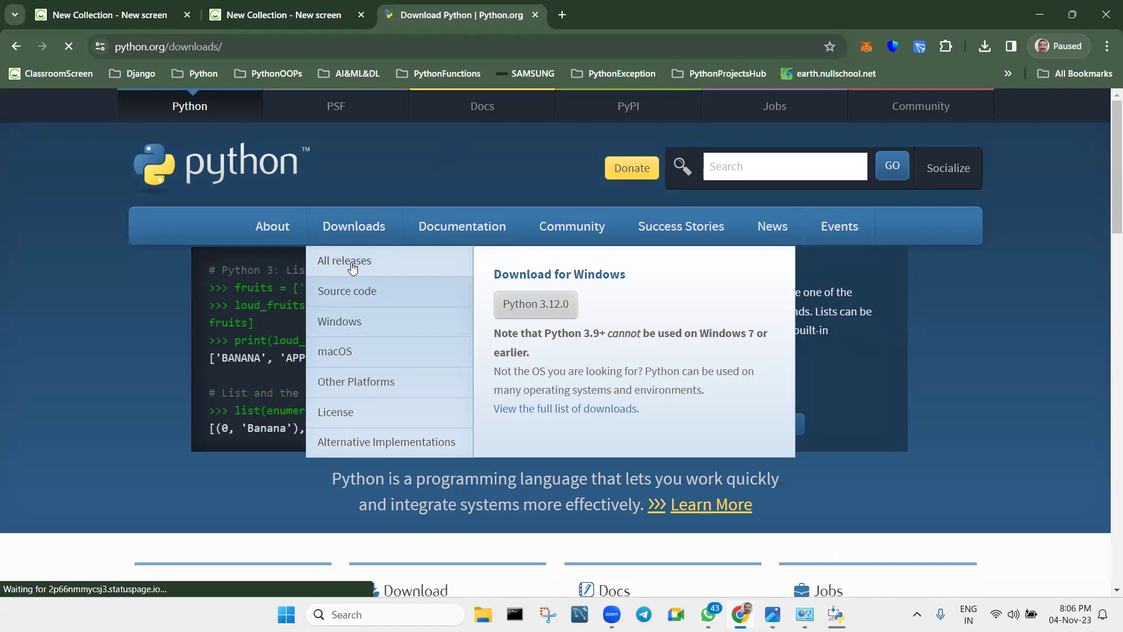
# Zoom the page to 125% and scroll to 'Looking for a specific release?'.
pyautogui.scroll(-4, 356, 270)
pyautogui.scroll(-1, 361, 272)
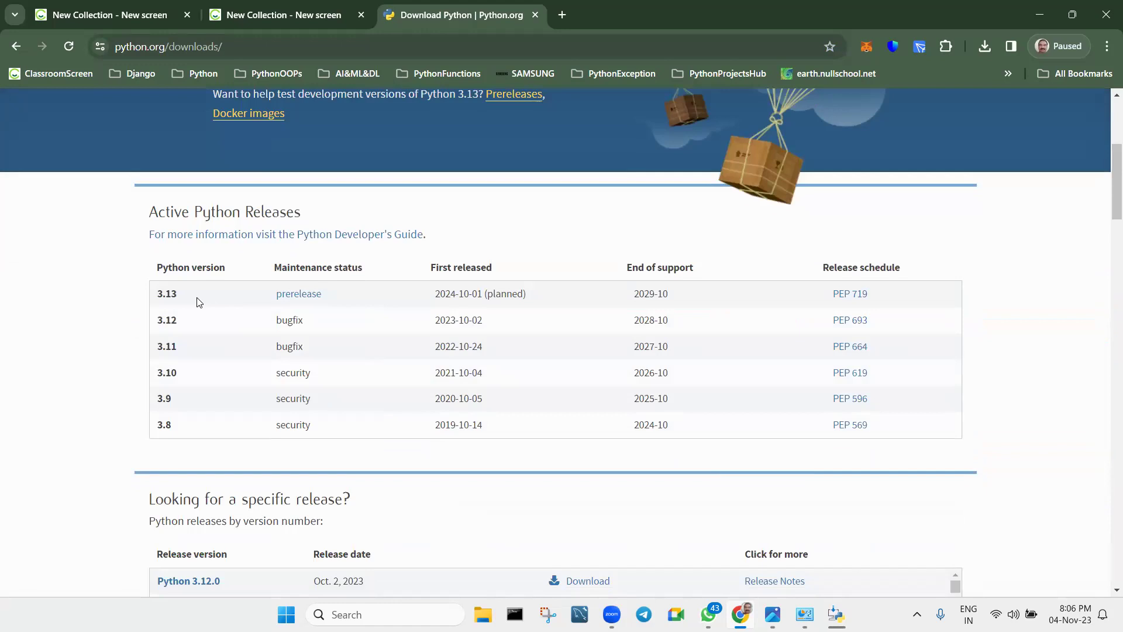
pyautogui.scroll(-1, 197, 301)
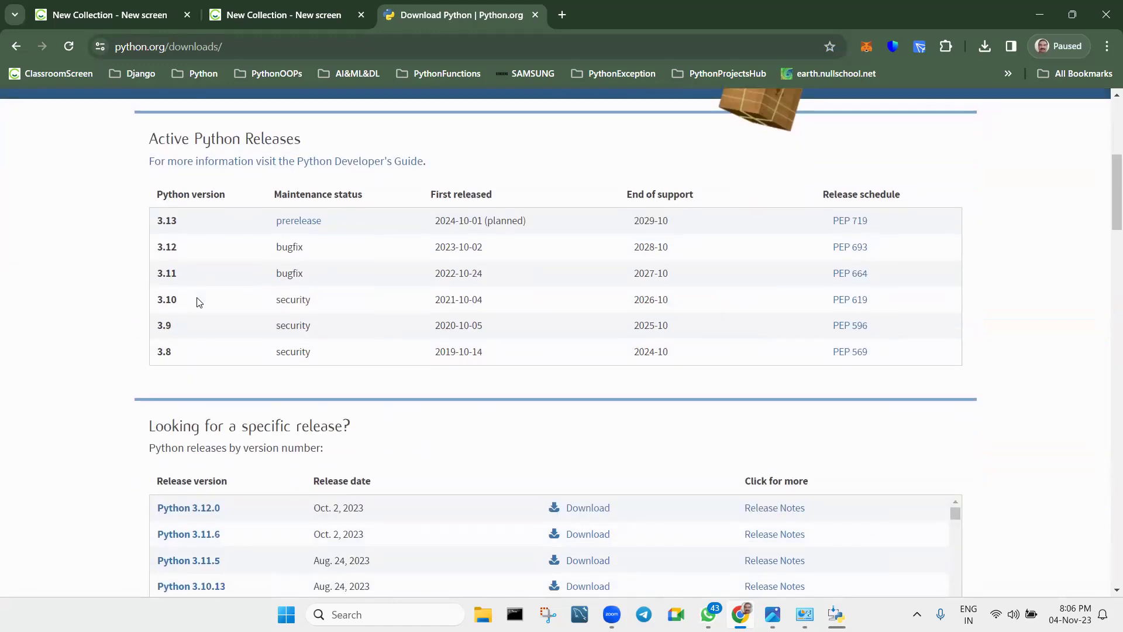
pyautogui.click(1107, 47)
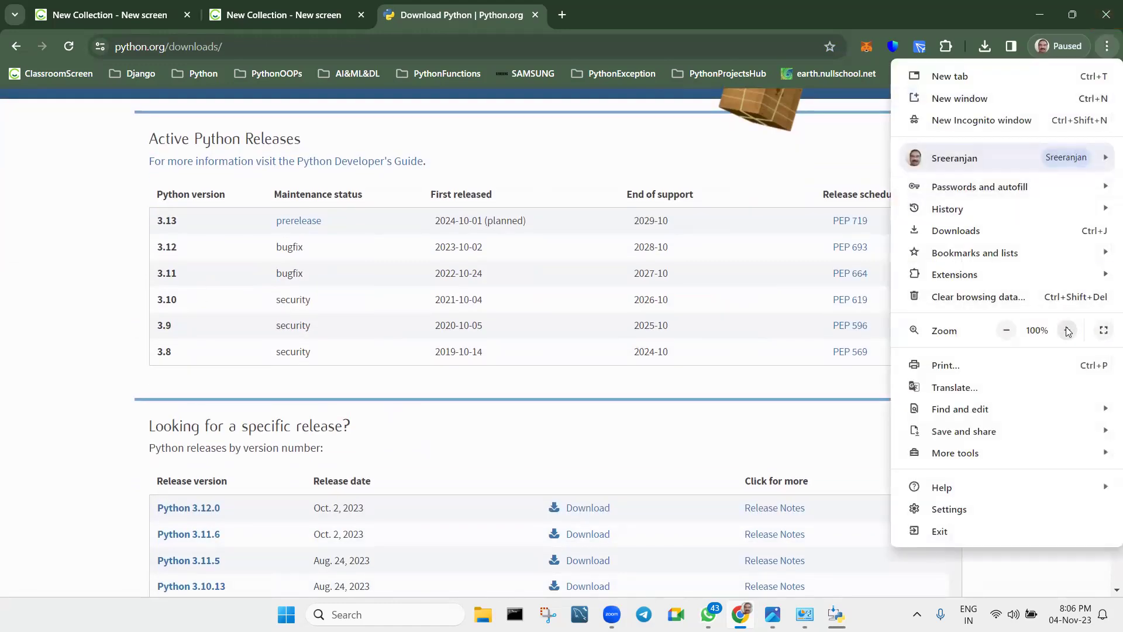
pyautogui.click(1067, 331)
pyautogui.click(1066, 330)
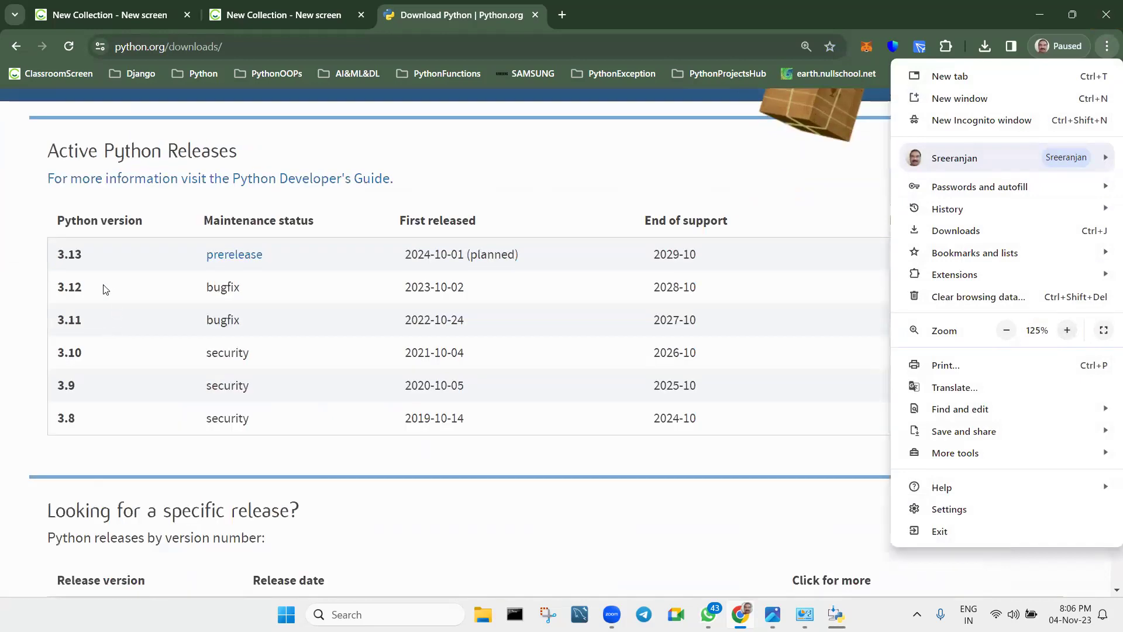
pyautogui.click(8, 286)
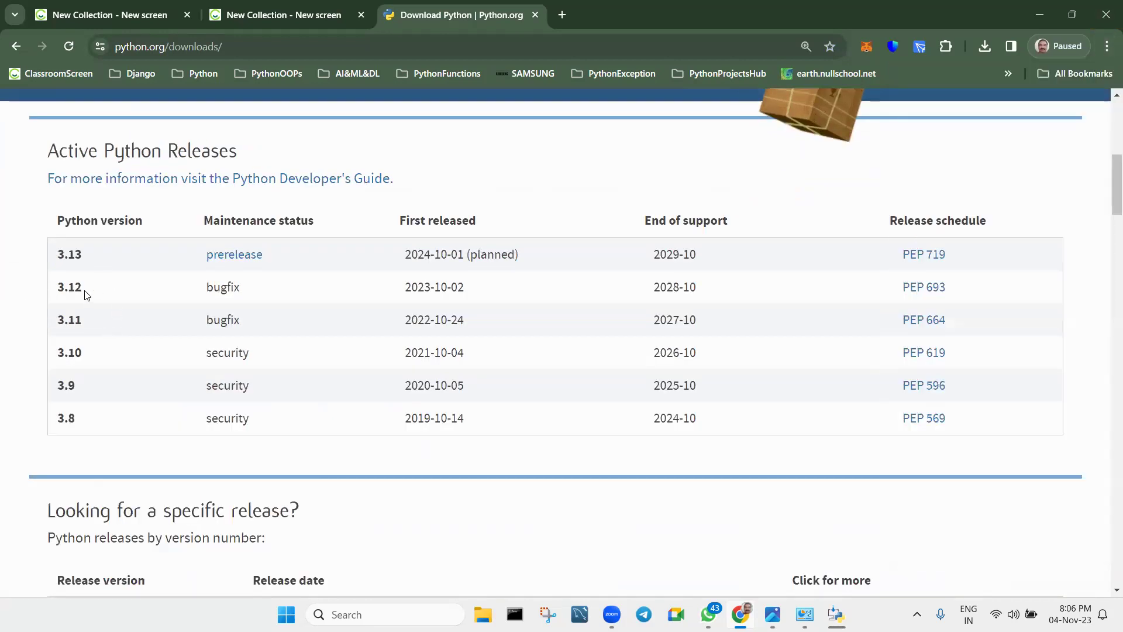
pyautogui.scroll(-5, 123, 293)
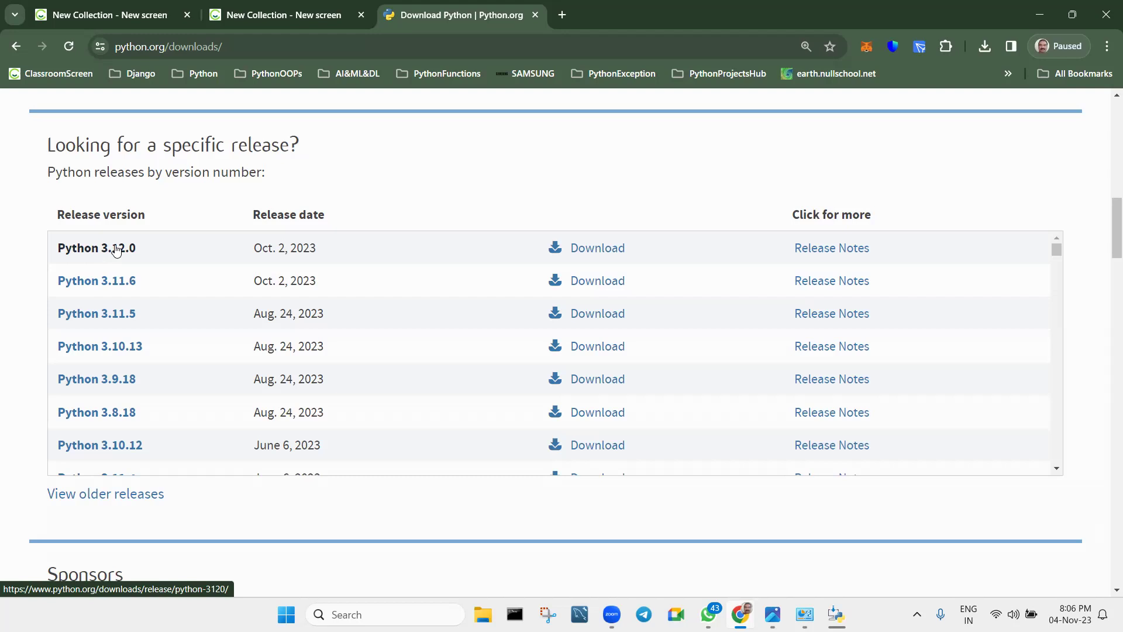
# Open the Python 3.12.0 release page and look through its files.
pyautogui.click(116, 250)
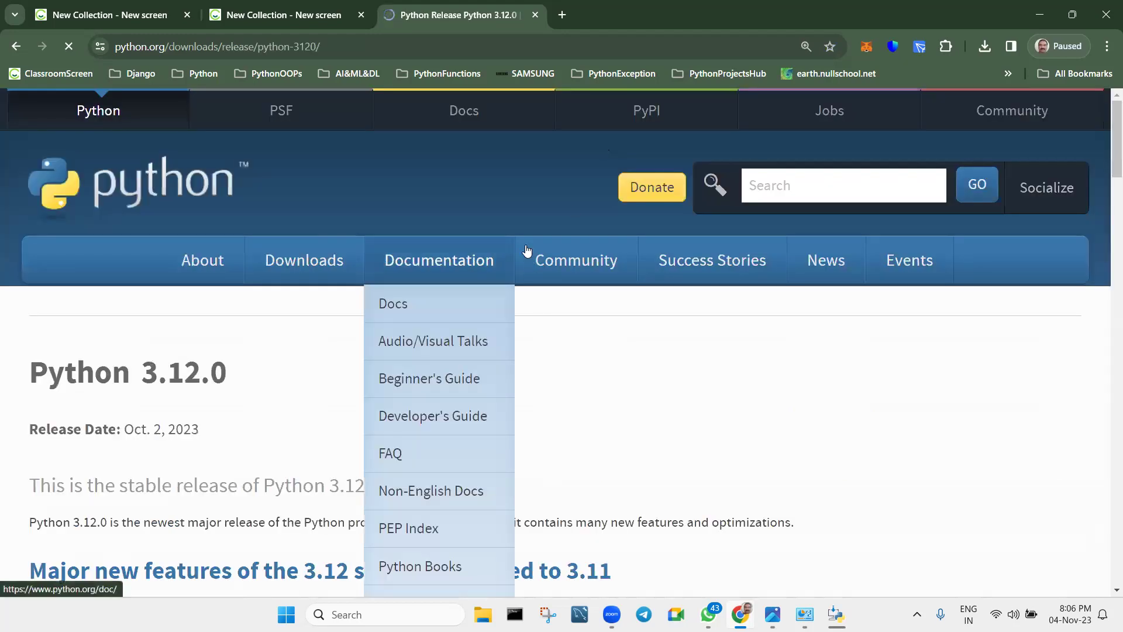
pyautogui.scroll(-3, 275, 342)
pyautogui.scroll(-12, 275, 343)
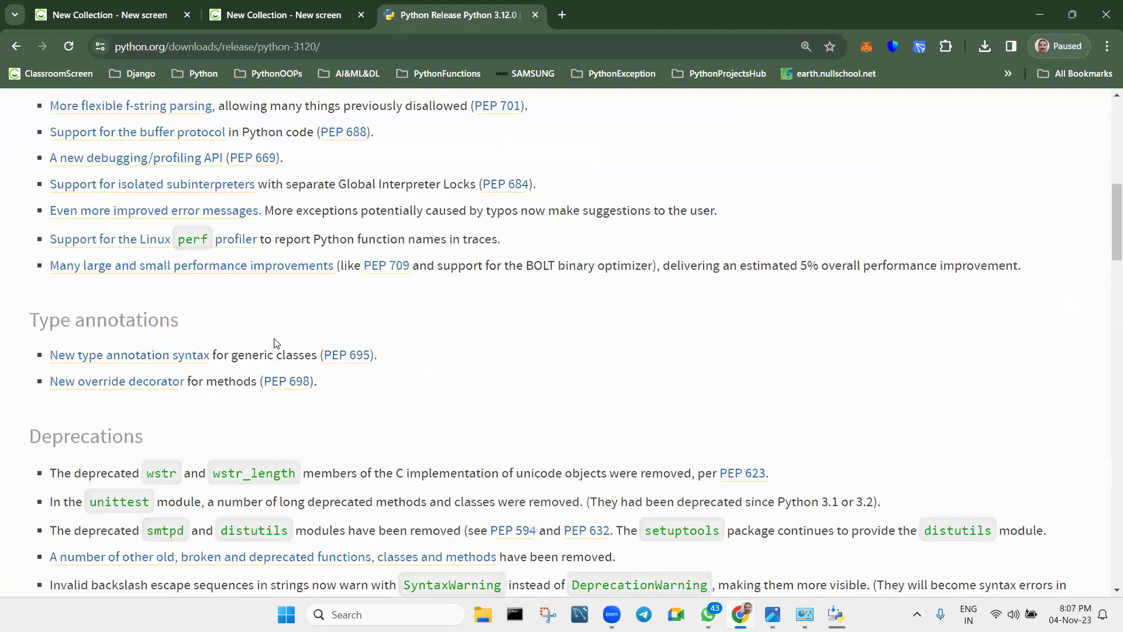
pyautogui.scroll(-15, 276, 343)
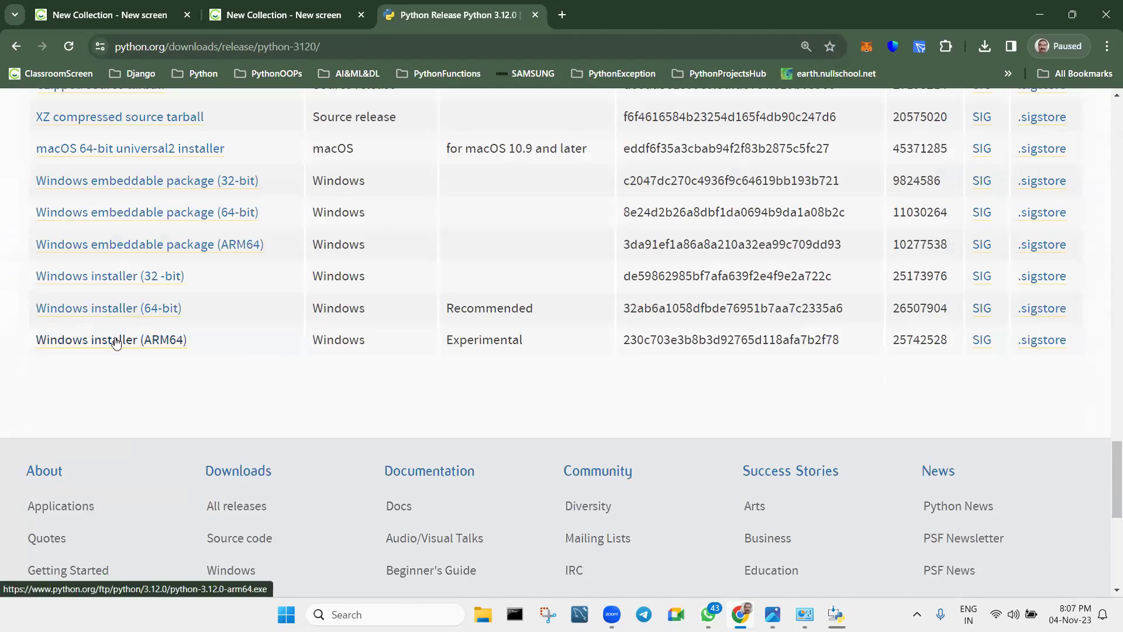
pyautogui.scroll(20, 115, 342)
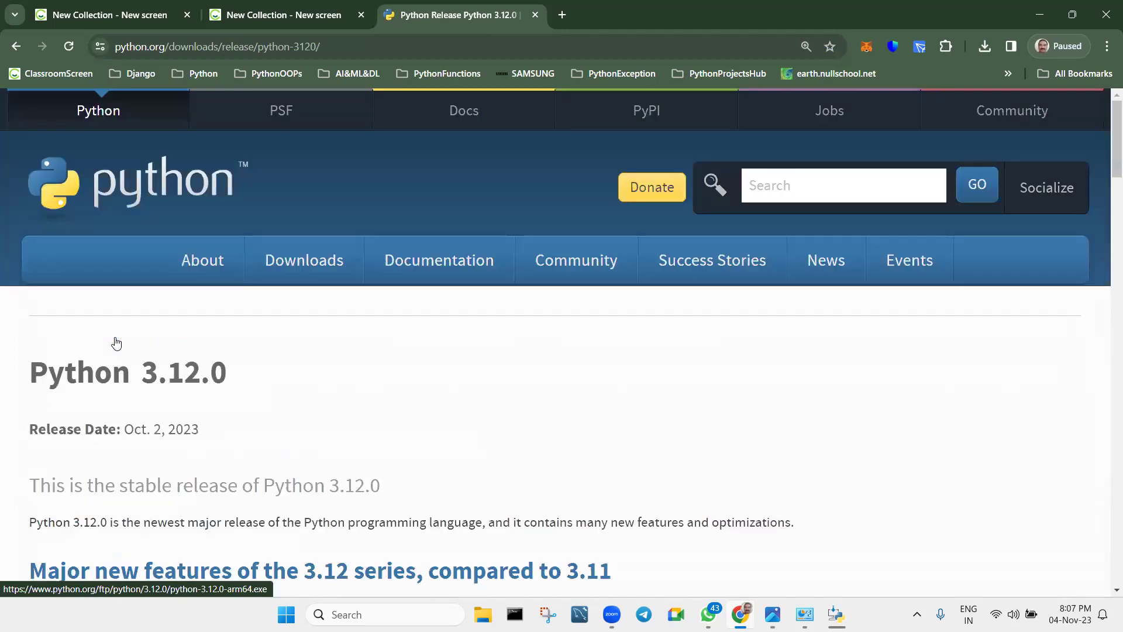
# Download the Python 3.12.0 Windows installer, saving python-3.12.0-amd64.exe to the Desktop.
pyautogui.moveTo(296, 253)
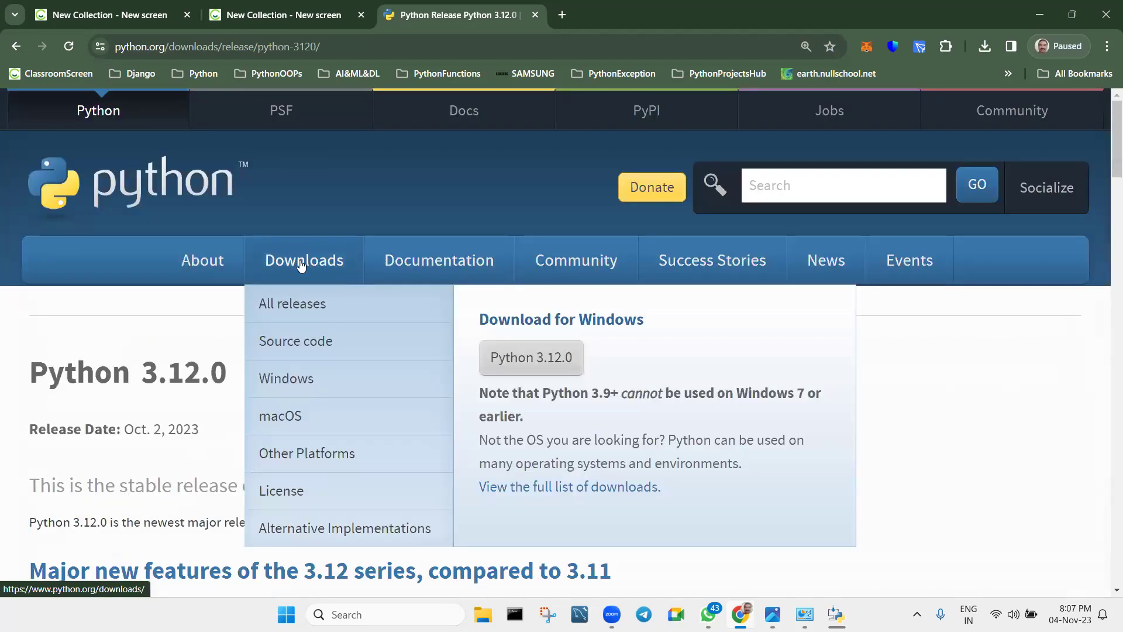
pyautogui.click(541, 363)
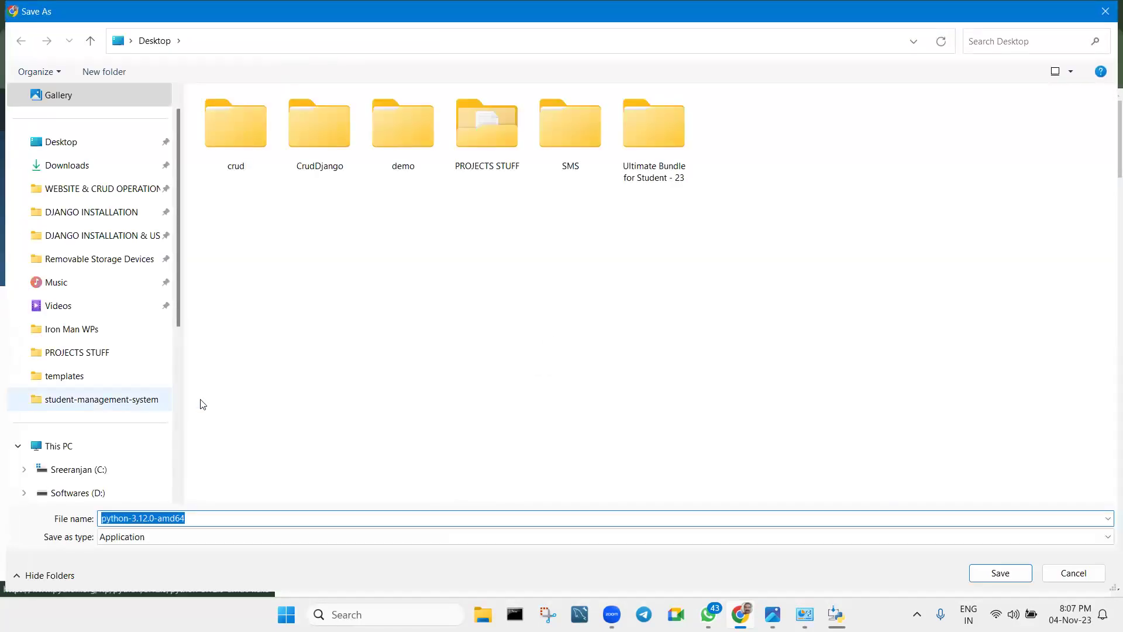
pyautogui.click(983, 576)
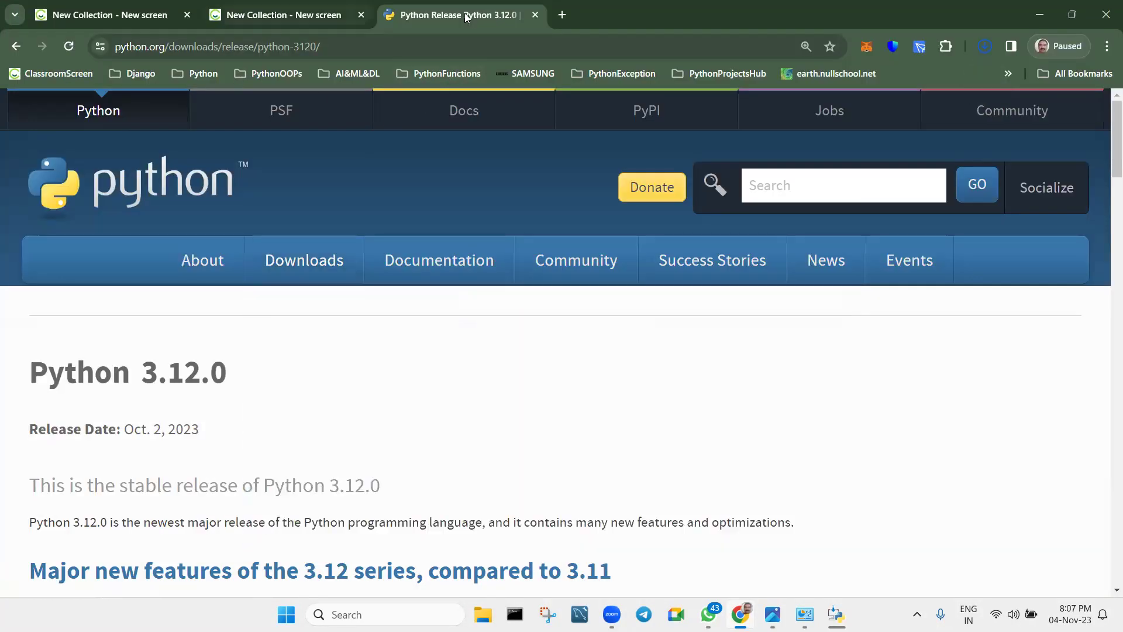
pyautogui.click(562, 15)
# Dismiss the finished Python uninstall dialog and uninstall DB Browser for SQLite.
pyautogui.click(1035, 13)
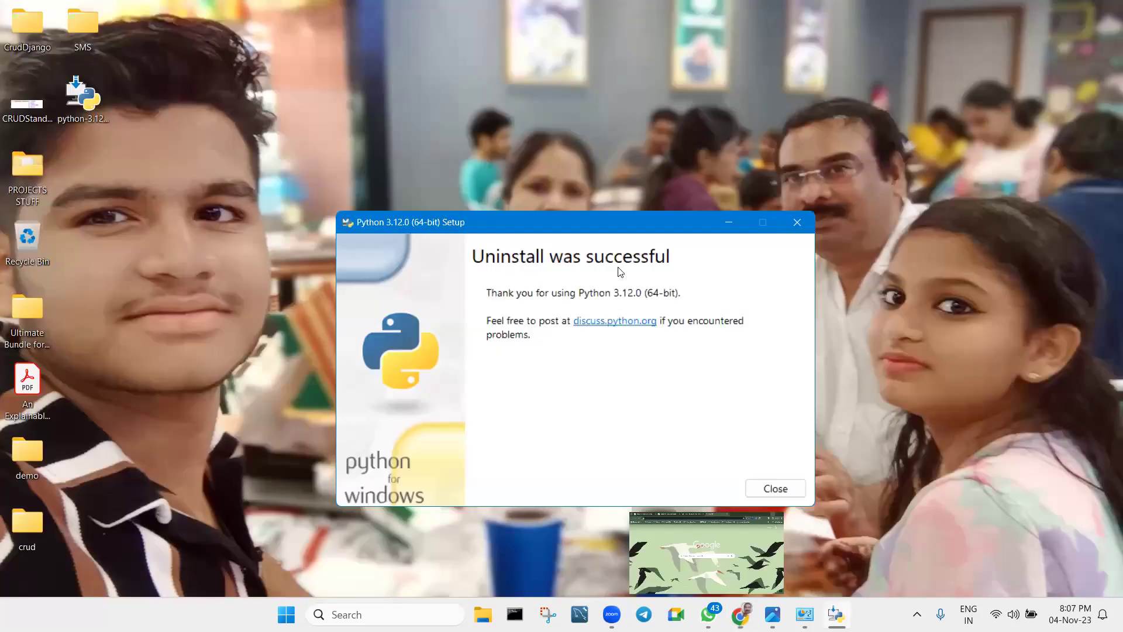
pyautogui.click(775, 487)
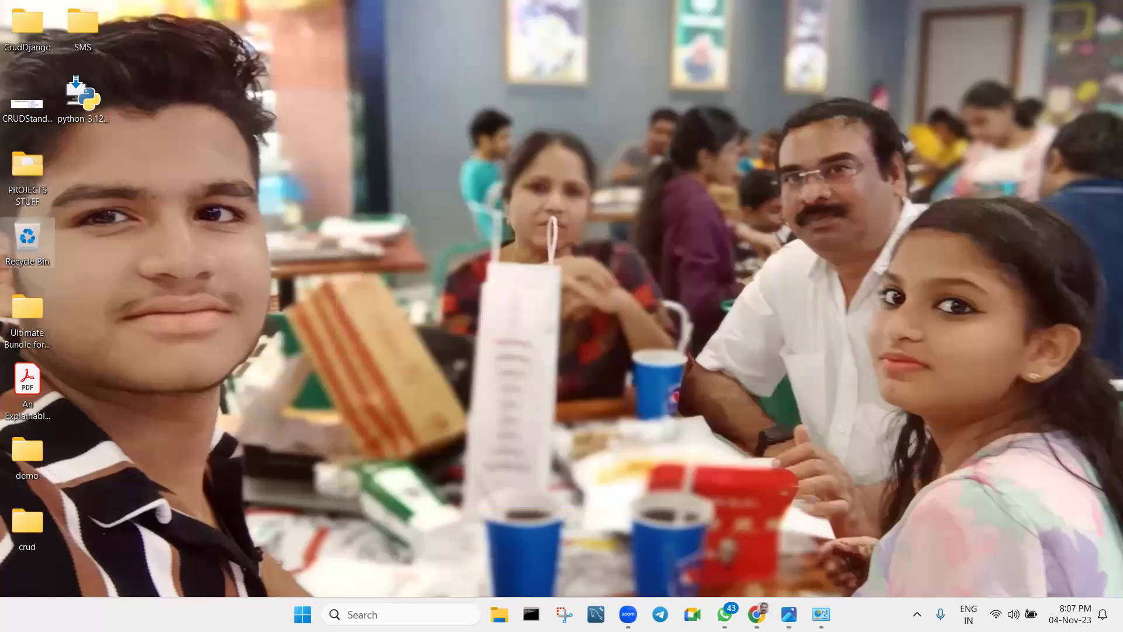
pyautogui.click(821, 615)
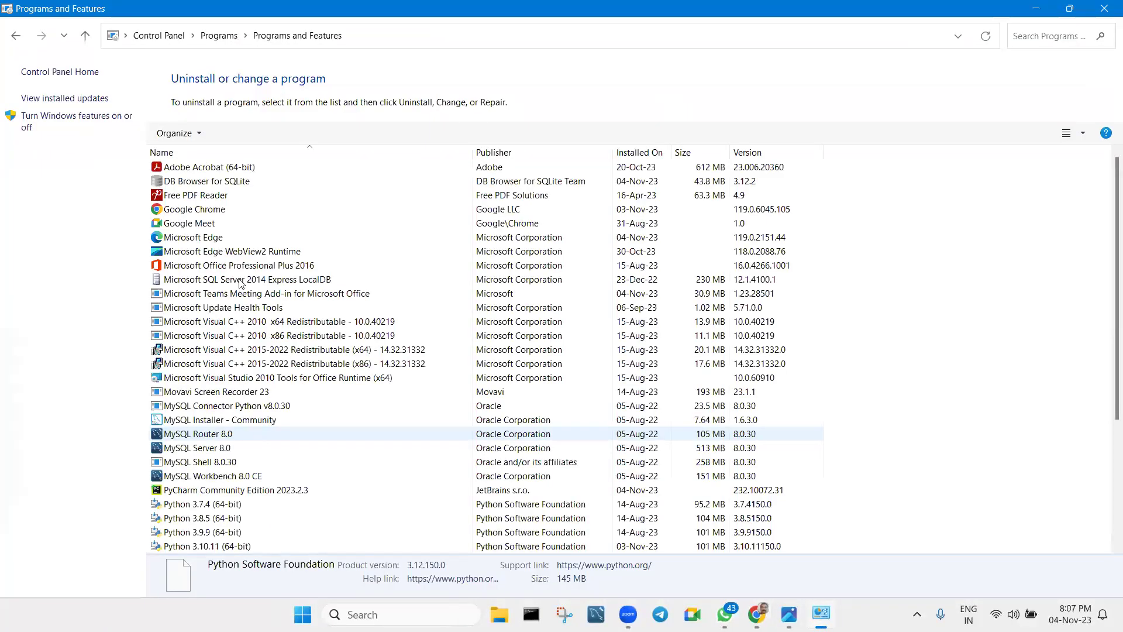
pyautogui.rightClick(211, 181)
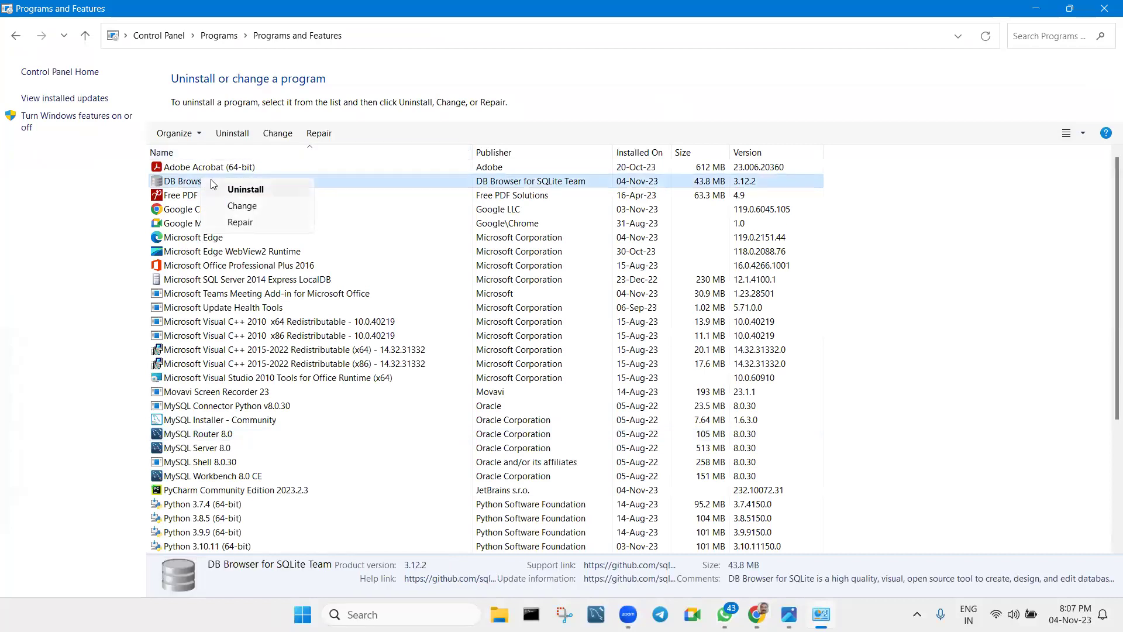
pyautogui.click(231, 191)
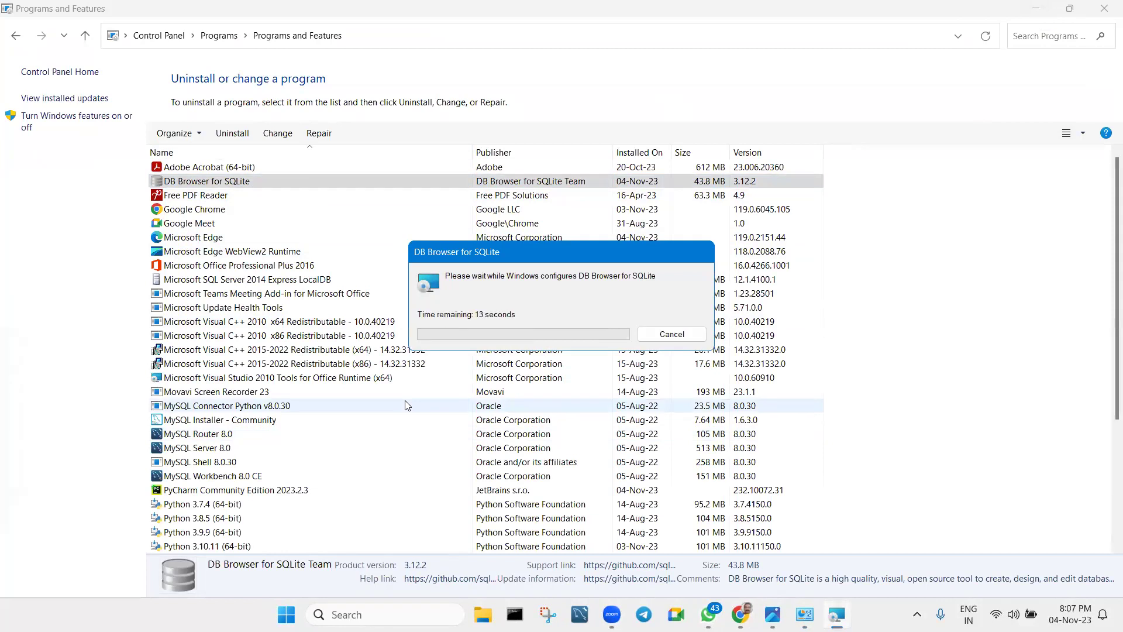
# Start uninstalling PyCharm Community Edition 2023.2.3, then show the desktop.
pyautogui.scroll(-3, 404, 391)
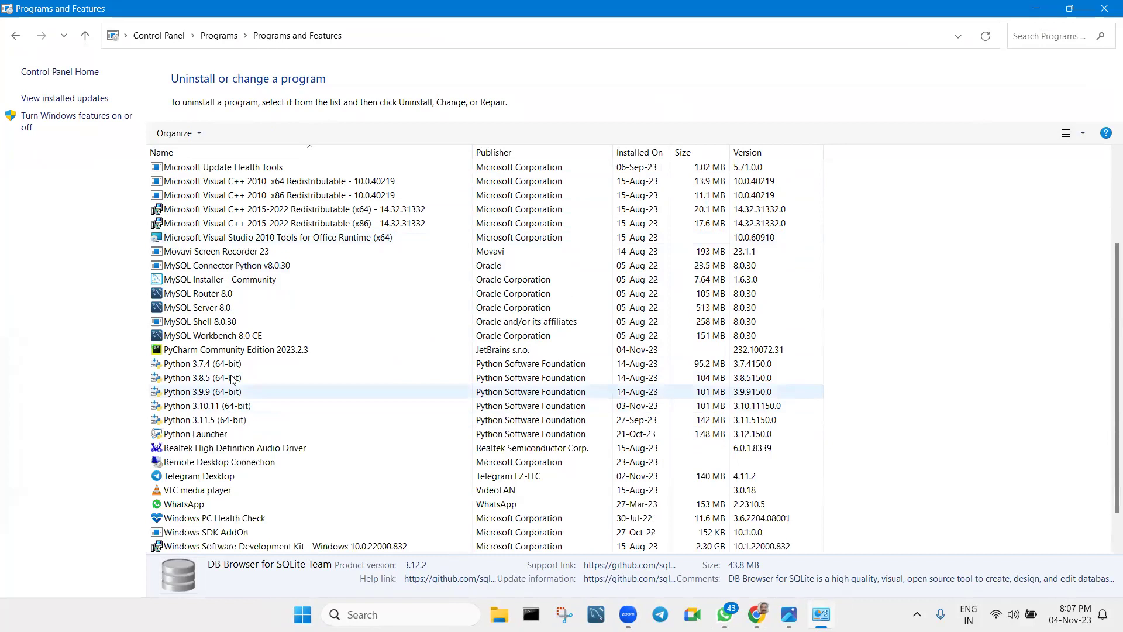
pyautogui.rightClick(253, 350)
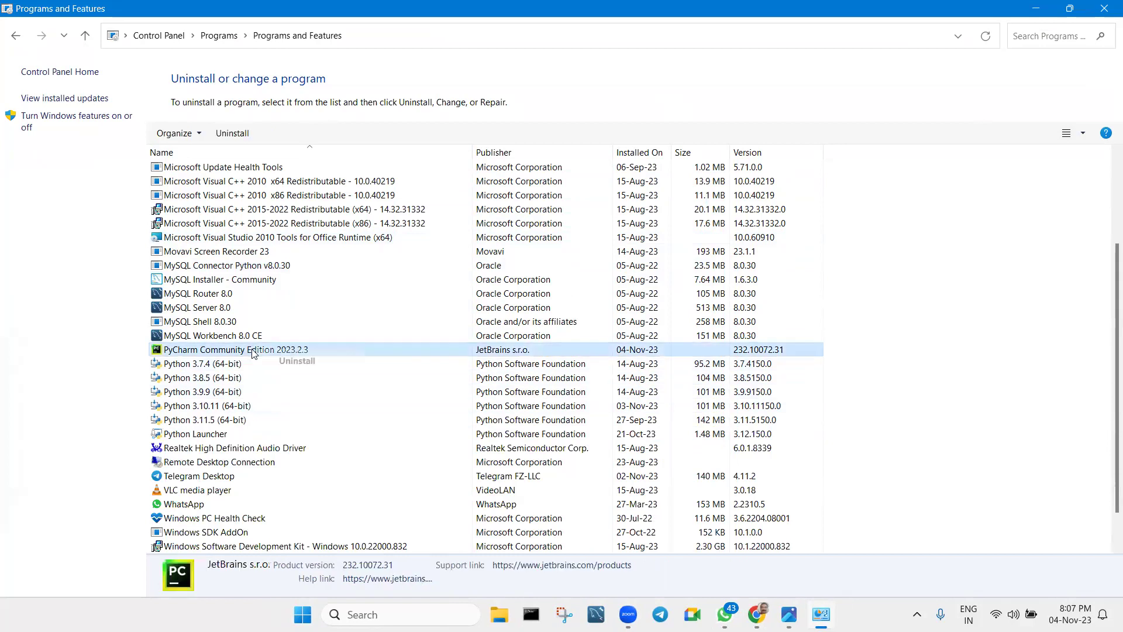
pyautogui.click(299, 362)
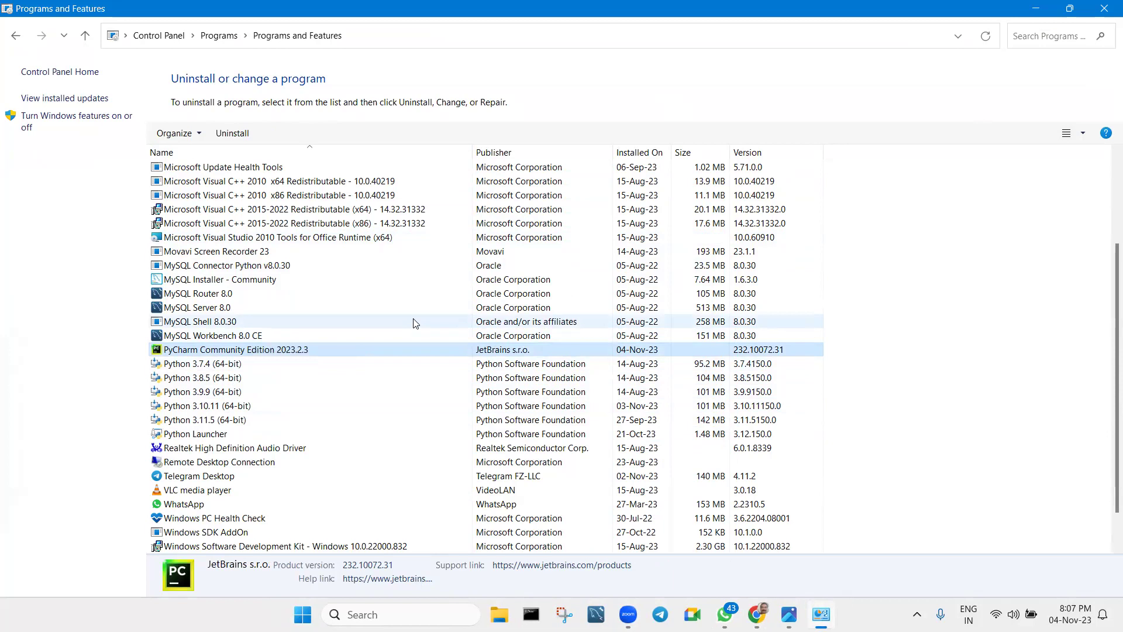
pyautogui.press('super+d')
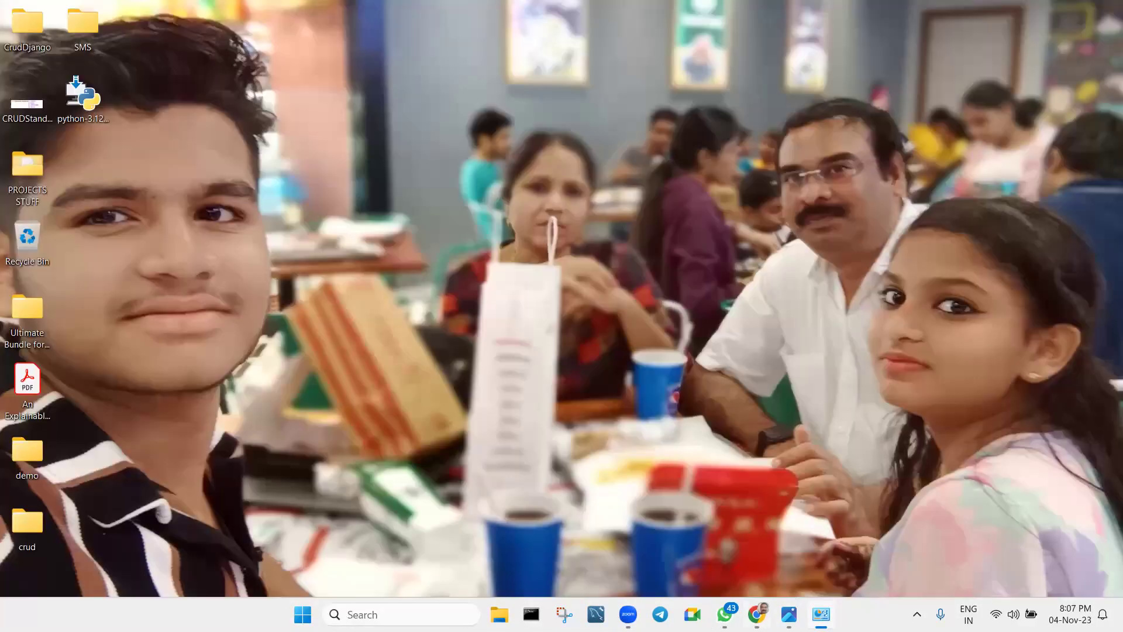
# Uninstall PyCharm, also deleting caches, local history, settings and installed plugins.
pyautogui.click(756, 615)
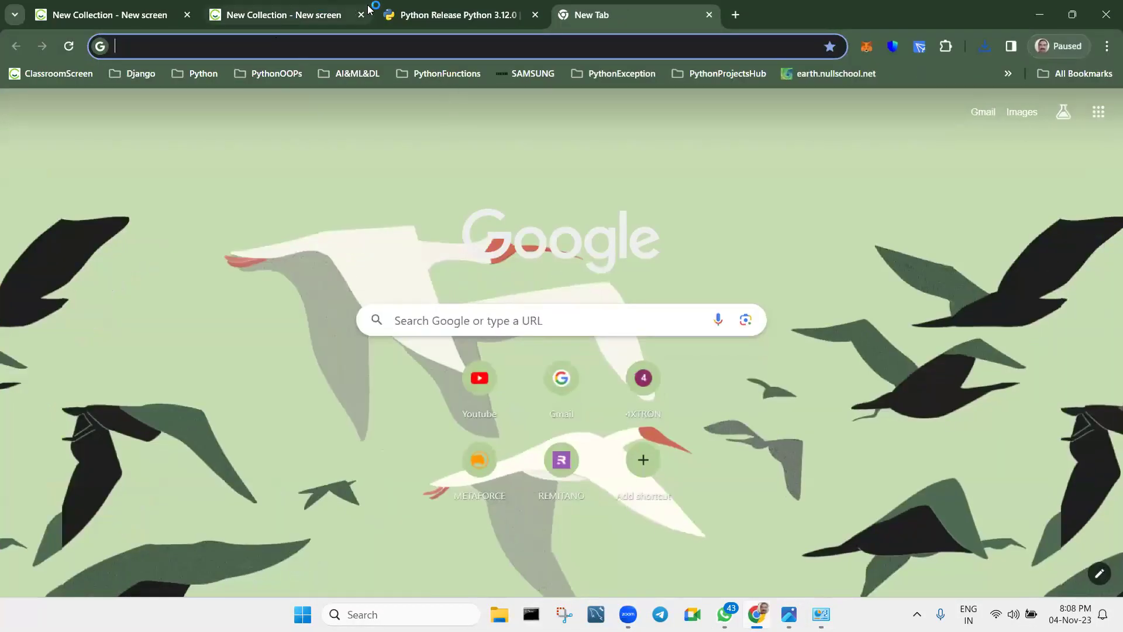
pyautogui.click(327, 16)
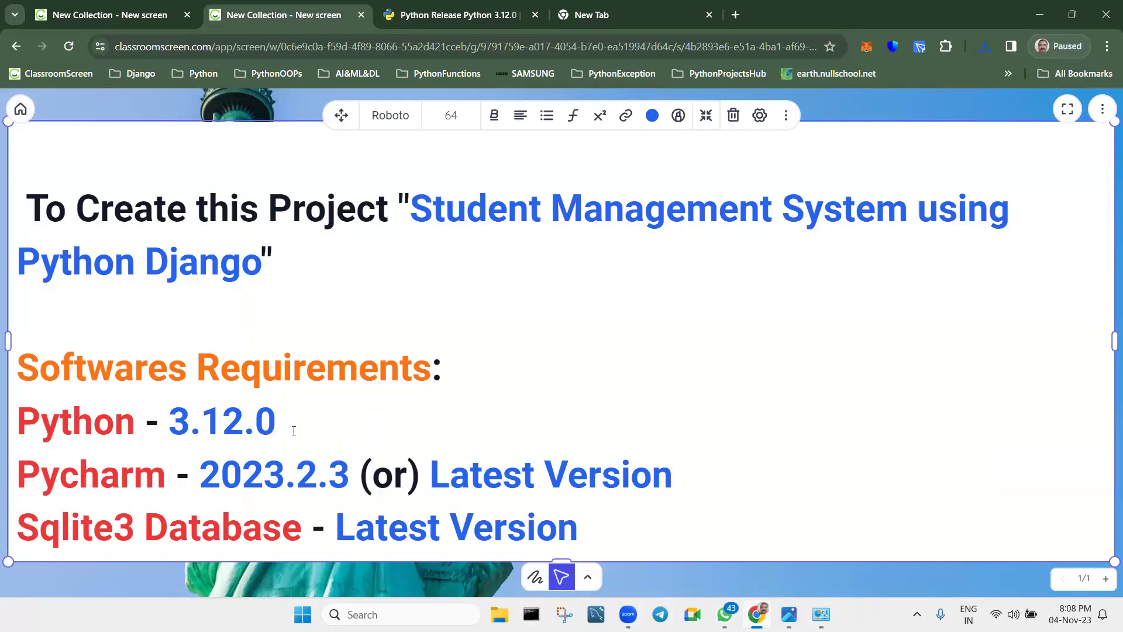
pyautogui.click(417, 300)
pyautogui.click(417, 317)
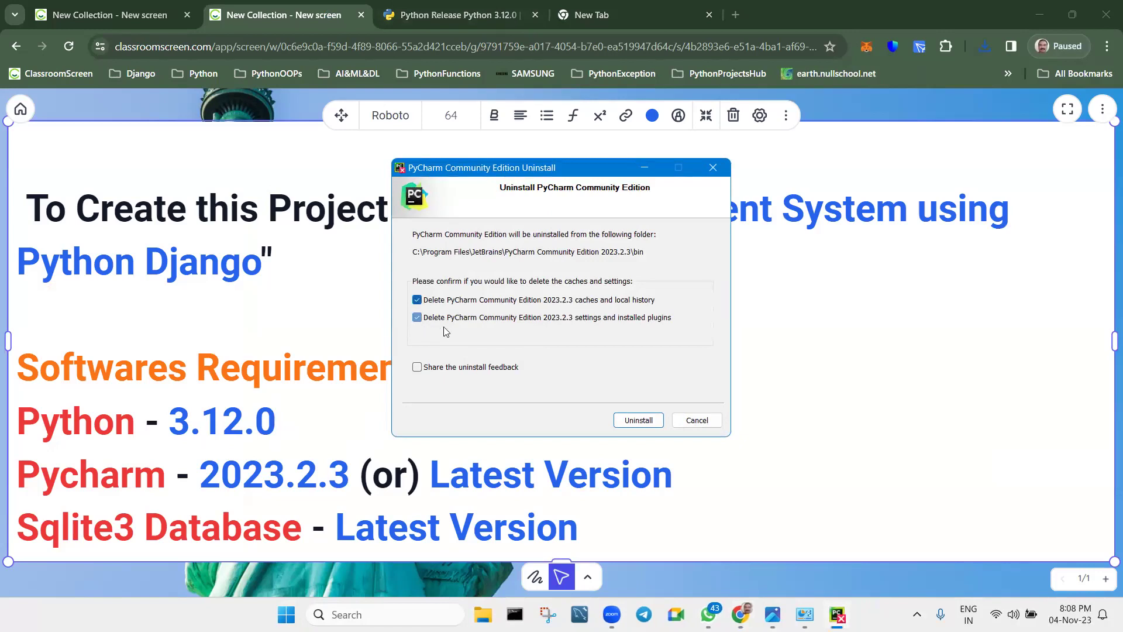
pyautogui.click(632, 419)
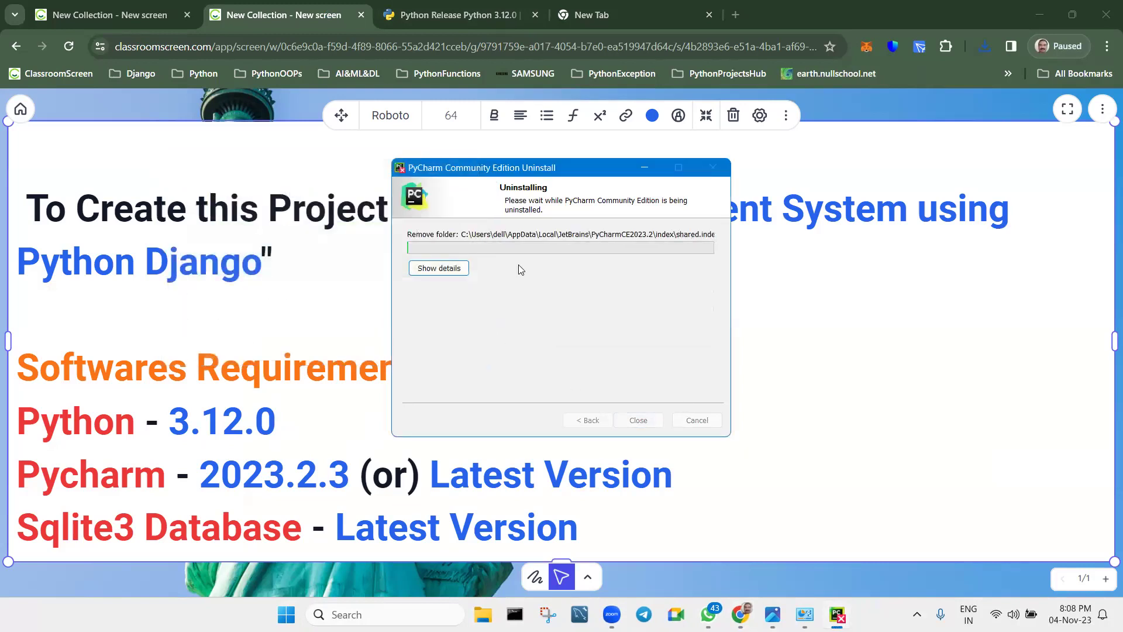
# Minimize the uninstall progress window and hide the browser to show the desktop.
pyautogui.click(644, 167)
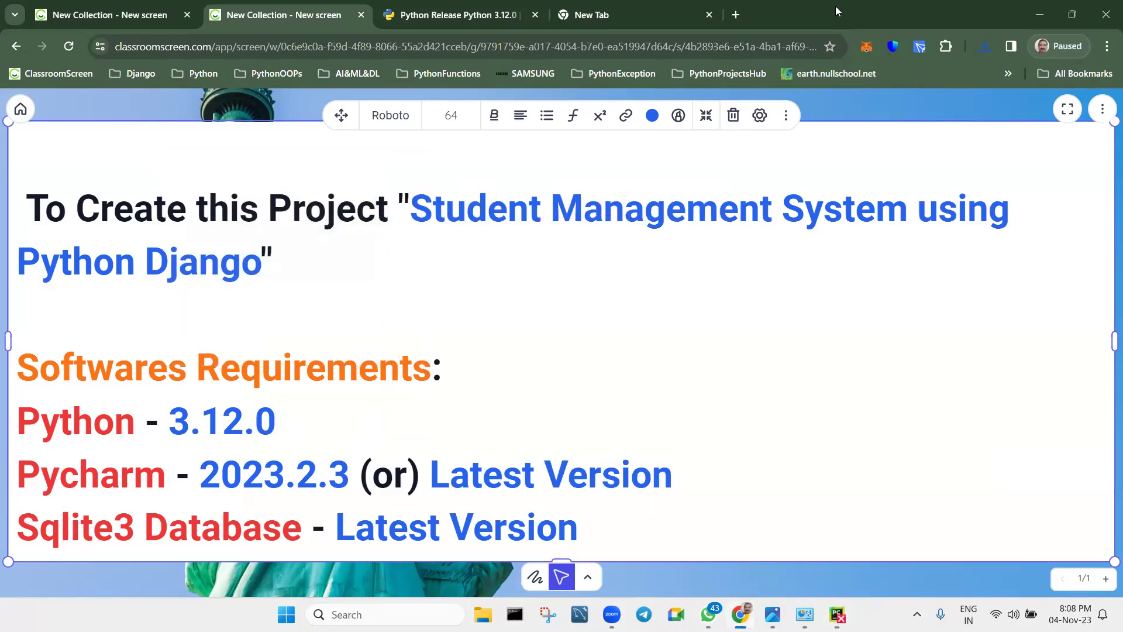
pyautogui.click(1072, 15)
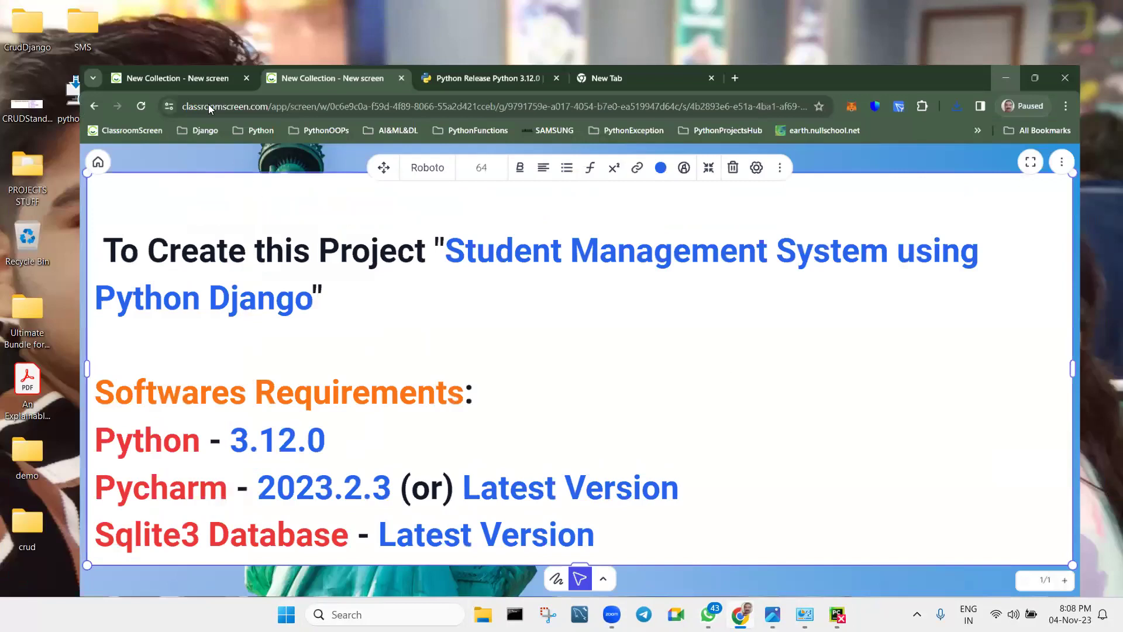
pyautogui.press('super+d')
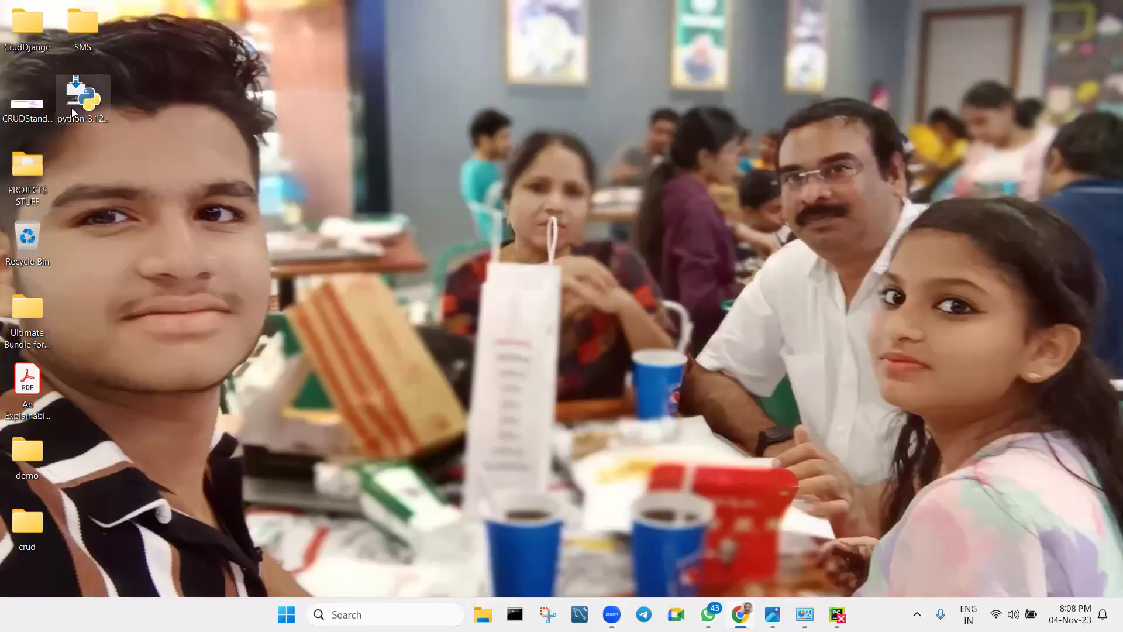
# Run the downloaded python-3.12.0 installer and tick 'Add python.exe to PATH'.
pyautogui.doubleClick(82, 104)
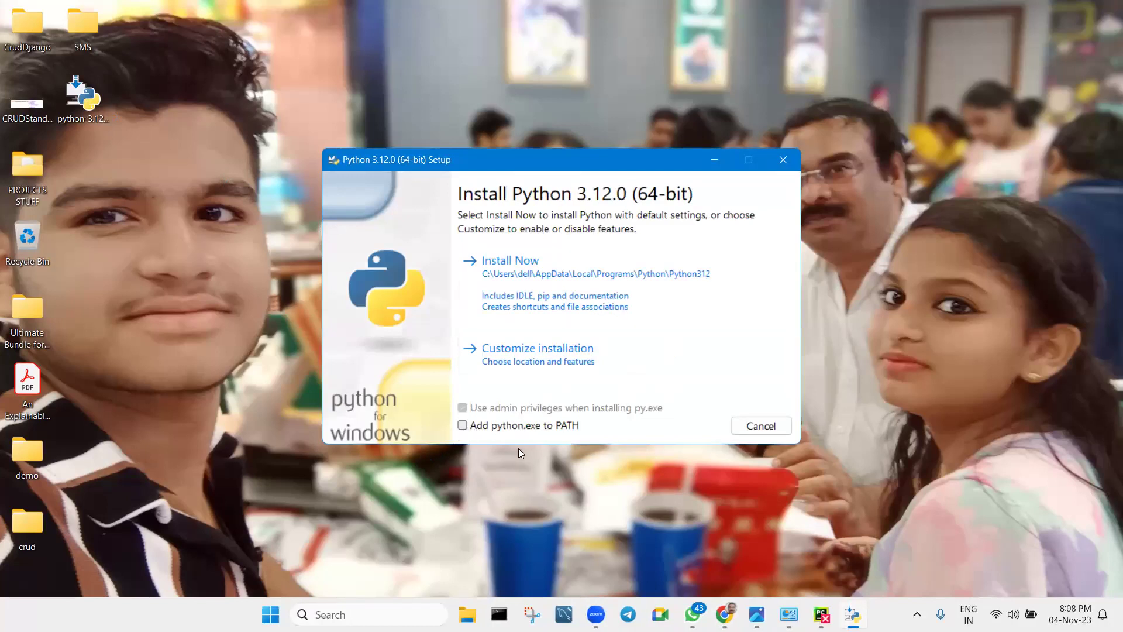
pyautogui.click(463, 425)
pyautogui.click(537, 355)
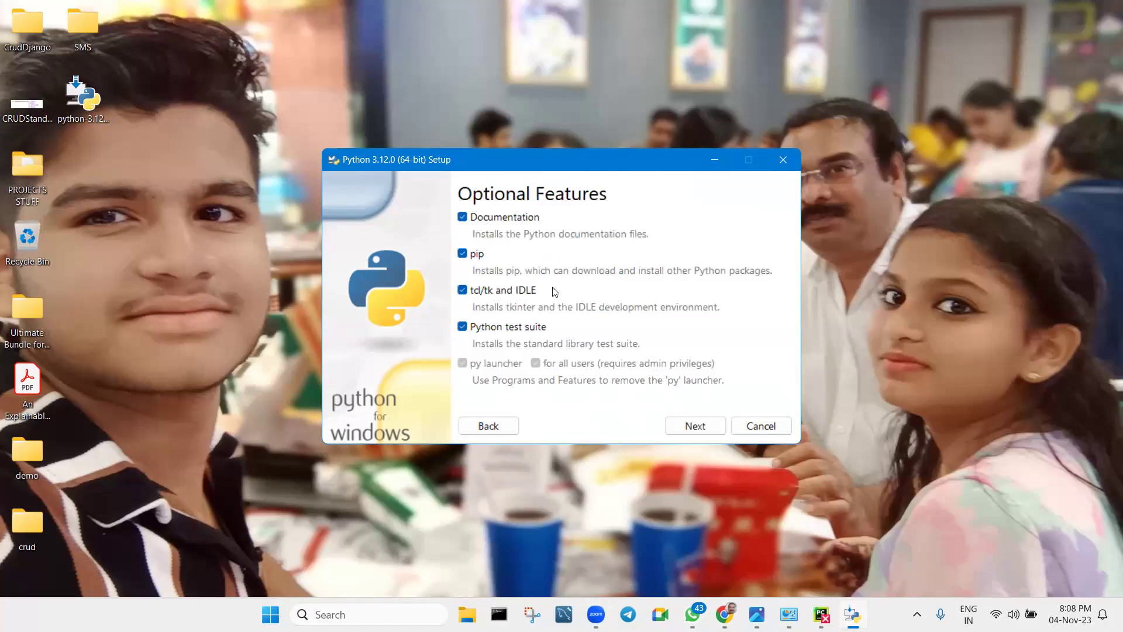
pyautogui.click(496, 428)
pyautogui.click(462, 426)
pyautogui.click(462, 426)
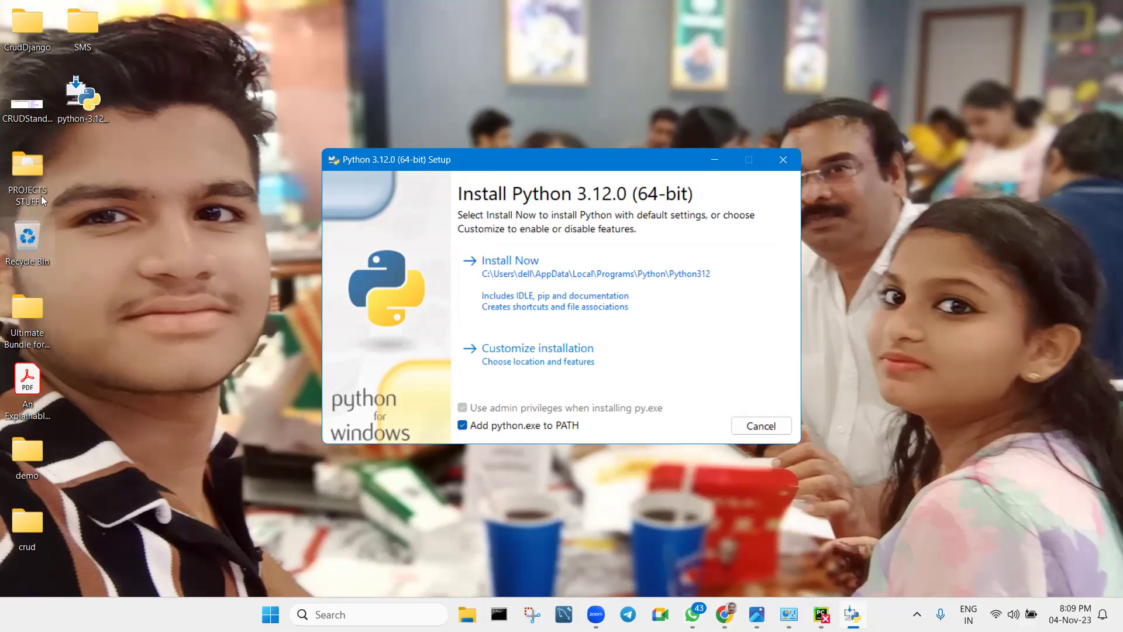
pyautogui.click(33, 171)
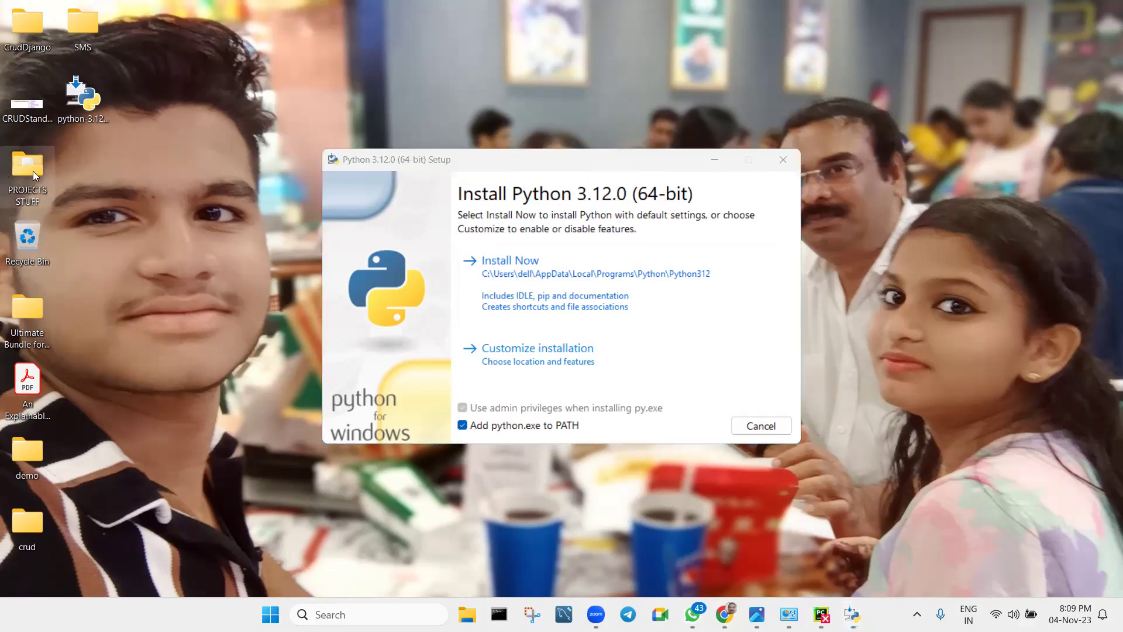
# Open the PROJECTS STUFF folder, show This PC's full classic options, then minimise and reopen the folder.
pyautogui.doubleClick(32, 171)
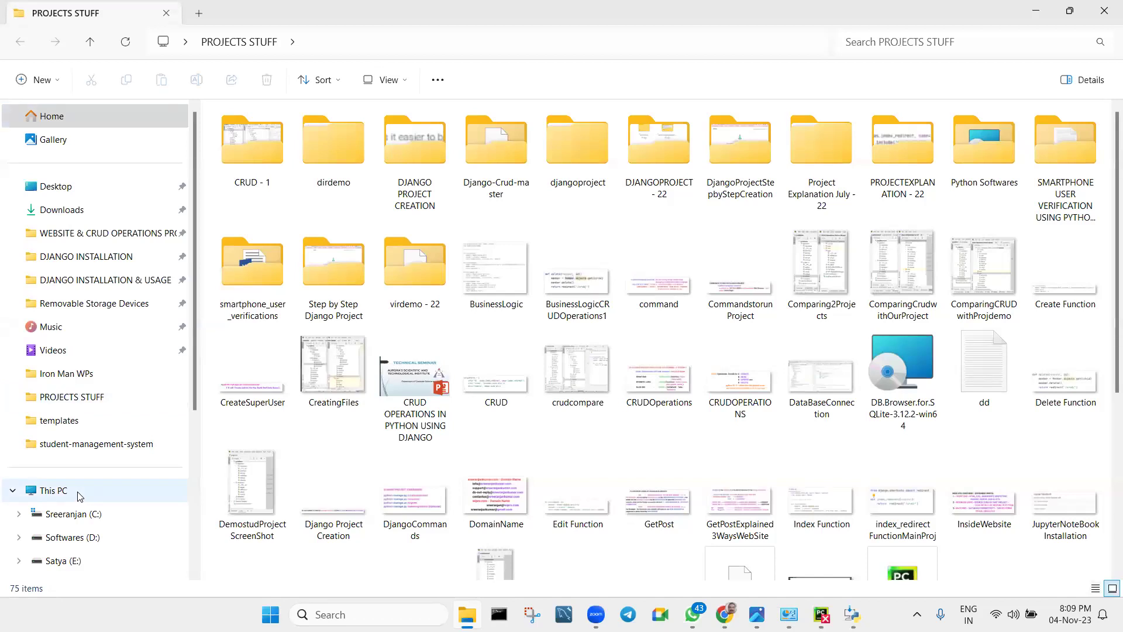
pyautogui.rightClick(80, 496)
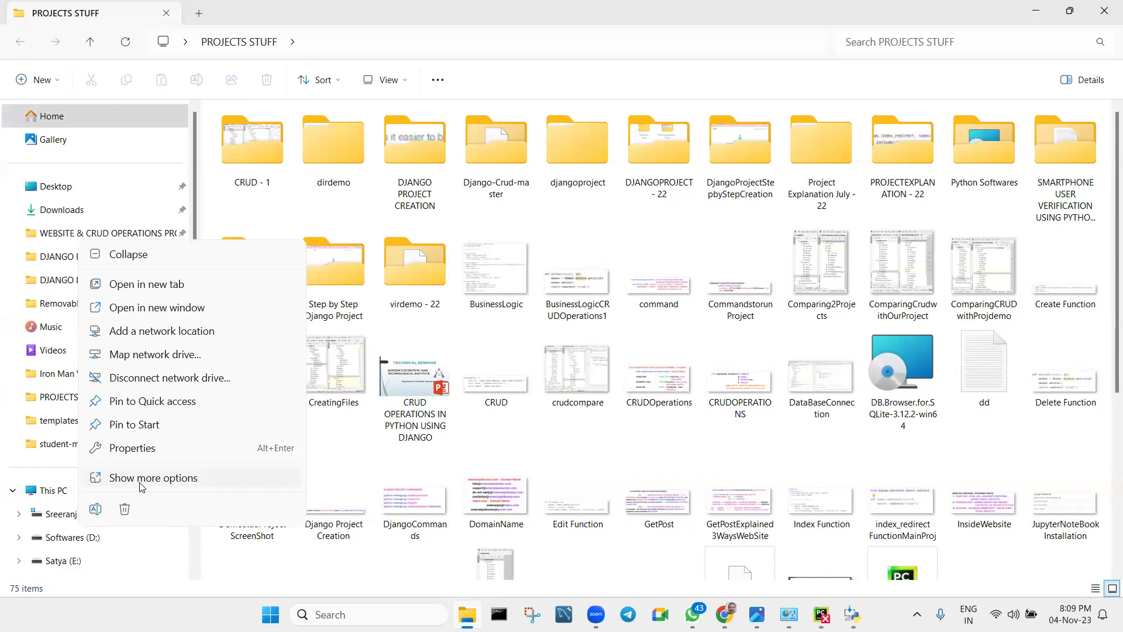
pyautogui.click(62, 494)
pyautogui.rightClick(65, 494)
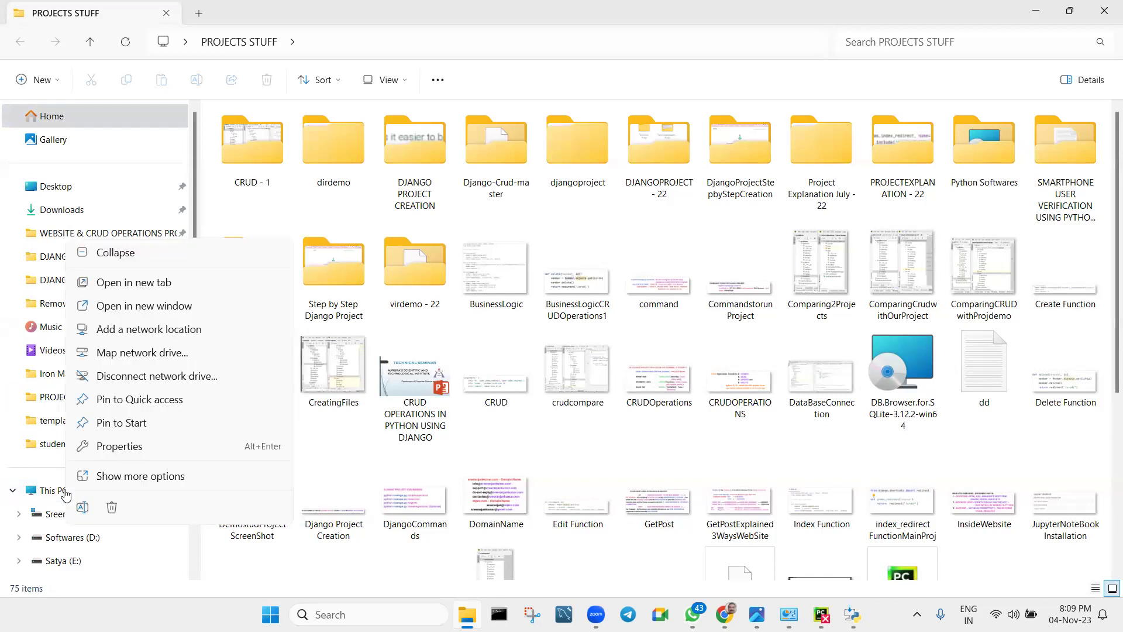
pyautogui.click(117, 476)
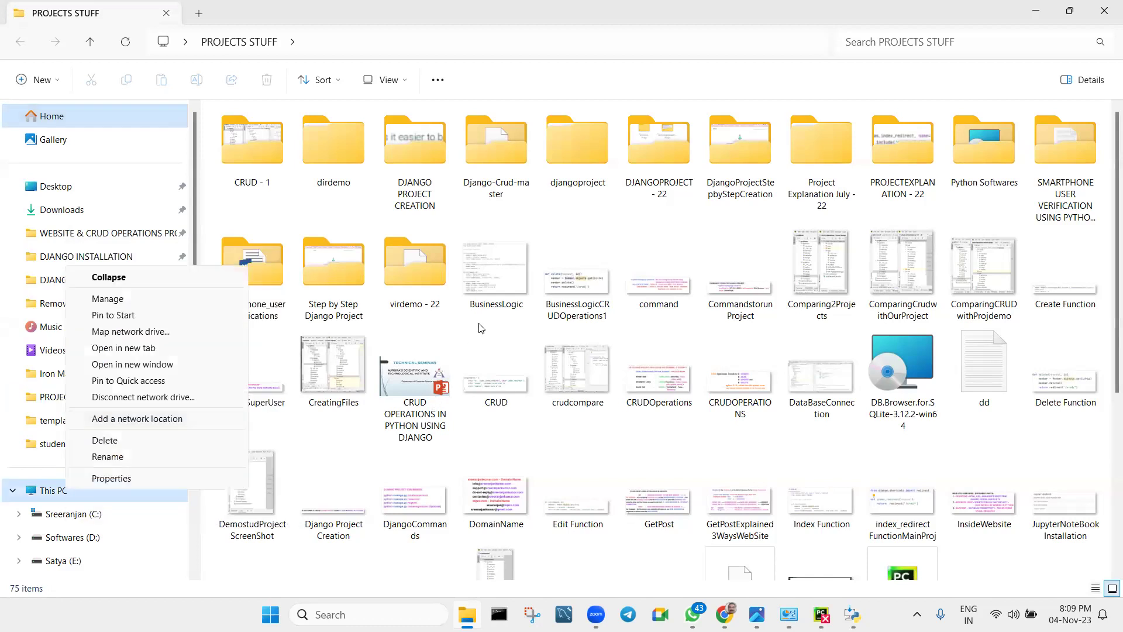
pyautogui.click(1035, 10)
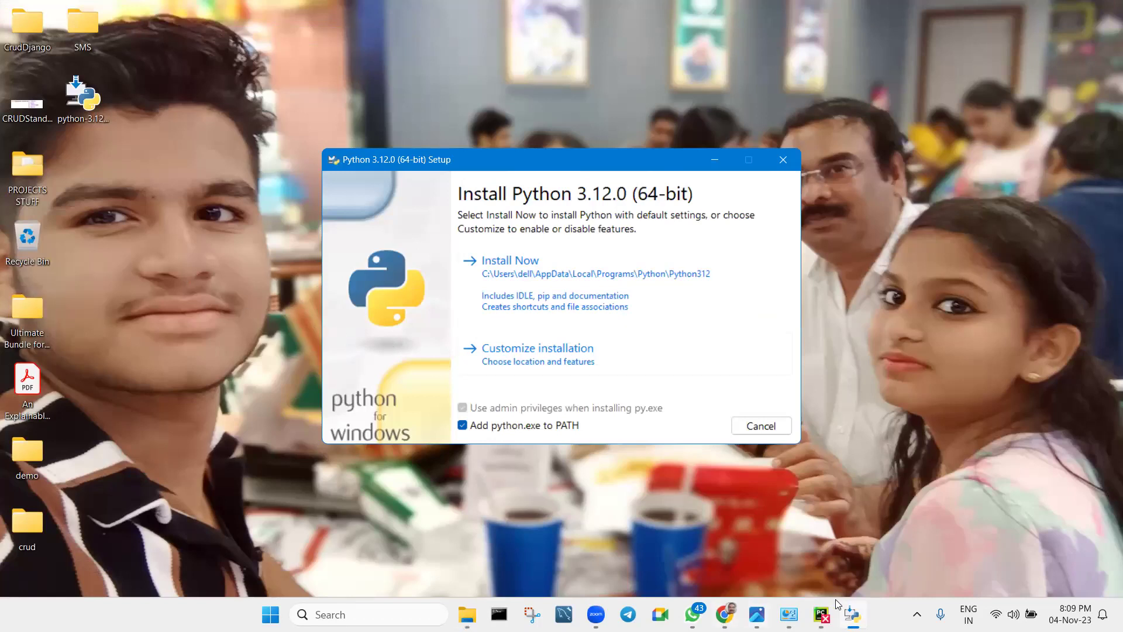
pyautogui.doubleClick(24, 163)
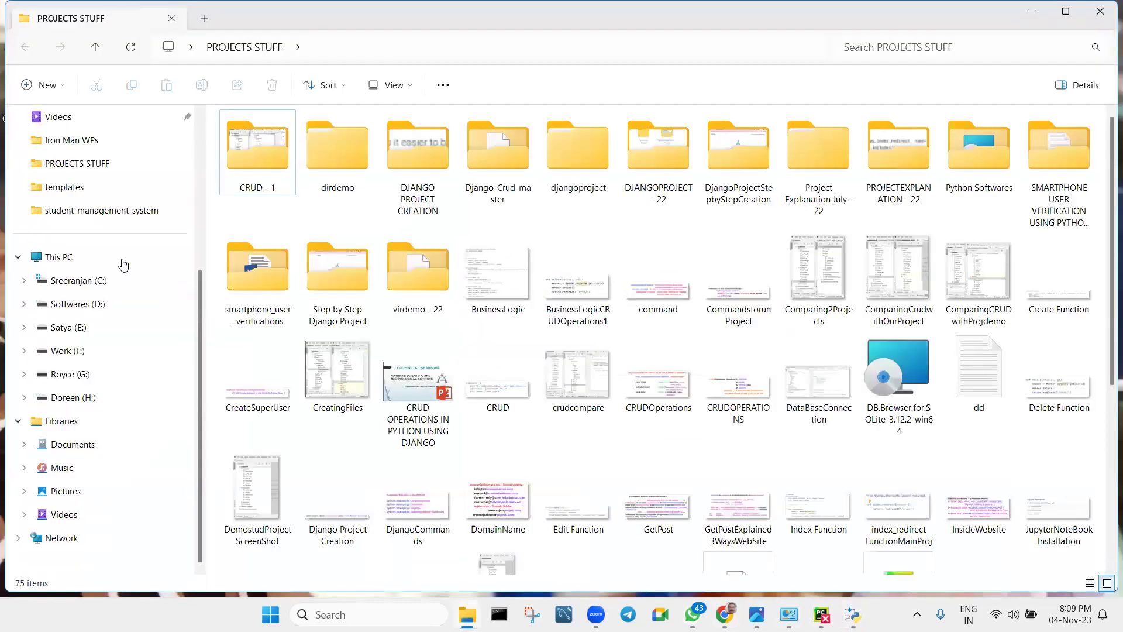
pyautogui.rightClick(69, 259)
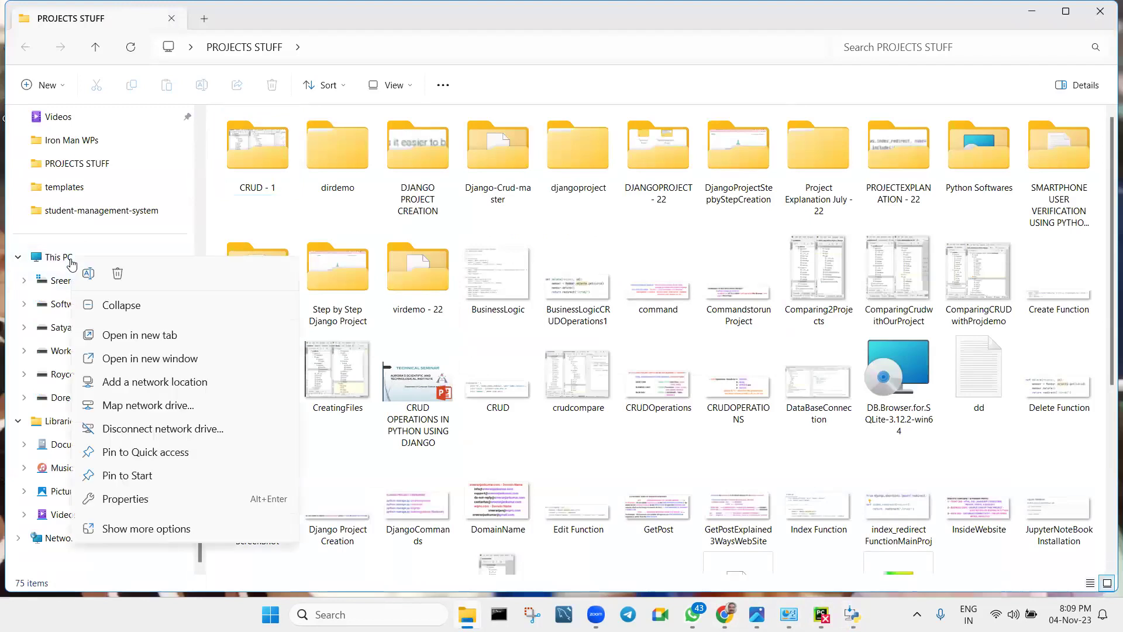
pyautogui.click(149, 499)
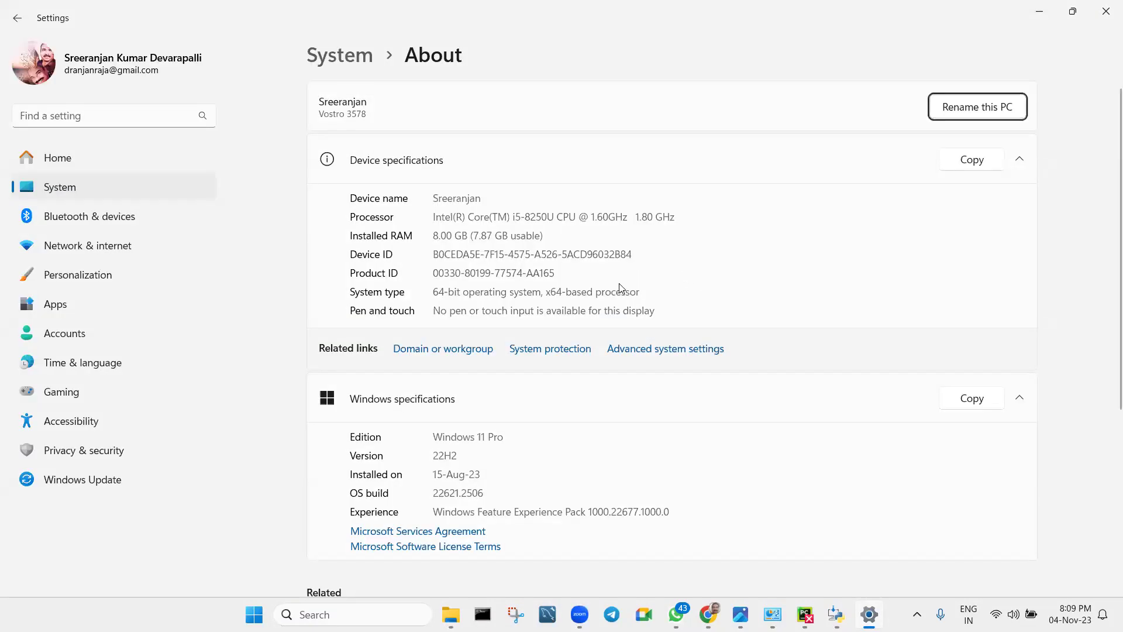
pyautogui.moveTo(434, 292); pyautogui.dragTo(658, 296)
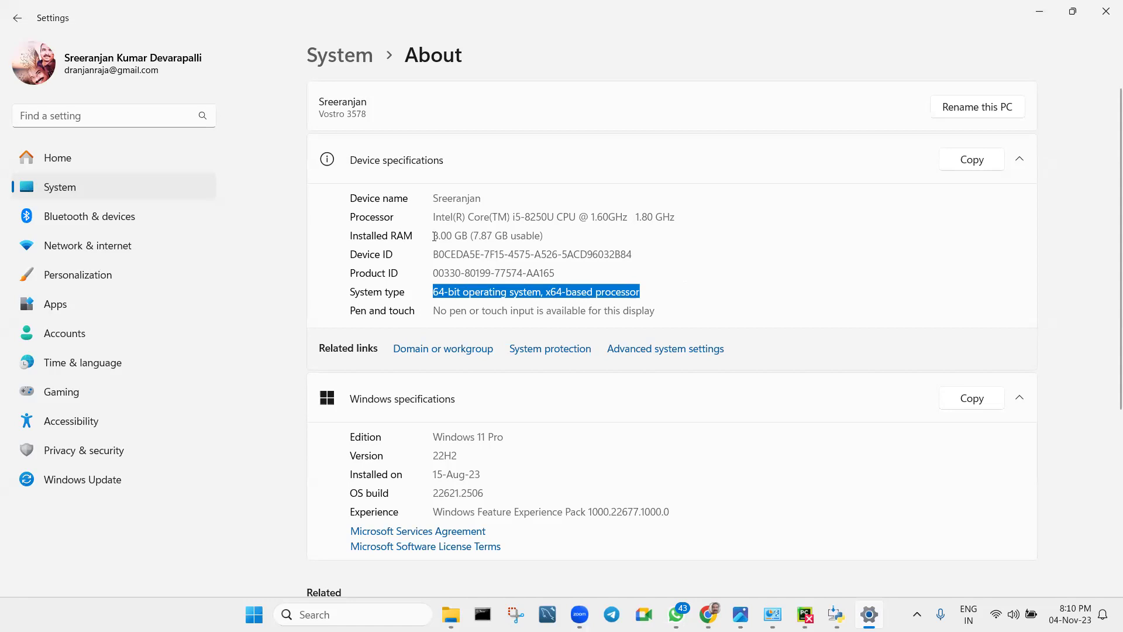
pyautogui.moveTo(434, 235); pyautogui.dragTo(575, 233)
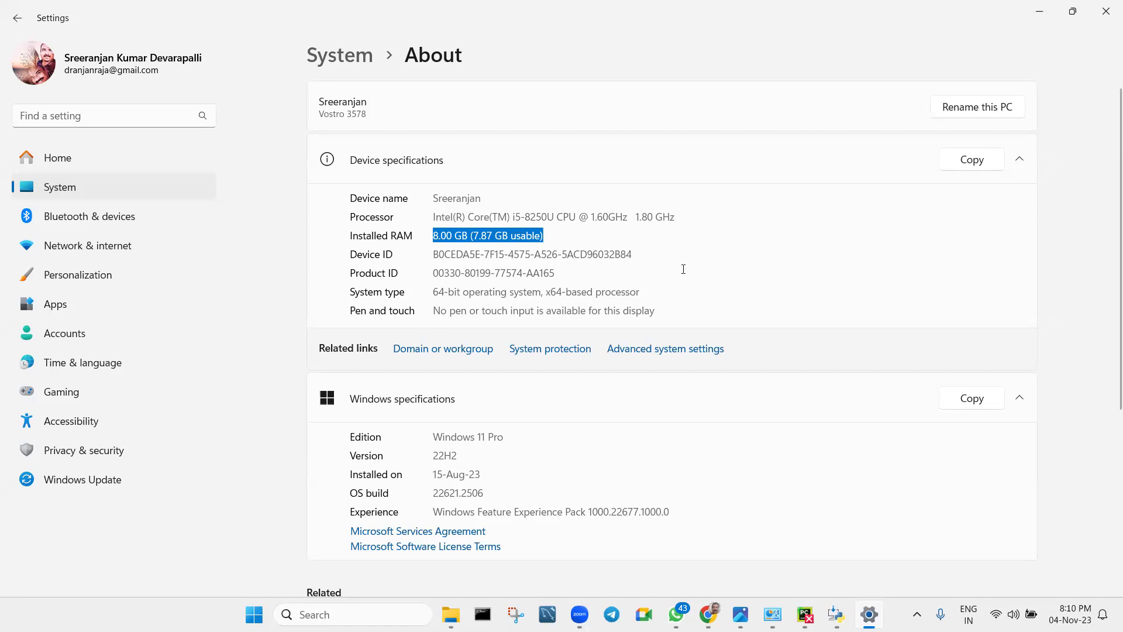
pyautogui.click(722, 260)
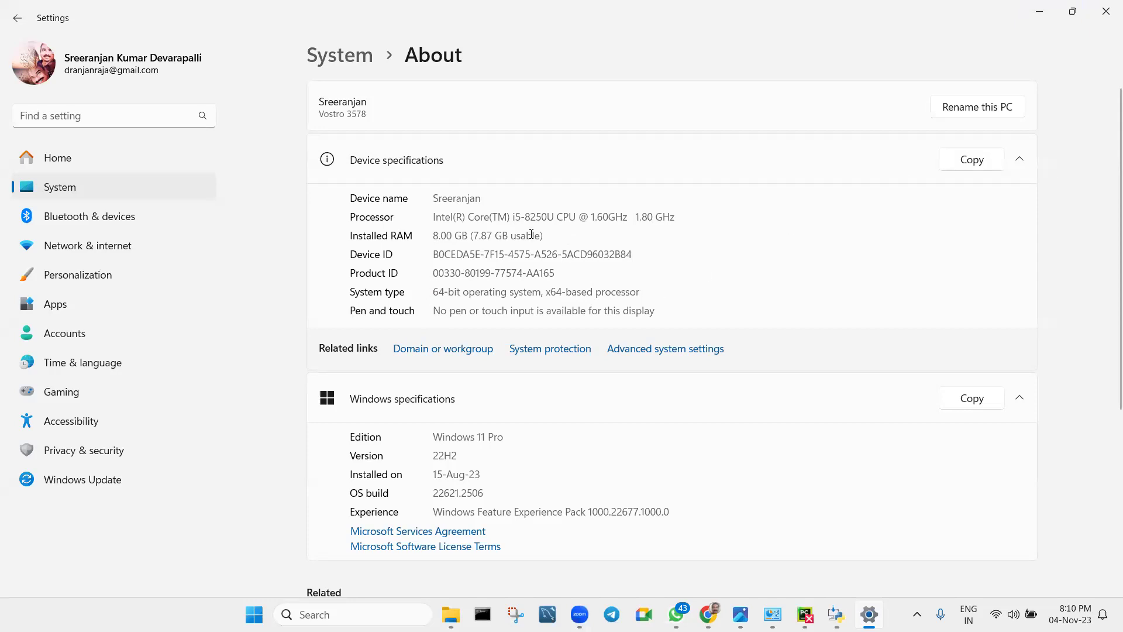
pyautogui.click(1106, 14)
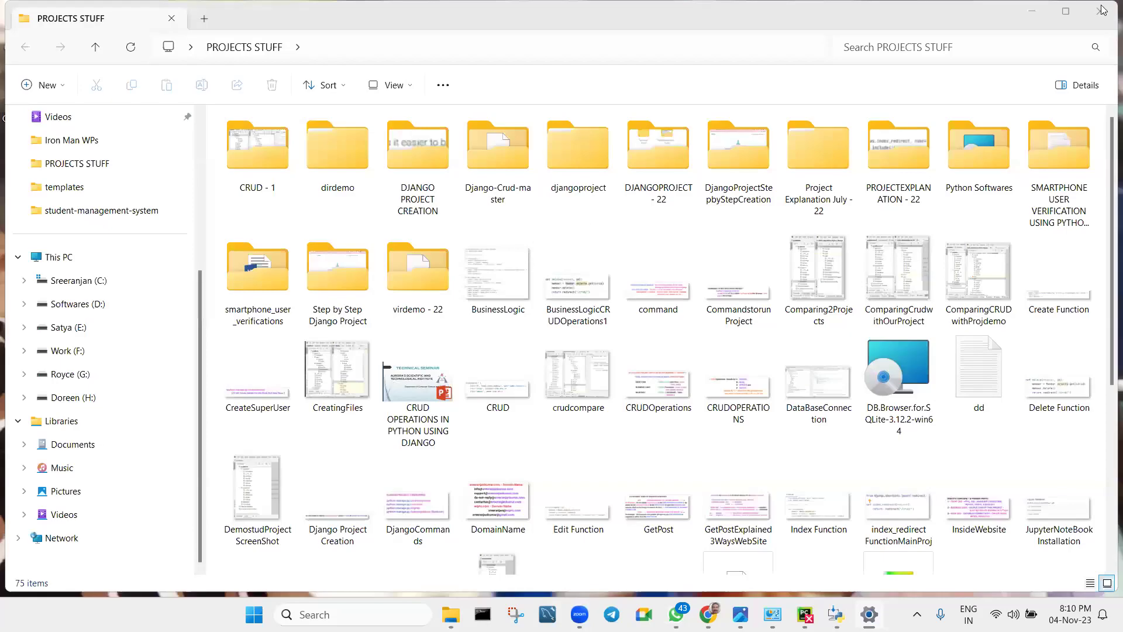
# Close File Explorer, install Python 3.12.0 with default settings, and close the finished PyCharm uninstaller.
pyautogui.click(1101, 11)
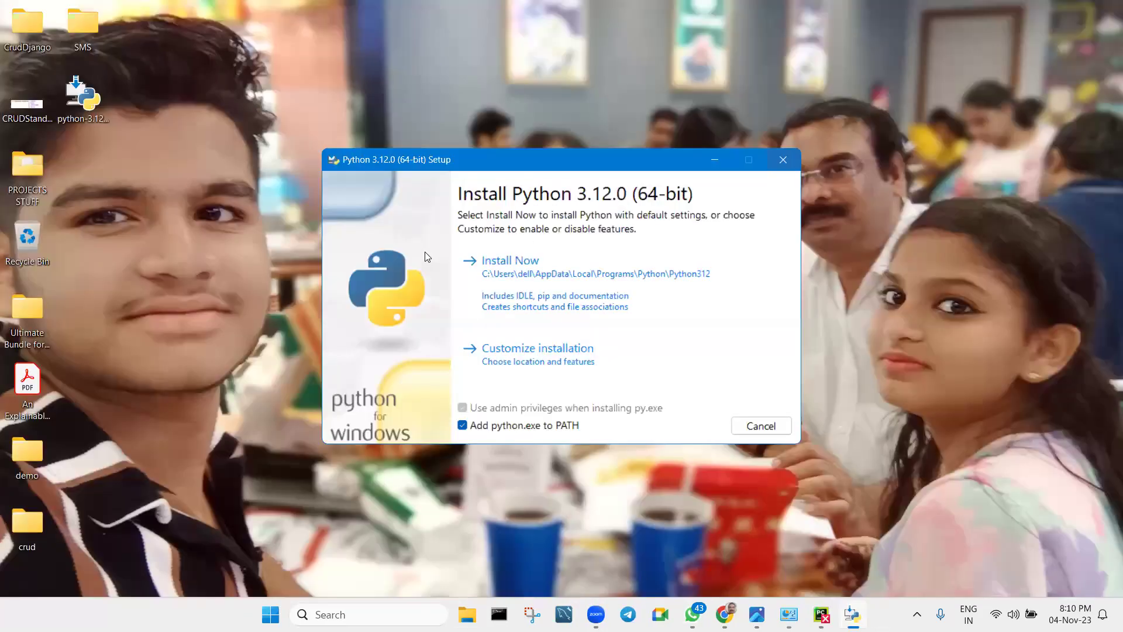
pyautogui.click(522, 283)
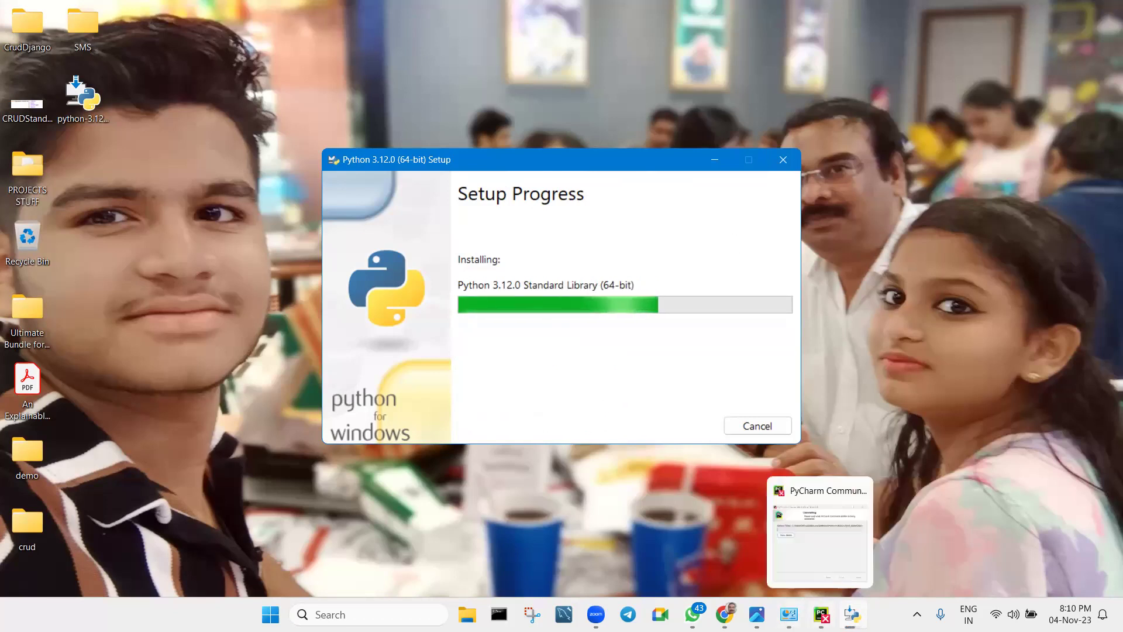
pyautogui.click(822, 615)
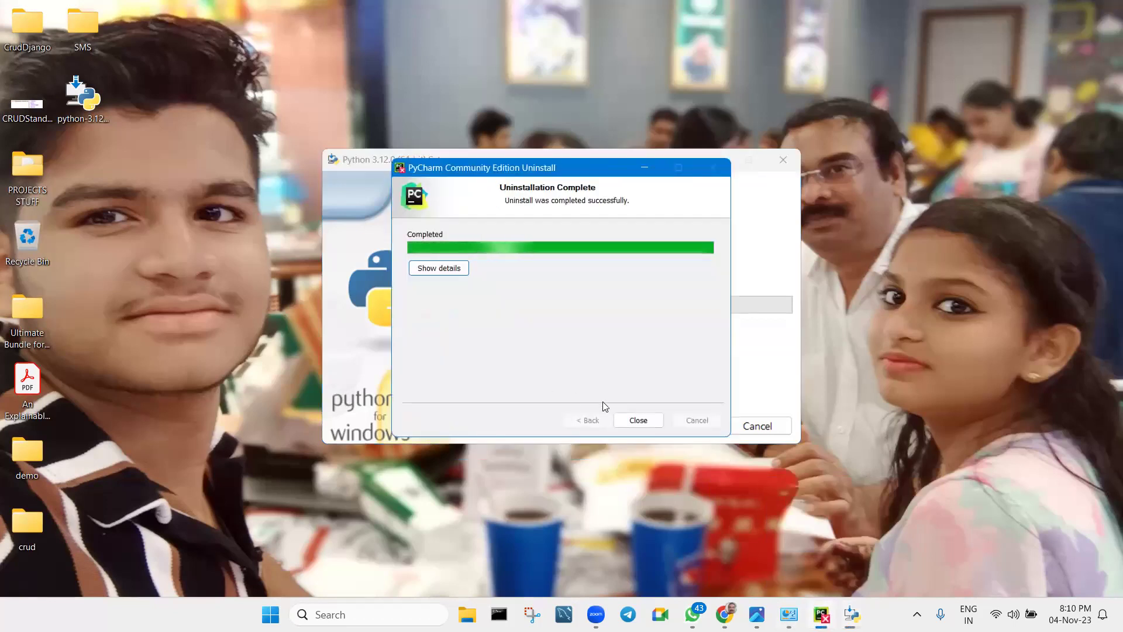
pyautogui.click(643, 421)
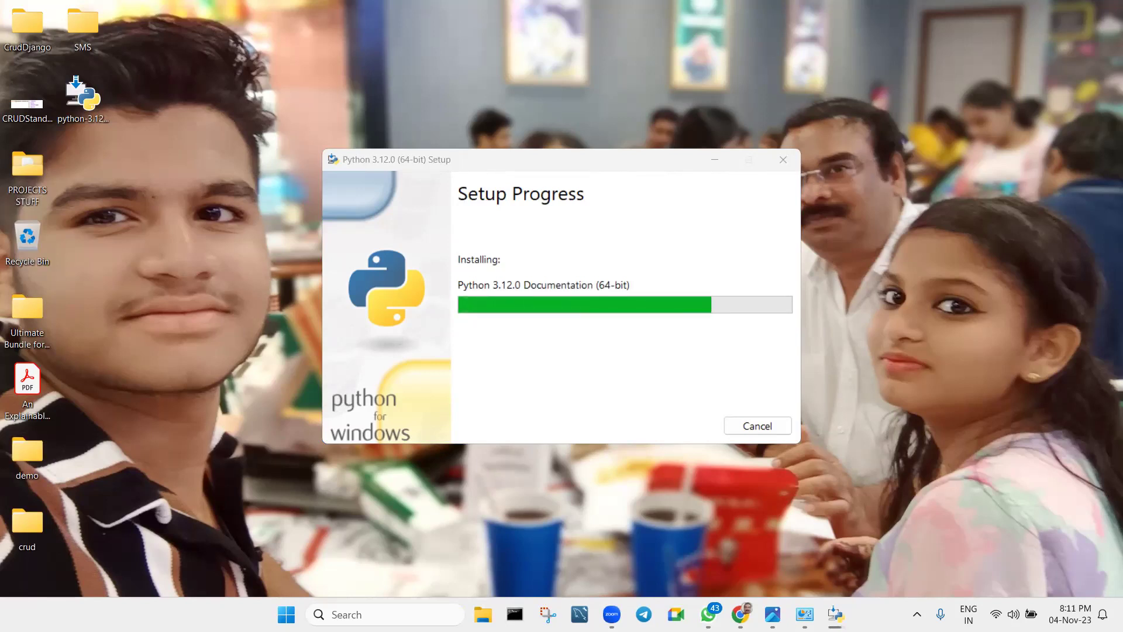
pyautogui.click(286, 614)
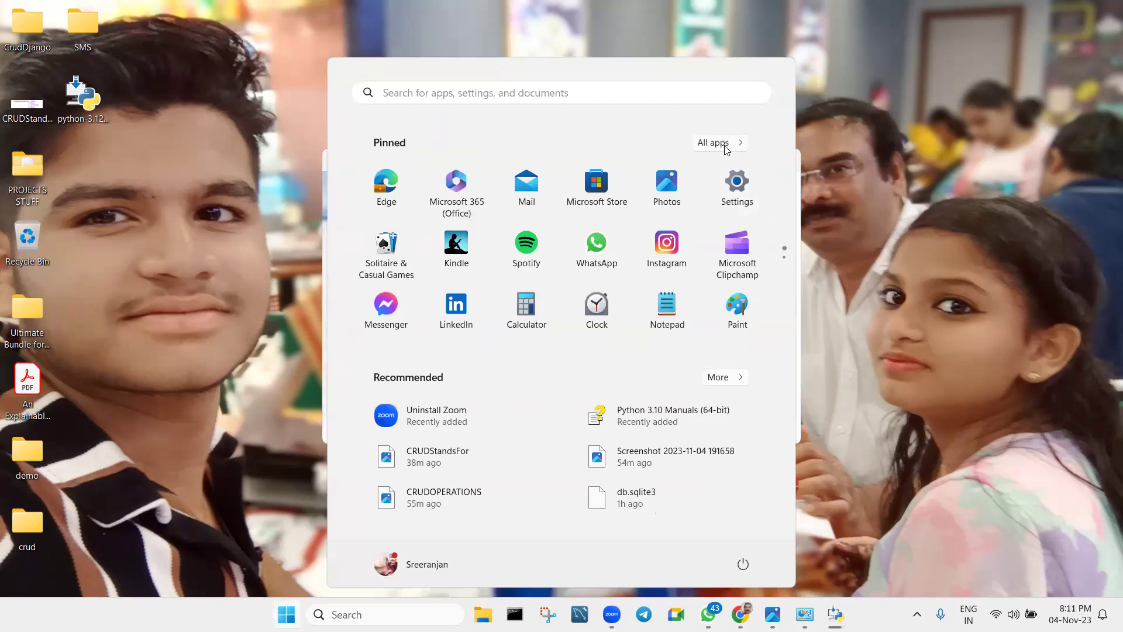
pyautogui.click(724, 145)
pyautogui.scroll(-8, 565, 358)
pyautogui.scroll(-12, 564, 360)
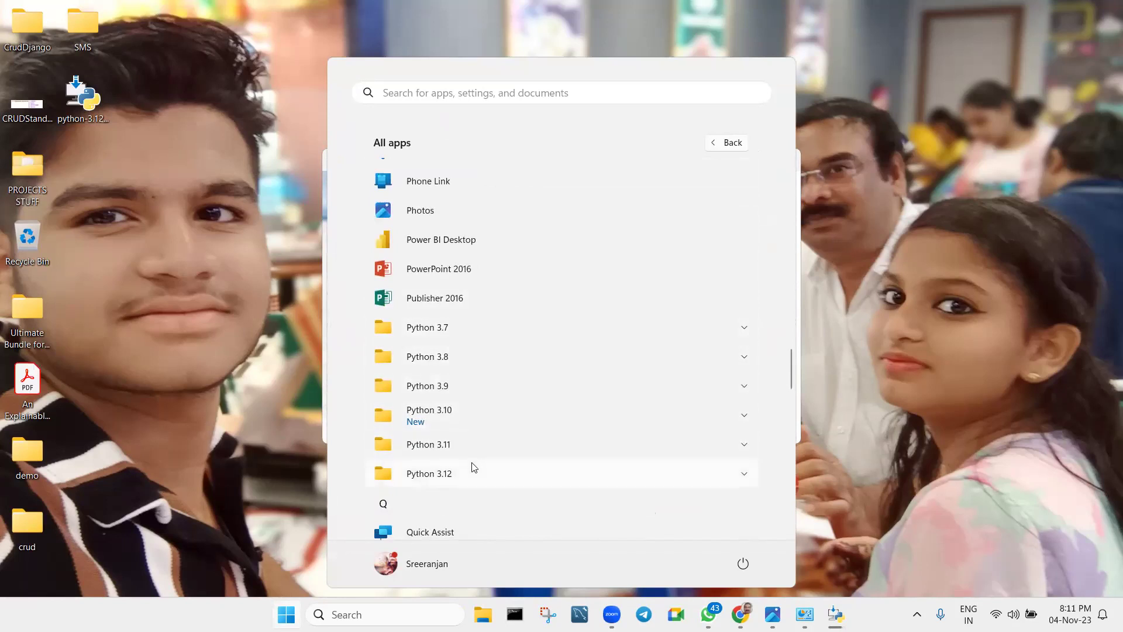
pyautogui.scroll(-2, 474, 467)
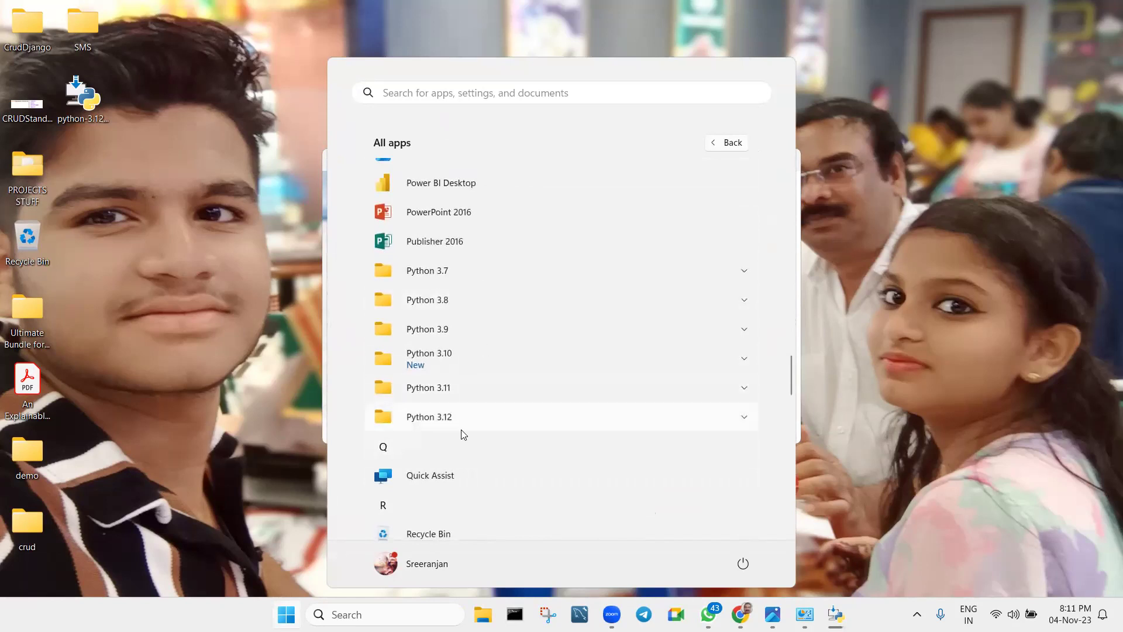
pyautogui.click(226, 237)
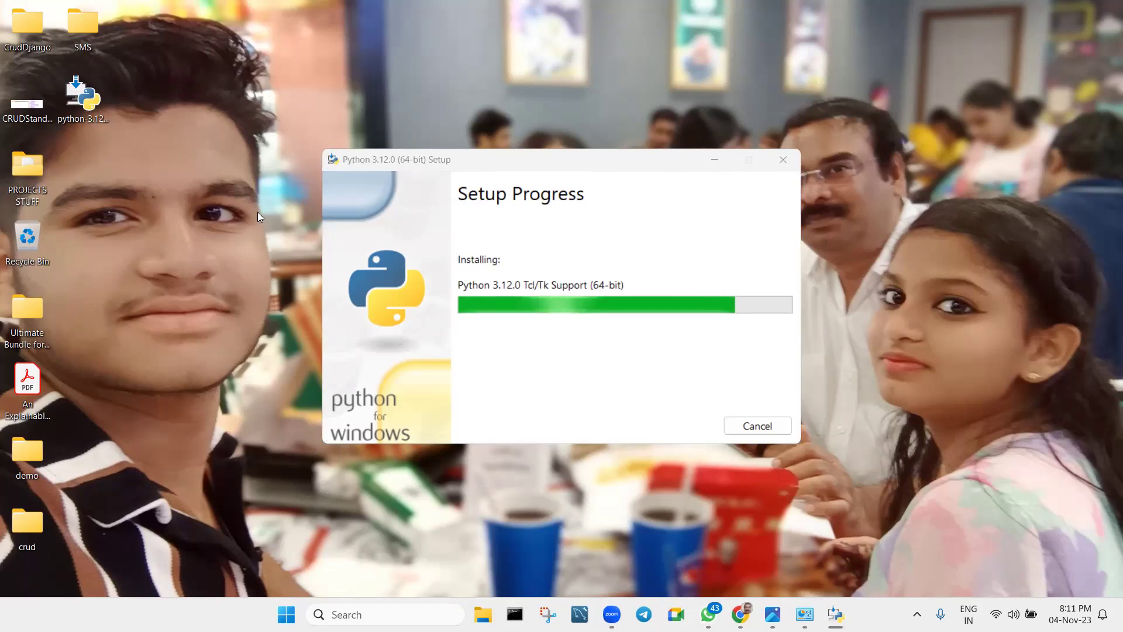
pyautogui.moveTo(516, 160); pyautogui.dragTo(406, 167)
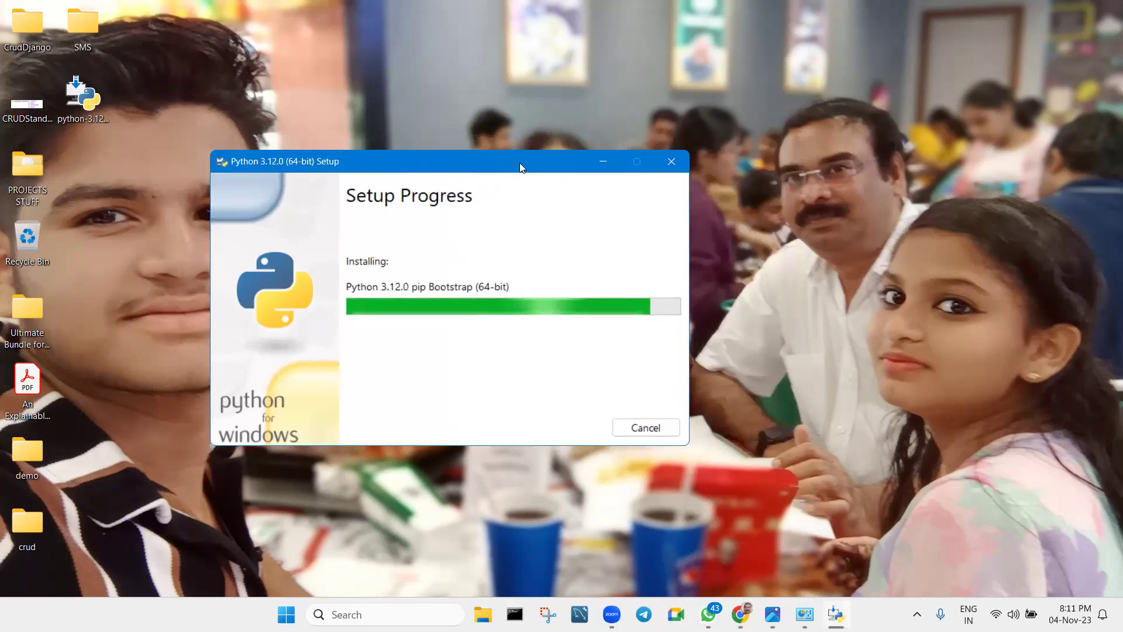
pyautogui.moveTo(520, 164); pyautogui.dragTo(594, 177)
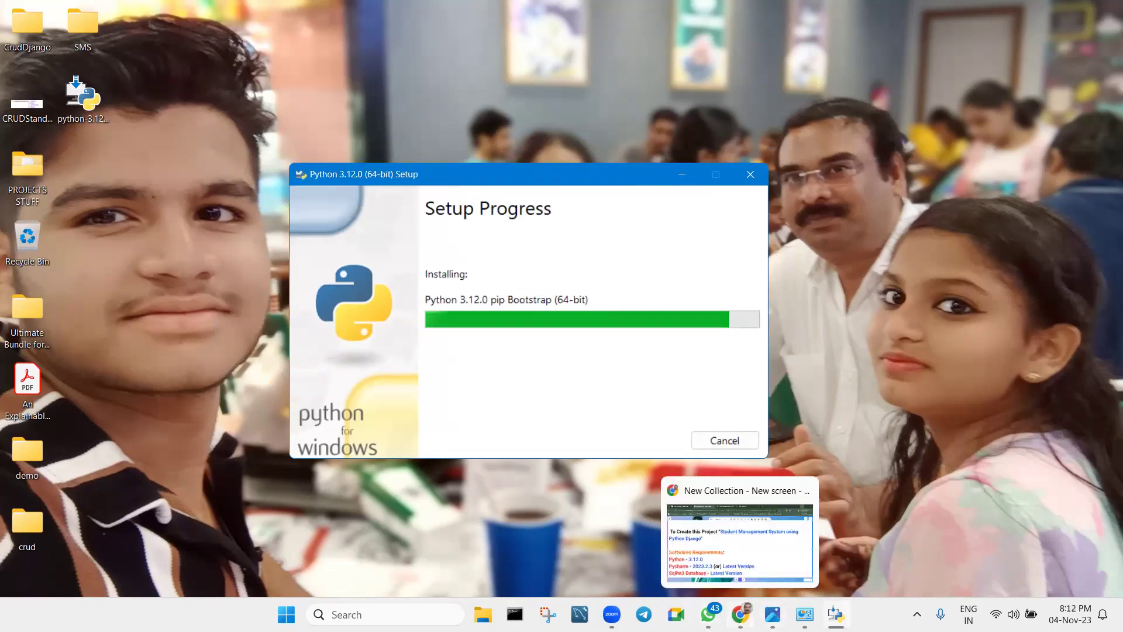
# Bring Chrome forward and close the Python 3.12.0 release page tab.
pyautogui.click(740, 613)
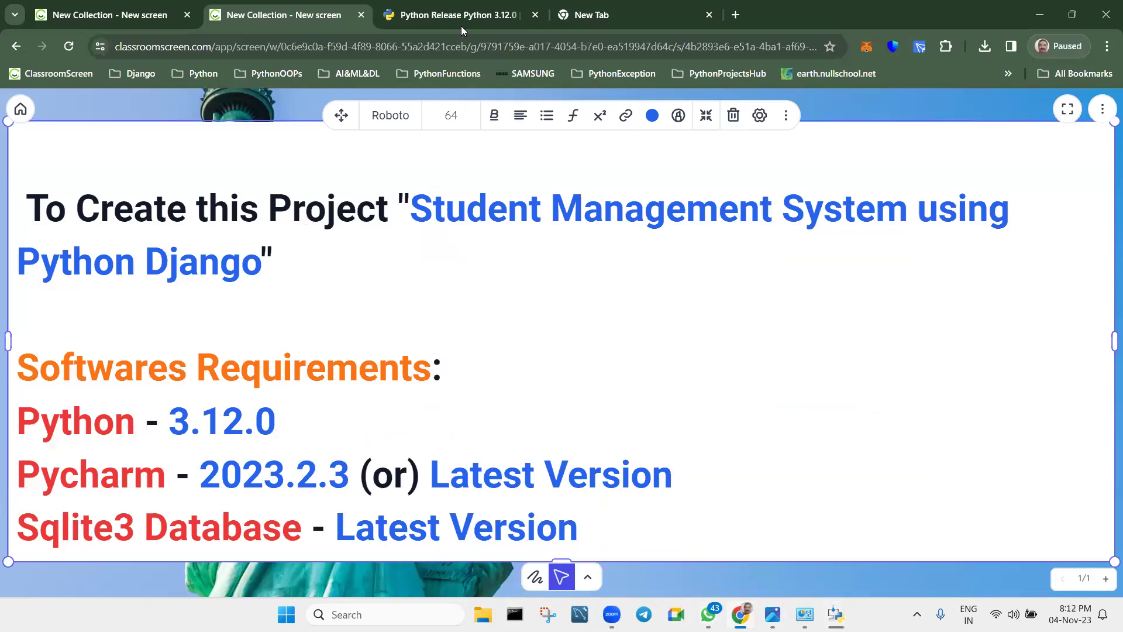
pyautogui.click(461, 25)
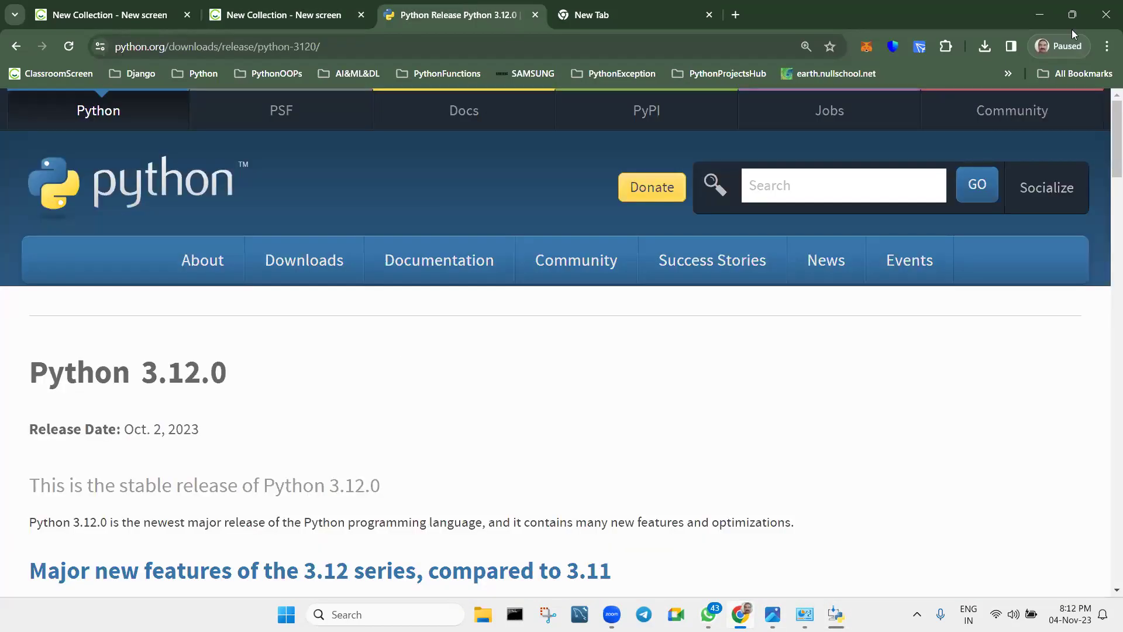
pyautogui.click(535, 15)
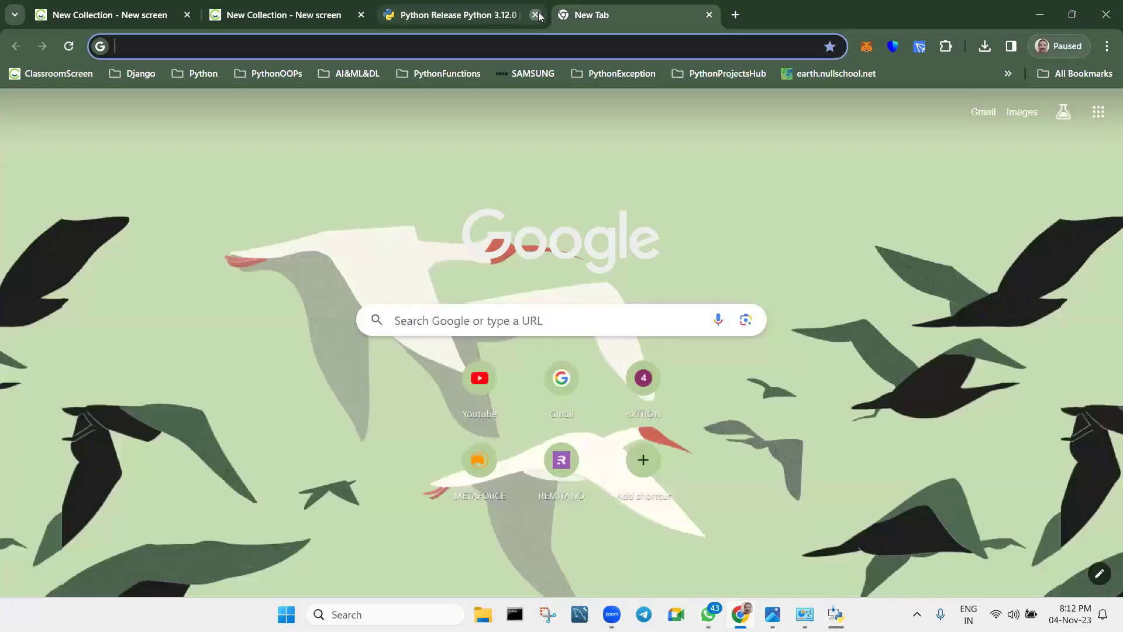
# Search Google for 'dbsqlite3', zoom to 150%, and open the DB Browser for SQLite site.
pyautogui.click(454, 328)
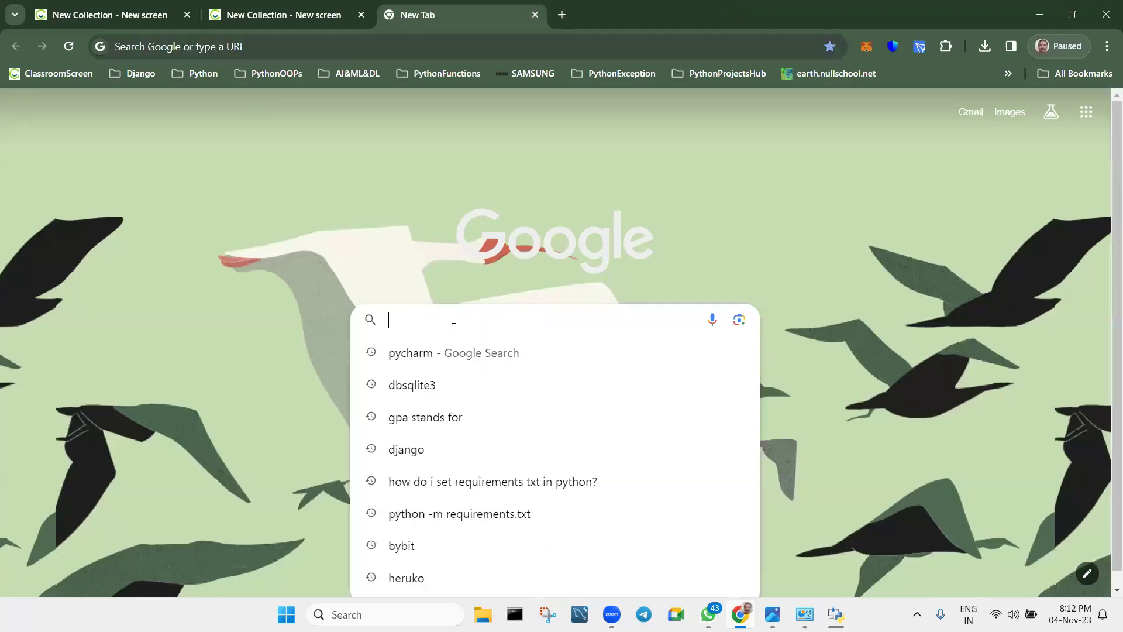
pyautogui.write('dbsq')
pyautogui.press('Return')
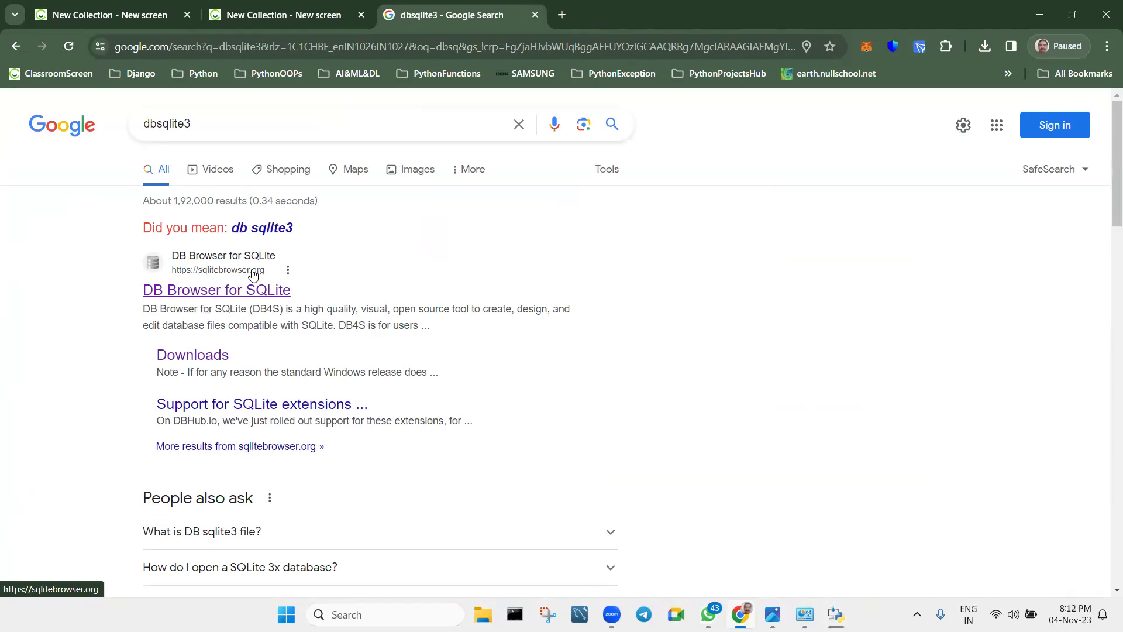
pyautogui.click(1106, 47)
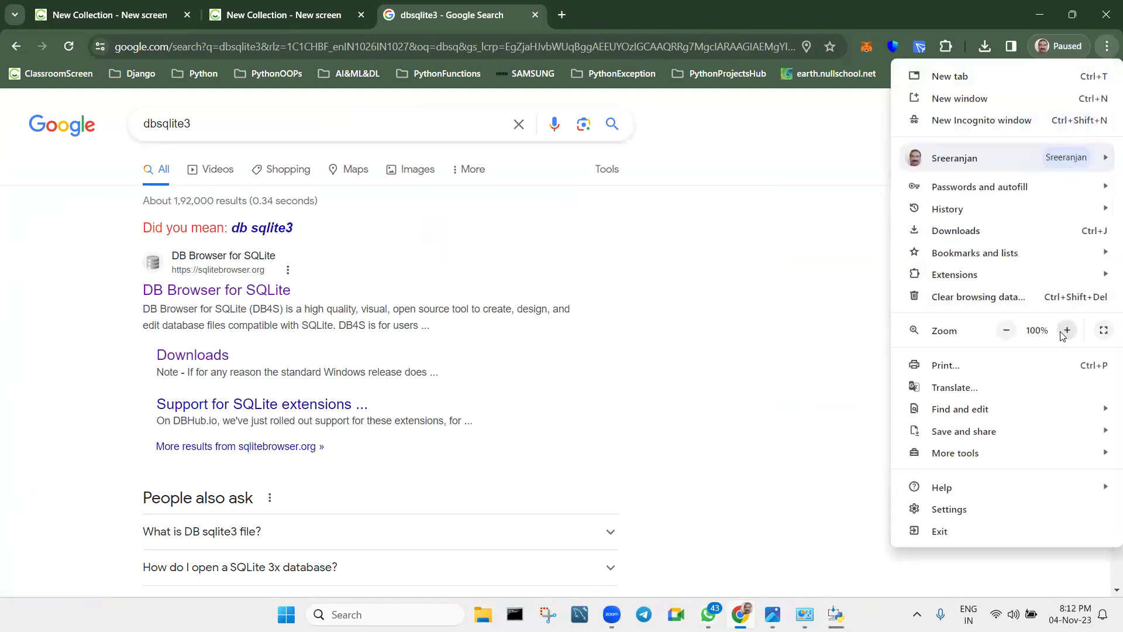
pyautogui.click(1064, 331)
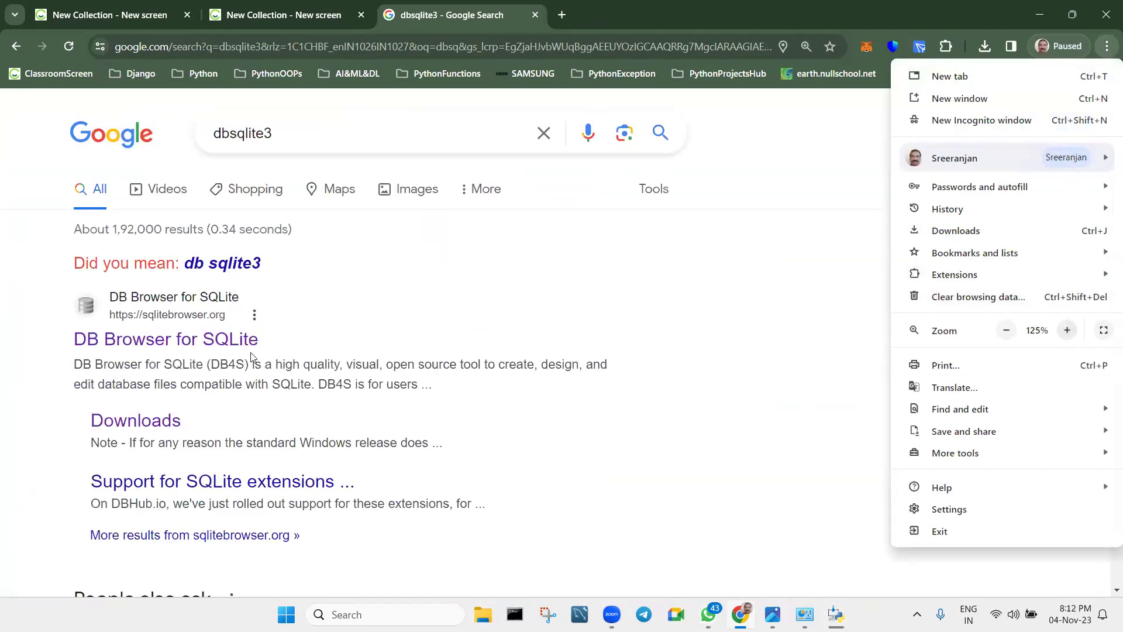
pyautogui.click(1068, 330)
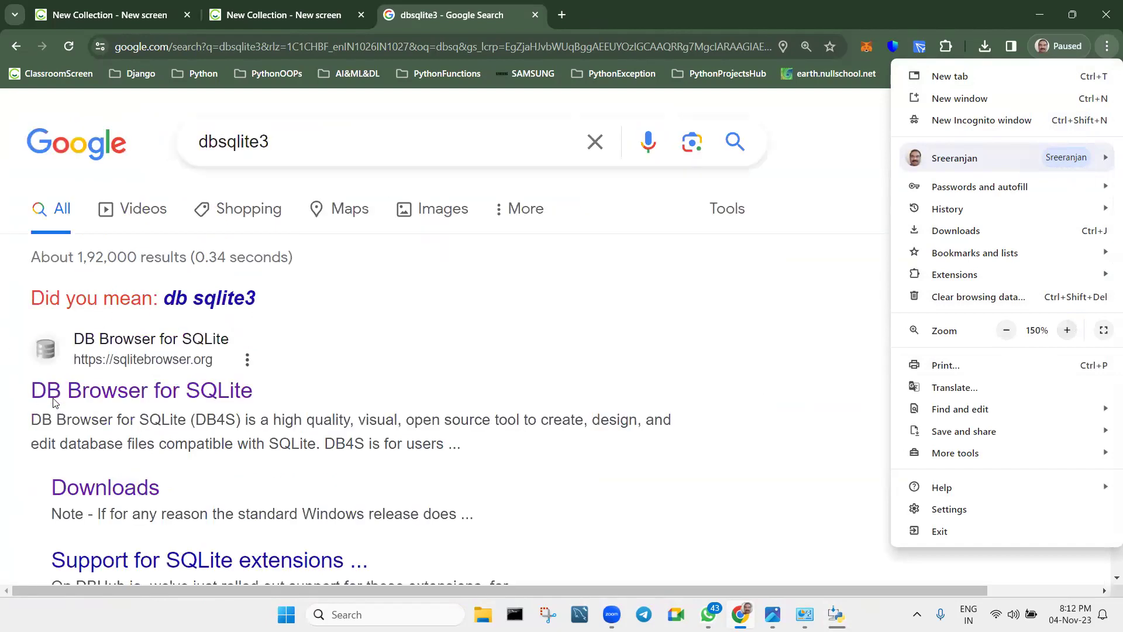
pyautogui.click(146, 399)
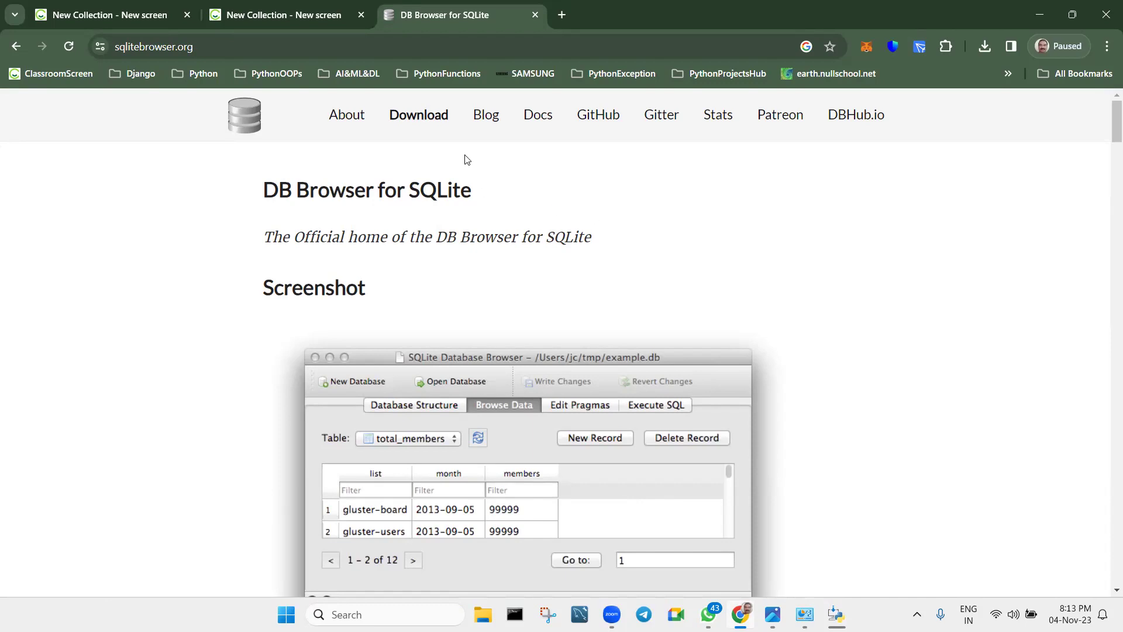
# Save the DB Browser 3.12.2 64-bit Windows standard installer to the Desktop, then close the downloads tab.
pyautogui.click(406, 120)
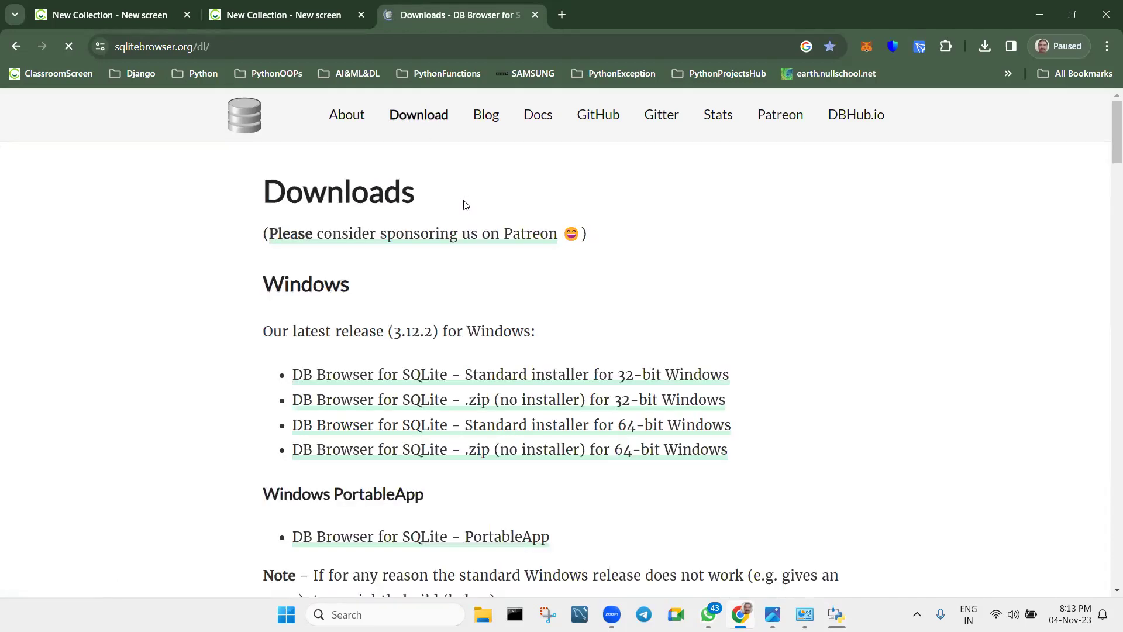
pyautogui.scroll(-2, 465, 205)
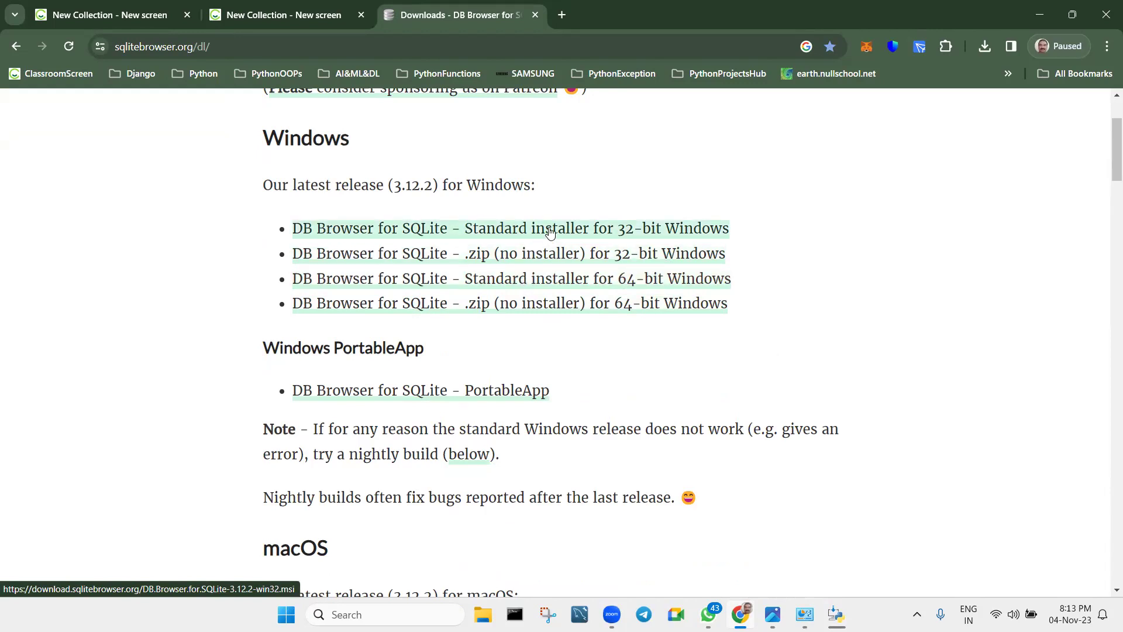
pyautogui.click(545, 280)
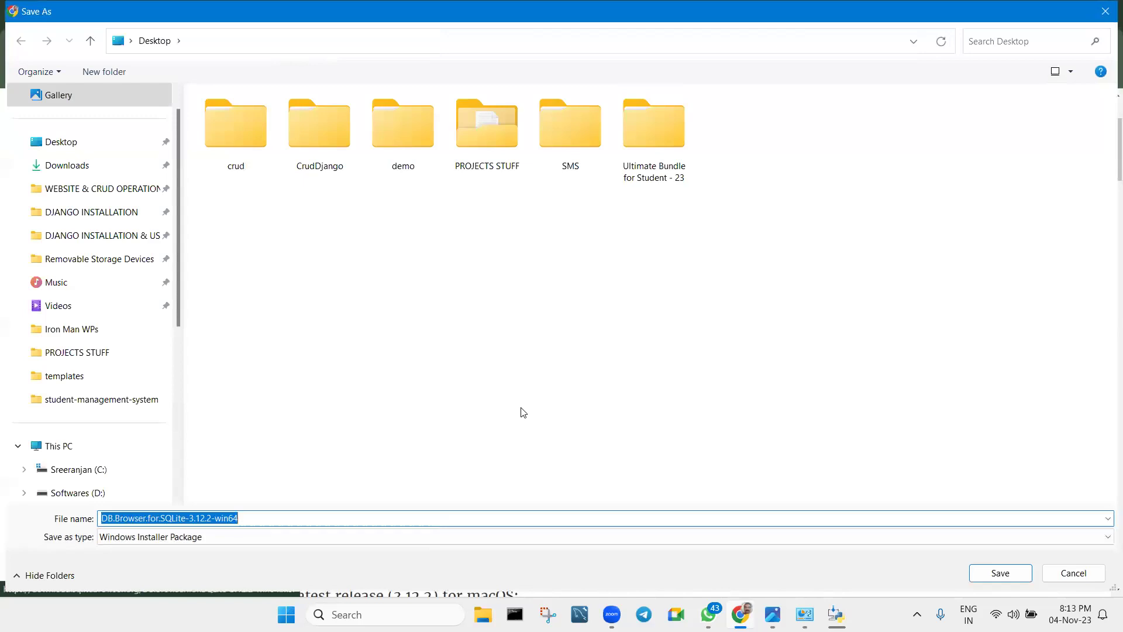
pyautogui.click(999, 573)
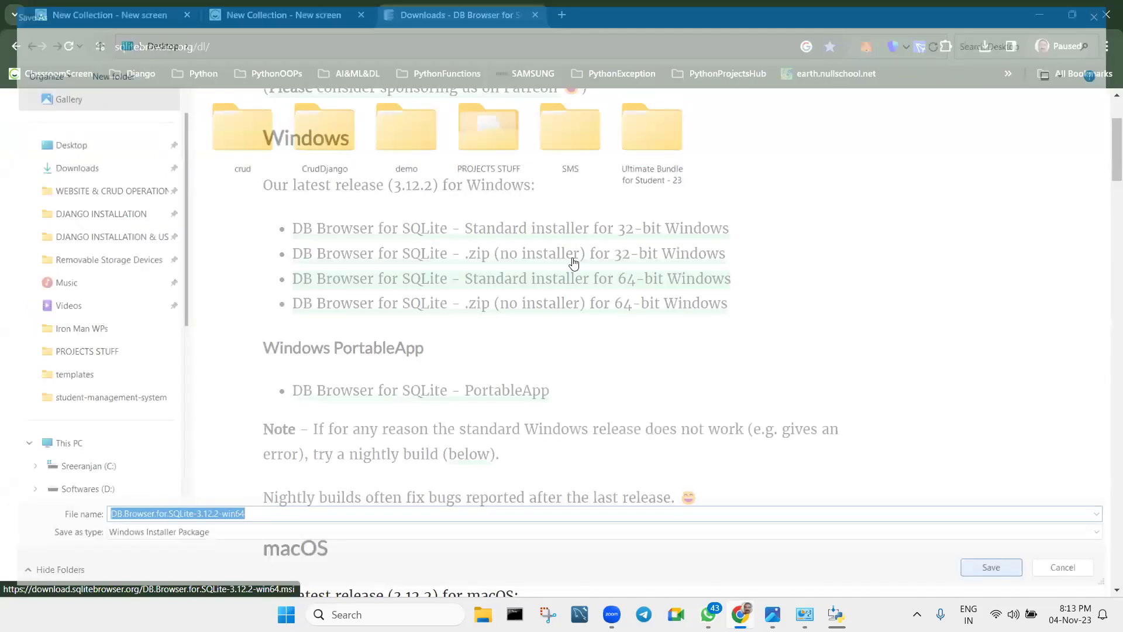
pyautogui.click(535, 16)
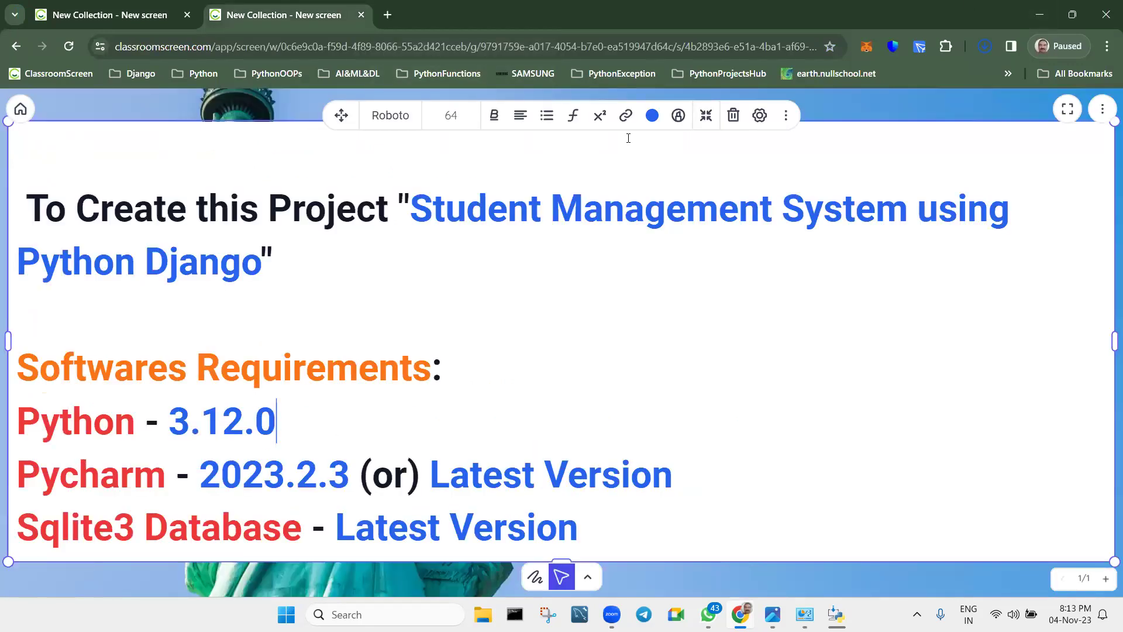
# Close the finished Python setup window and bring back the browser with the requirements slide.
pyautogui.click(1044, 21)
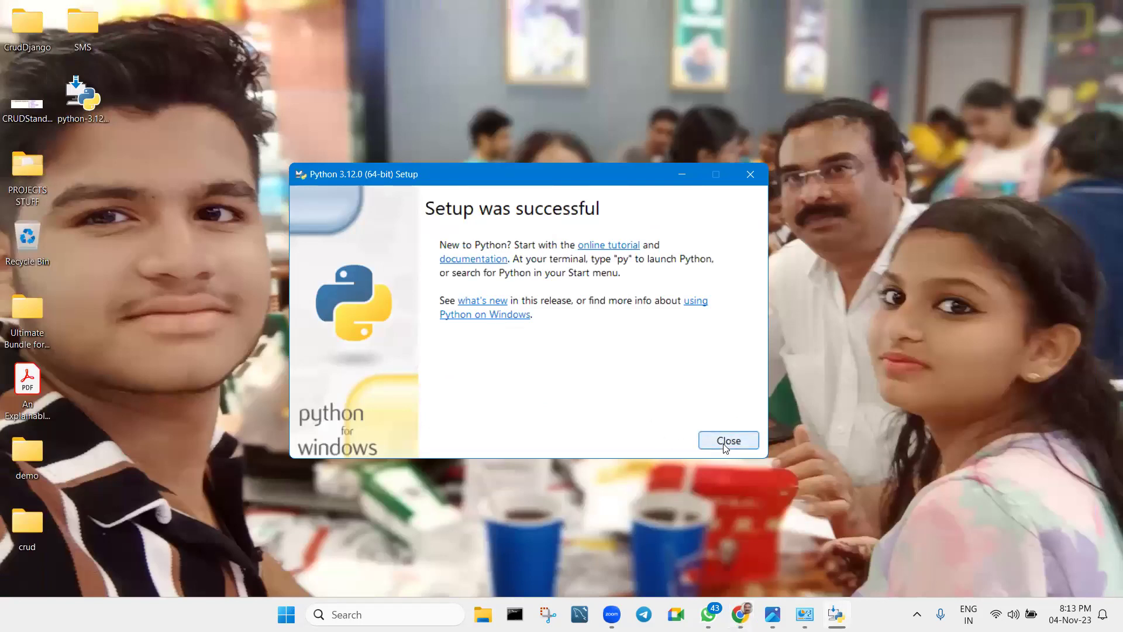
pyautogui.click(728, 440)
pyautogui.click(756, 614)
# Append '- Completed Installation' after Python 3.12.0 and colour that phrase green.
pyautogui.write('- 3.12.0 -')
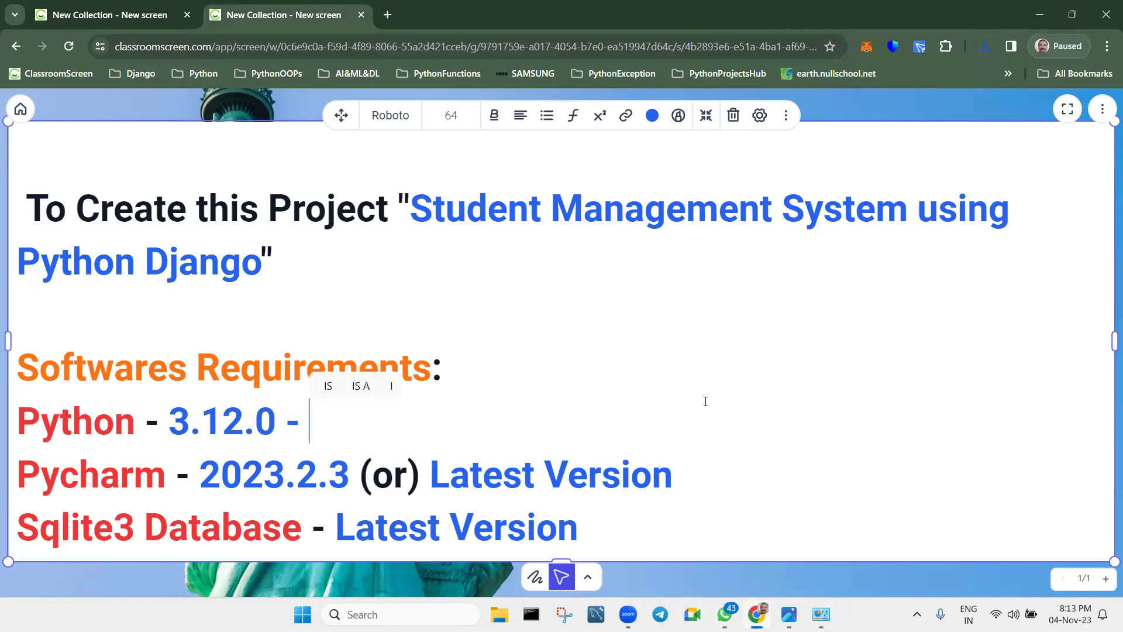
pyautogui.write('com')
pyautogui.press('BackSpace')
pyautogui.press('BackSpace')
pyautogui.press('BackSpace')
pyautogui.write('C')
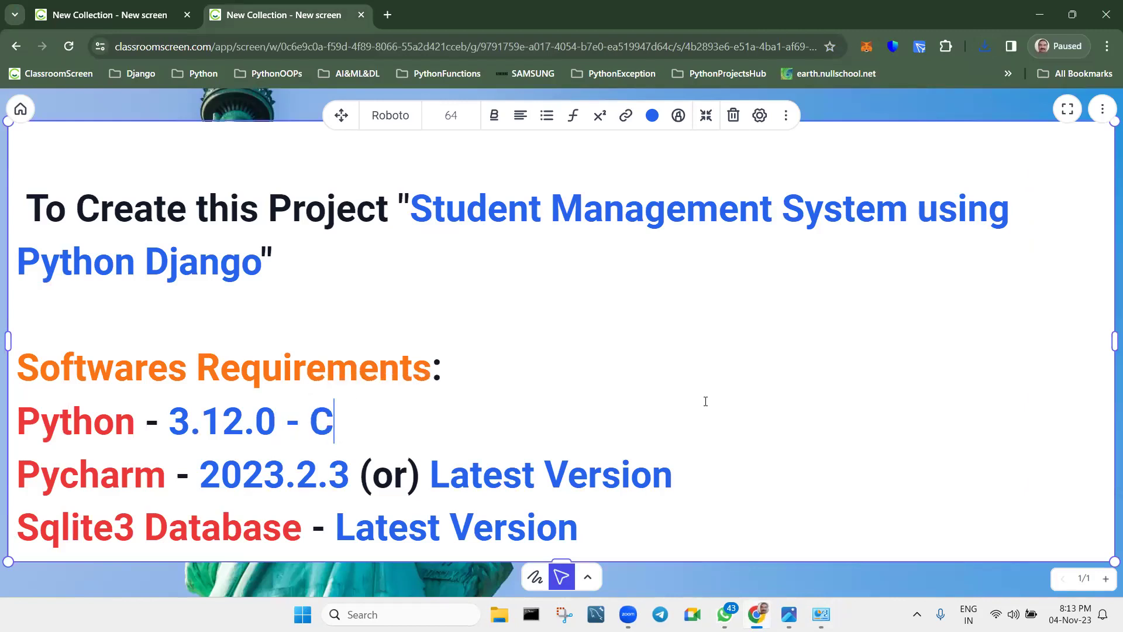
pyautogui.write('ompleted ')
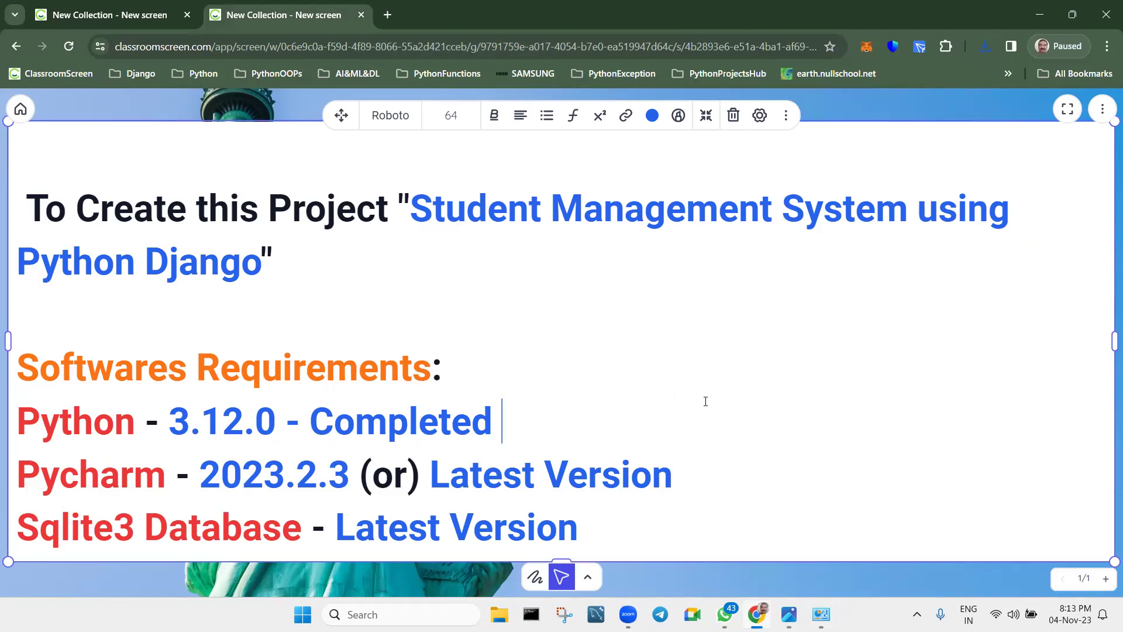
pyautogui.write('Installation')
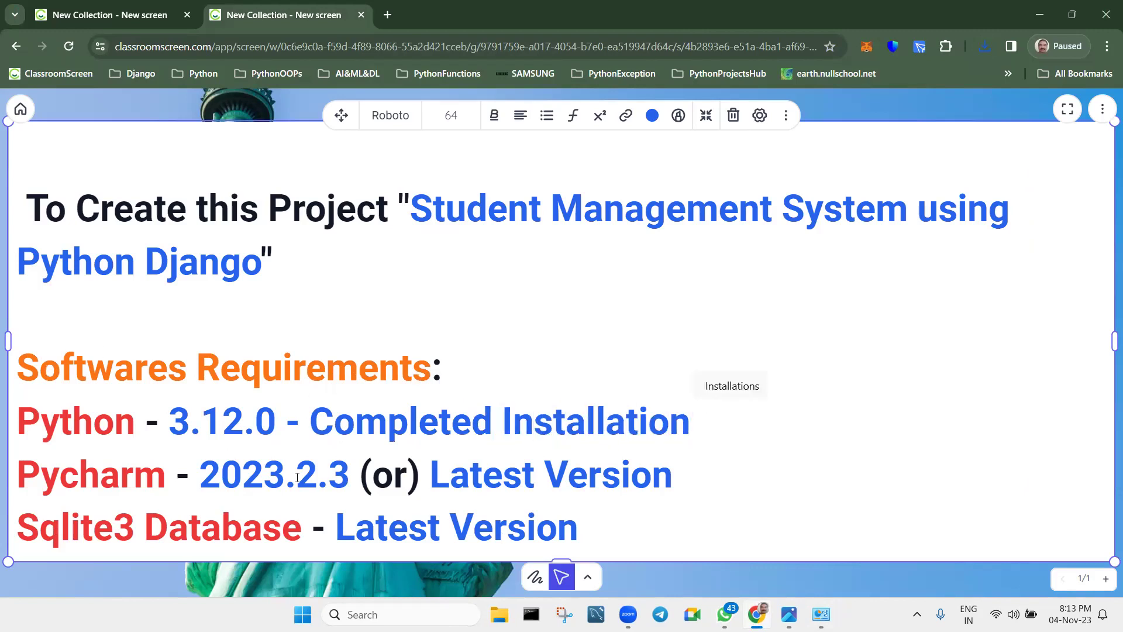
pyautogui.moveTo(313, 419); pyautogui.dragTo(682, 409)
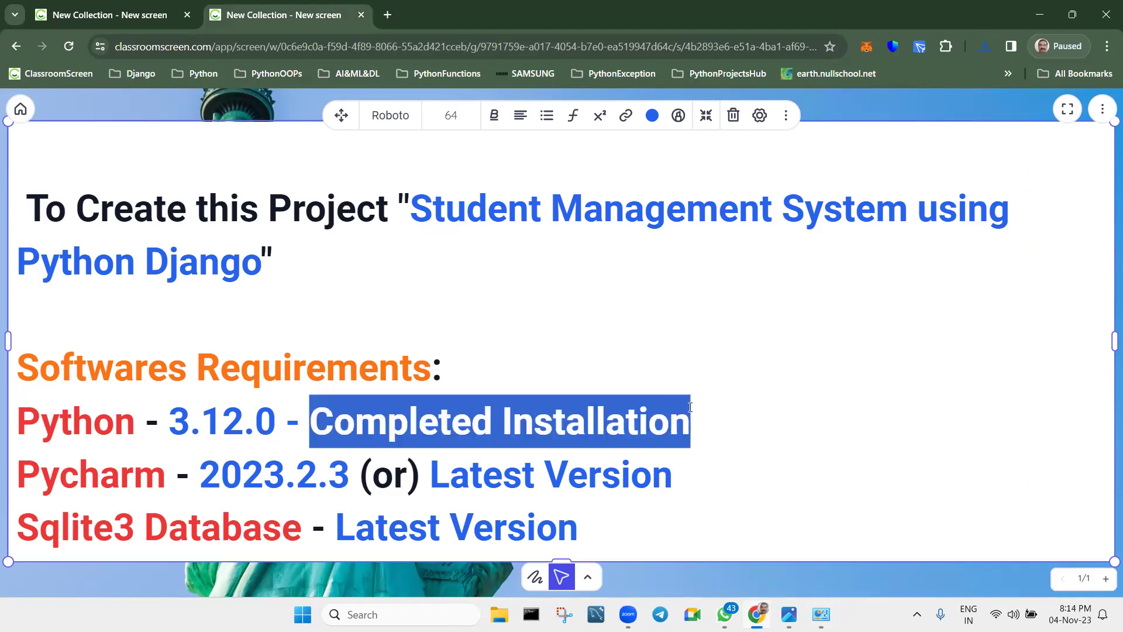
pyautogui.click(652, 116)
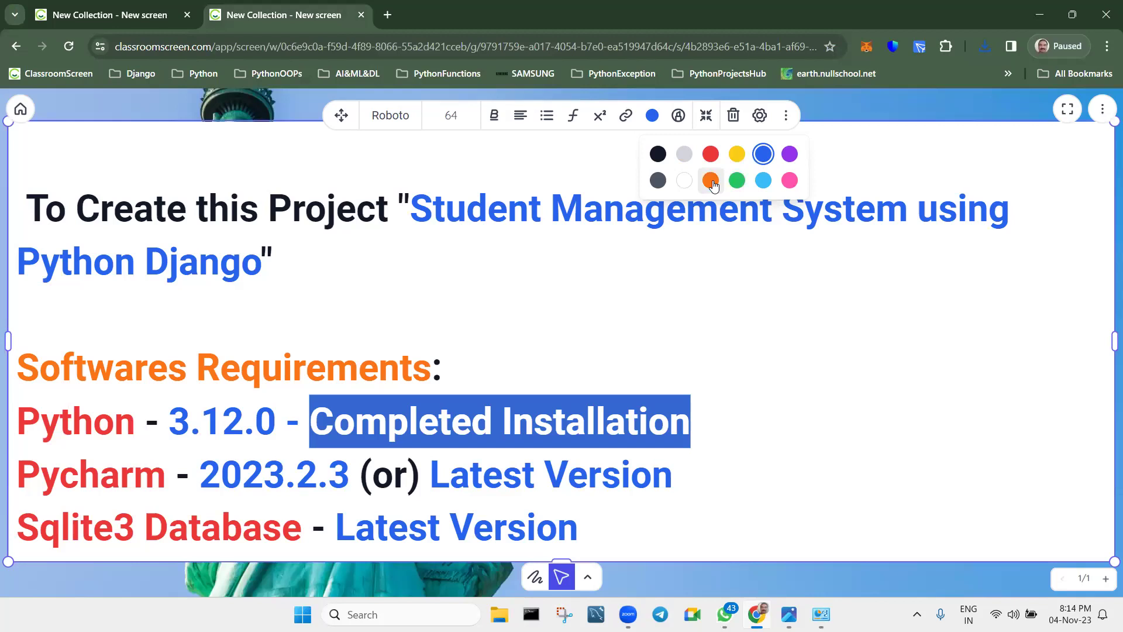
pyautogui.click(737, 180)
pyautogui.click(729, 436)
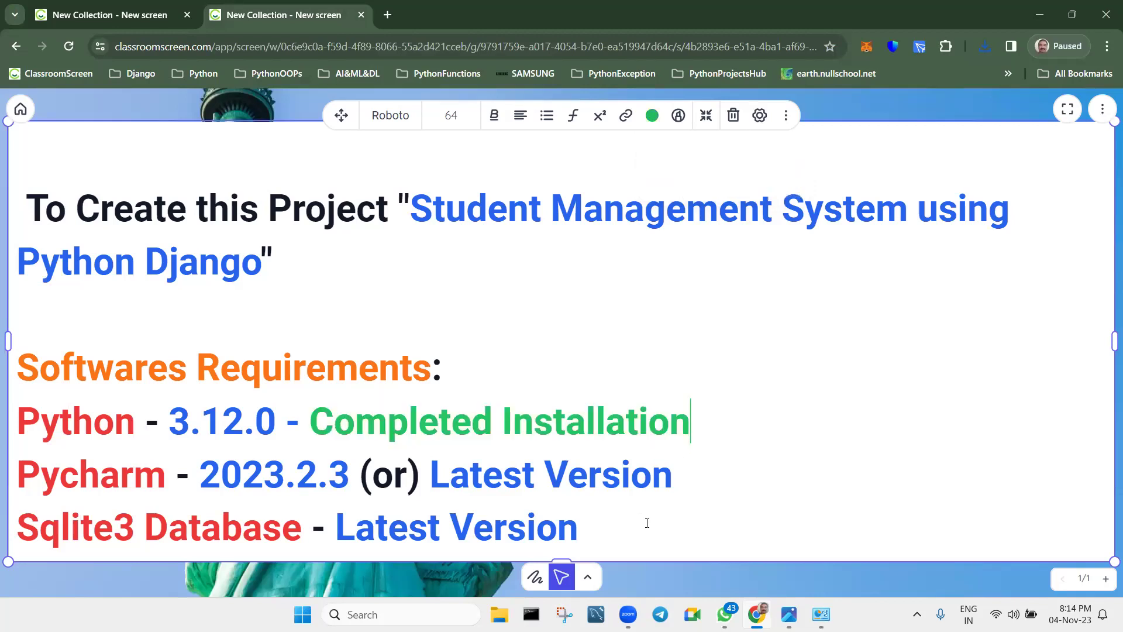
pyautogui.click(1045, 17)
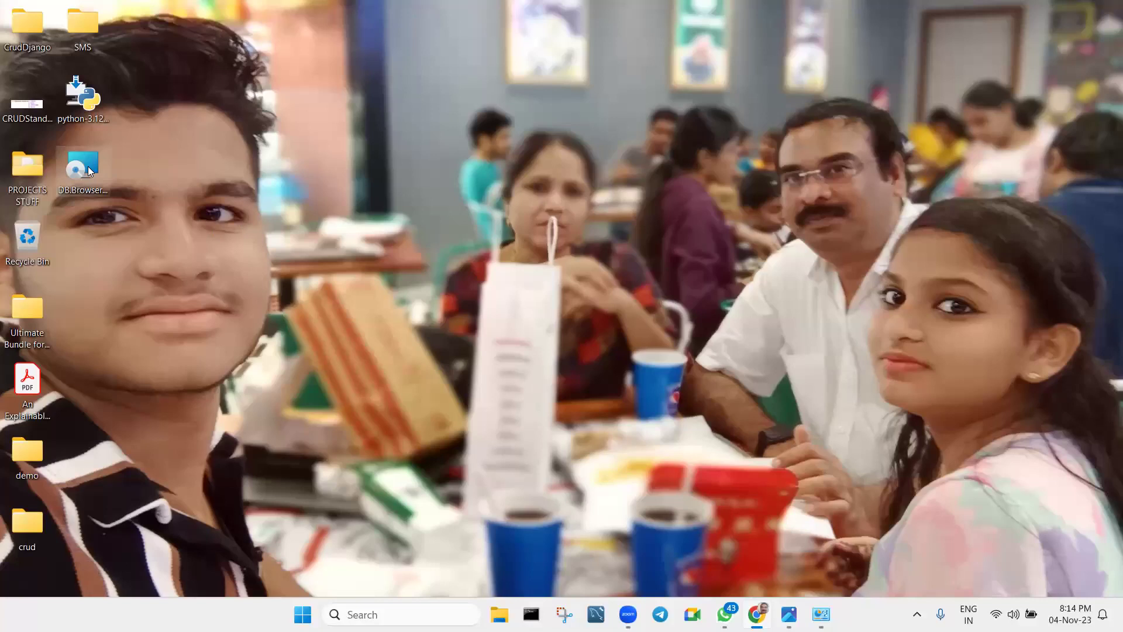
# Install DB Browser for SQLite, accepting the licence and adding Desktop and Program Menu shortcuts.
pyautogui.doubleClick(88, 170)
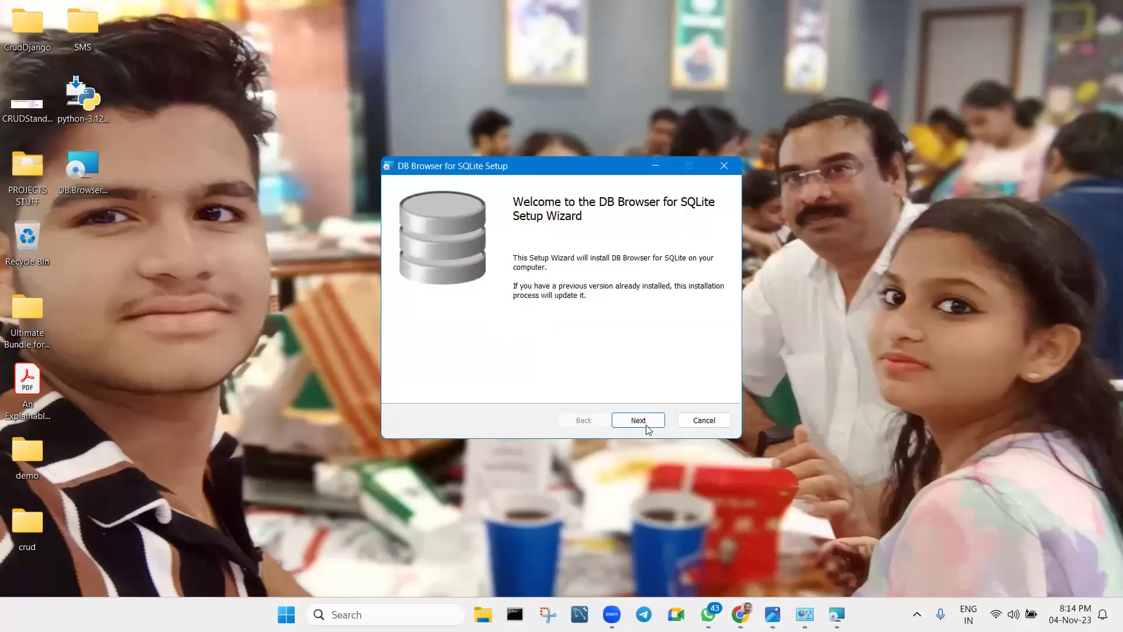
pyautogui.click(639, 420)
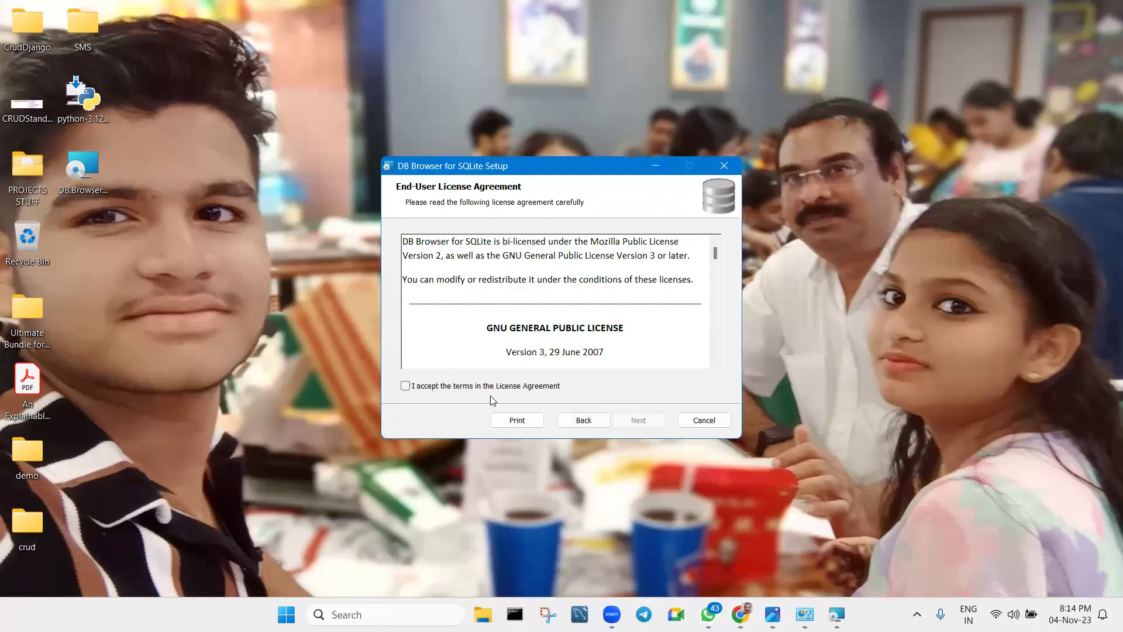
pyautogui.click(424, 388)
pyautogui.click(651, 421)
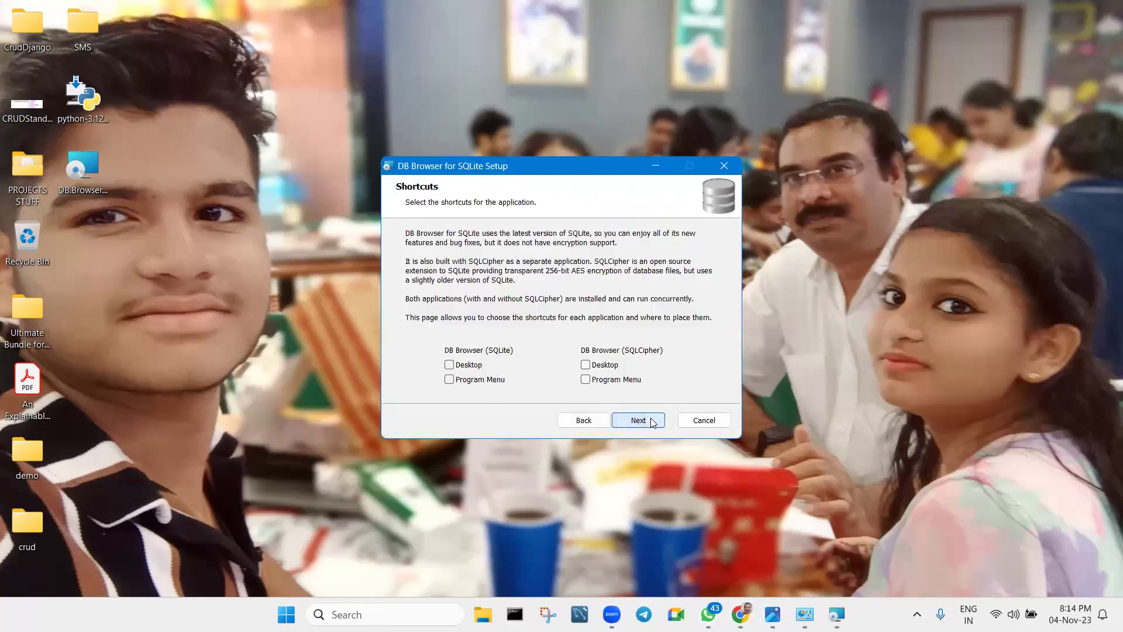
pyautogui.click(449, 364)
pyautogui.click(449, 379)
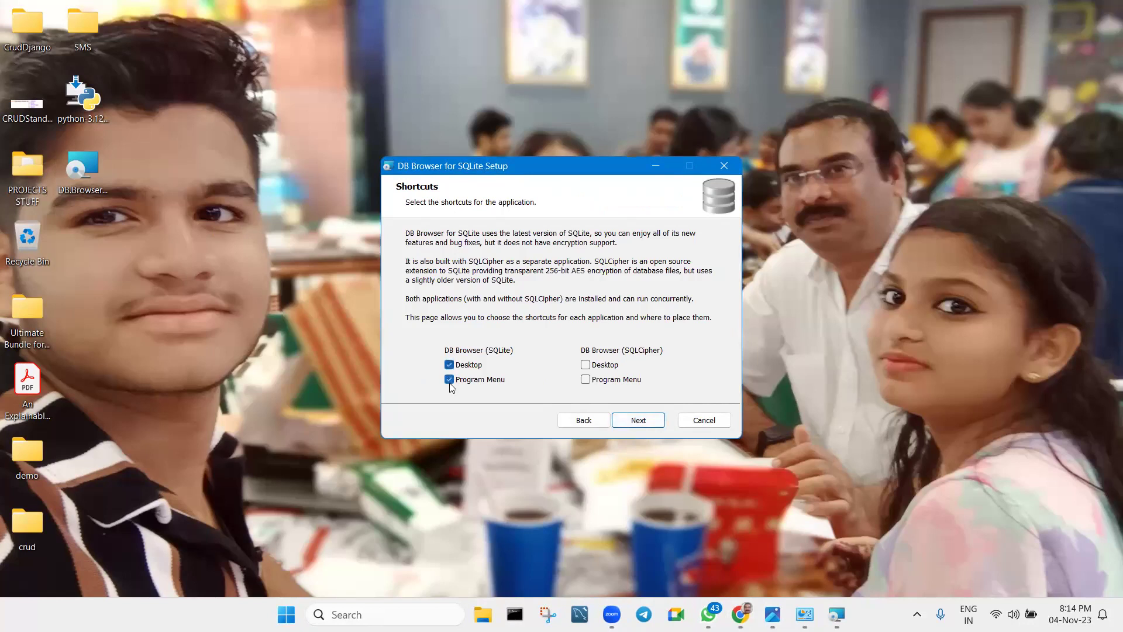
pyautogui.click(637, 423)
pyautogui.click(639, 422)
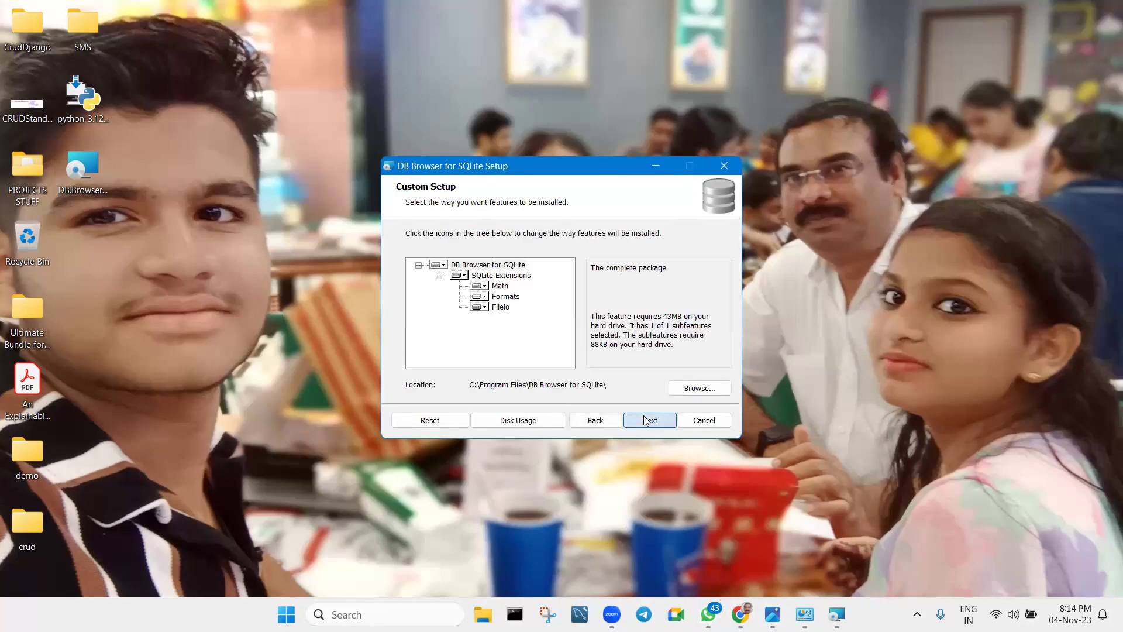
pyautogui.click(644, 420)
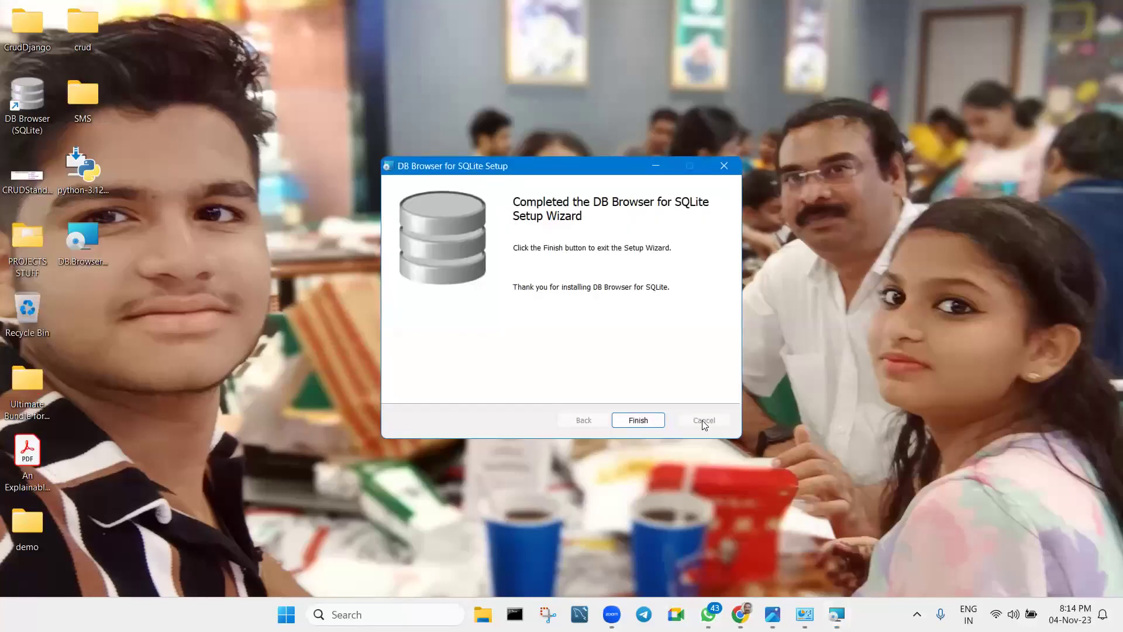
pyautogui.click(638, 420)
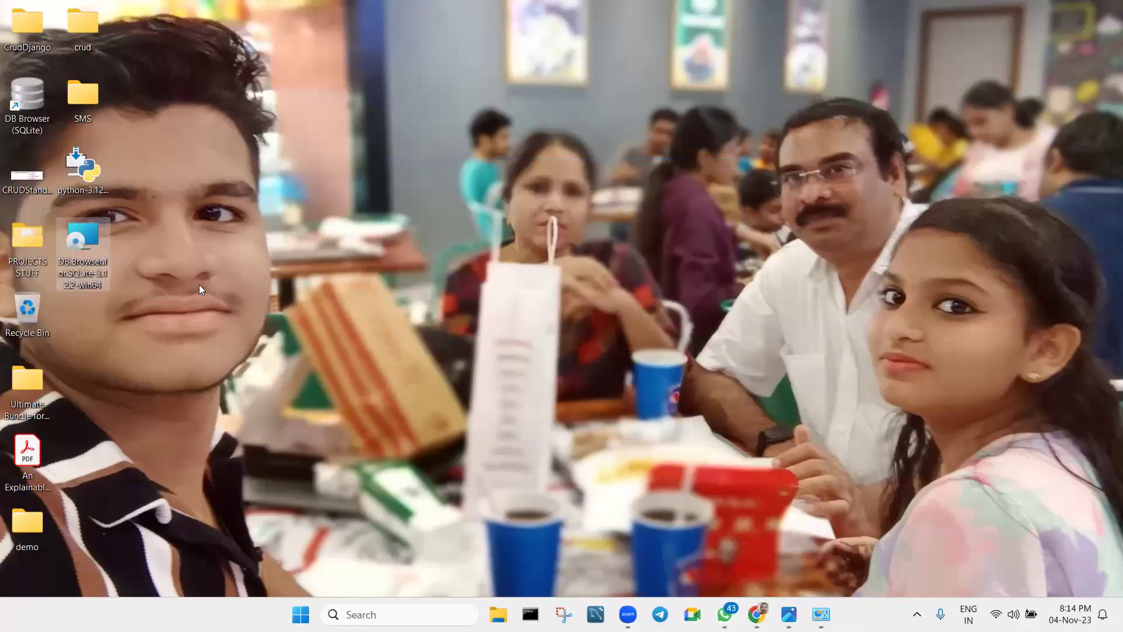
pyautogui.doubleClick(20, 103)
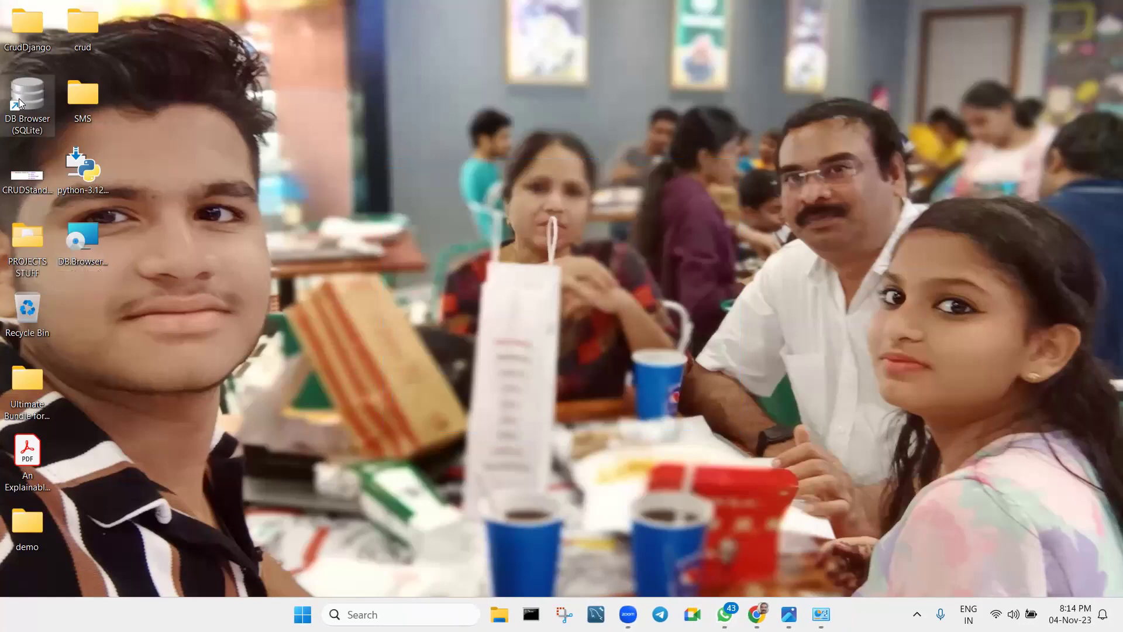
# Pin DB Browser for SQLite to the taskbar and move its icon further left.
pyautogui.rightClick(19, 103)
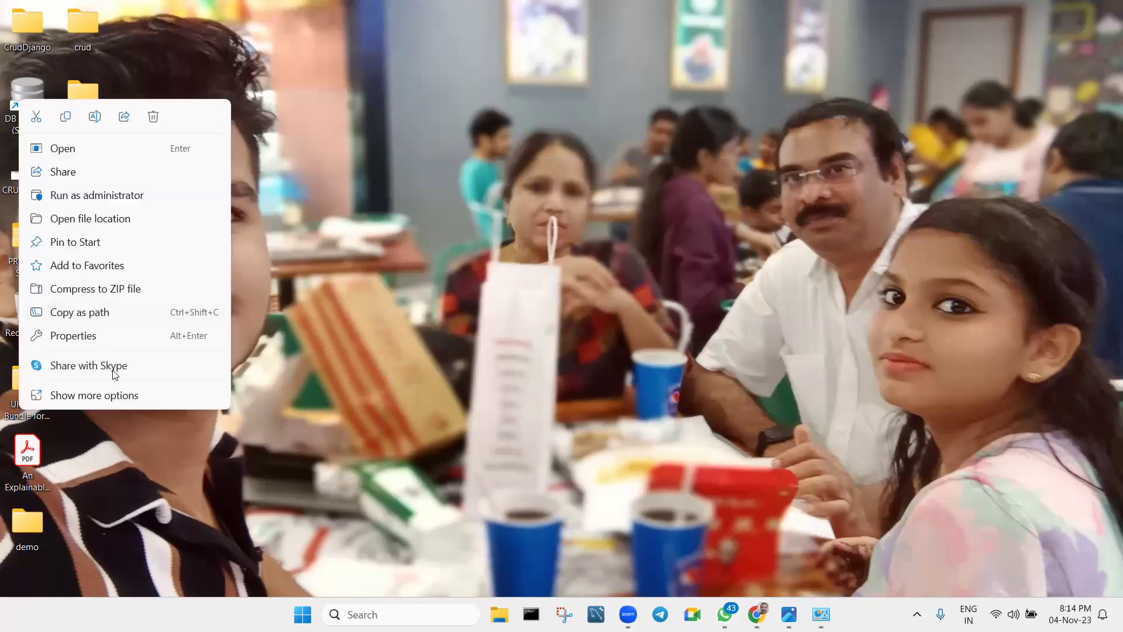
pyautogui.click(117, 396)
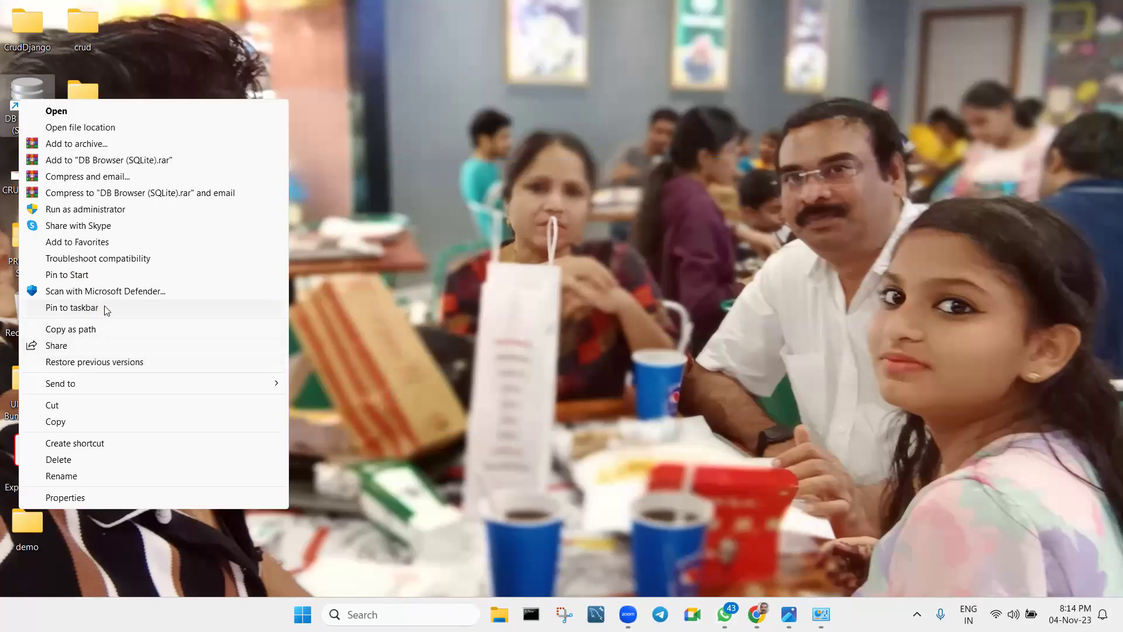
pyautogui.press('Escape')
pyautogui.moveTo(837, 615); pyautogui.dragTo(579, 614)
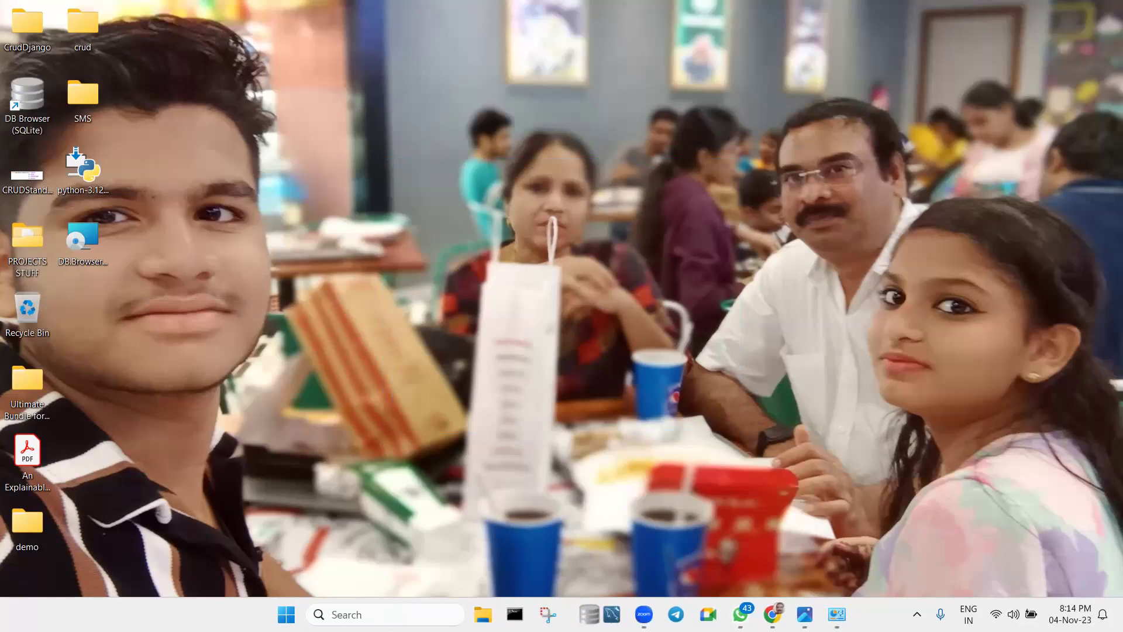
# Delete the DB Browser desktop shortcut and empty the Recycle Bin.
pyautogui.rightClick(20, 105)
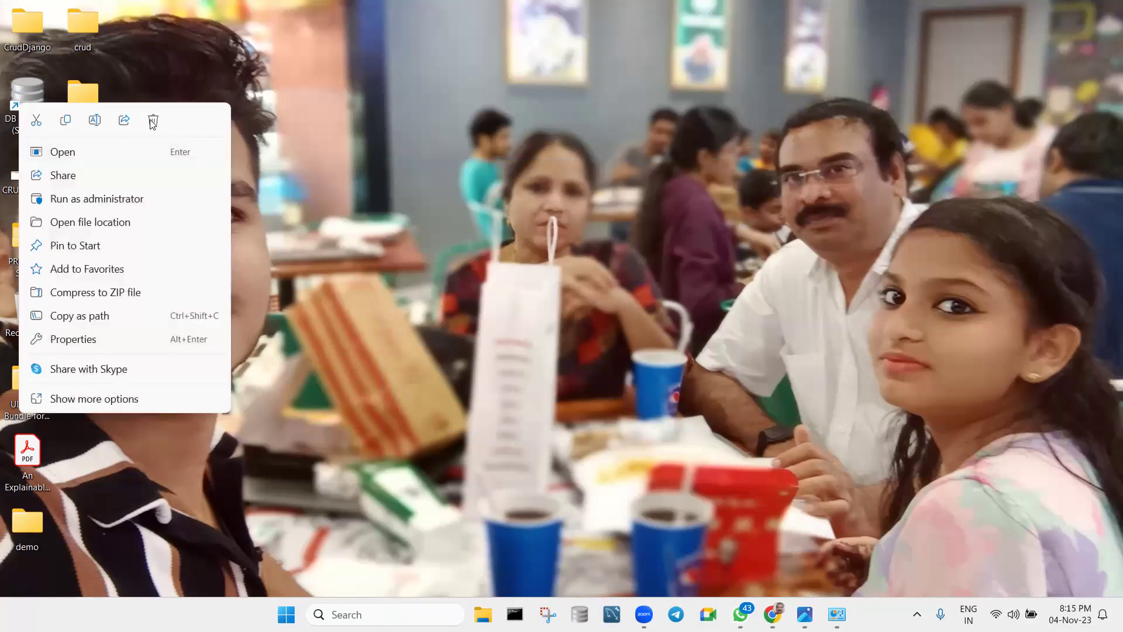
pyautogui.click(172, 134)
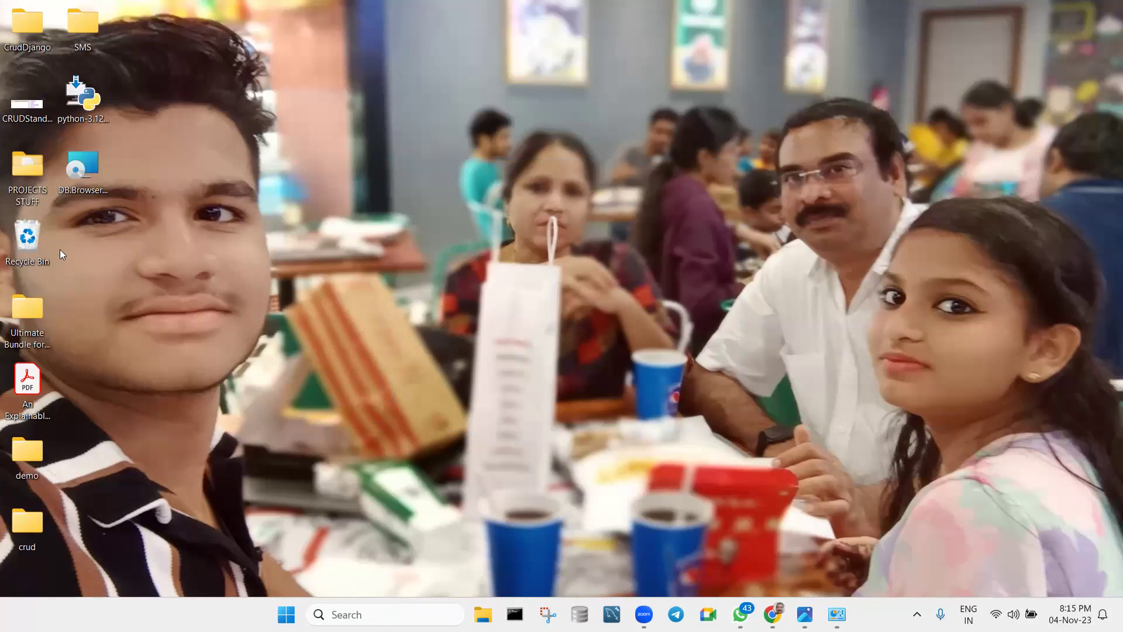
pyautogui.rightClick(36, 237)
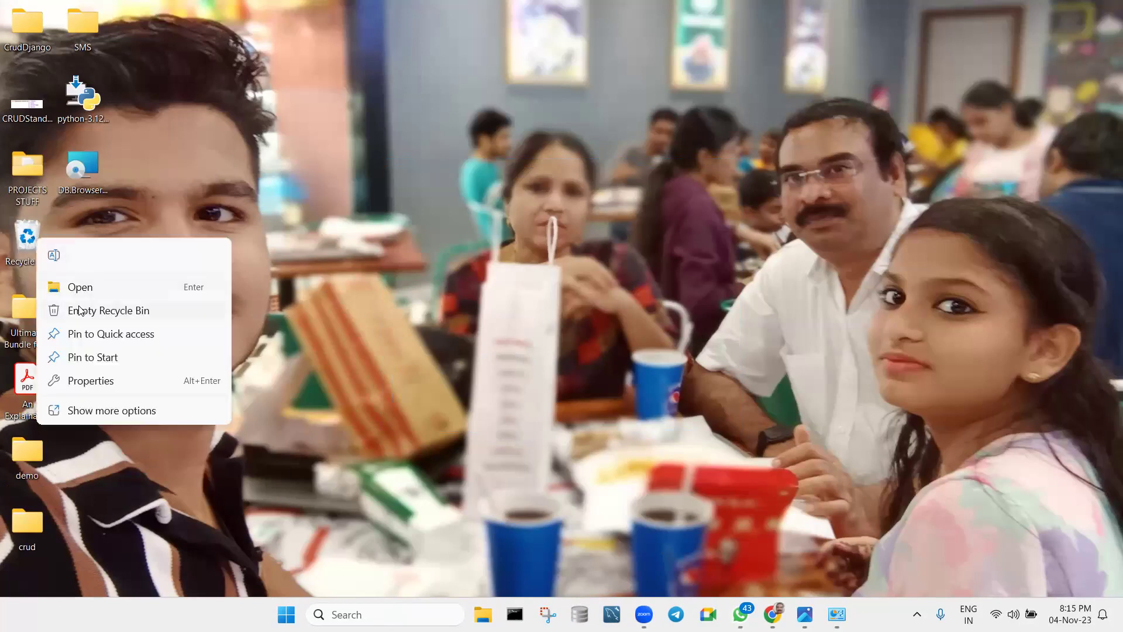
pyautogui.click(518, 329)
pyautogui.click(615, 358)
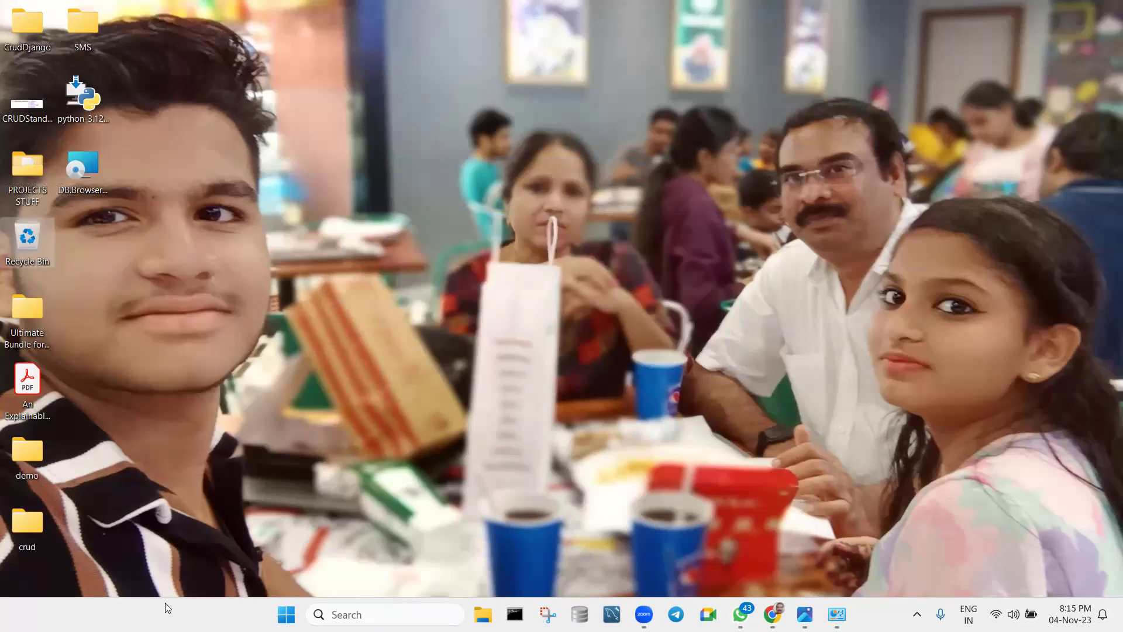
# Pin IDLE from the Start menu's Python 3.12 group to the taskbar, then close the app list.
pyautogui.press('super')
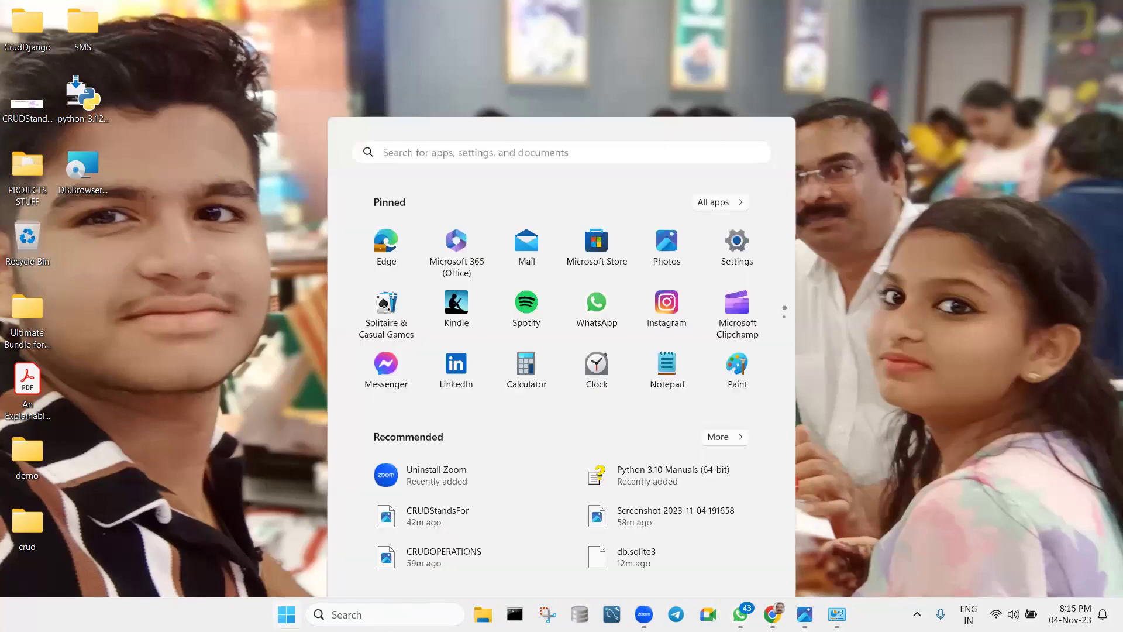
pyautogui.click(702, 144)
pyautogui.scroll(-15, 518, 358)
pyautogui.scroll(-8, 519, 362)
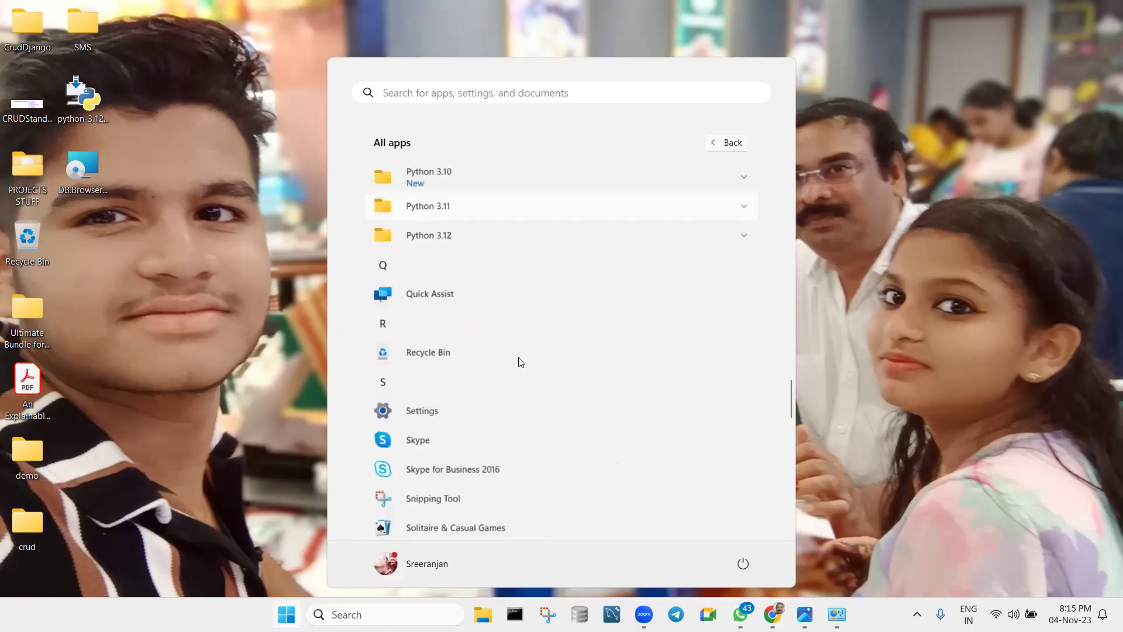
pyautogui.scroll(3, 519, 361)
pyautogui.click(459, 363)
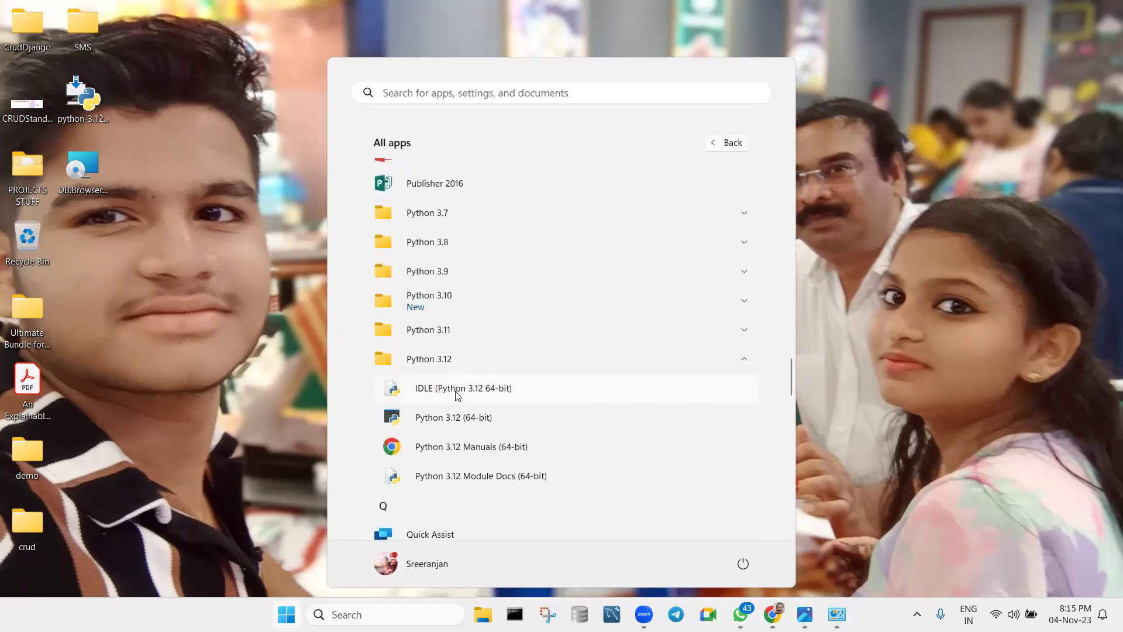
pyautogui.rightClick(457, 395)
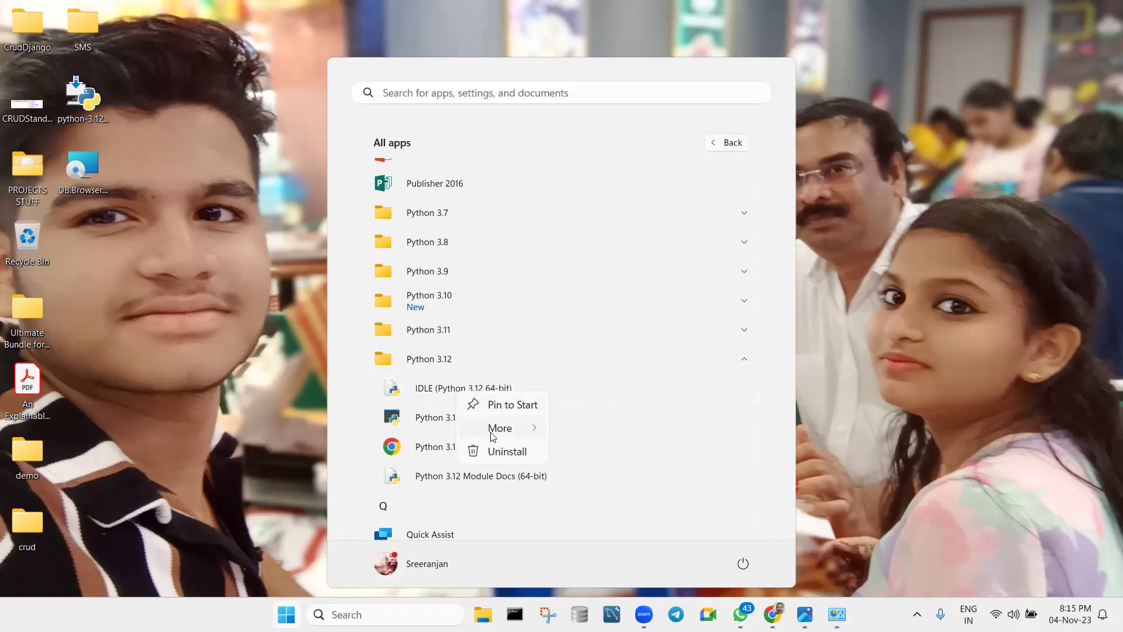
pyautogui.moveTo(501, 430)
pyautogui.click(583, 431)
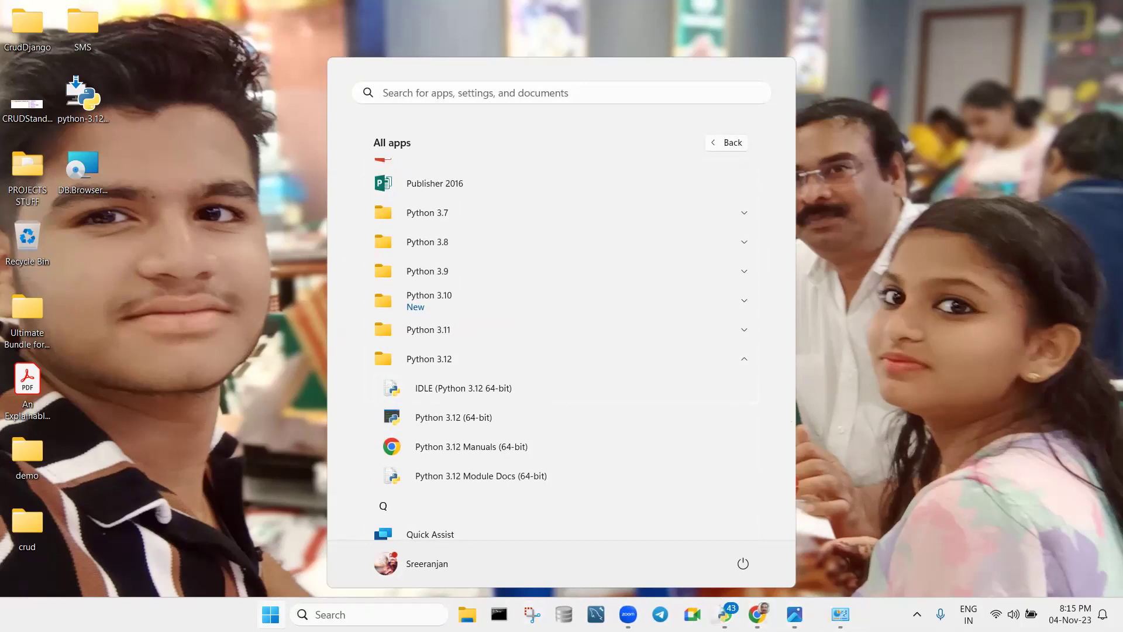
pyautogui.click(864, 366)
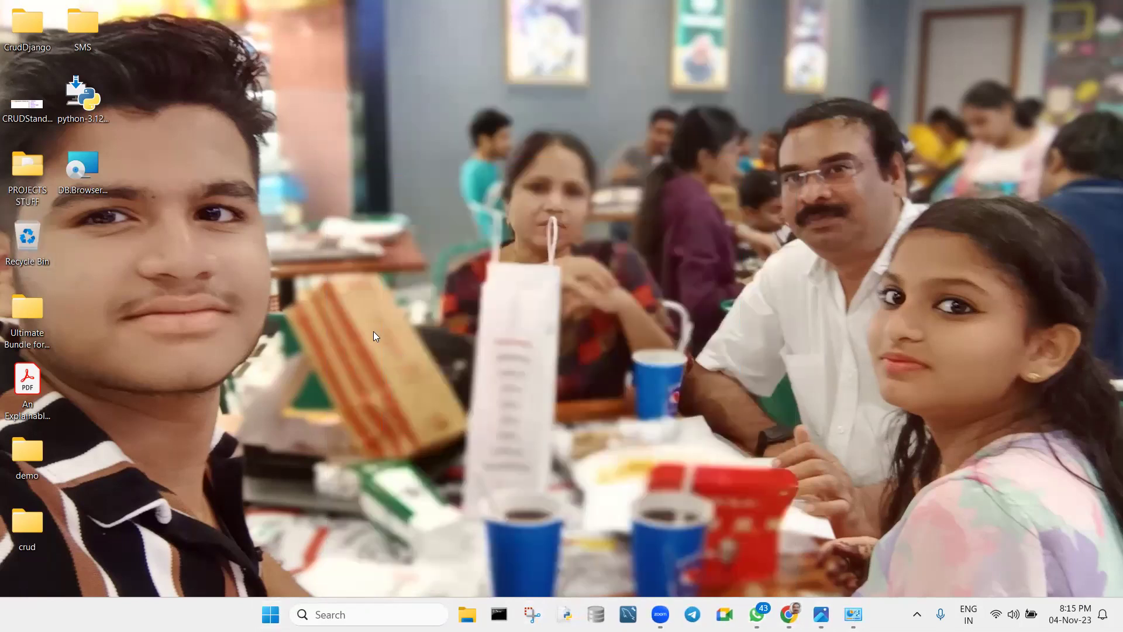
# Copy the green 'Completed Installation' and paste it after a dash on the Pycharm line.
pyautogui.moveTo(823, 611)
pyautogui.click(788, 614)
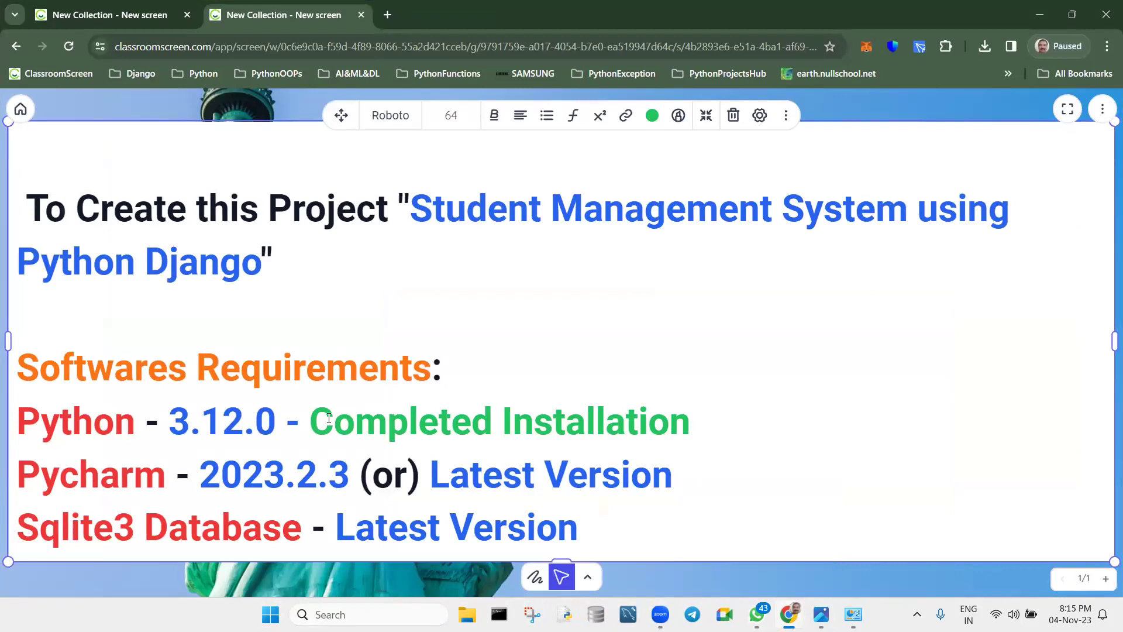
pyautogui.moveTo(309, 421); pyautogui.dragTo(695, 410)
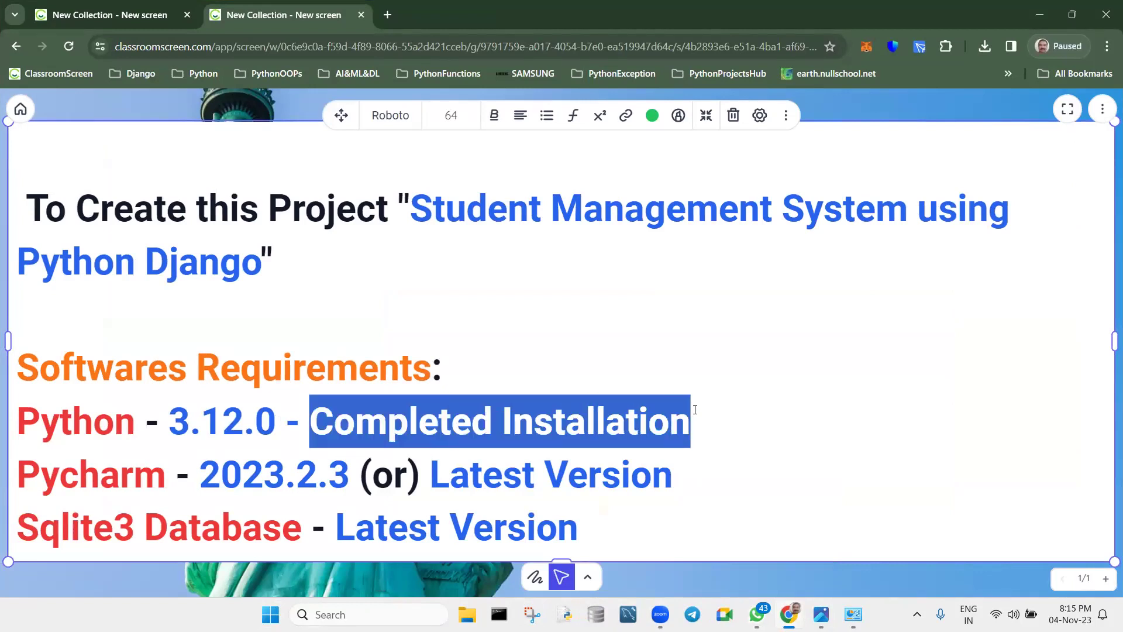
pyautogui.click(696, 475)
pyautogui.write('-')
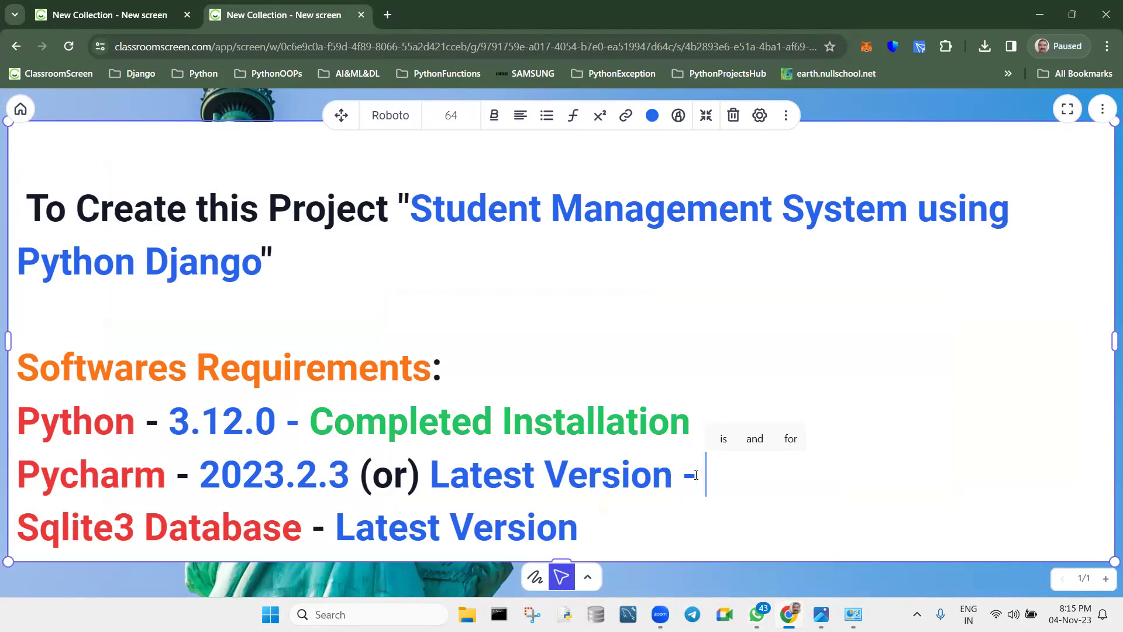
pyautogui.hotkey('ctrl', 'v')
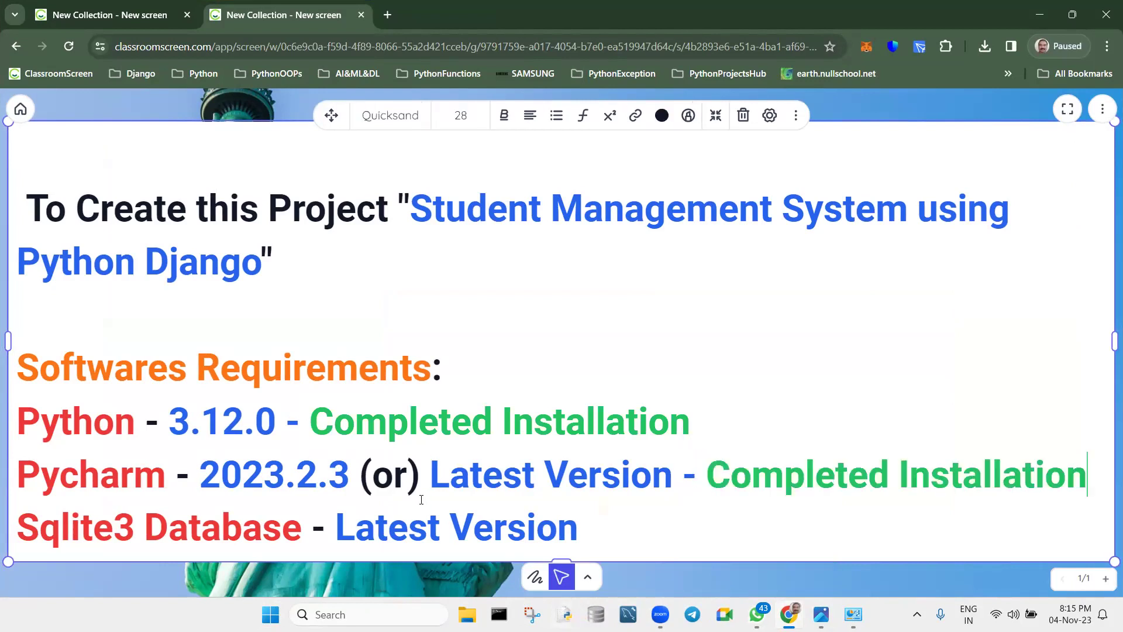
# Recolour the dashes before 'Completed Installation' on the Python and Pycharm lines black.
pyautogui.moveTo(286, 422); pyautogui.dragTo(298, 418)
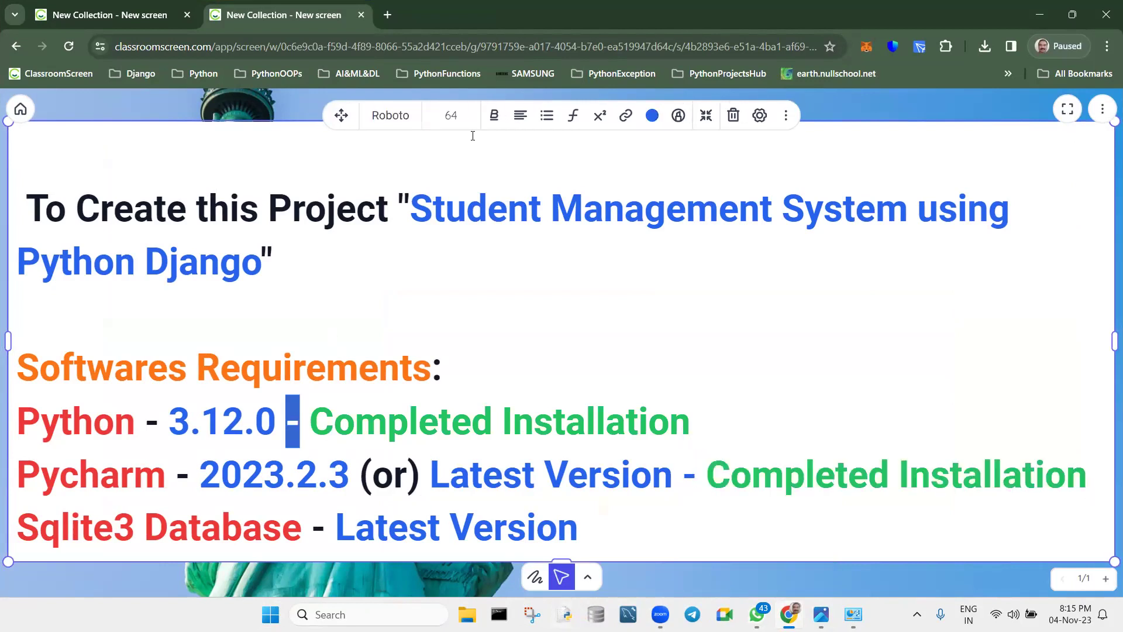
pyautogui.click(651, 115)
pyautogui.click(658, 154)
pyautogui.click(335, 438)
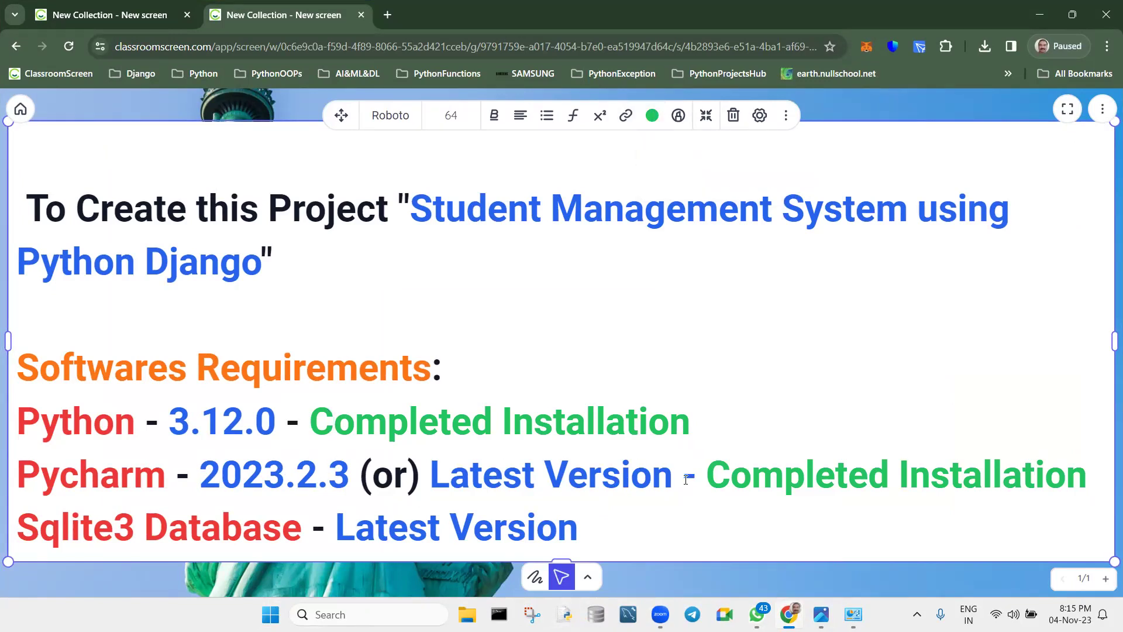
pyautogui.moveTo(683, 479); pyautogui.dragTo(696, 478)
pyautogui.click(651, 116)
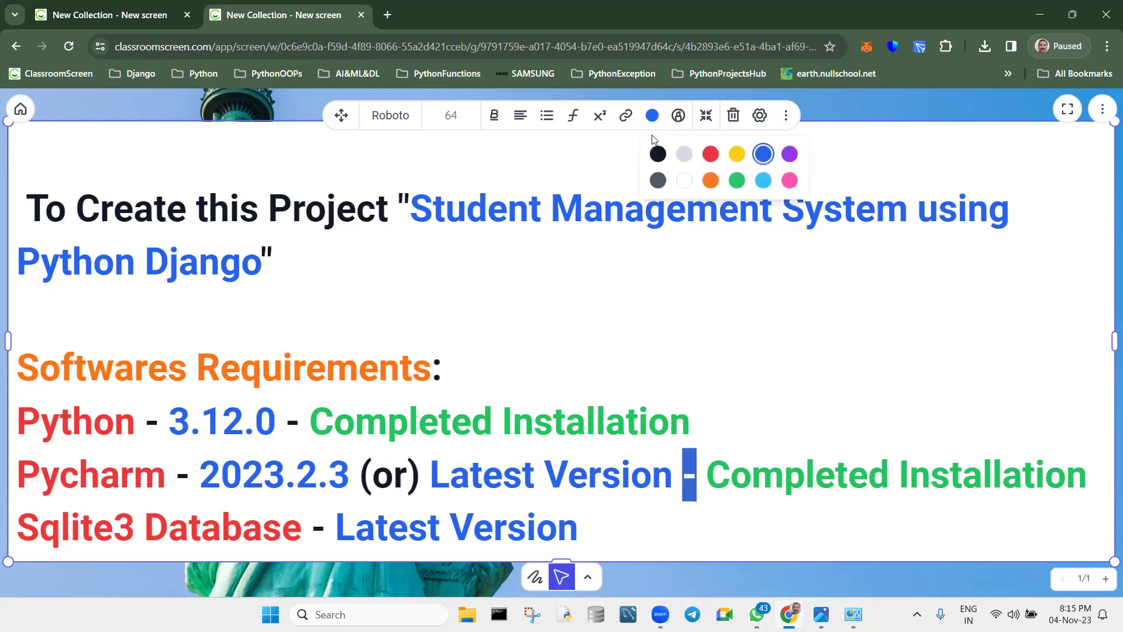
pyautogui.click(658, 153)
pyautogui.click(647, 290)
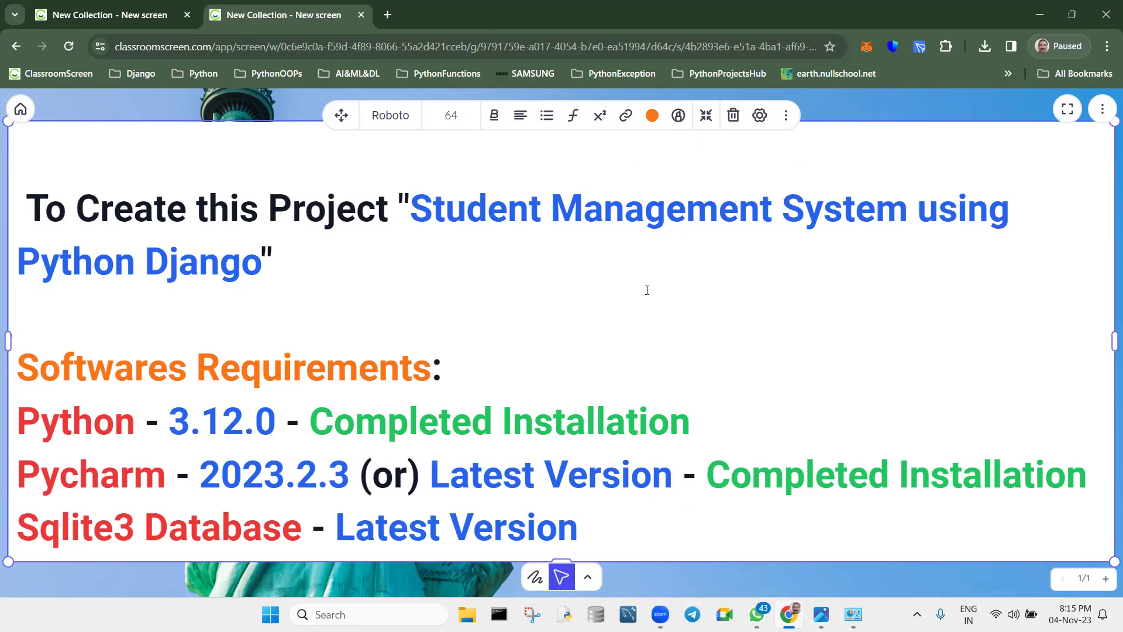
pyautogui.click(387, 15)
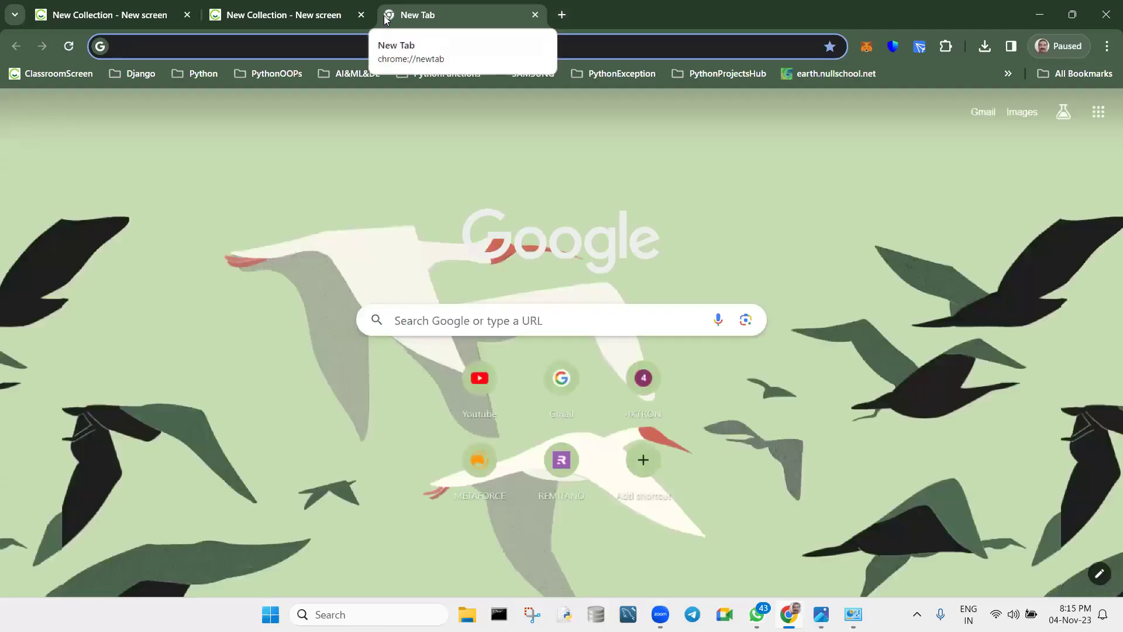
# Search Google for 'pycharm' and open the official JetBrains PyCharm page.
pyautogui.click(487, 327)
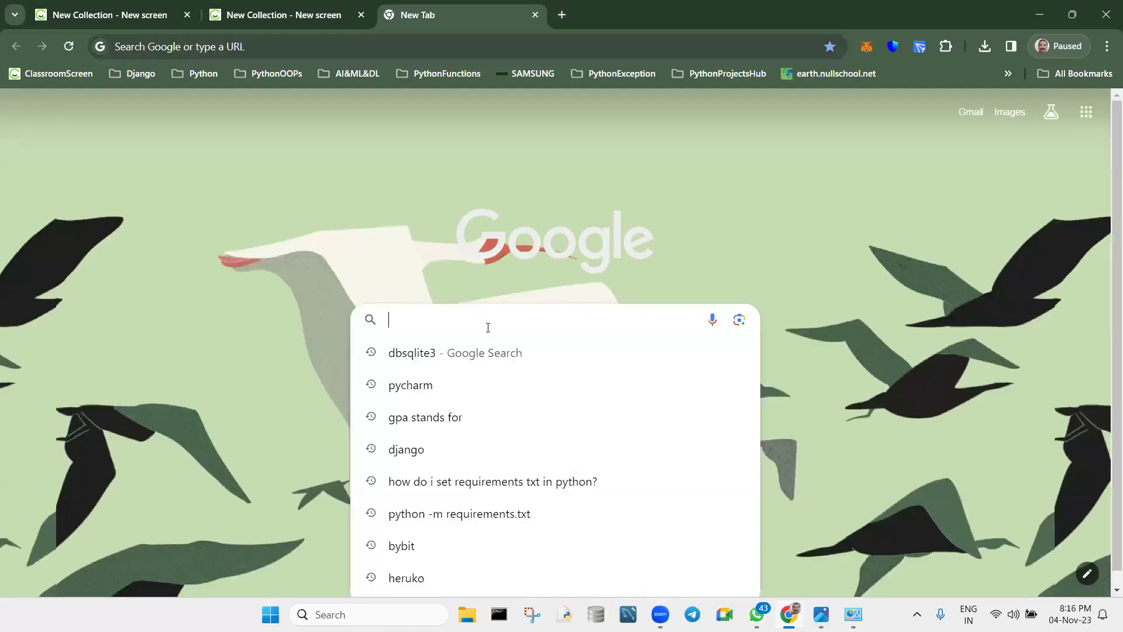
pyautogui.write('pycharm')
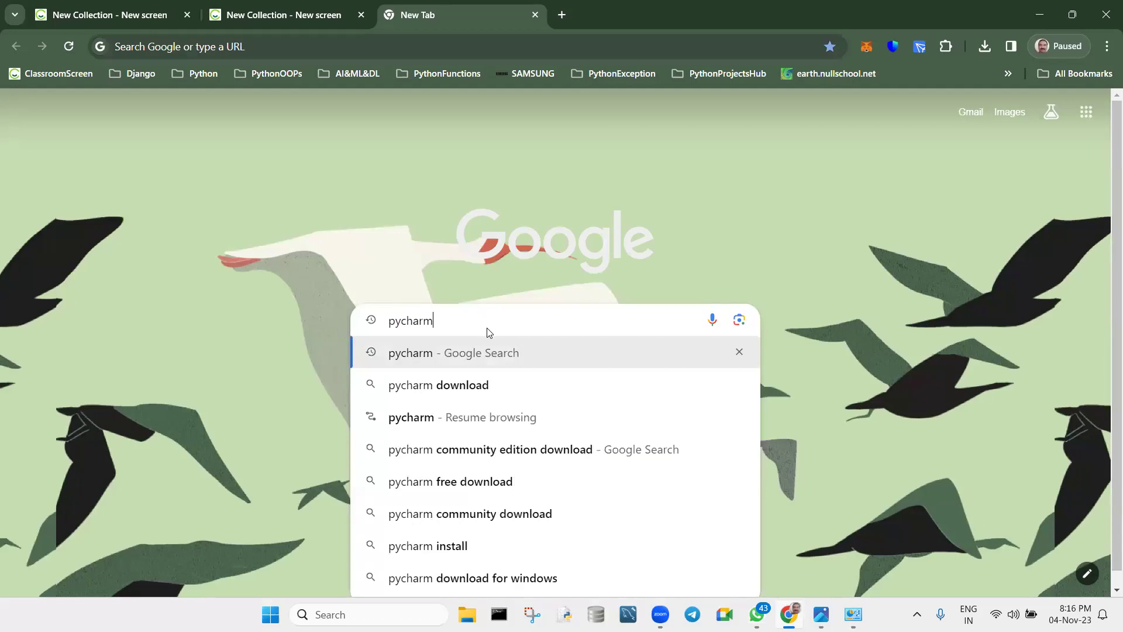
pyautogui.press('Return')
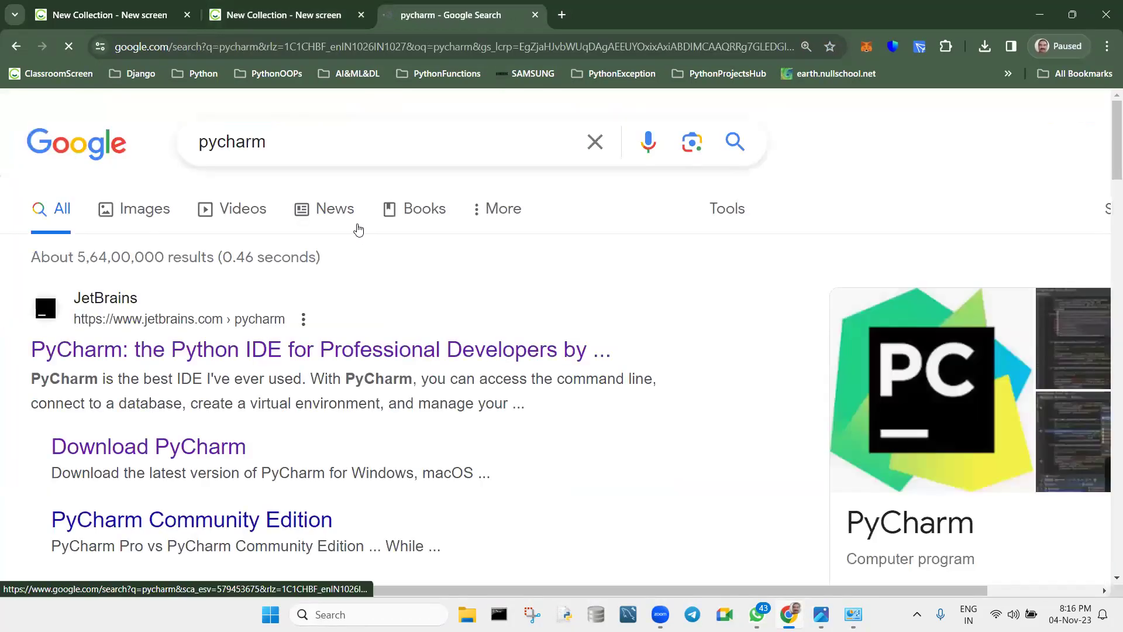
pyautogui.scroll(-1, 183, 296)
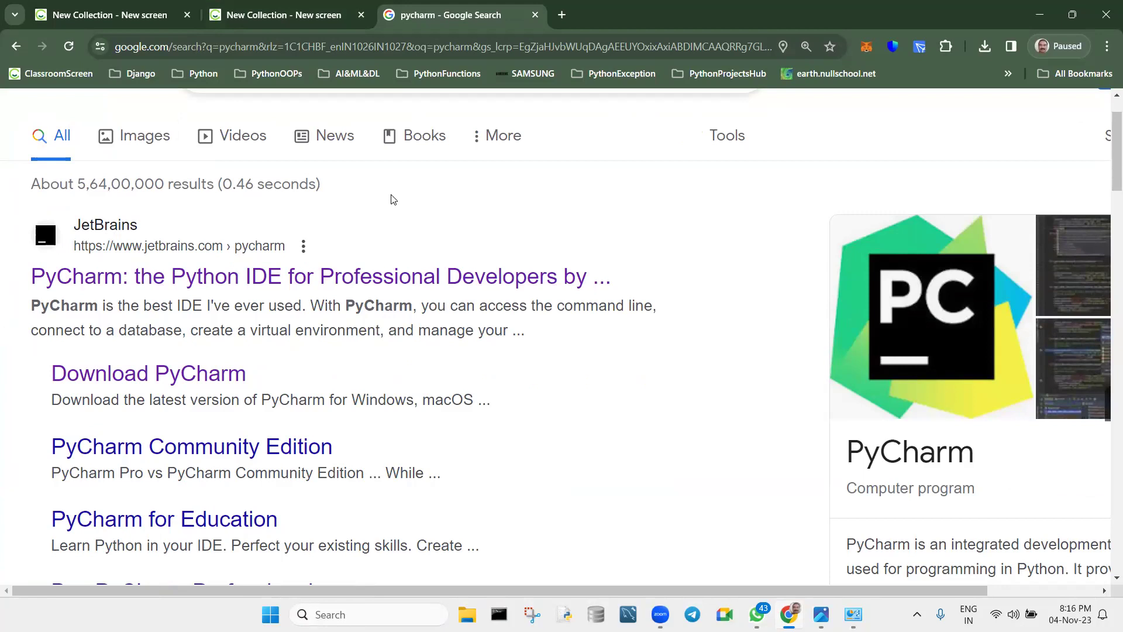
pyautogui.click(227, 282)
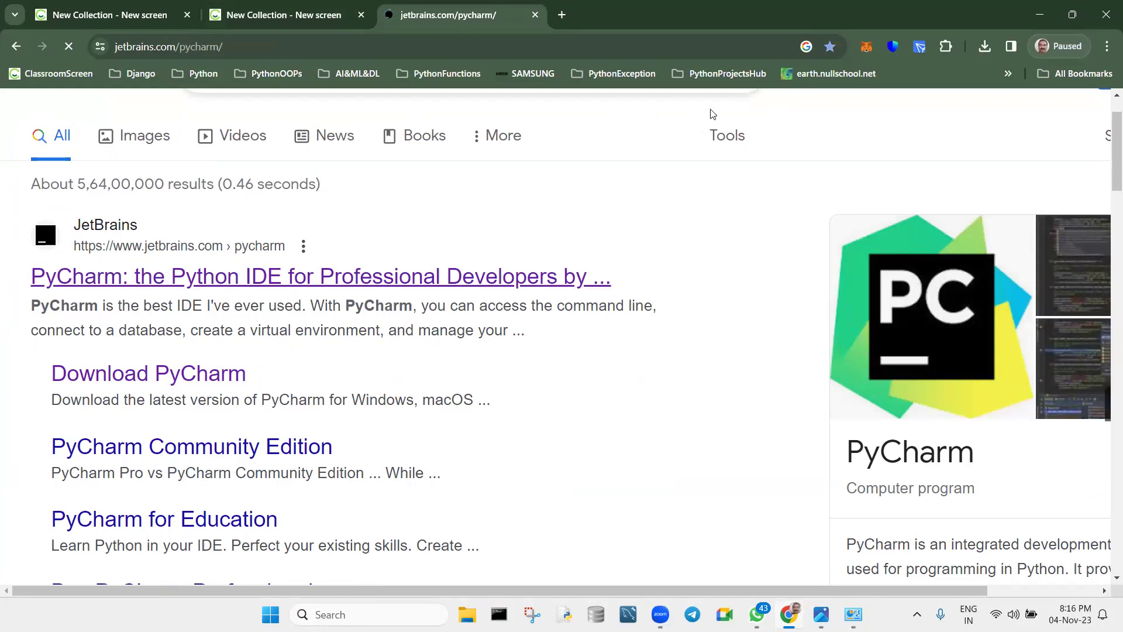
# Open the PyCharm download page for Windows offering version 2023.2.3 as a .exe.
pyautogui.click(1107, 46)
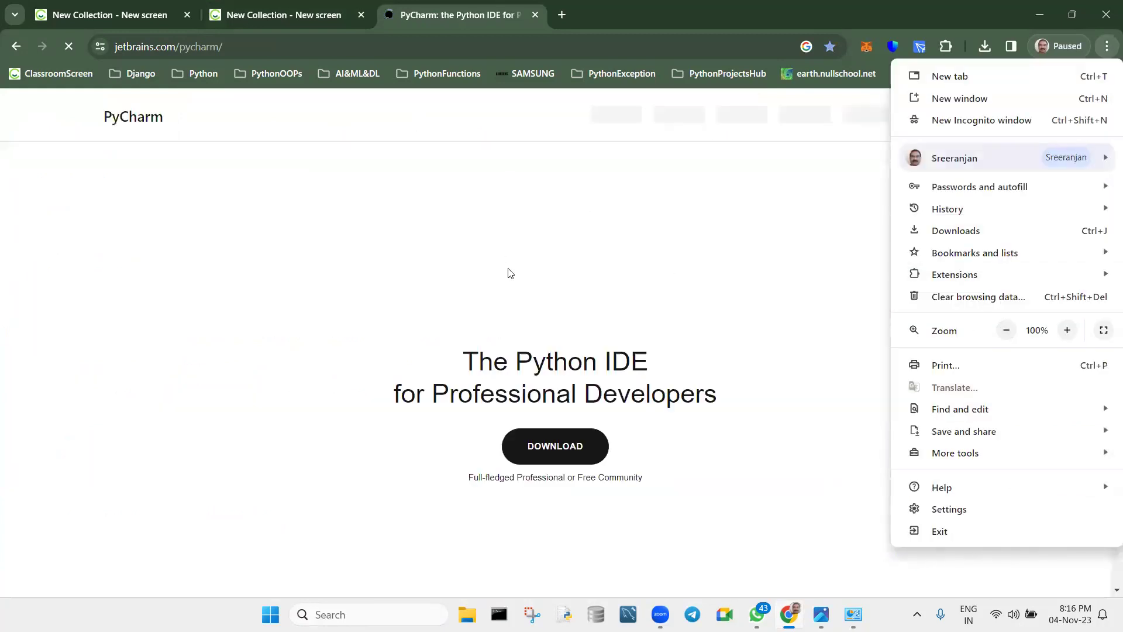
pyautogui.click(715, 186)
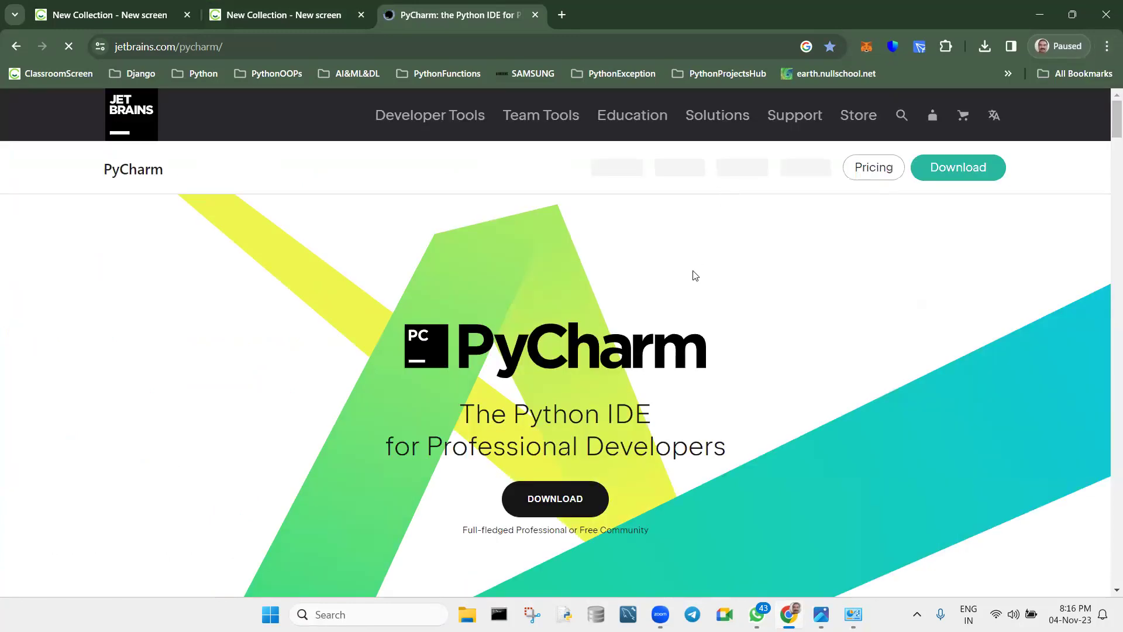
pyautogui.scroll(-2, 695, 275)
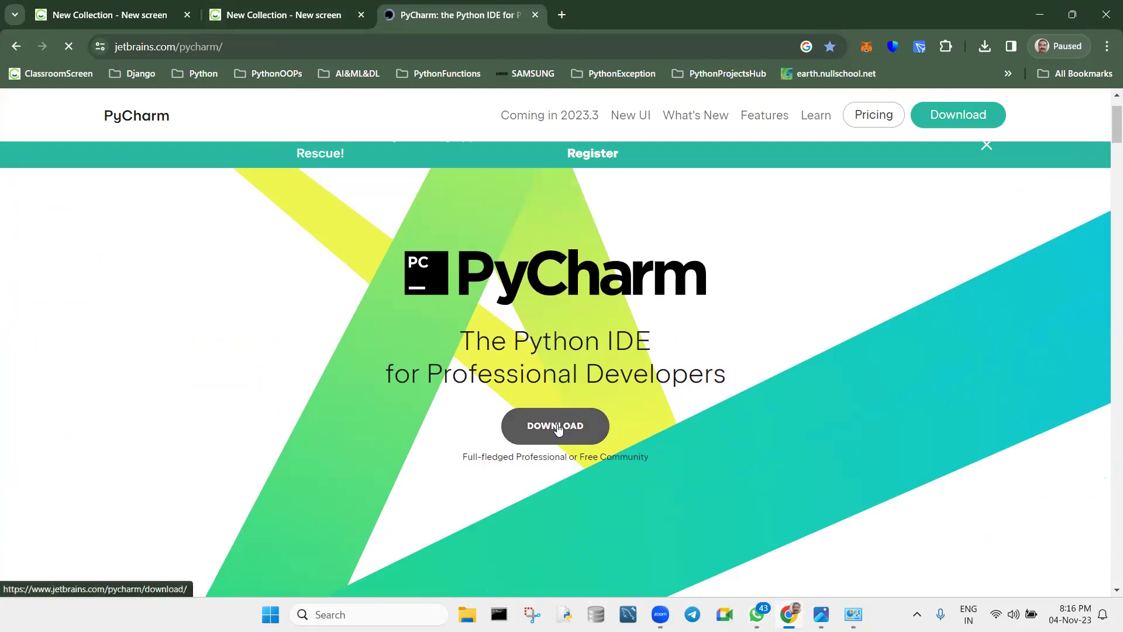
pyautogui.click(557, 426)
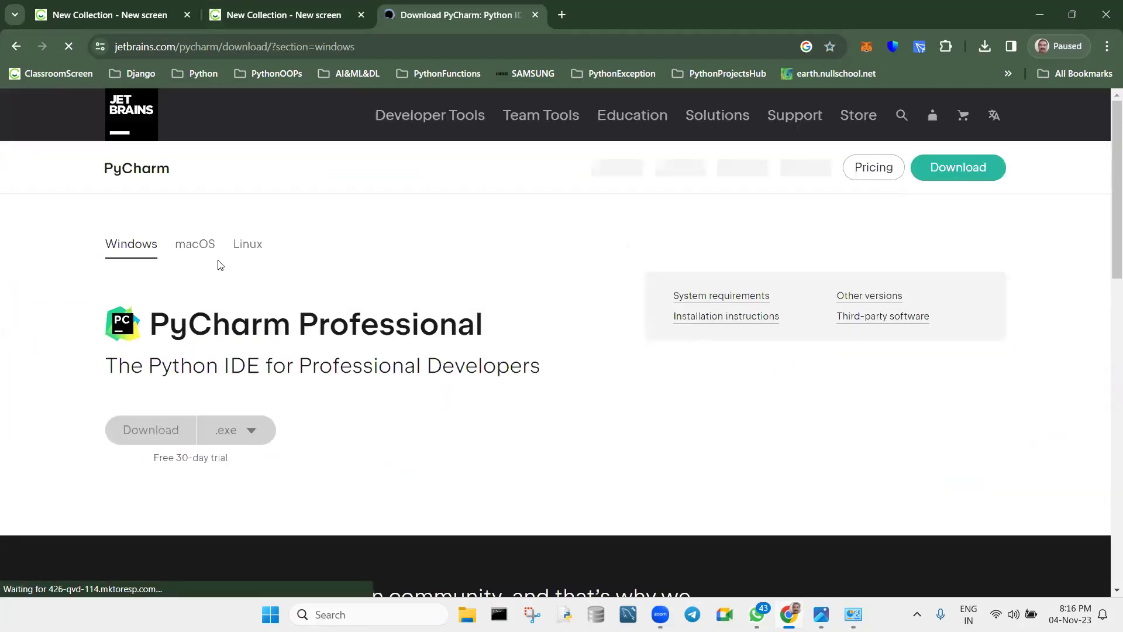
pyautogui.scroll(-1, 247, 247)
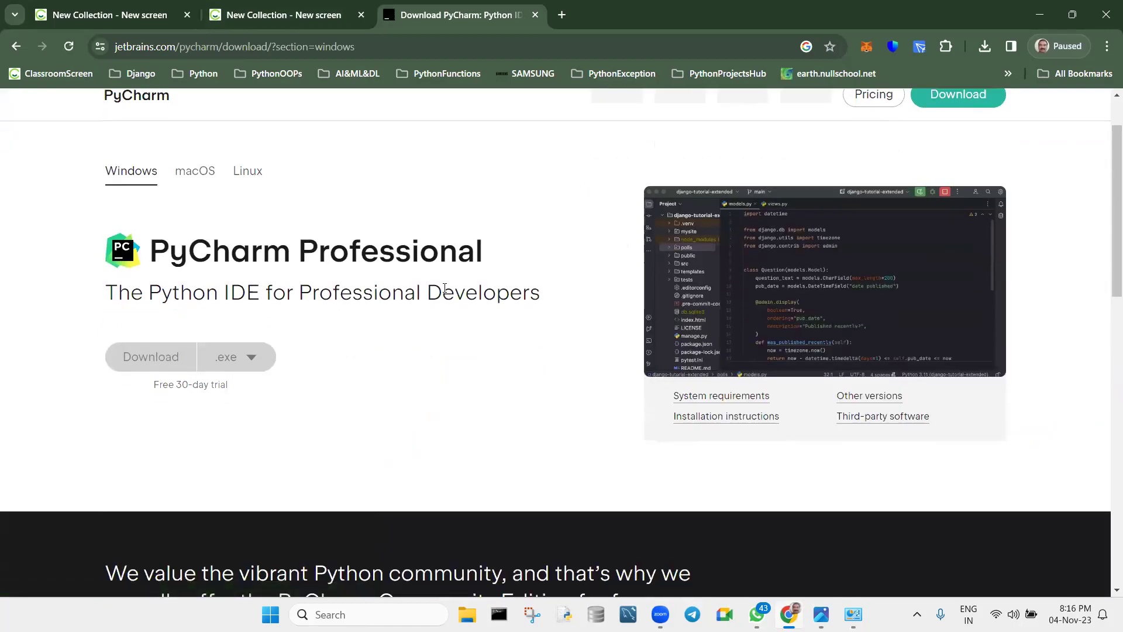
pyautogui.scroll(-1, 444, 288)
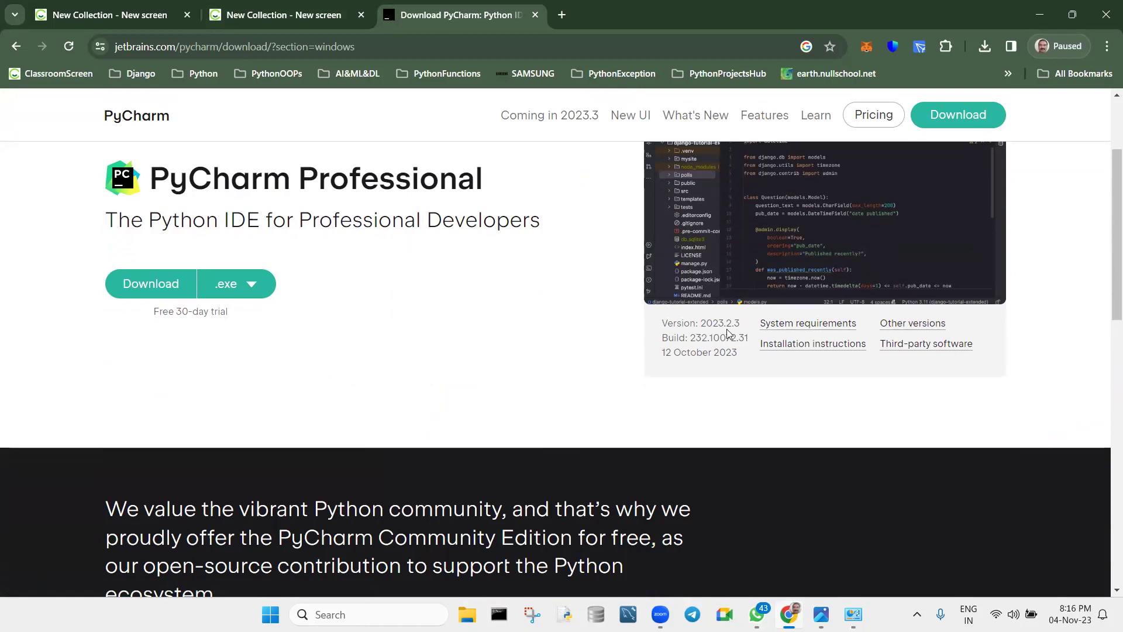
# Show PyCharm's system requirements and raise the browser zoom to 175%.
pyautogui.click(771, 324)
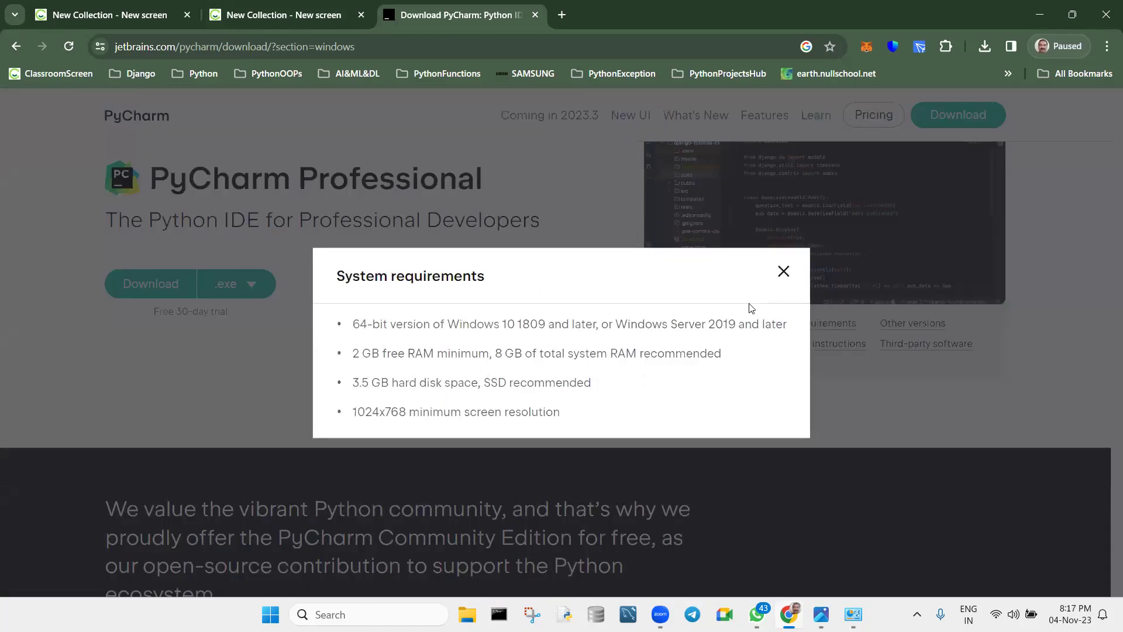
pyautogui.click(1106, 47)
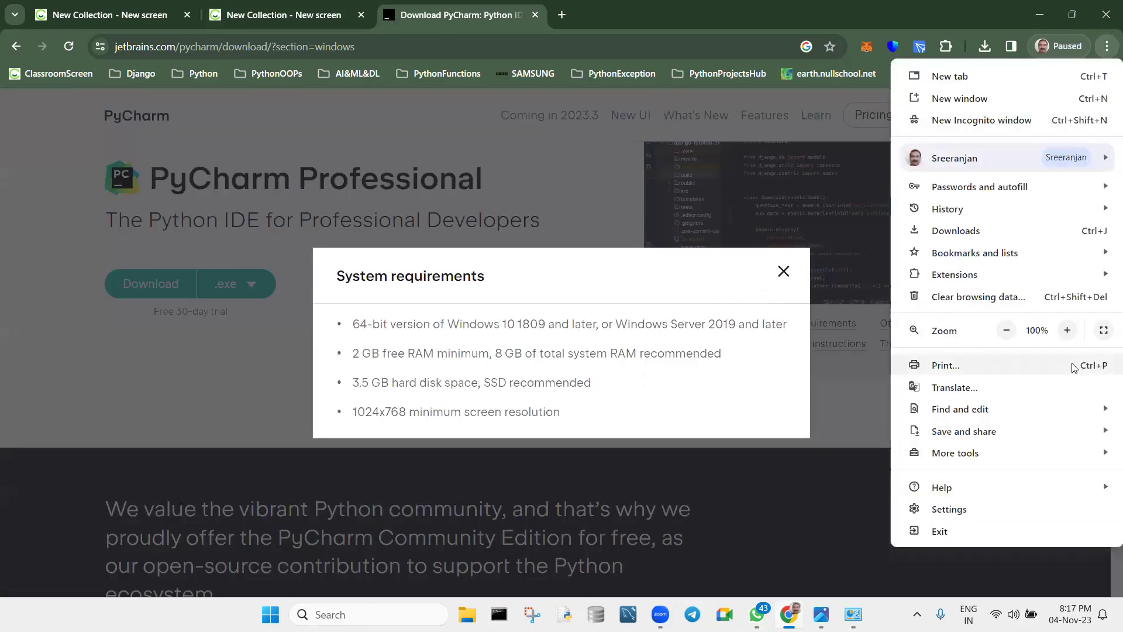
pyautogui.click(1066, 330)
pyautogui.click(1067, 330)
pyautogui.click(1068, 331)
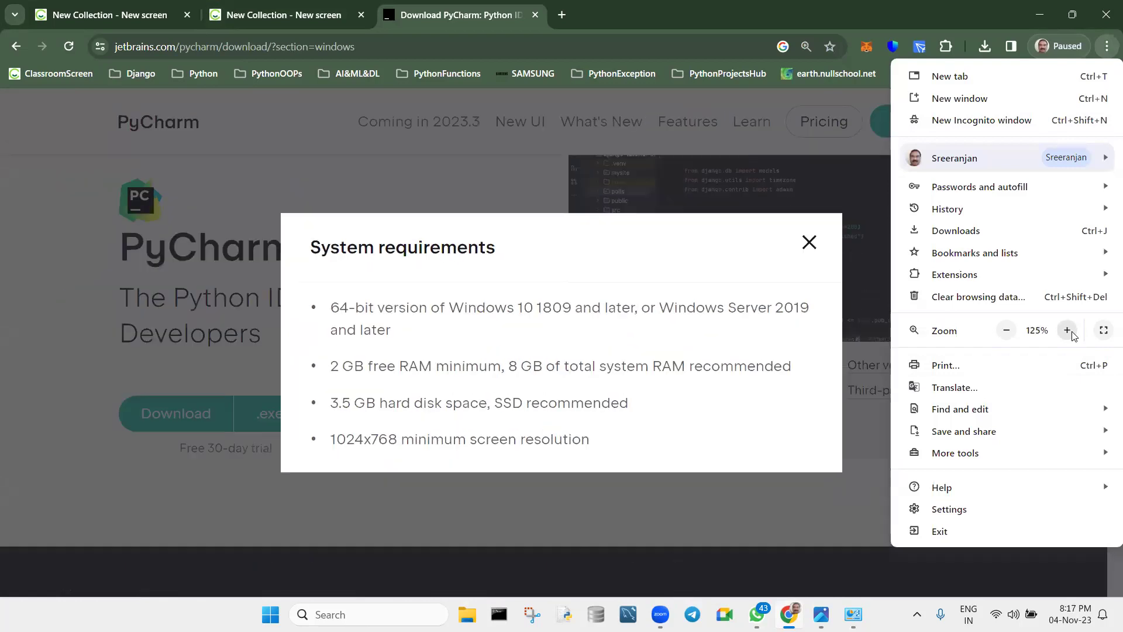
pyautogui.click(1068, 331)
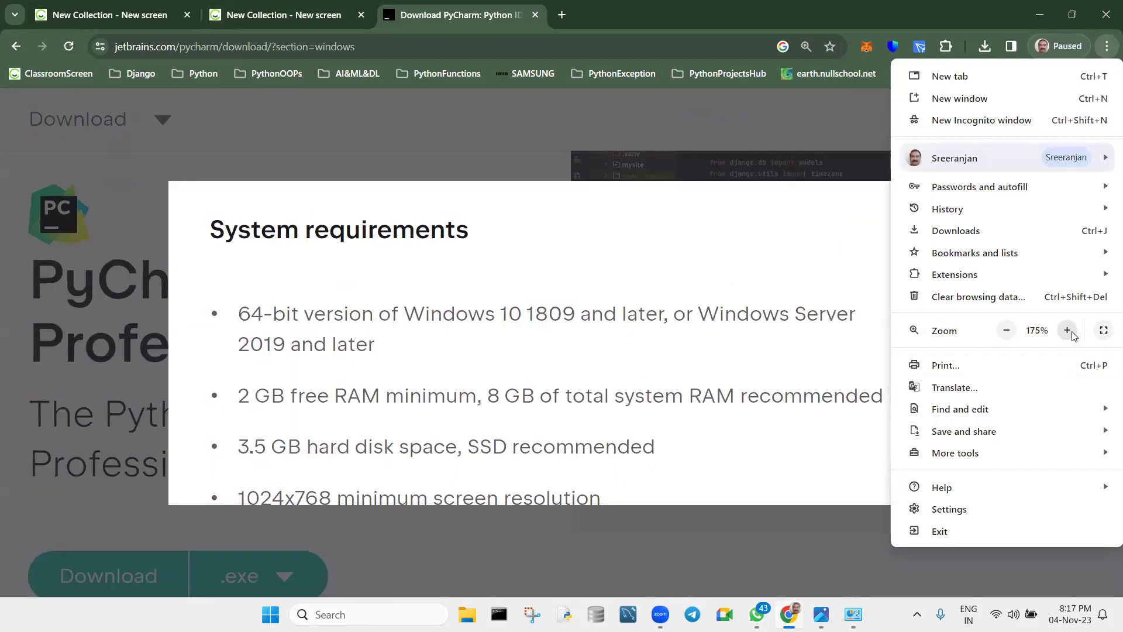
pyautogui.click(711, 477)
# Lower the page zoom to 150% and reopen the system requirements popup.
pyautogui.scroll(-1, 710, 477)
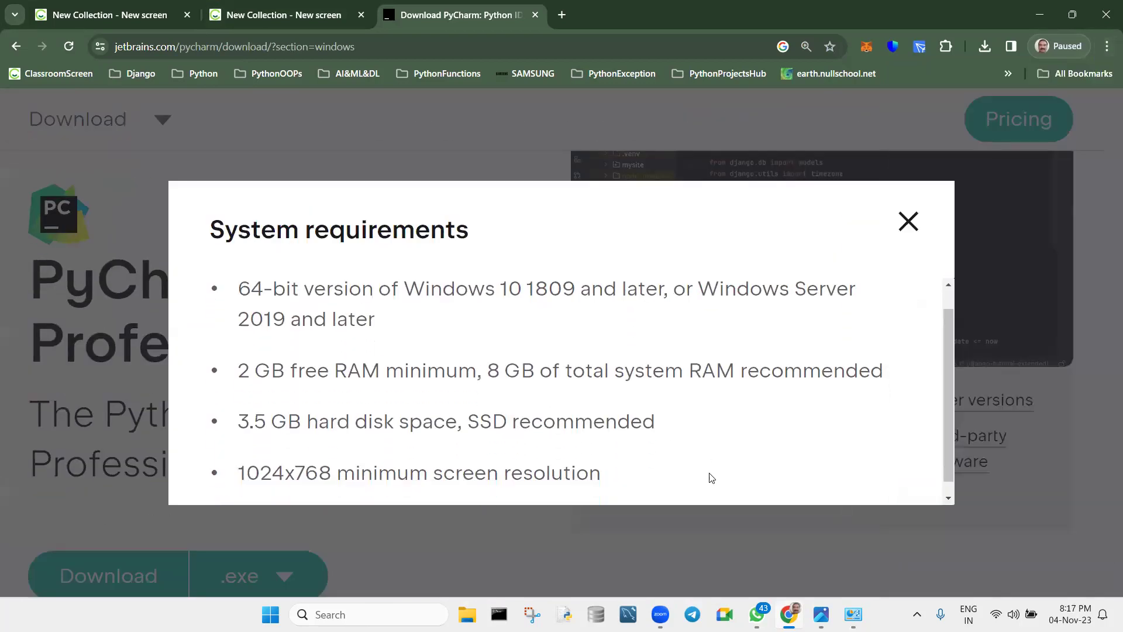
pyautogui.scroll(1, 710, 476)
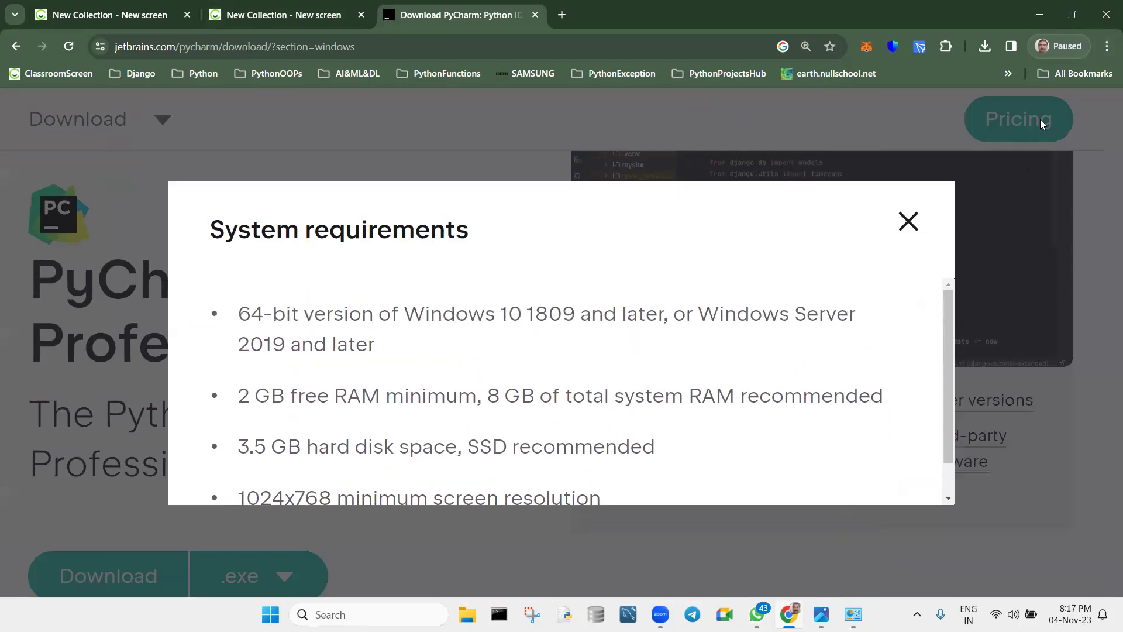
pyautogui.click(1107, 46)
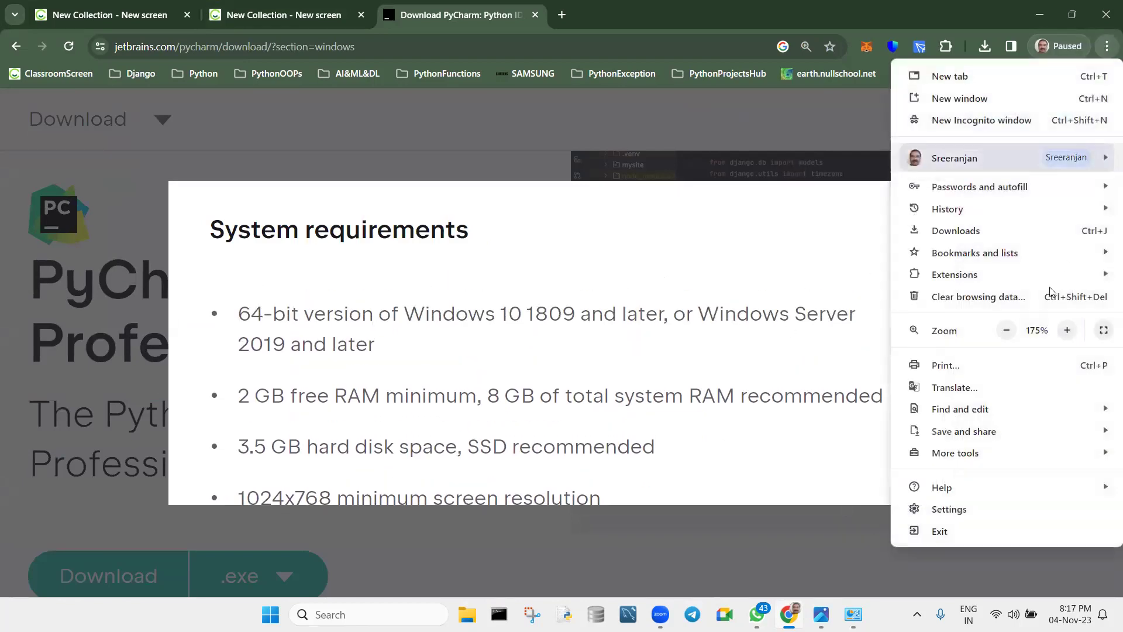
pyautogui.click(1006, 330)
pyautogui.click(794, 523)
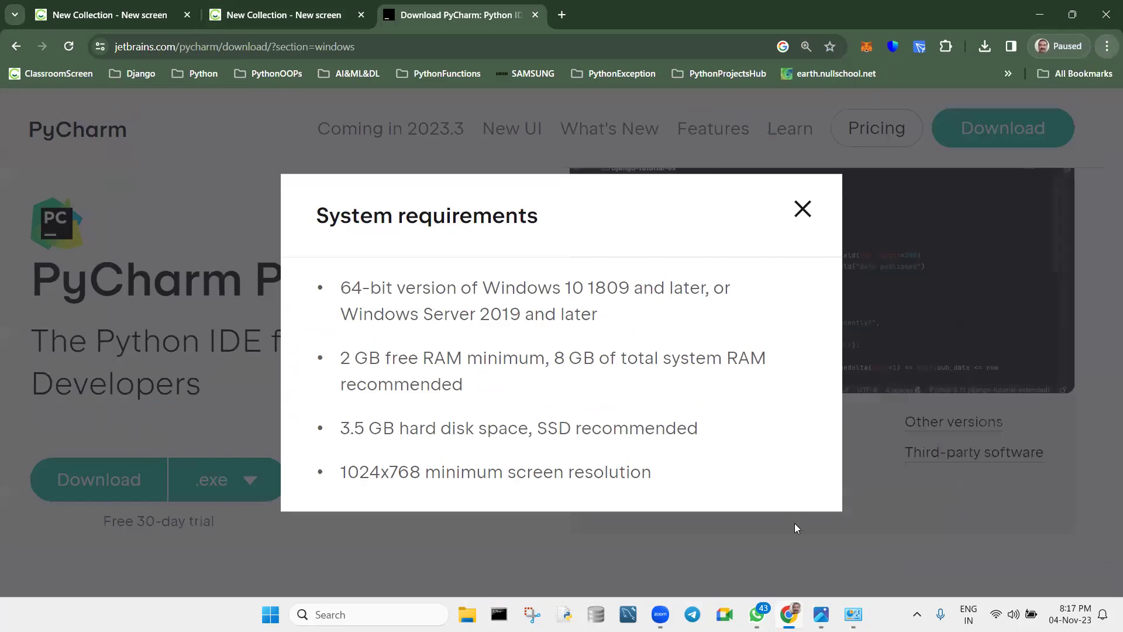
pyautogui.click(795, 523)
pyautogui.click(764, 424)
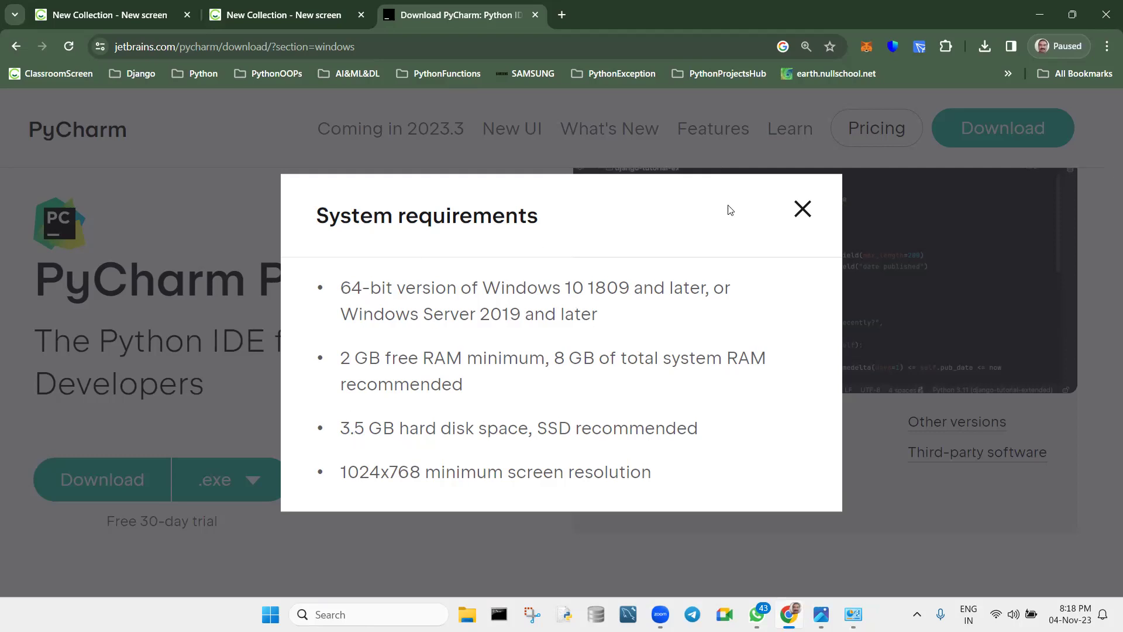
# Close the System requirements popup and reset the page zoom to 100%.
pyautogui.click(803, 208)
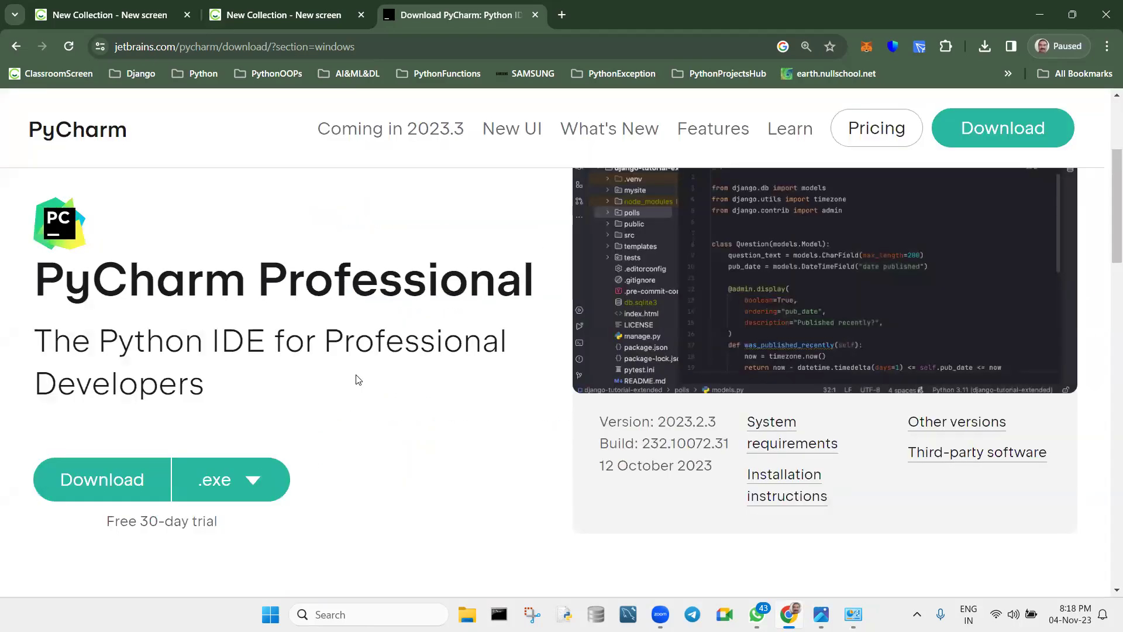
pyautogui.click(1107, 46)
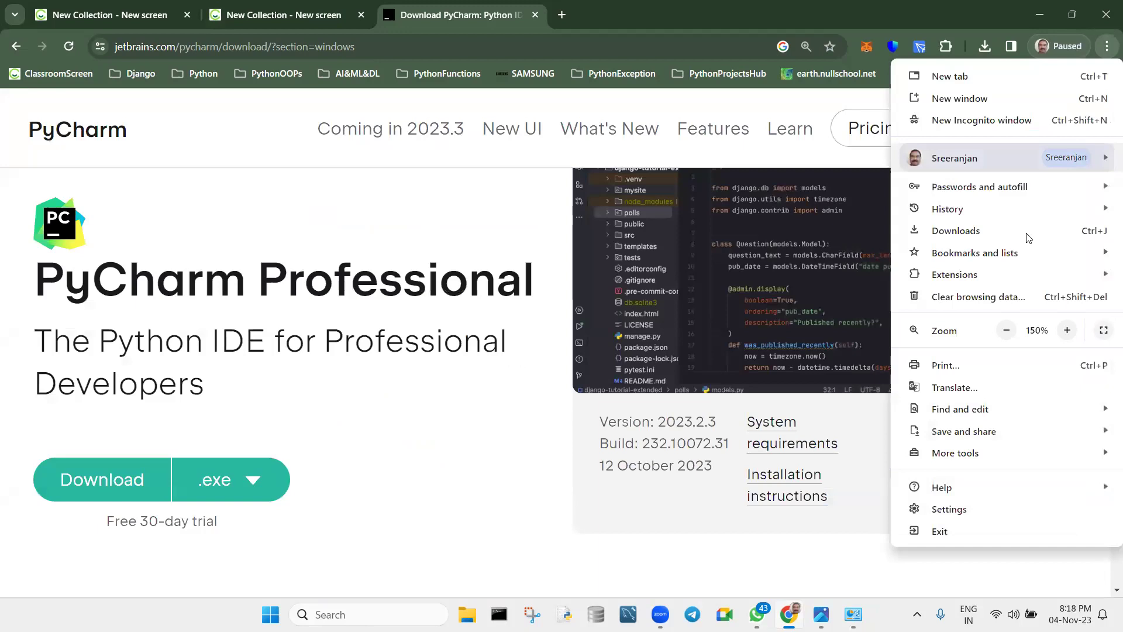
pyautogui.click(1006, 330)
pyautogui.click(1007, 330)
pyautogui.click(1006, 330)
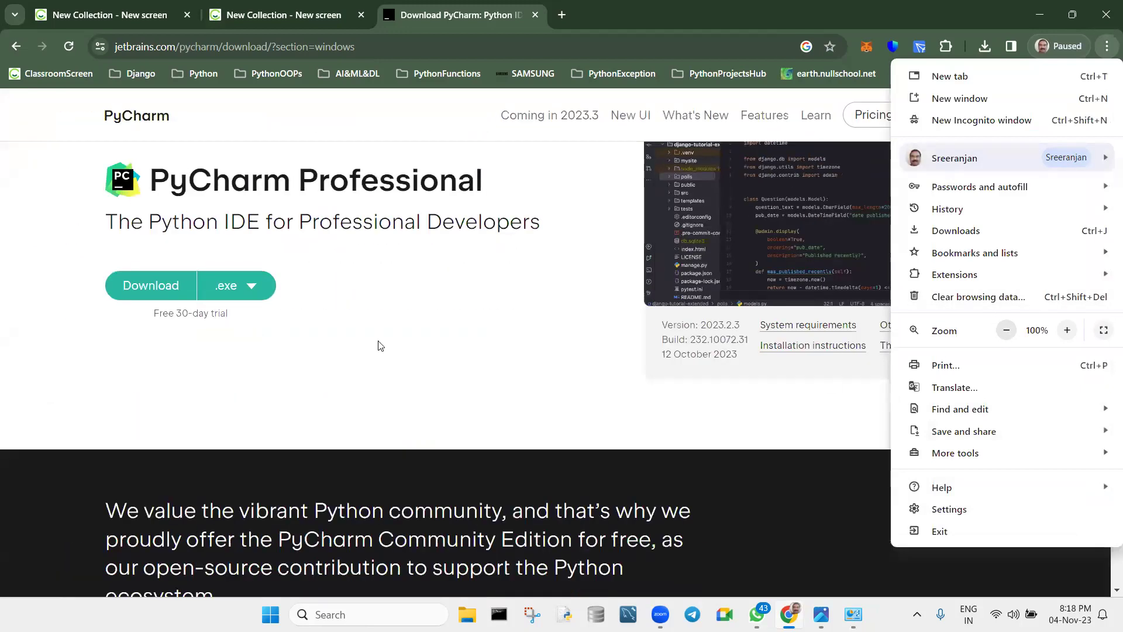
pyautogui.click(343, 334)
# Preview the macOS and Linux download options, then switch back to Windows.
pyautogui.scroll(-7, 343, 333)
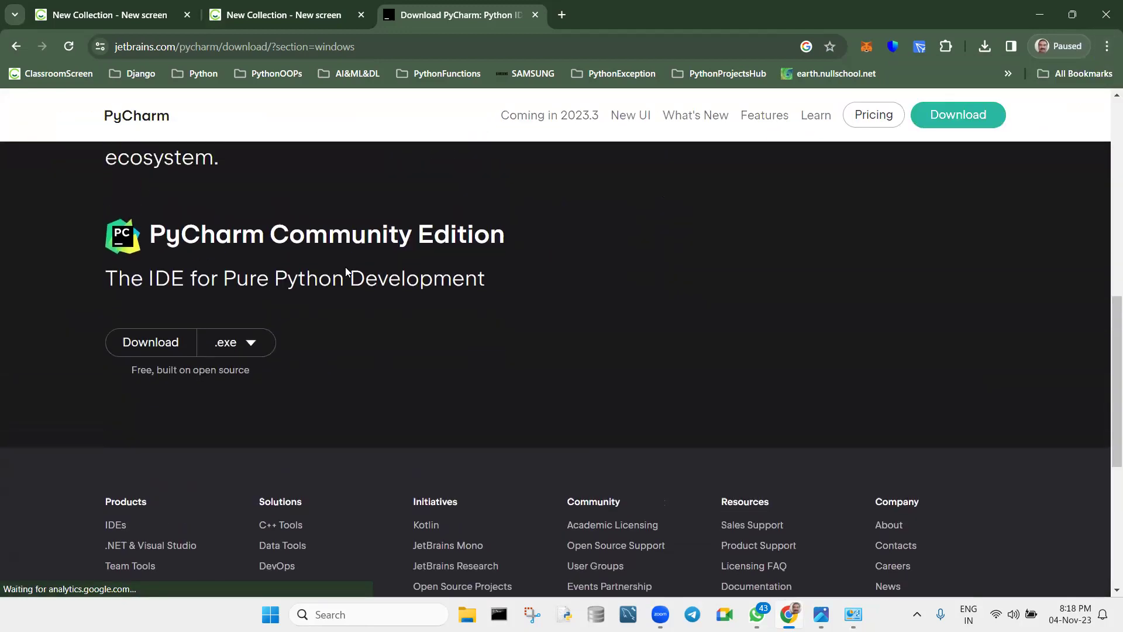
pyautogui.scroll(1, 182, 316)
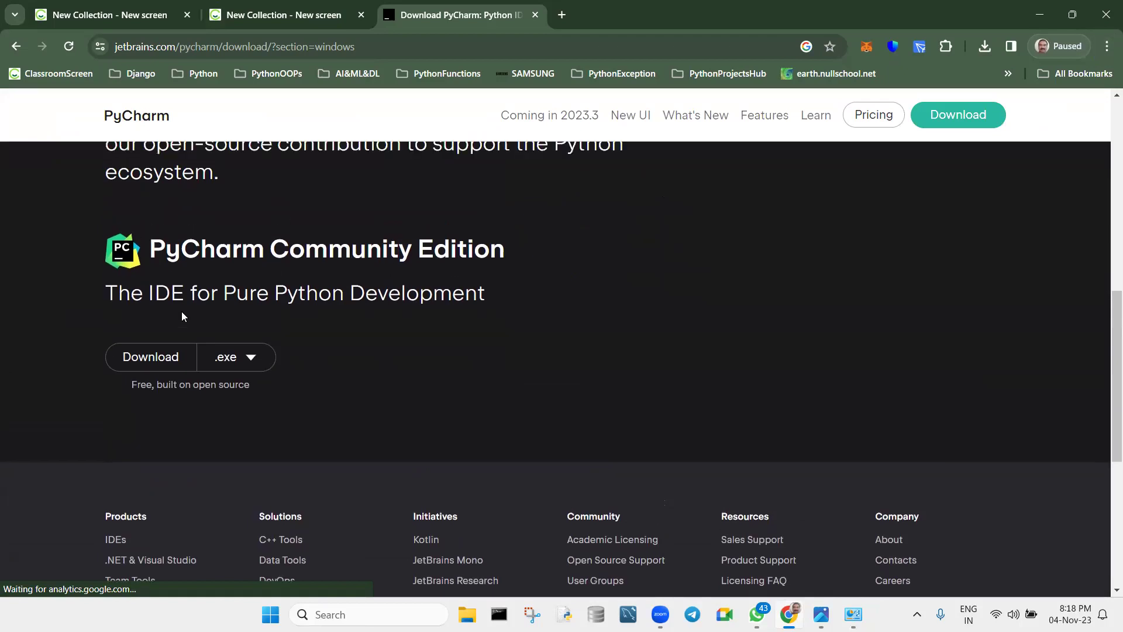
pyautogui.scroll(10, 183, 317)
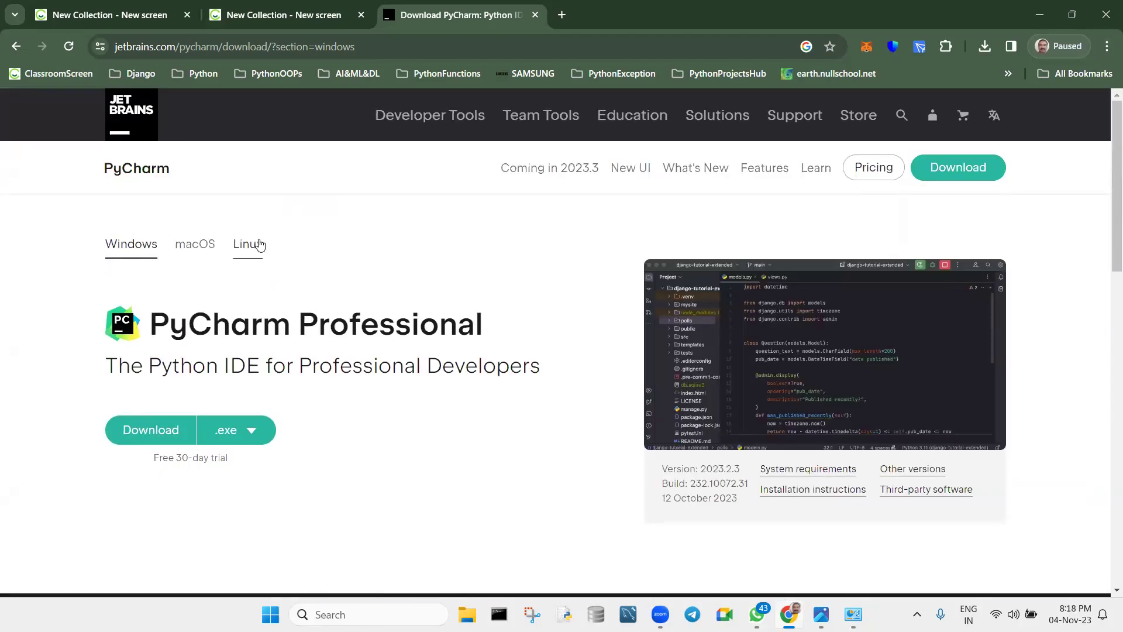
pyautogui.click(207, 245)
pyautogui.click(237, 245)
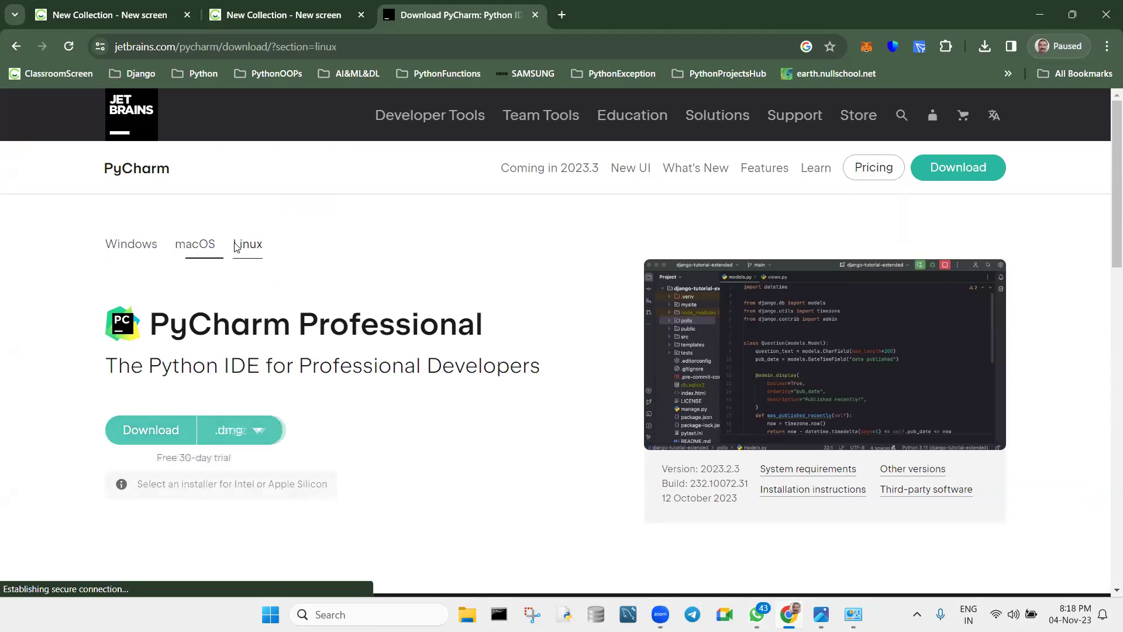
pyautogui.click(119, 245)
# Highlight the section in the address bar, recheck the OS tabs, and scroll to Windows Community Edition.
pyautogui.click(363, 46)
pyautogui.moveTo(355, 47); pyautogui.dragTo(315, 52)
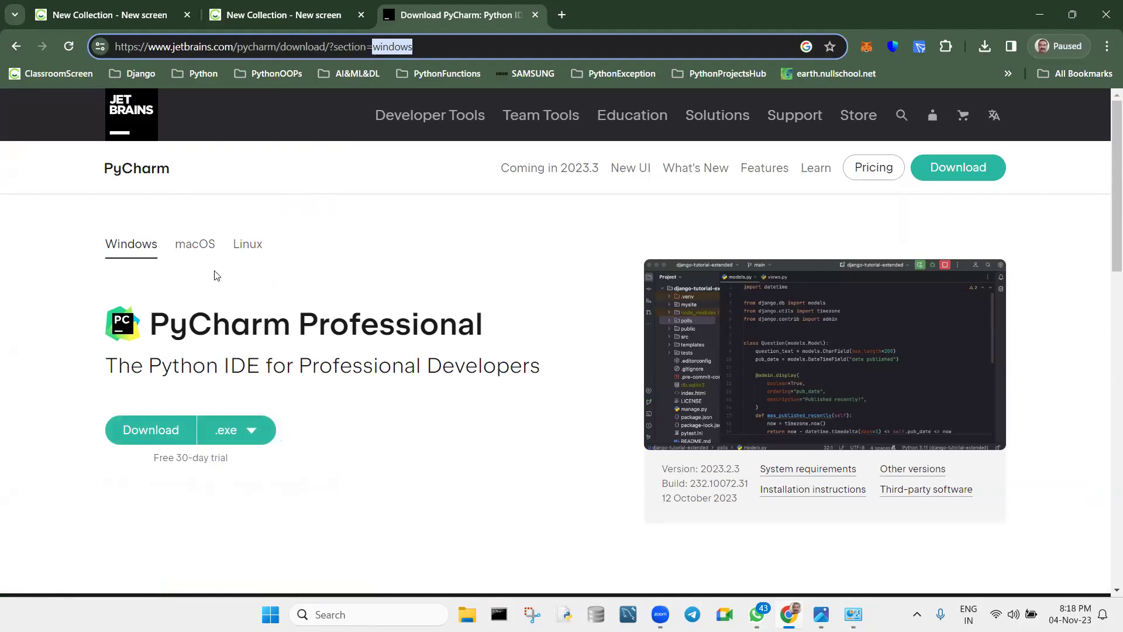
pyautogui.click(194, 246)
pyautogui.click(245, 244)
pyautogui.click(194, 246)
pyautogui.click(120, 244)
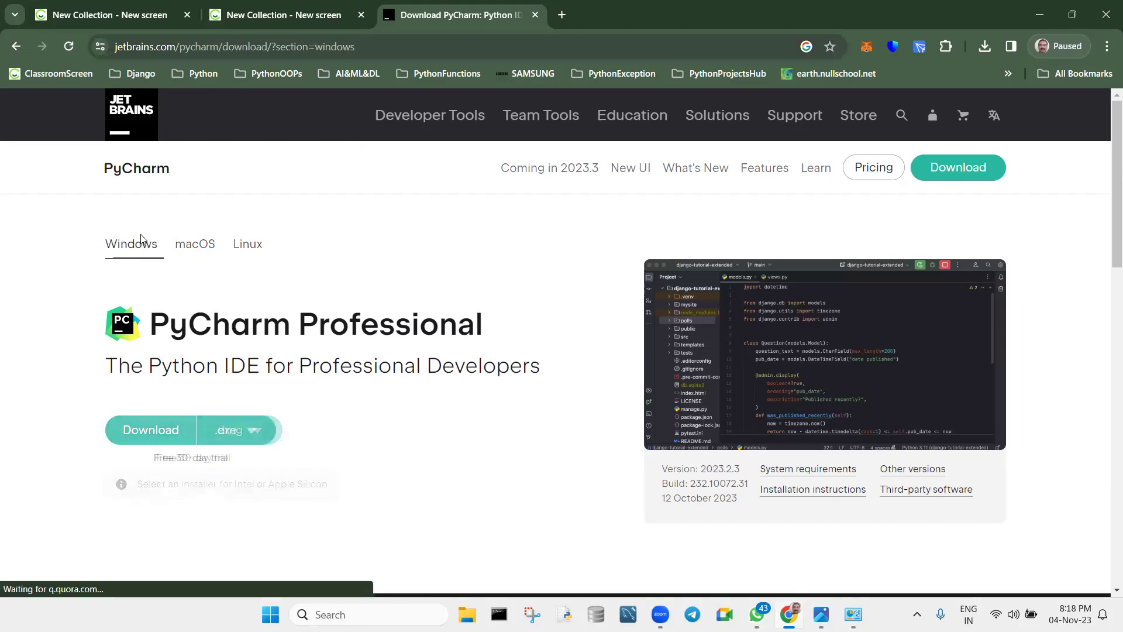
pyautogui.scroll(-8, 368, 287)
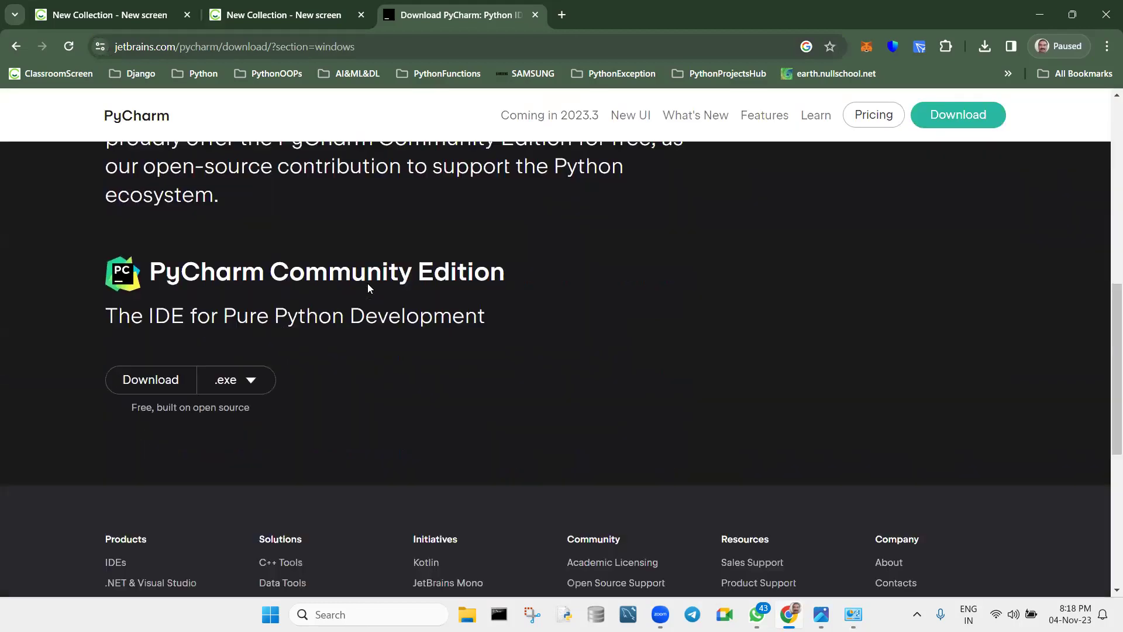
# Download the Community Edition installer, saving pycharm-community-2023.2.3 to the Desktop.
pyautogui.click(144, 274)
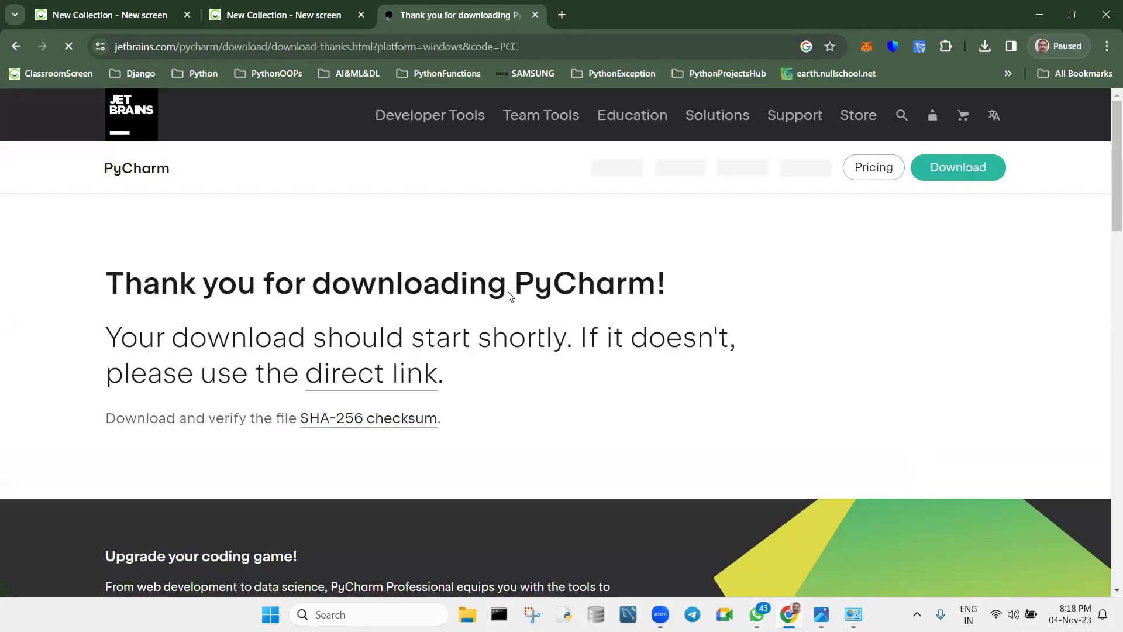
pyautogui.scroll(-5, 508, 292)
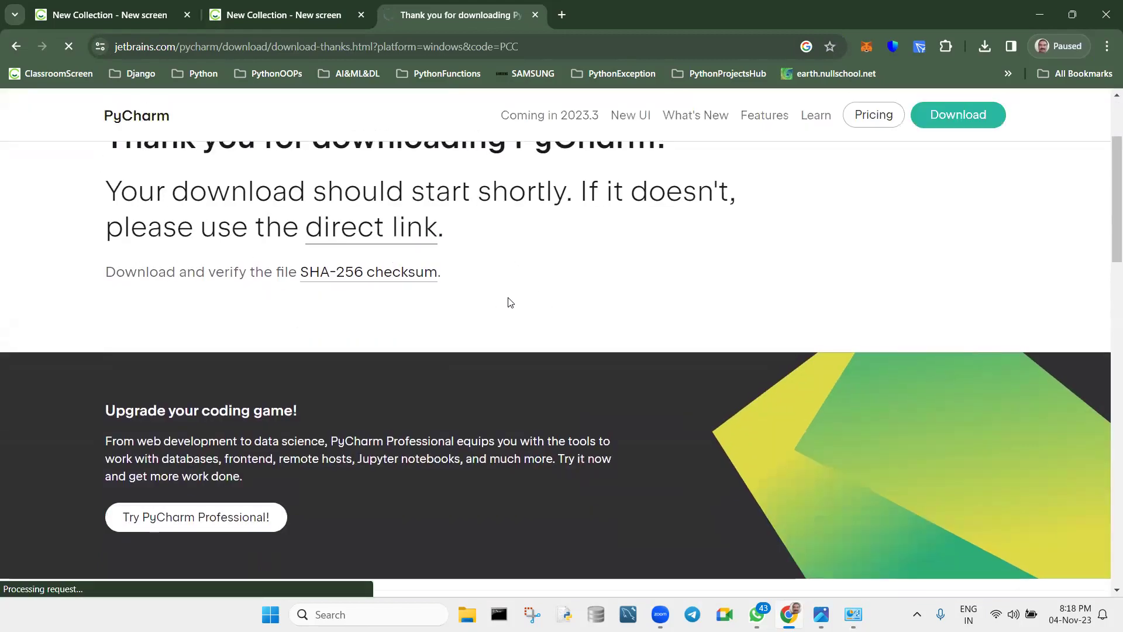
pyautogui.scroll(-5, 500, 304)
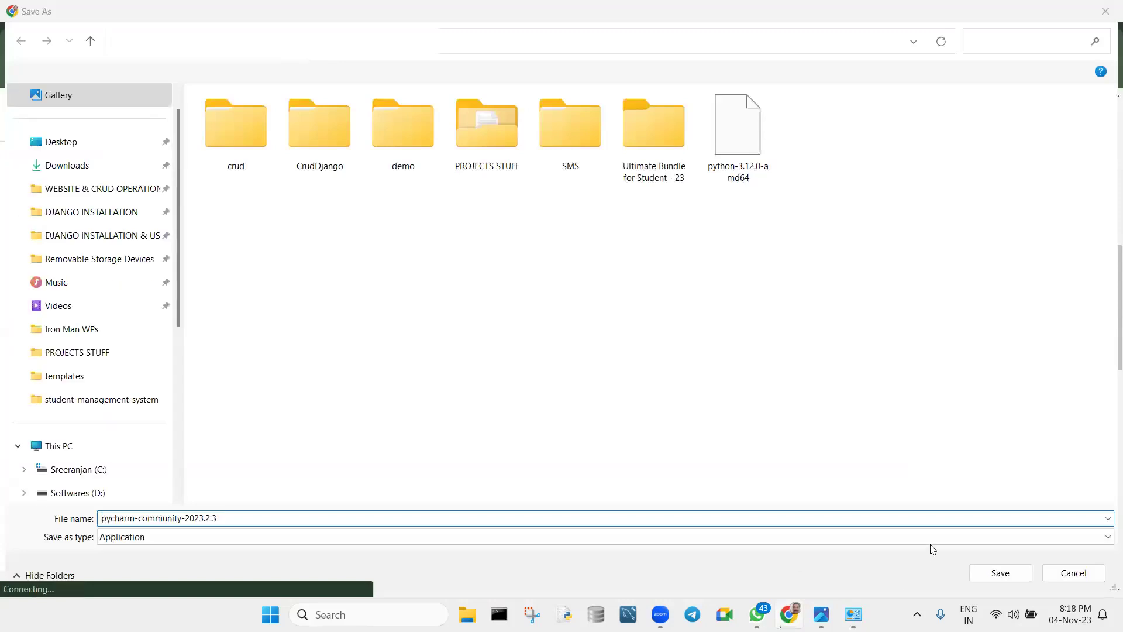
pyautogui.click(993, 577)
pyautogui.click(184, 322)
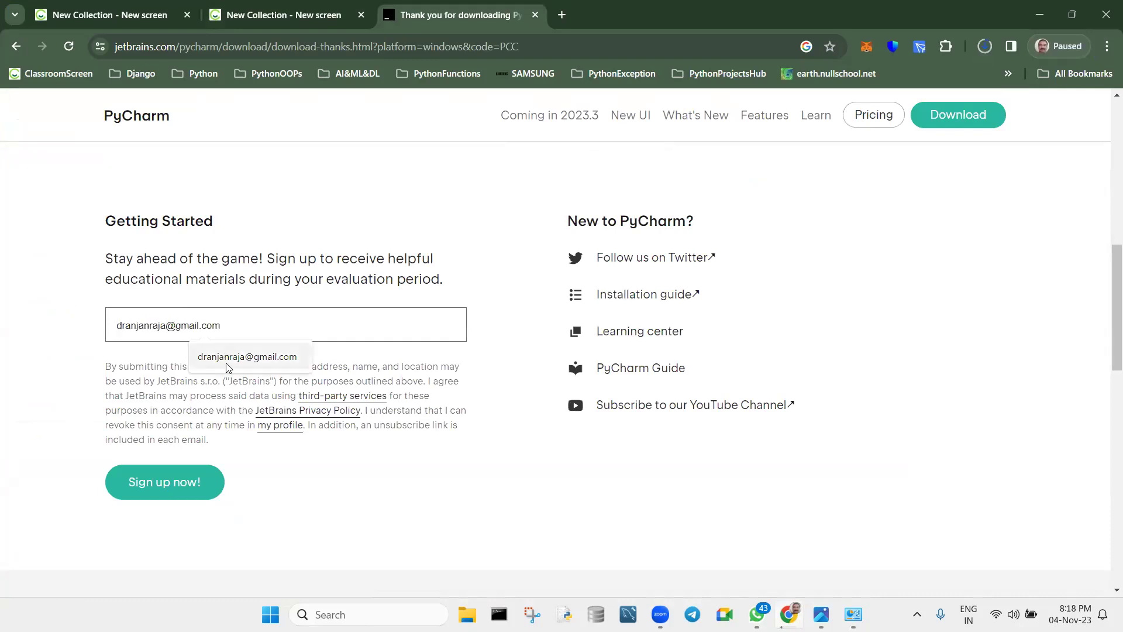
pyautogui.click(463, 275)
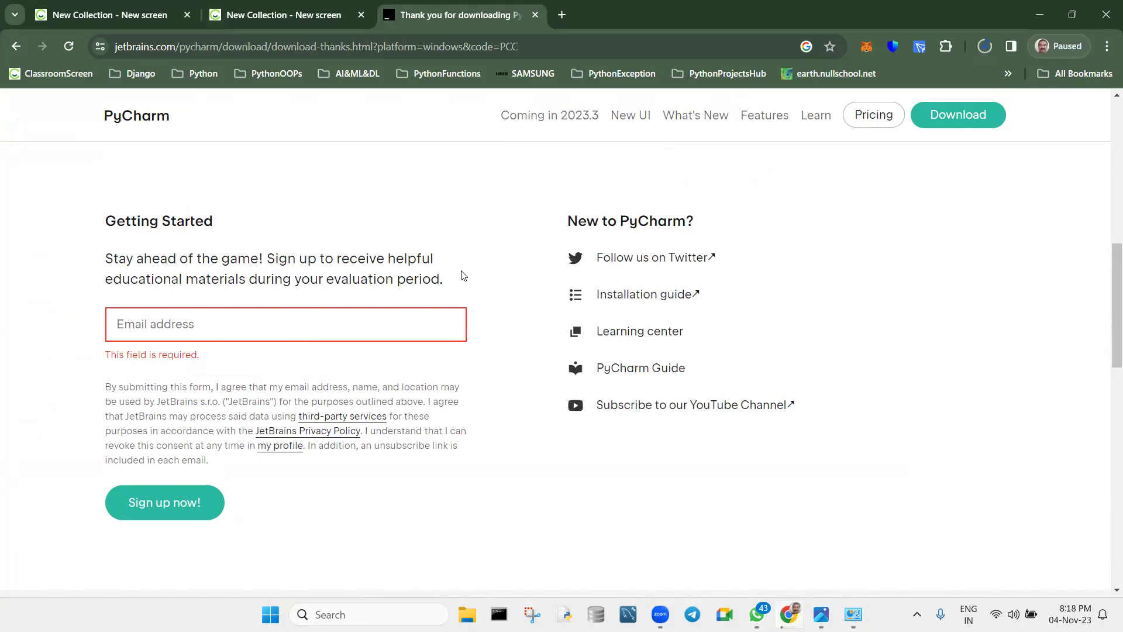
pyautogui.scroll(3, 463, 275)
pyautogui.scroll(5, 463, 275)
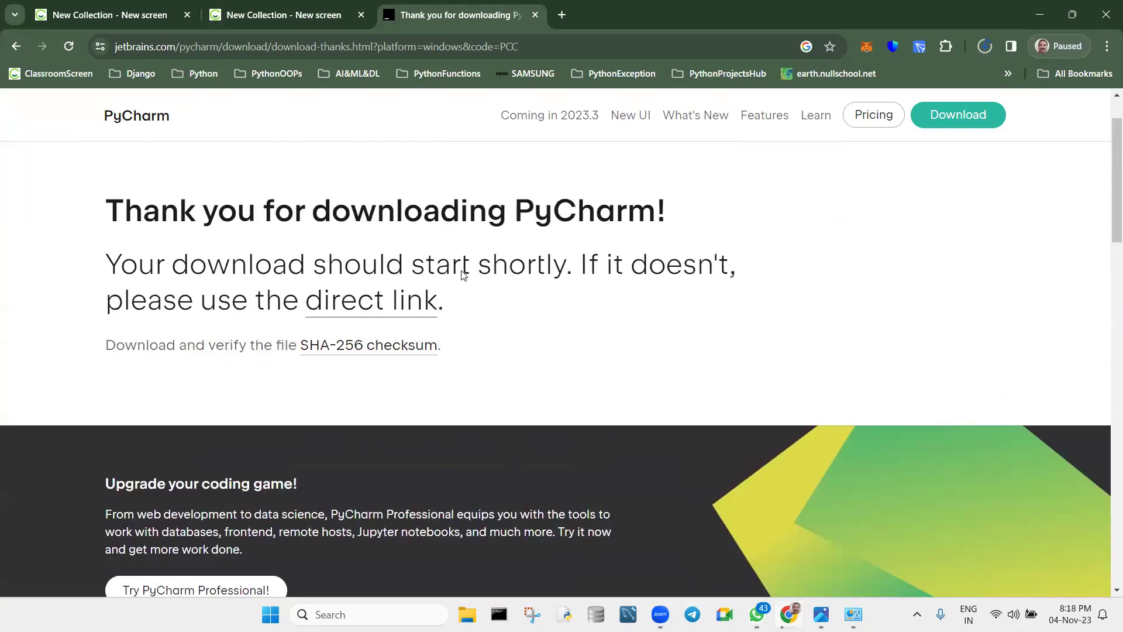
pyautogui.scroll(1, 462, 274)
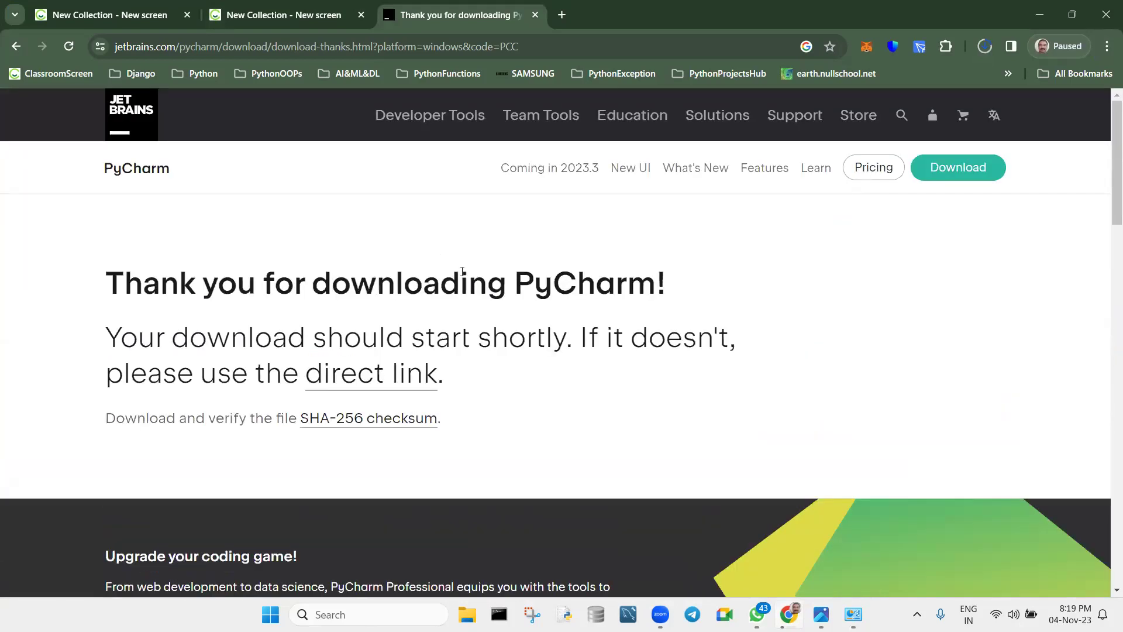
pyautogui.scroll(-10, 462, 271)
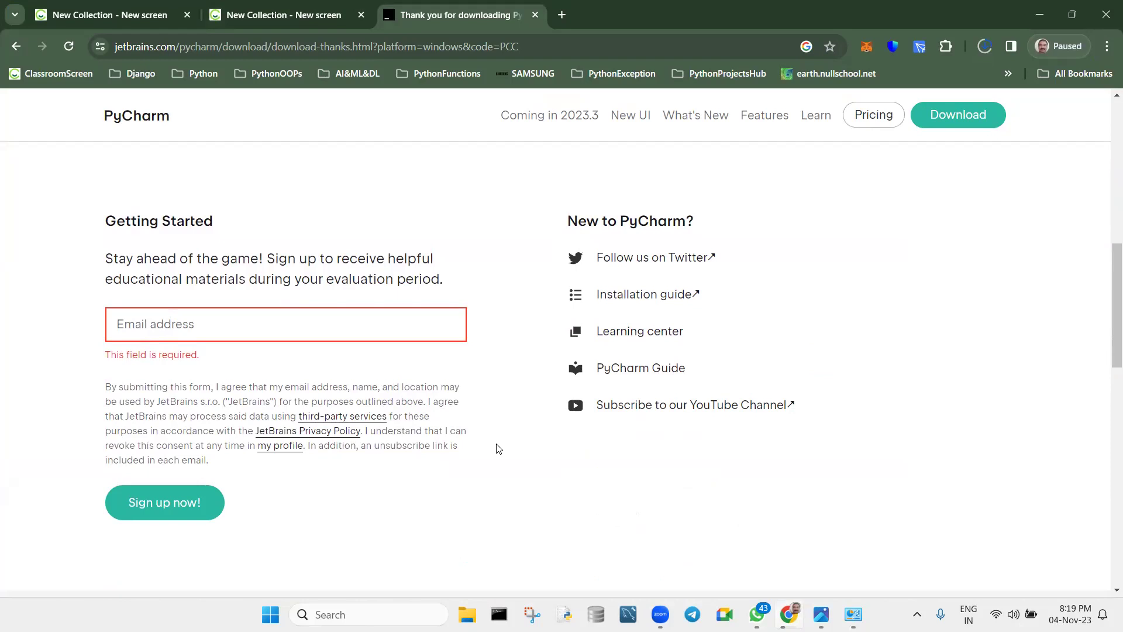
pyautogui.scroll(-6, 498, 449)
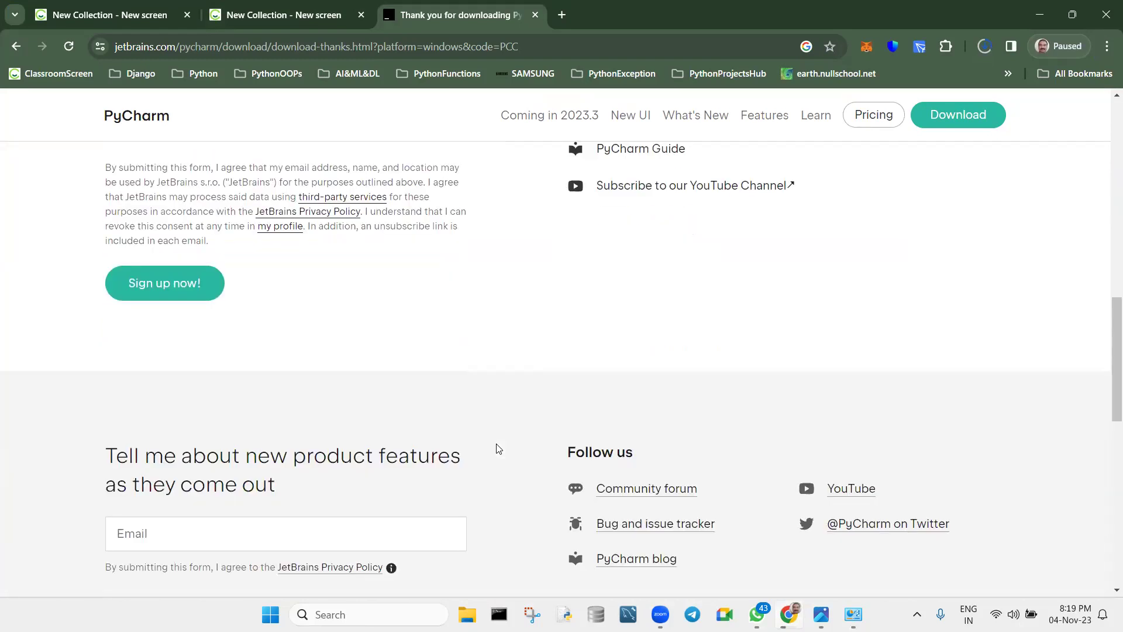
pyautogui.scroll(15, 499, 449)
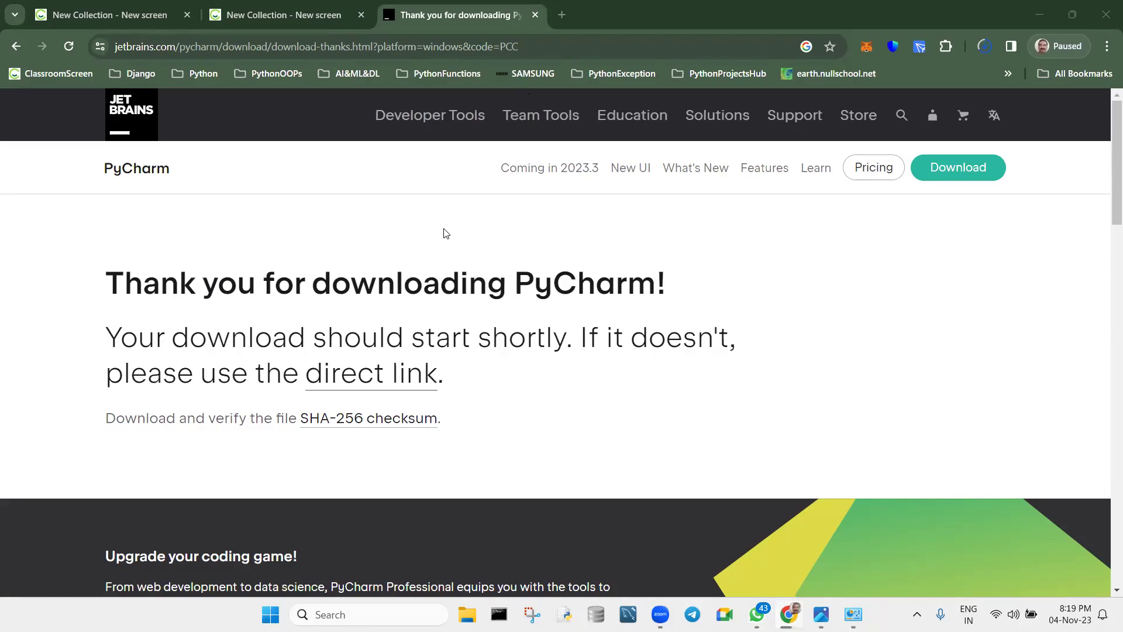
# Close the PyCharm download tab, restore the browser window, and refresh the Windows desktop.
pyautogui.click(536, 16)
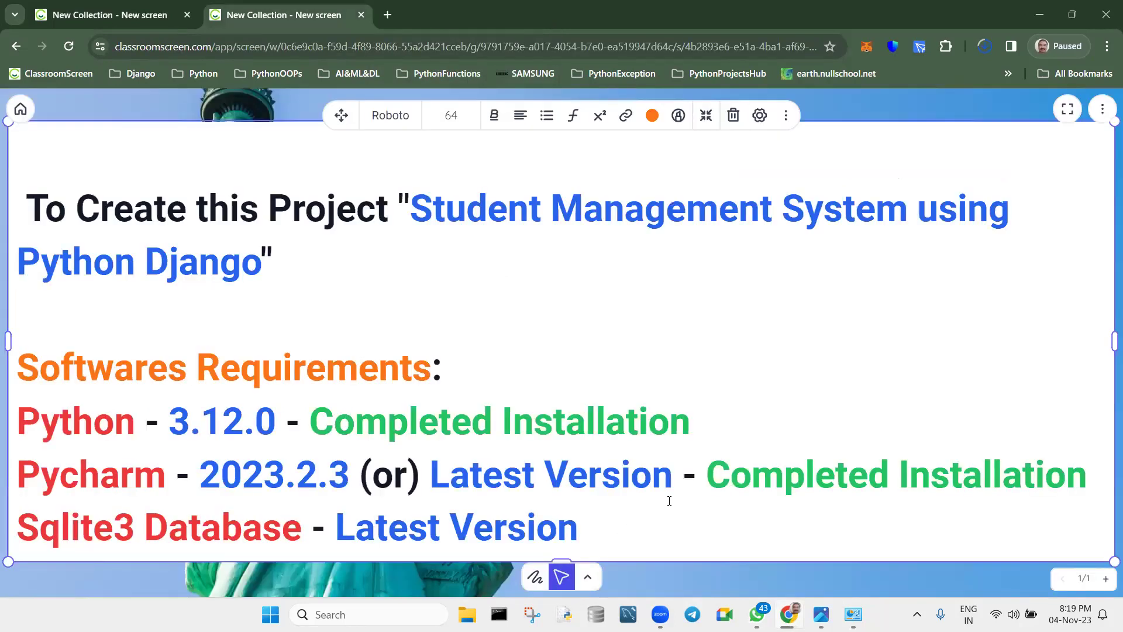
pyautogui.moveTo(683, 478); pyautogui.dragTo(1096, 475)
pyautogui.click(920, 372)
pyautogui.click(1072, 14)
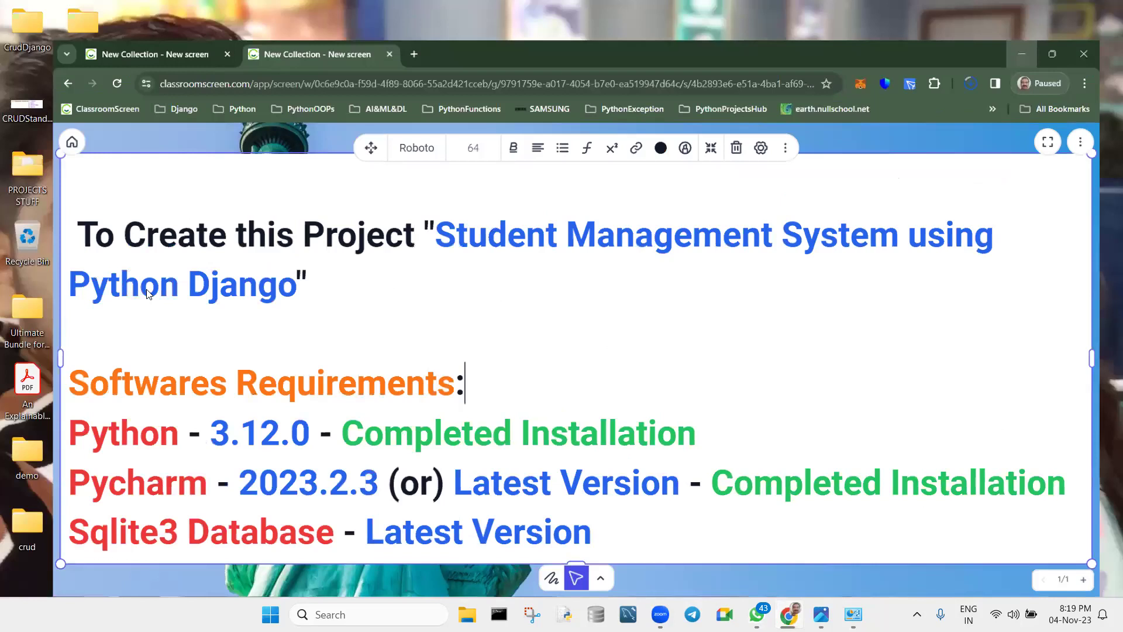
pyautogui.press('super+d')
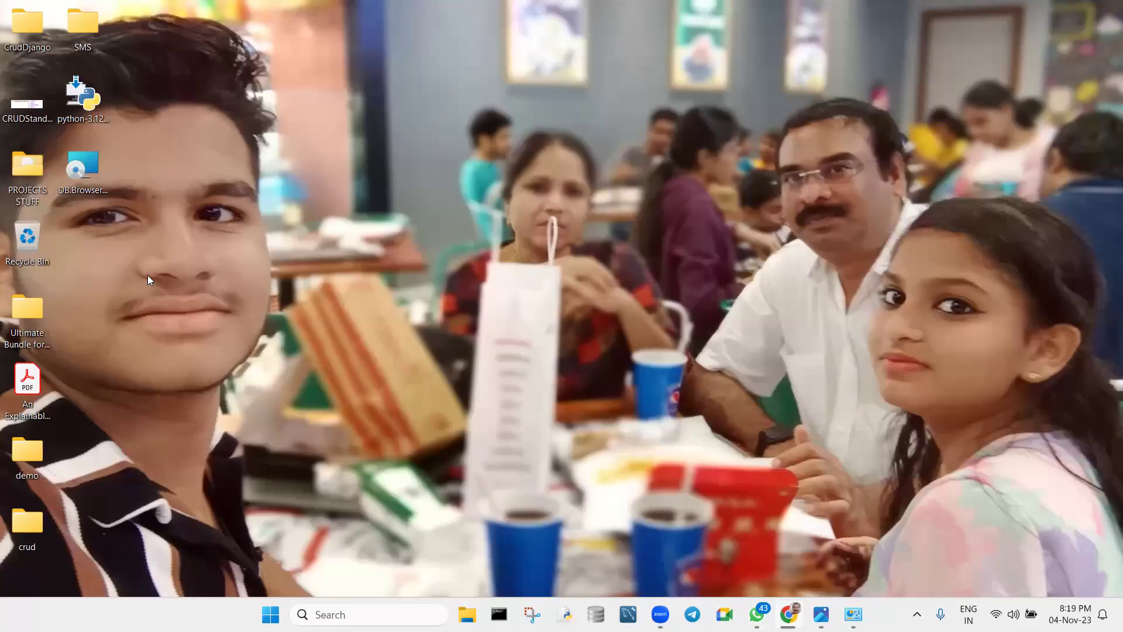
pyautogui.rightClick(248, 228)
pyautogui.click(276, 292)
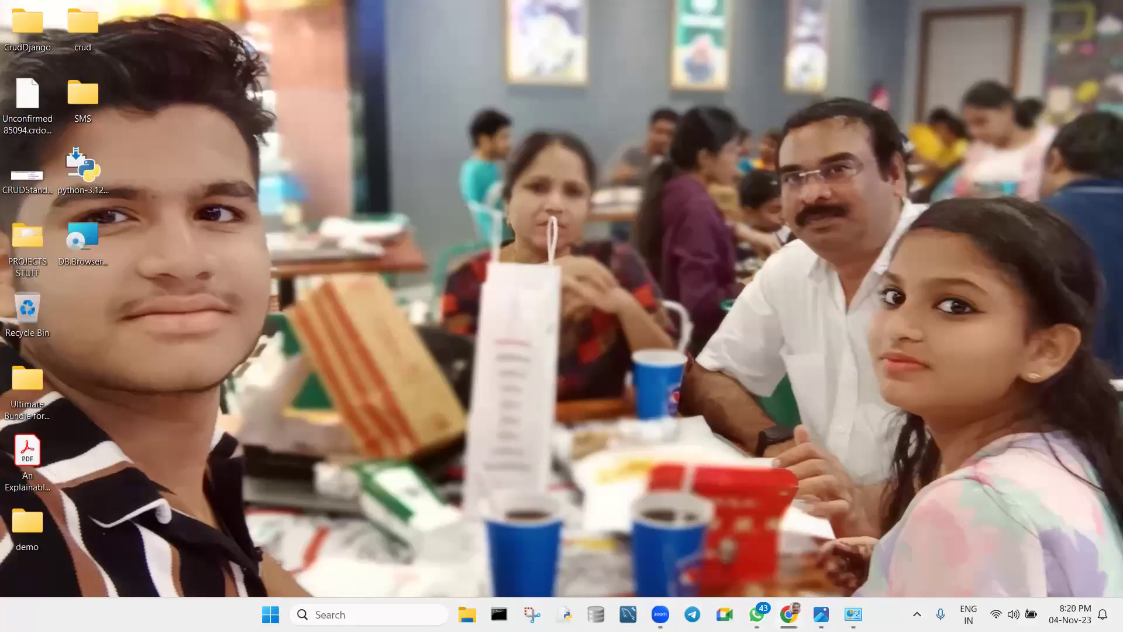
# Maximize the ClassroomScreen notes, run pycharm-community-2023.2.3.exe from recent downloads, then show the desktop.
pyautogui.click(789, 614)
pyautogui.press('super+Up')
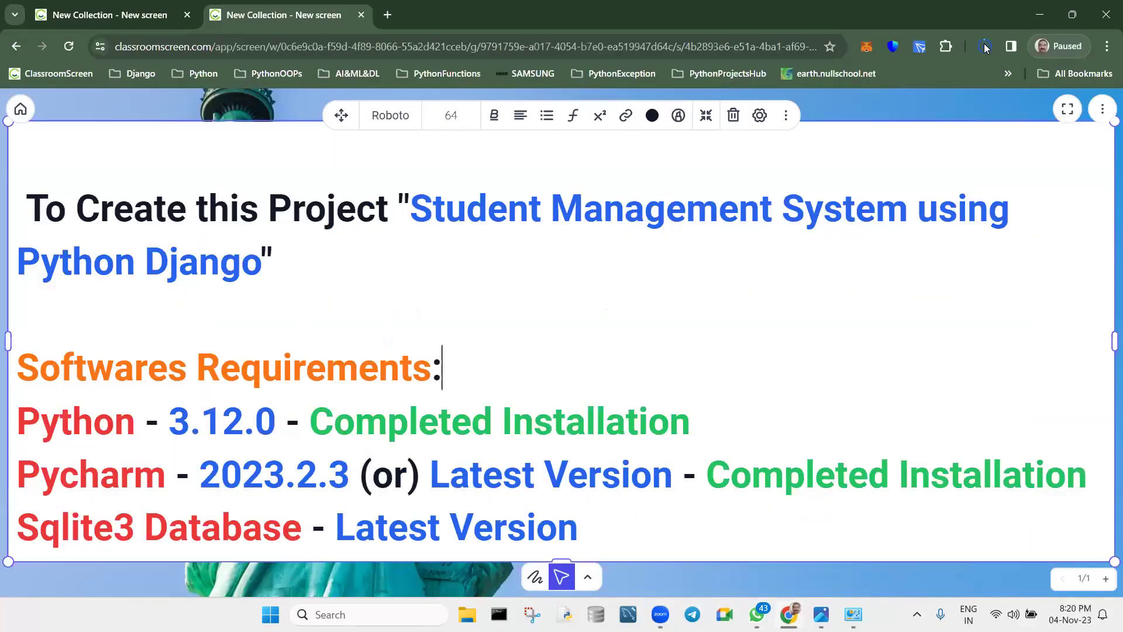
pyautogui.click(985, 47)
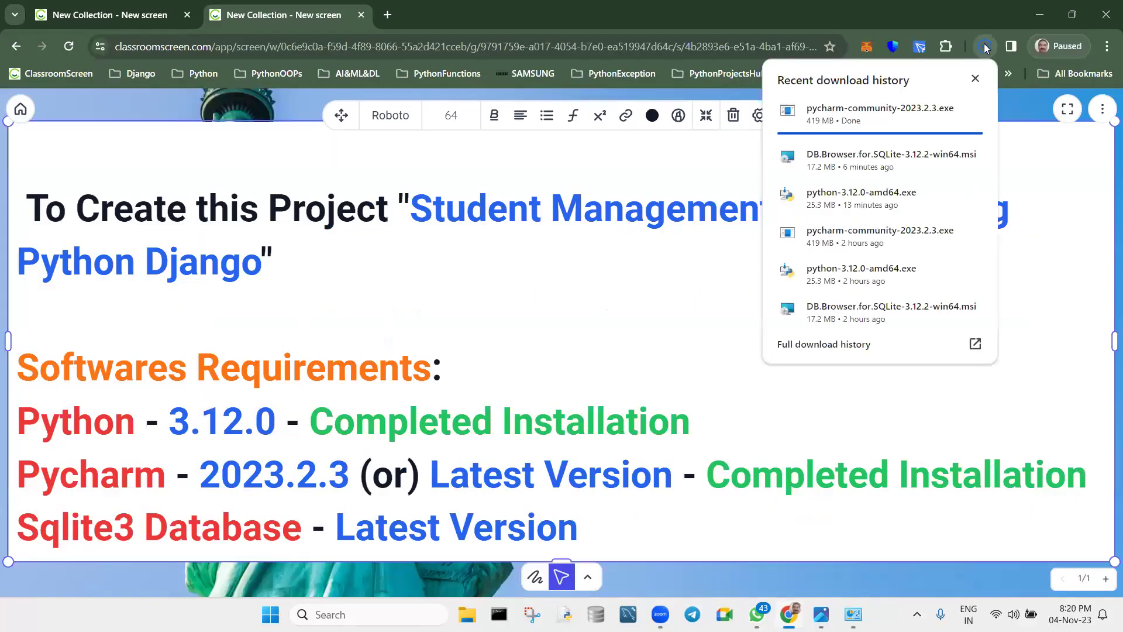
pyautogui.click(860, 102)
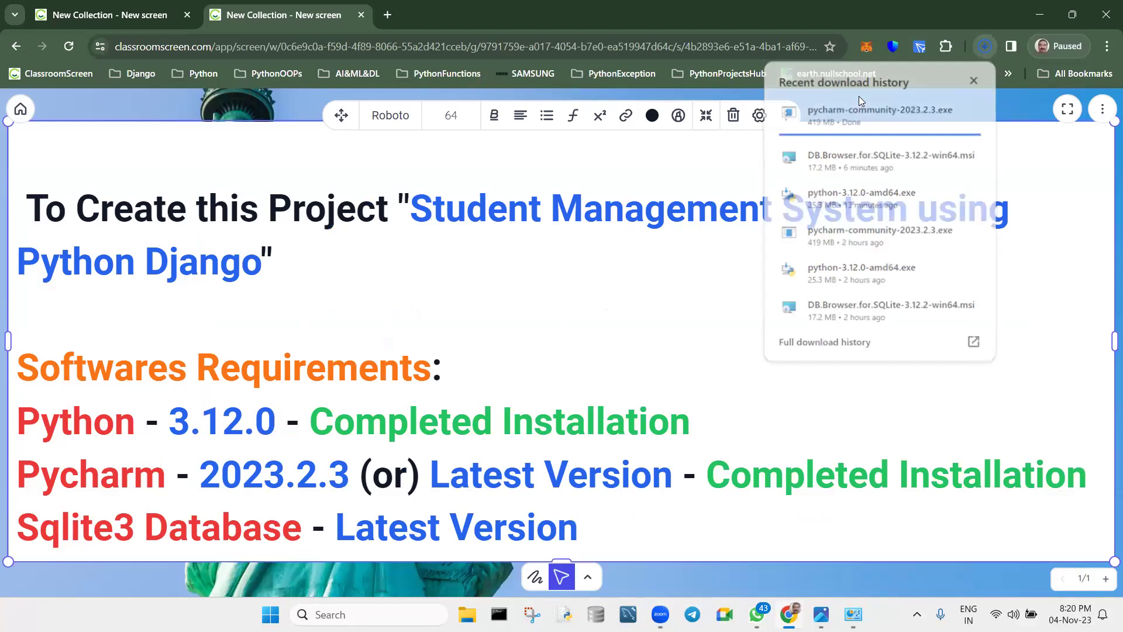
pyautogui.press('super+d')
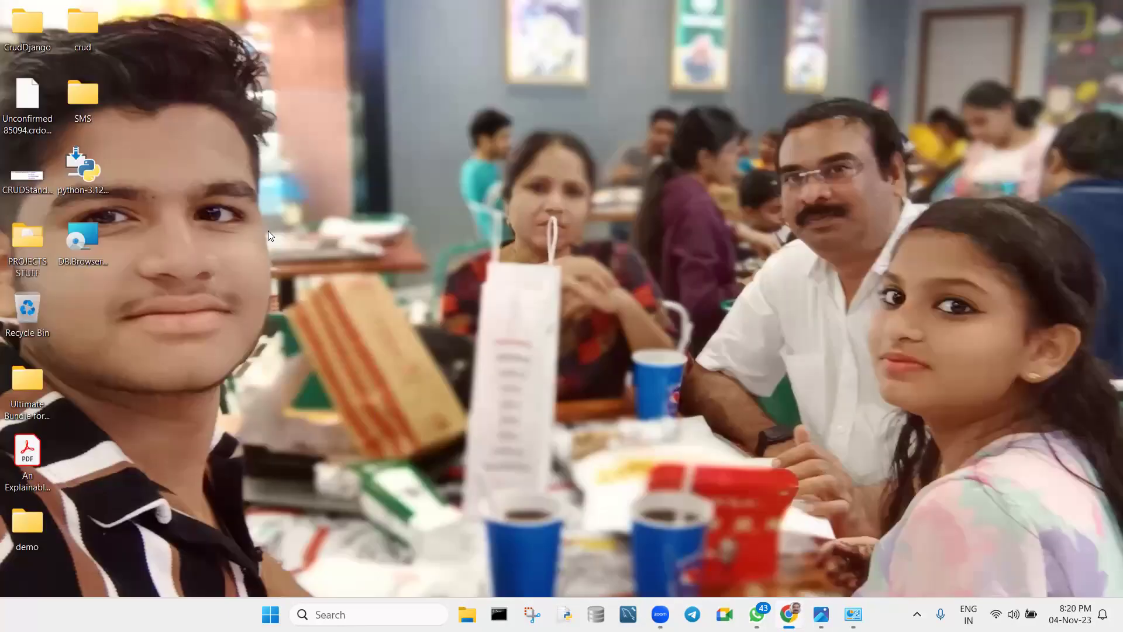
# Refresh the Windows desktop from its right-click menu while the setup wizard loads.
pyautogui.rightClick(281, 253)
pyautogui.click(281, 252)
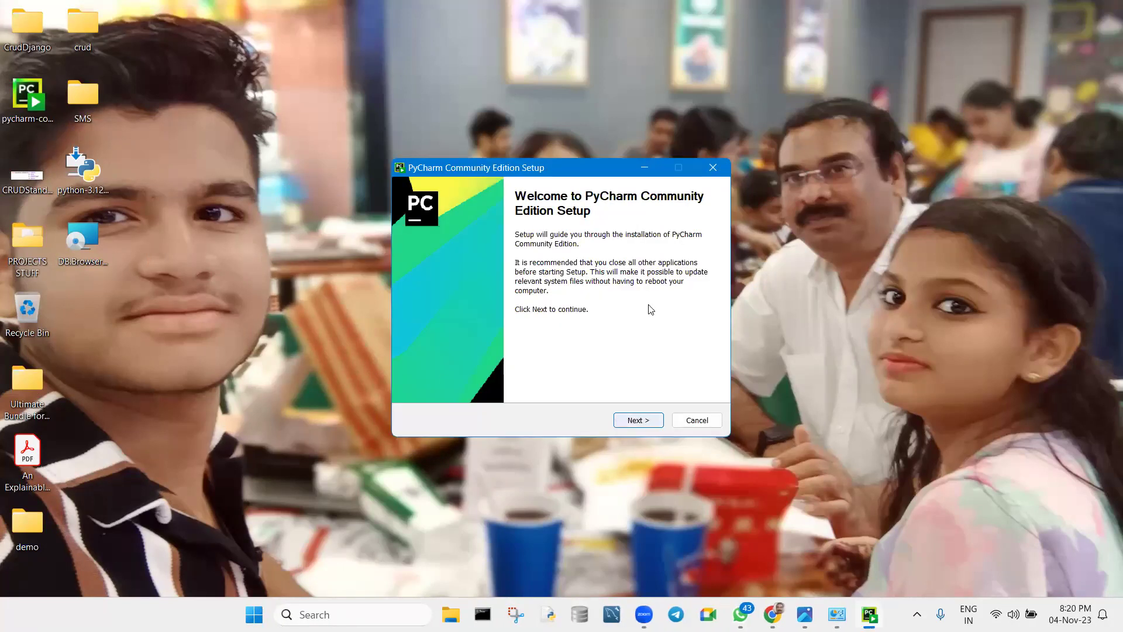
# Keep the default location, tick desktop shortcut, Open Folder as Project, .py association and PATH, then install.
pyautogui.click(646, 421)
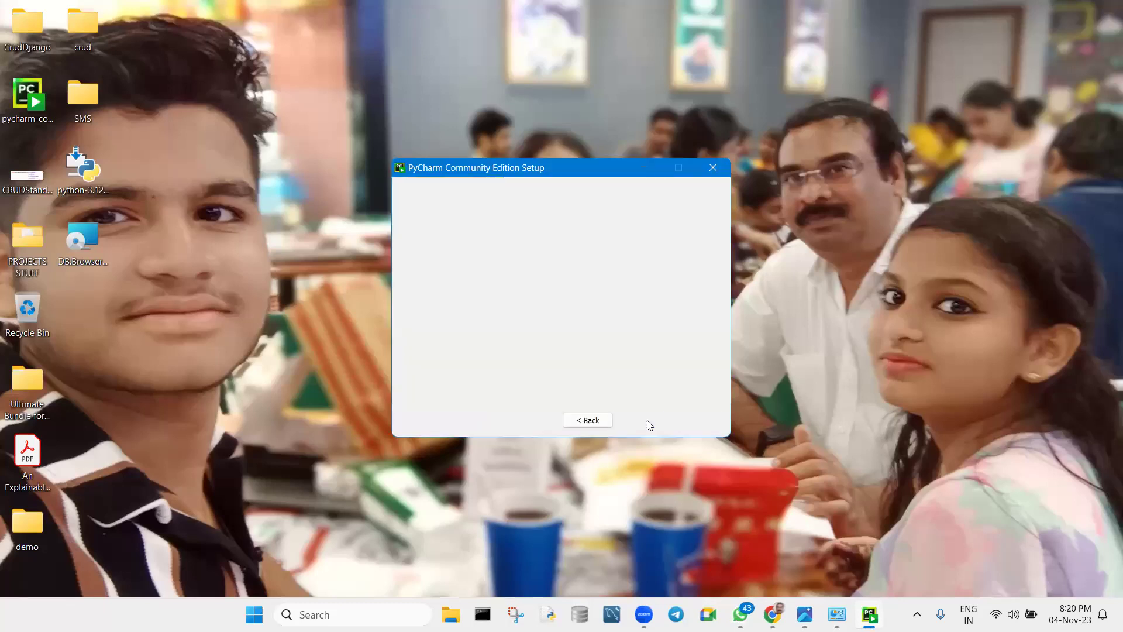
pyautogui.click(647, 421)
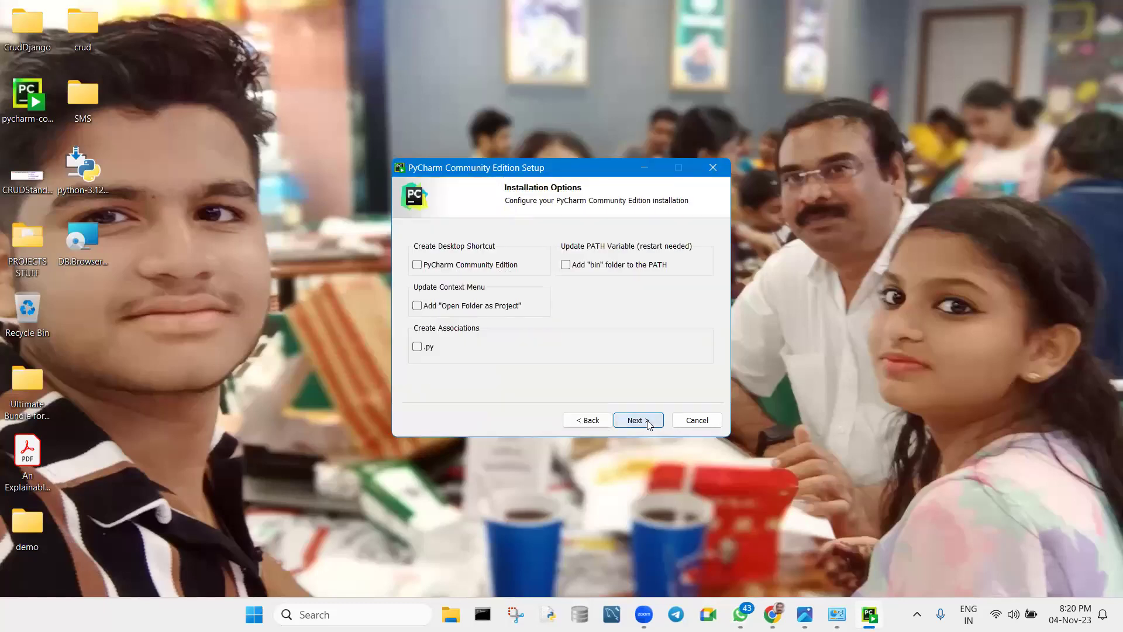
pyautogui.click(418, 265)
pyautogui.click(417, 306)
pyautogui.click(417, 346)
pyautogui.click(566, 264)
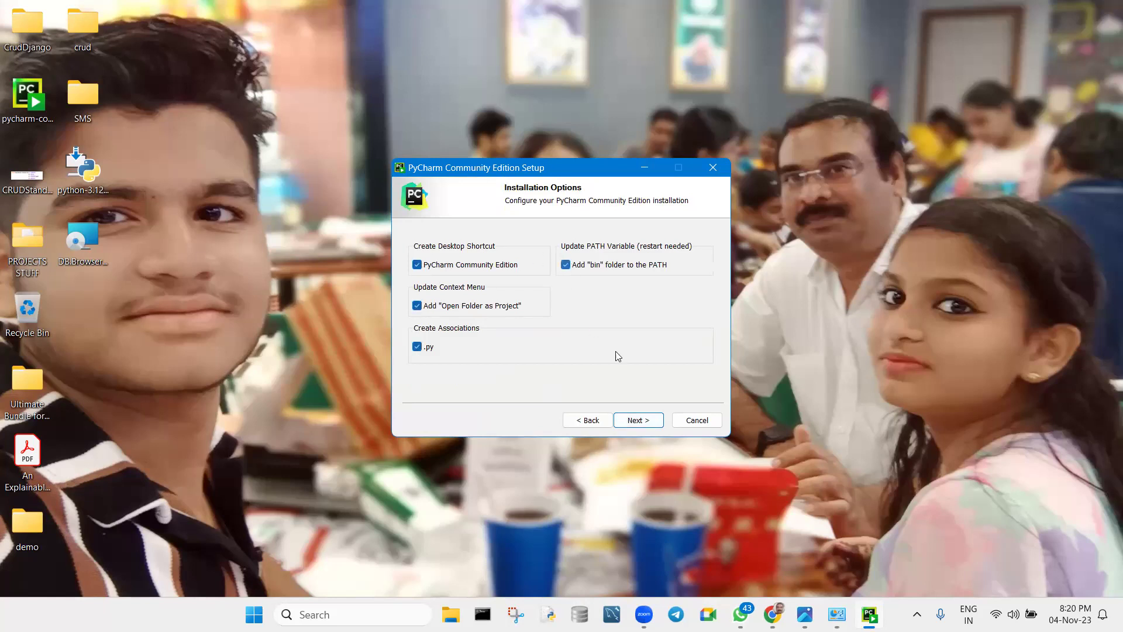
pyautogui.click(646, 425)
pyautogui.click(646, 426)
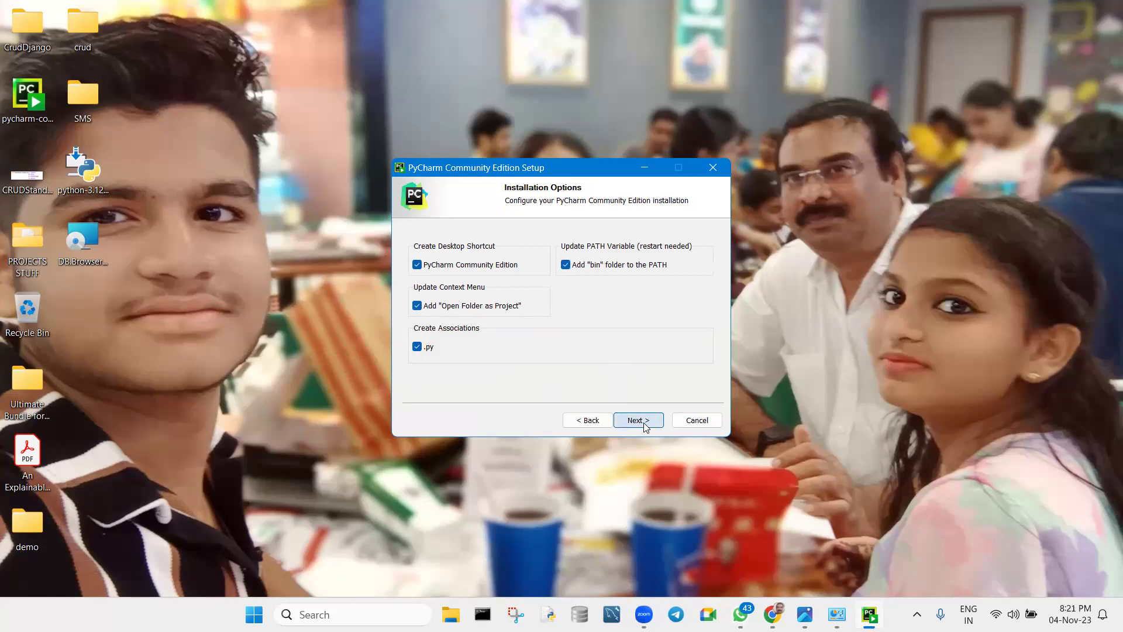
pyautogui.click(646, 426)
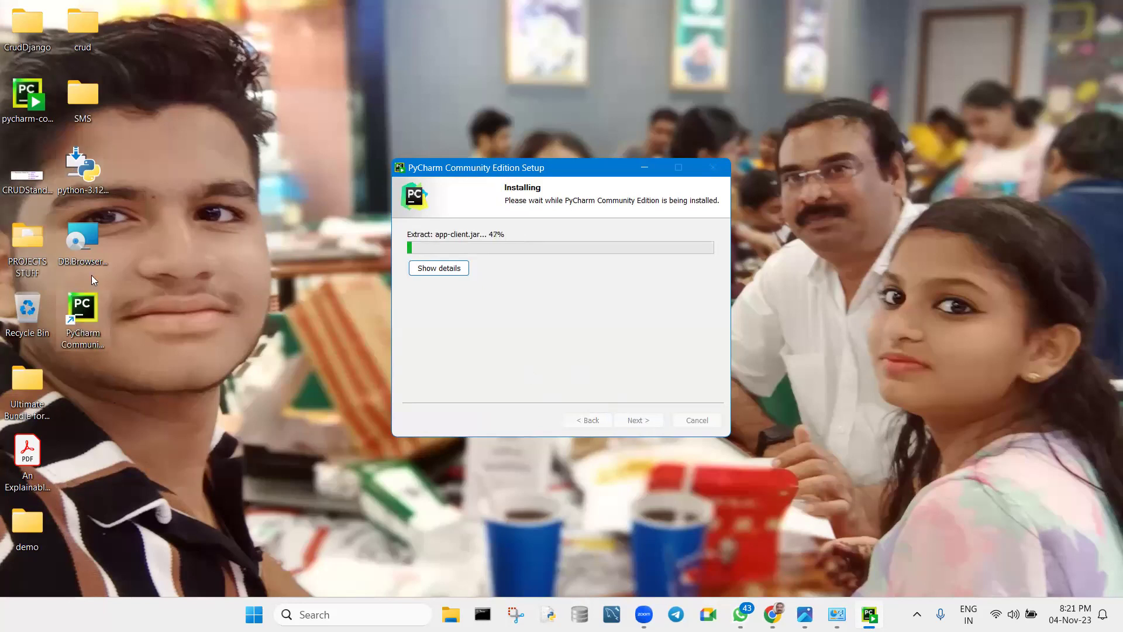
# Move the installer icon beside the Recycle Bin and the setup window aside, then return to the notes.
pyautogui.moveTo(28, 105); pyautogui.dragTo(123, 302)
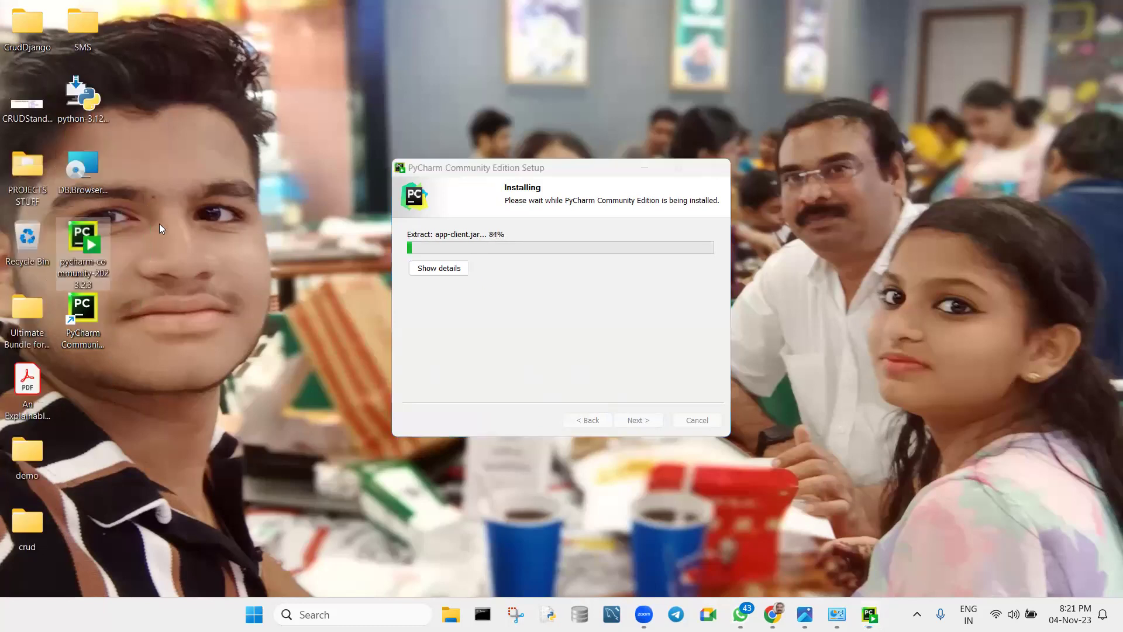
pyautogui.moveTo(514, 166); pyautogui.dragTo(430, 156)
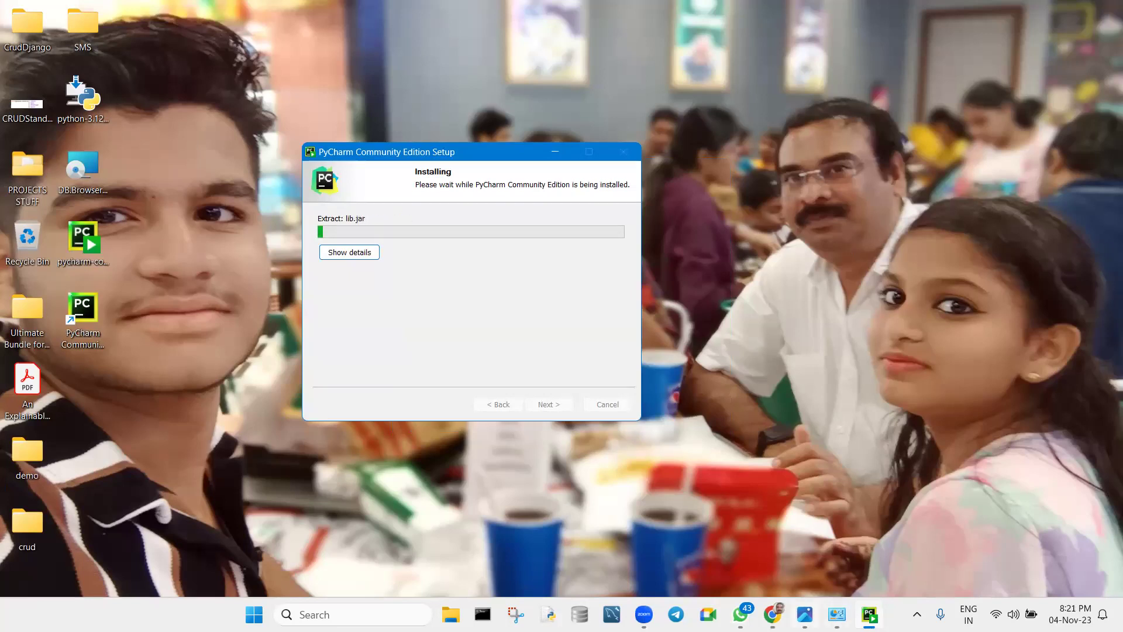
pyautogui.click(837, 615)
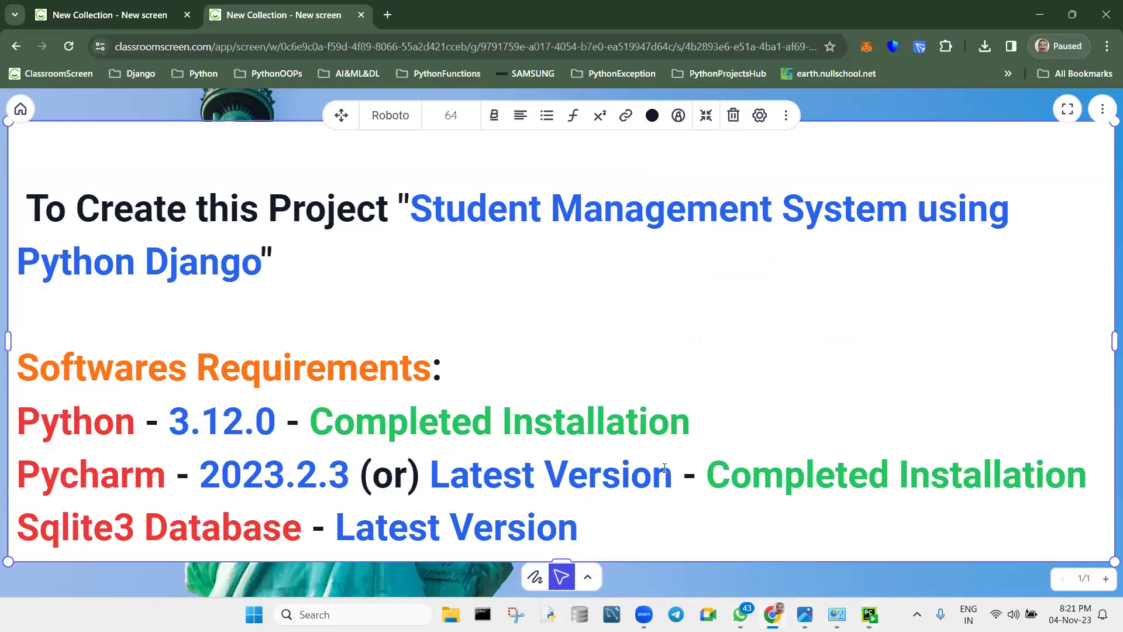
# Copy '- Completed Installation' from the Pycharm line and paste it onto the Sqlite3 Database line.
pyautogui.moveTo(689, 475); pyautogui.dragTo(1090, 452)
pyautogui.hotkey('ctrl', 'c')
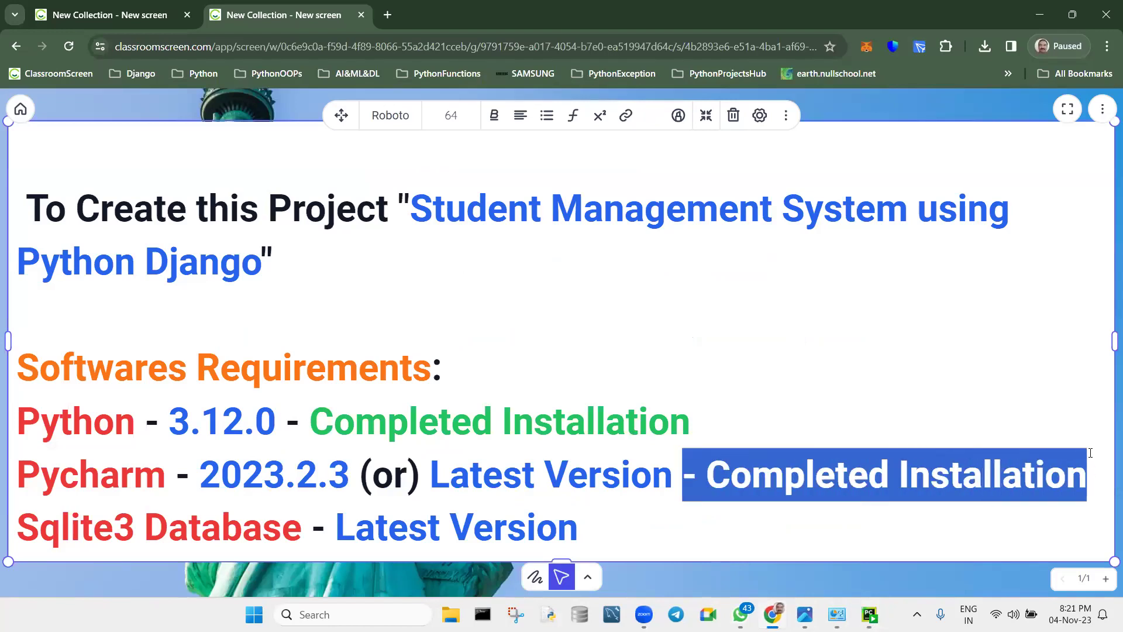
pyautogui.click(610, 524)
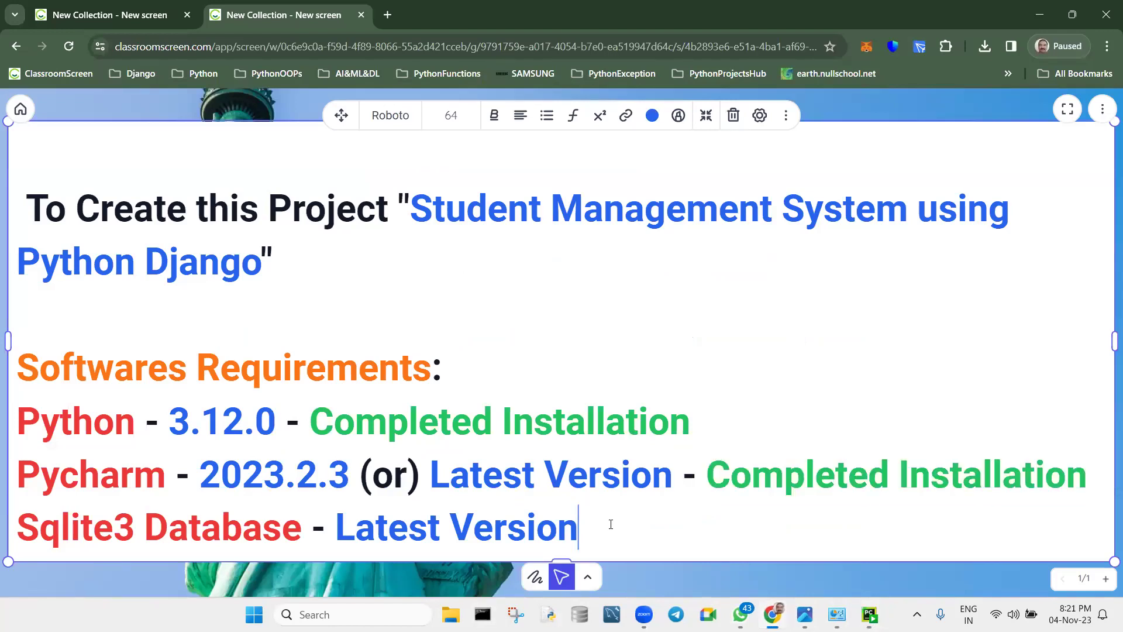
pyautogui.hotkey('ctrl', 'v')
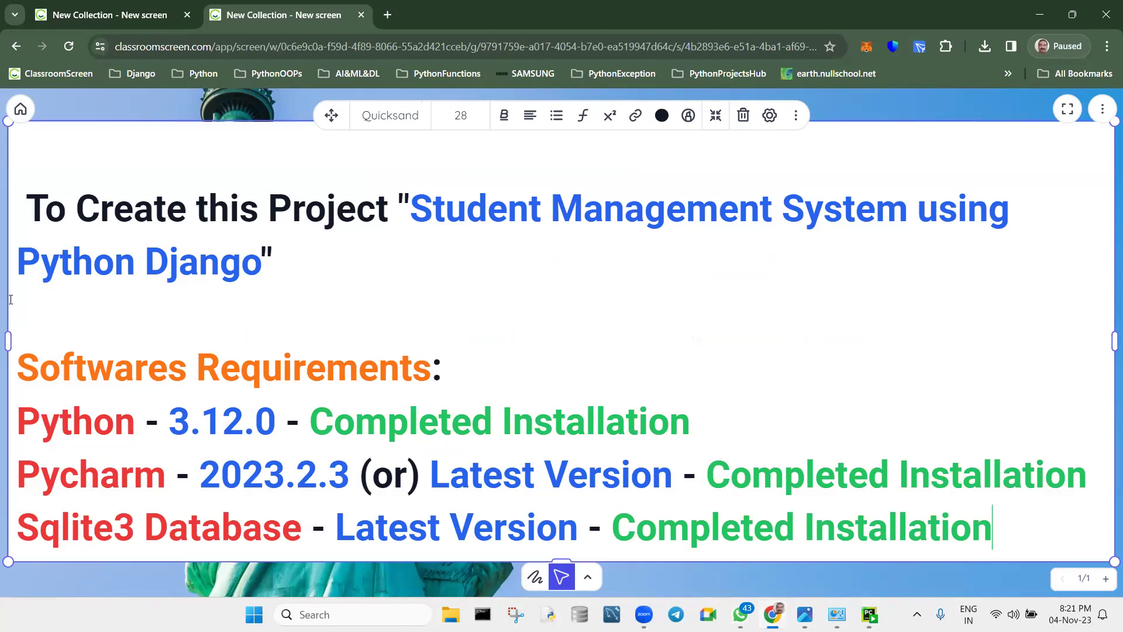
pyautogui.click(263, 293)
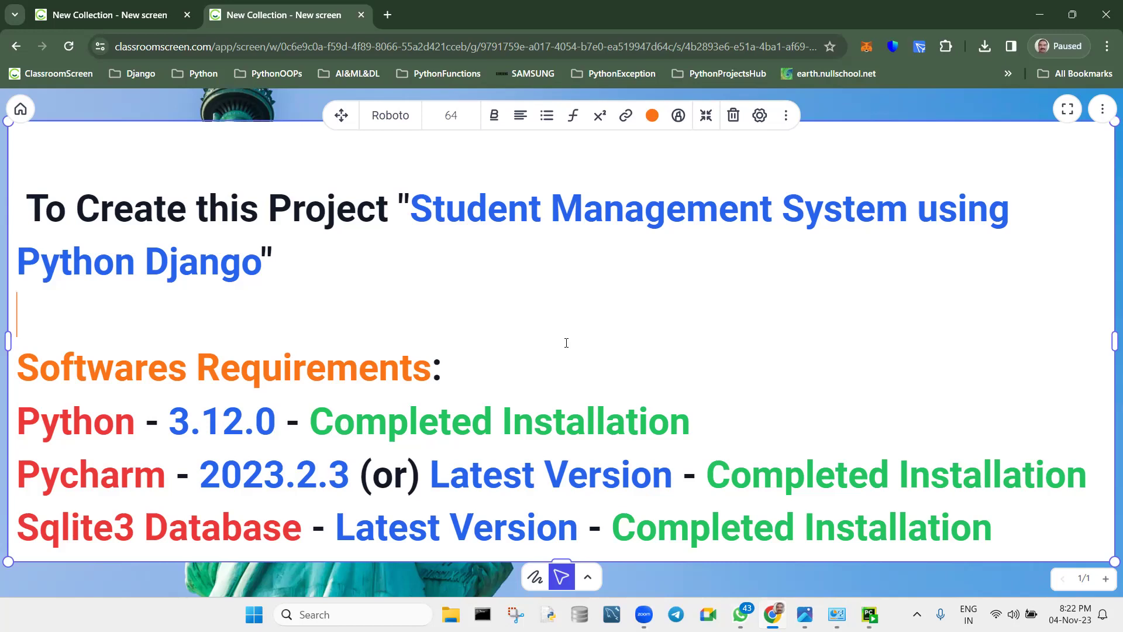
# Add the heading 'WEB SITE CONTAINS 3 THINGS:' on a new line below the software list.
pyautogui.click(1007, 519)
pyautogui.press('Return')
pyautogui.press('Return')
pyautogui.press('Return')
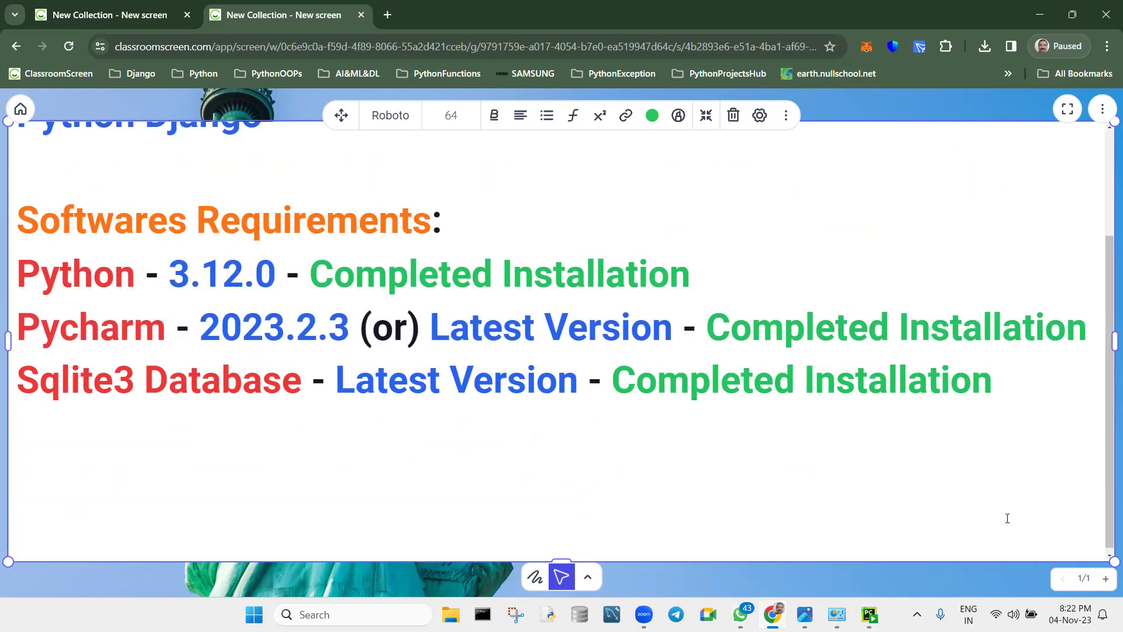
pyautogui.write('WEB SIT')
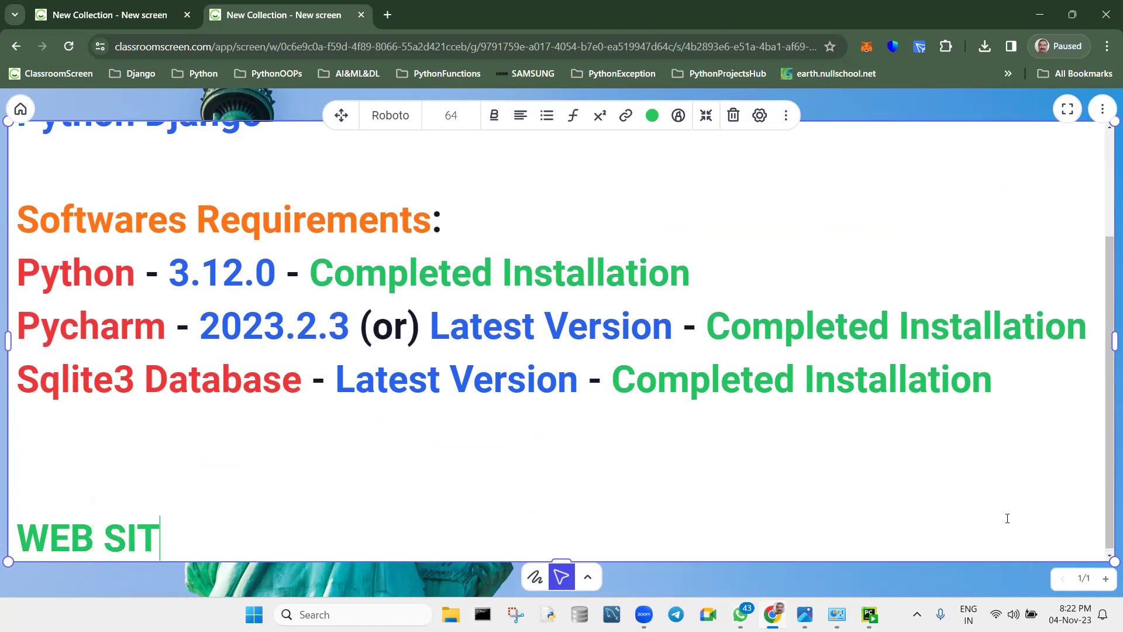
pyautogui.write('E CONTAINS ')
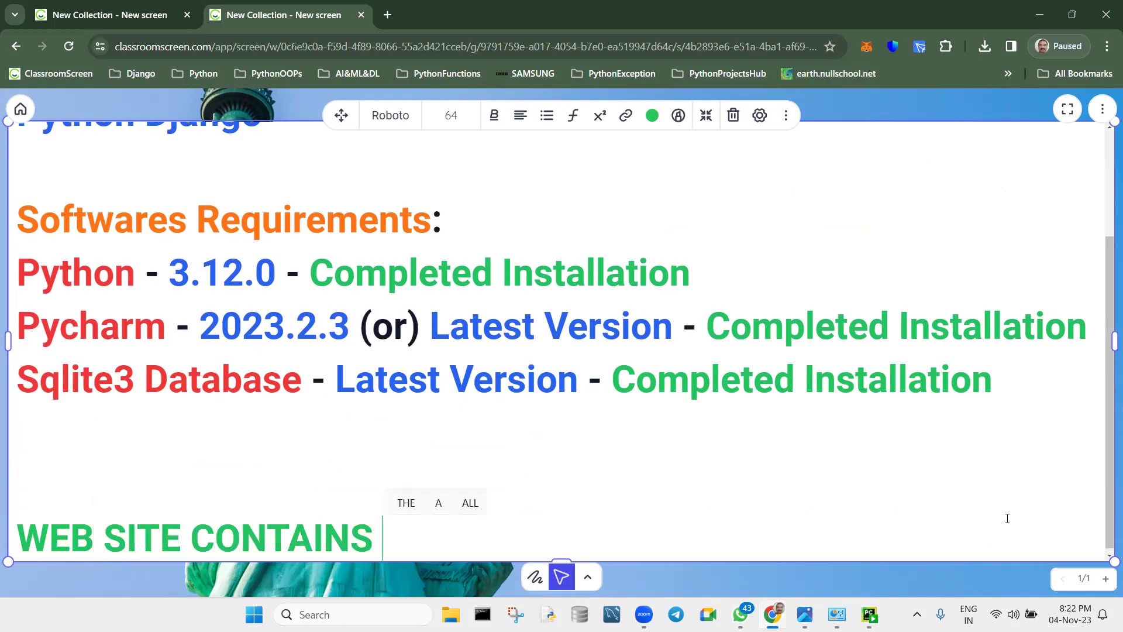
pyautogui.write('2')
pyautogui.press('BackSpace')
pyautogui.write('3 ')
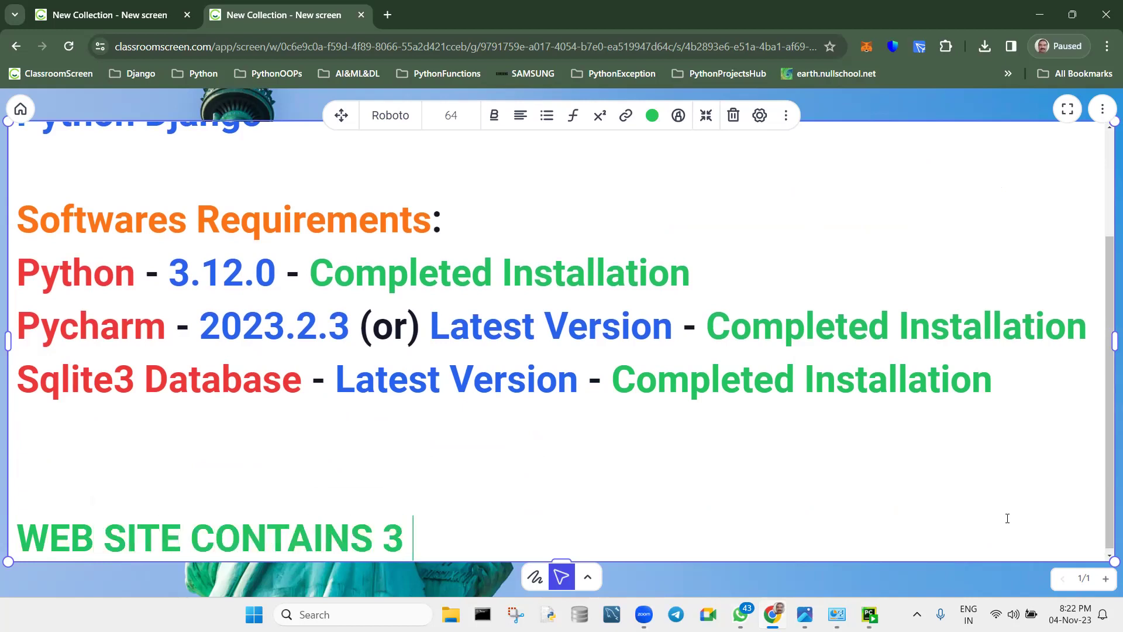
pyautogui.write('THINGS:')
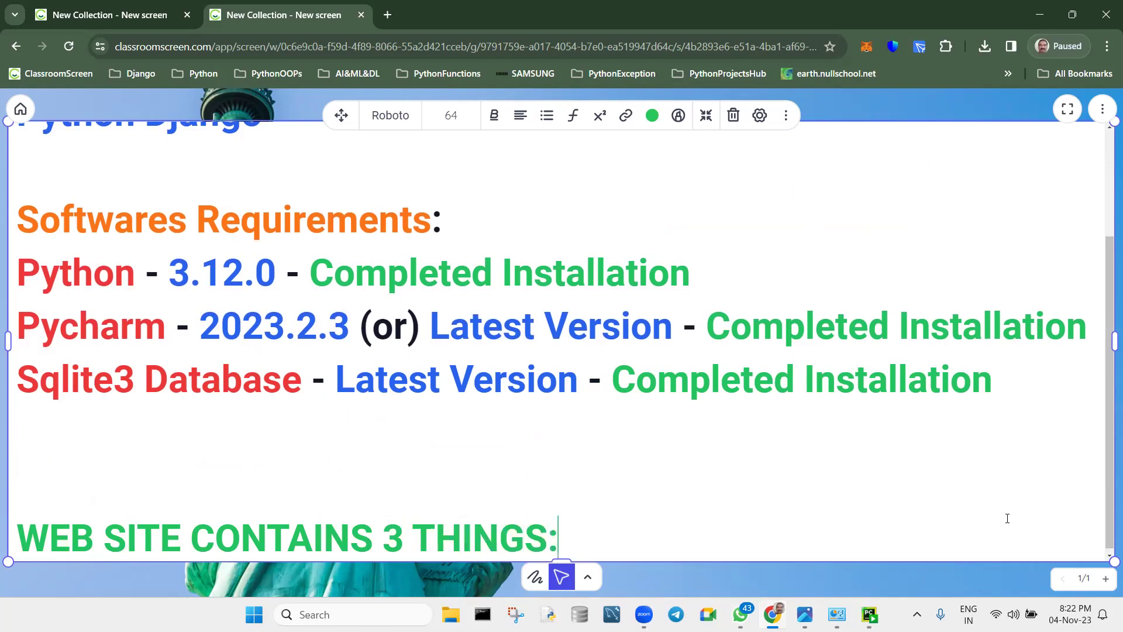
pyautogui.press('Return')
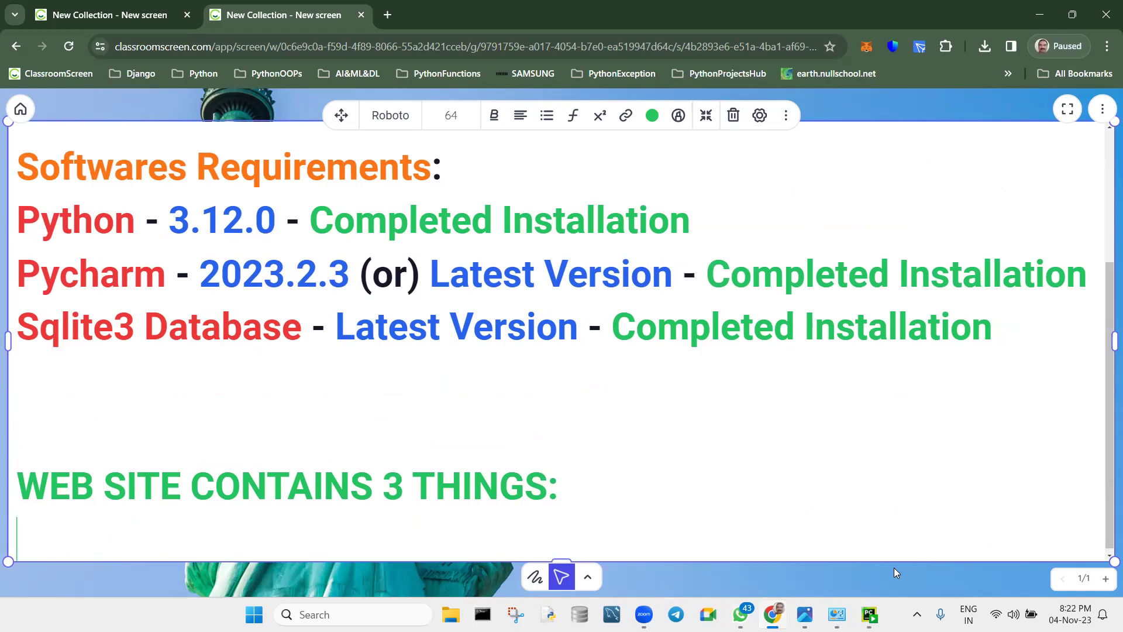
# Type 'FRONT END : HTML FILES' and 'BUSINESS LOGIC : SOURCE CODE OF THAT PARTICULAR PROJECT' lines.
pyautogui.write('FRONT END : HT')
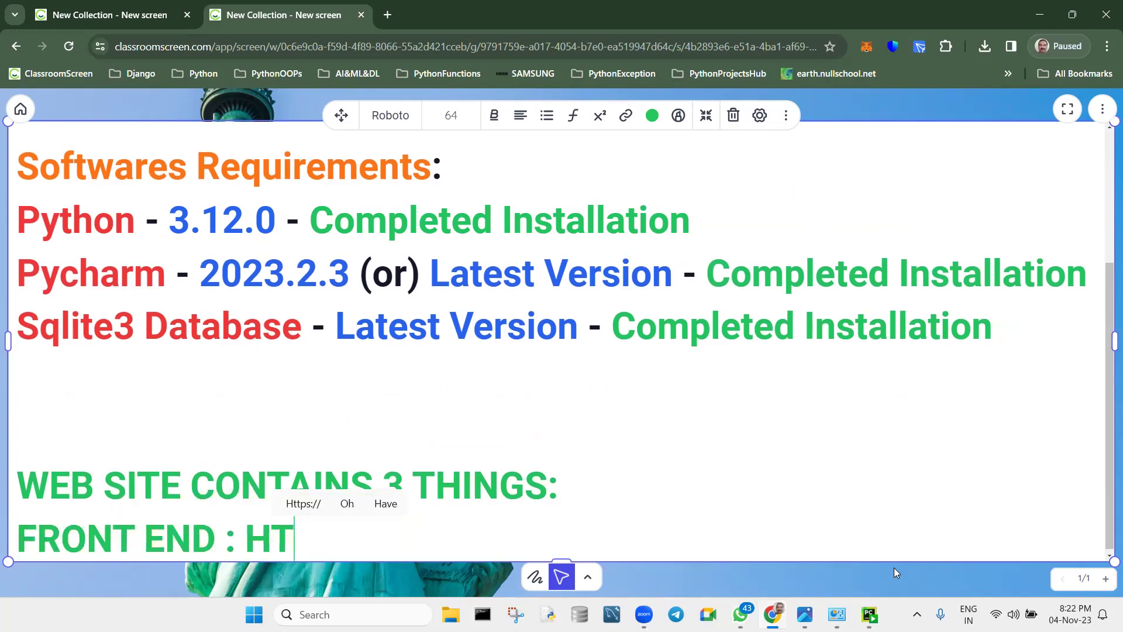
pyautogui.write('ML FILES')
pyautogui.press('Return')
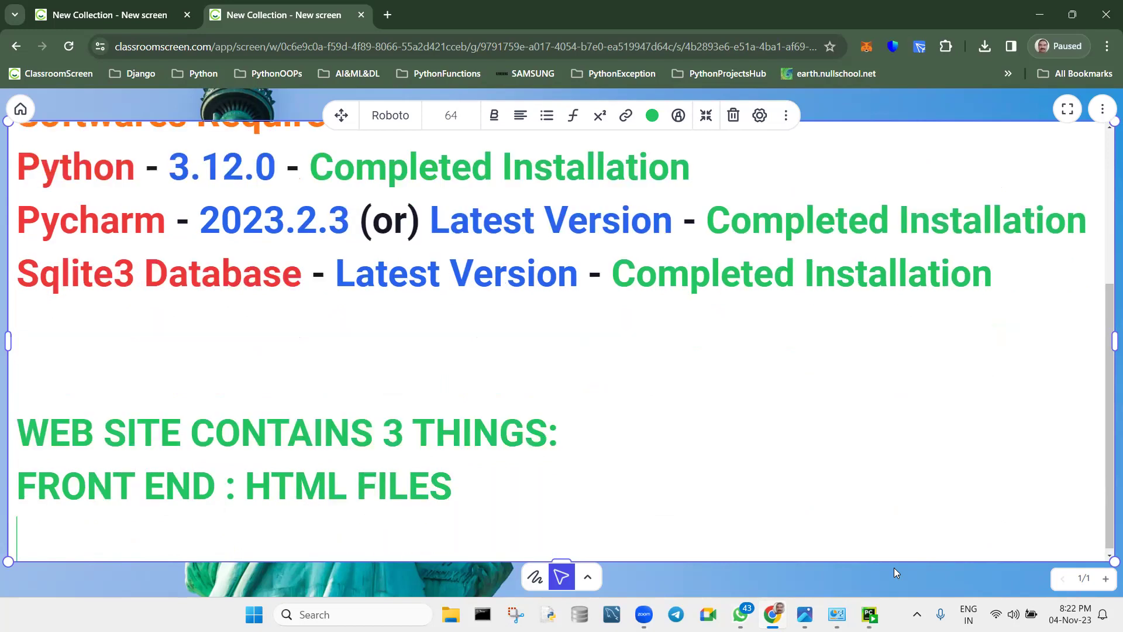
pyautogui.write('BUSINESS N')
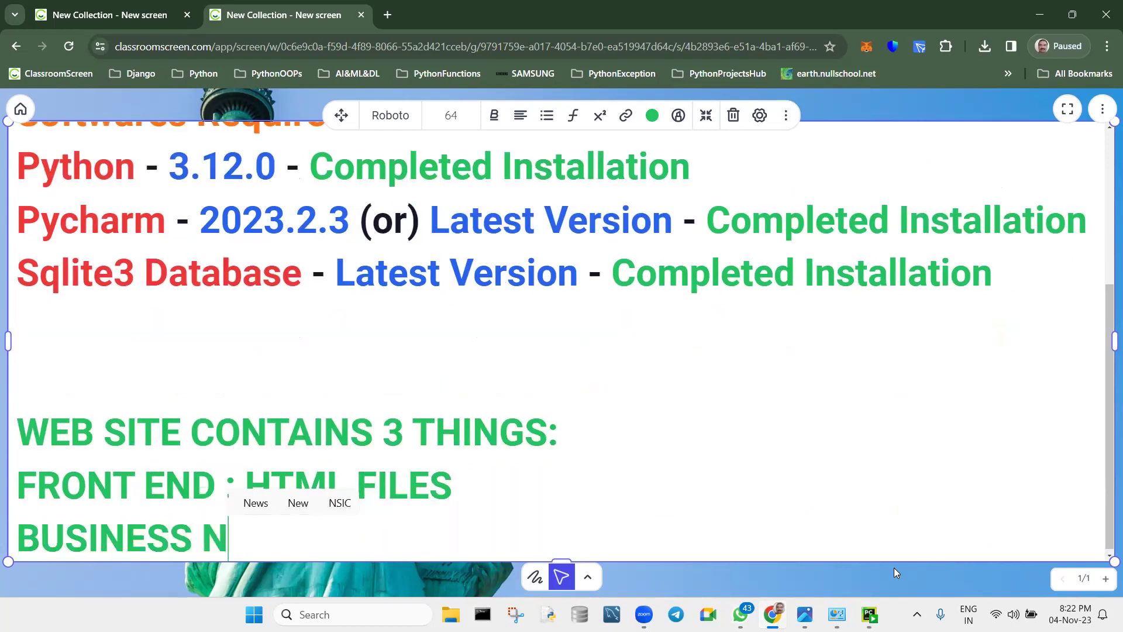
pyautogui.press('BackSpace')
pyautogui.write('LO')
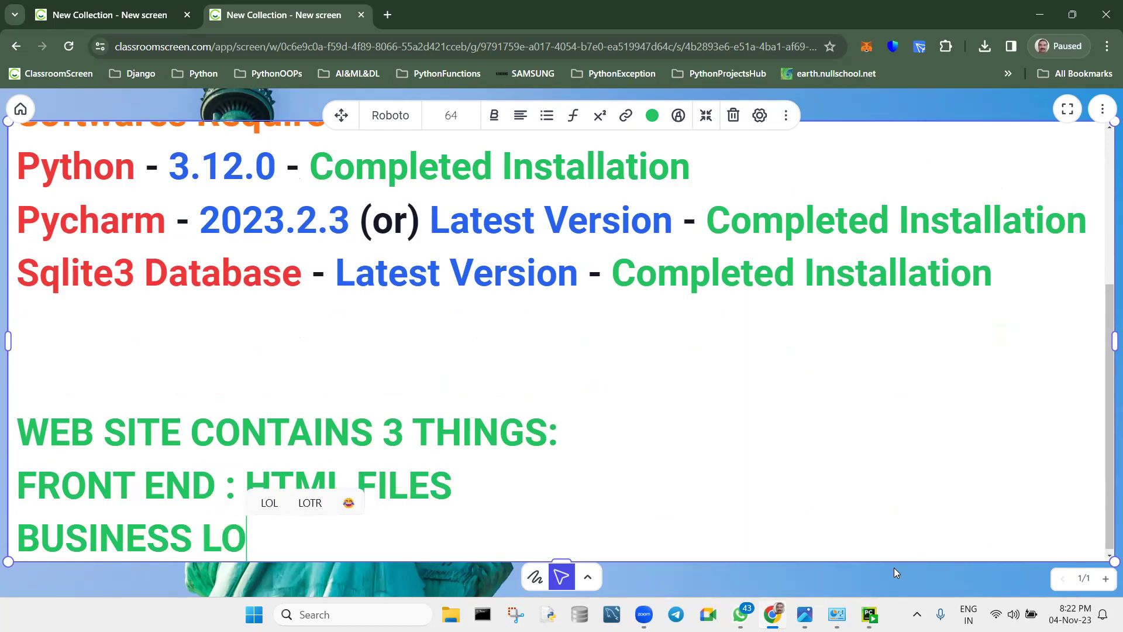
pyautogui.write('GIC : ')
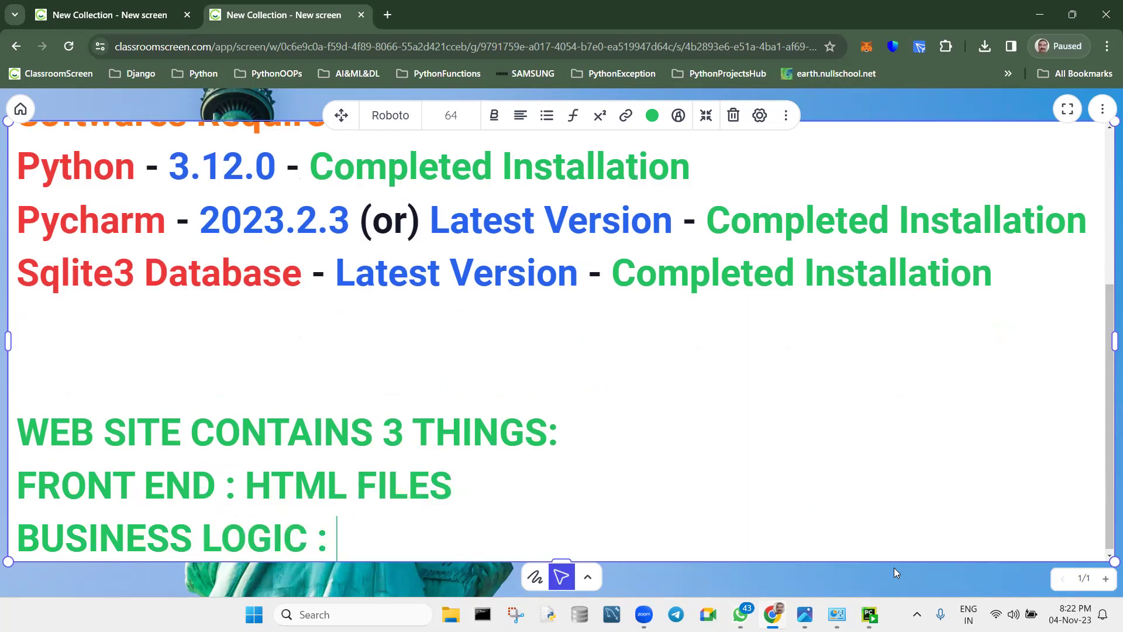
pyautogui.write('SOURCE C')
pyautogui.press('BackSpace')
pyautogui.press('BackSpace')
pyautogui.write('CE CODE FO THA')
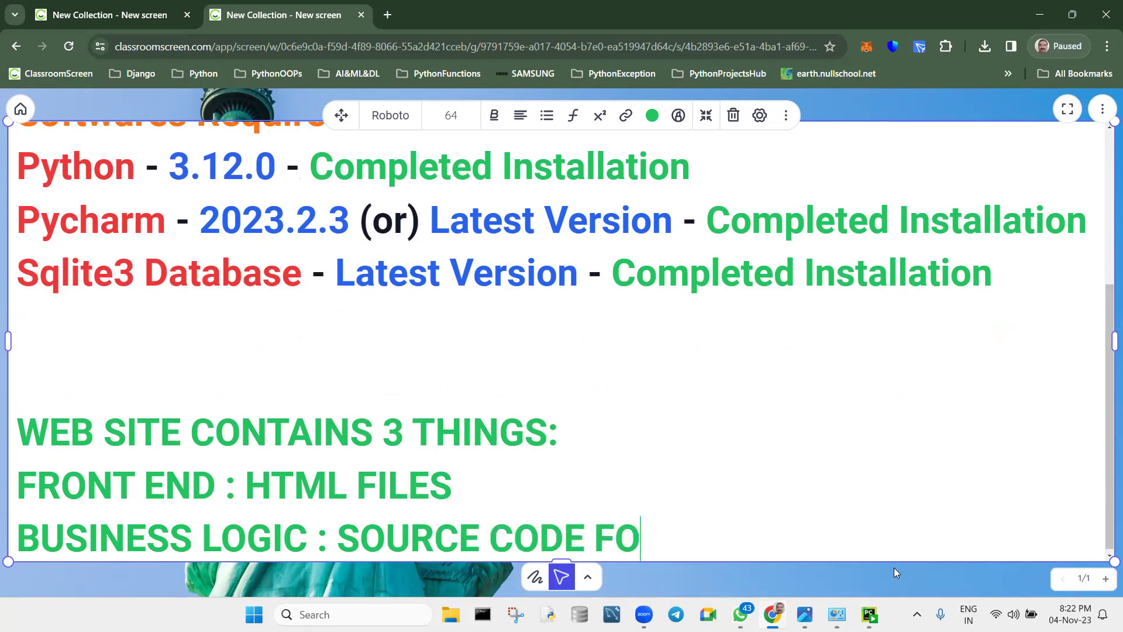
pyautogui.press('BackSpace')
pyautogui.press('BackSpace')
pyautogui.press('BackSpace')
pyautogui.press('BackSpace')
pyautogui.press('BackSpace')
pyautogui.write('OF THAT PARTIC')
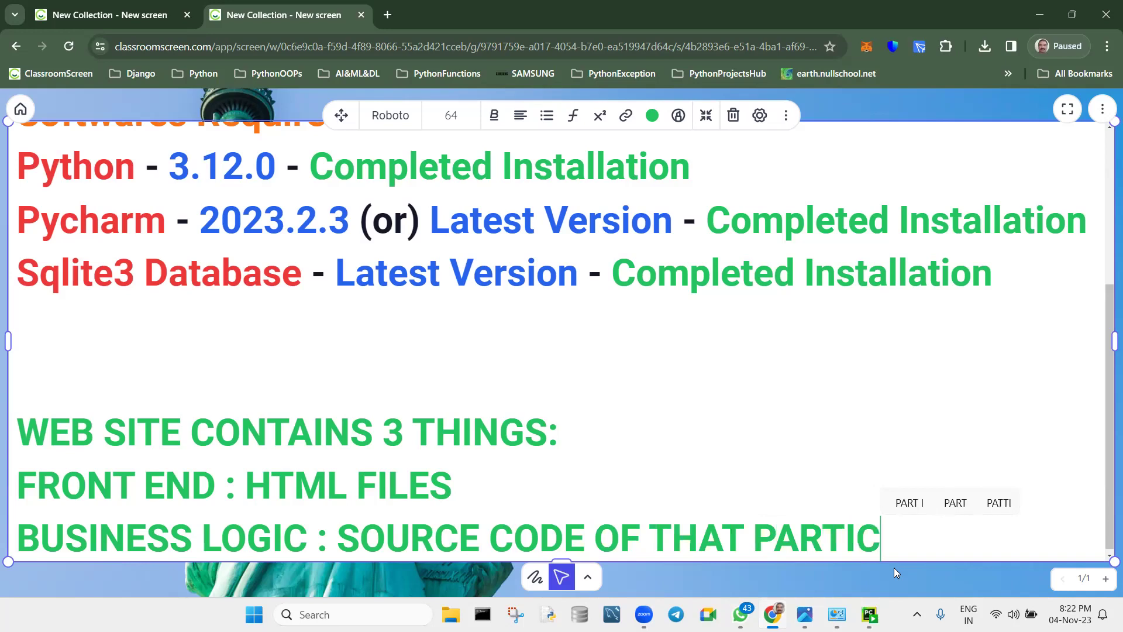
pyautogui.write('ULAR PROJECT')
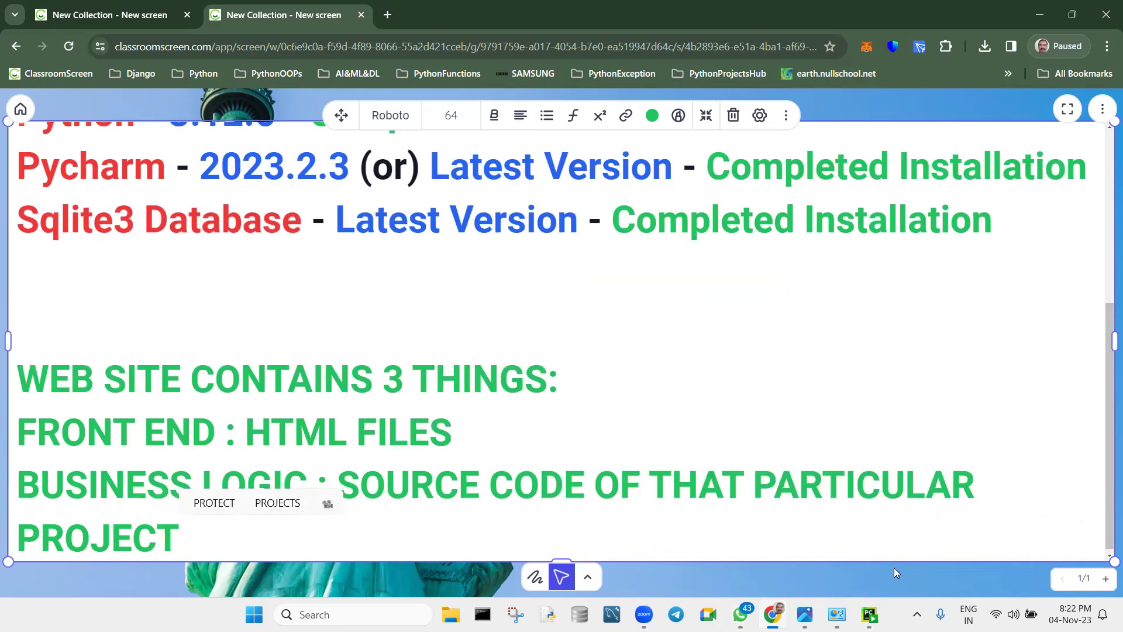
# Add the line 'BACK END : DATABASE CONNECTIVITY ( DBSQLITE3, MYSQL )'.
pyautogui.press('Return')
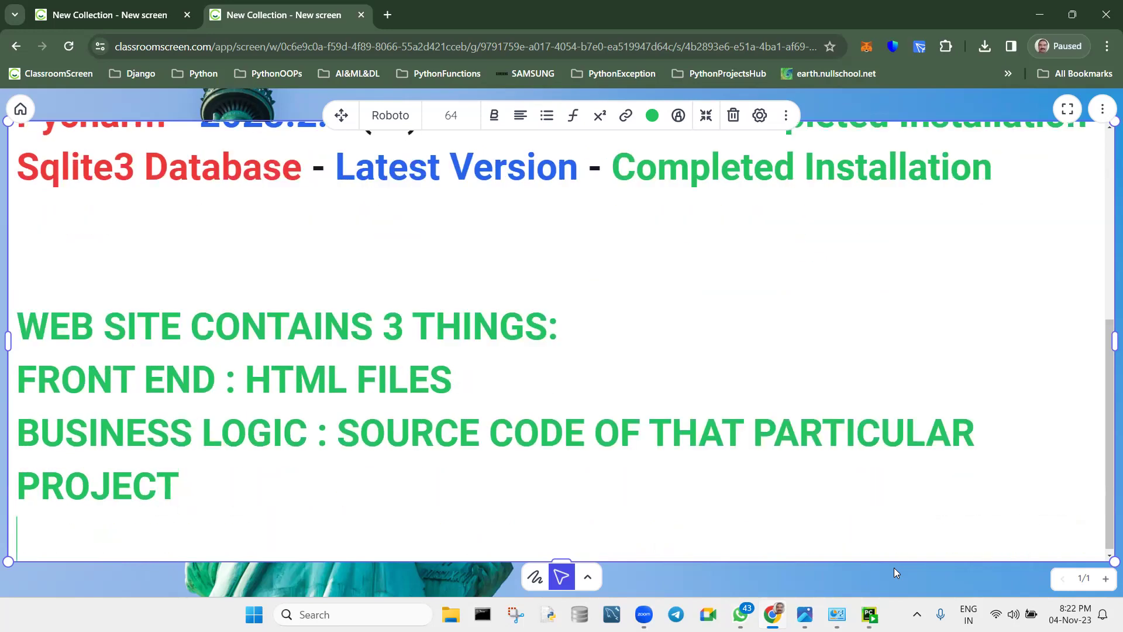
pyautogui.write('BACK END -')
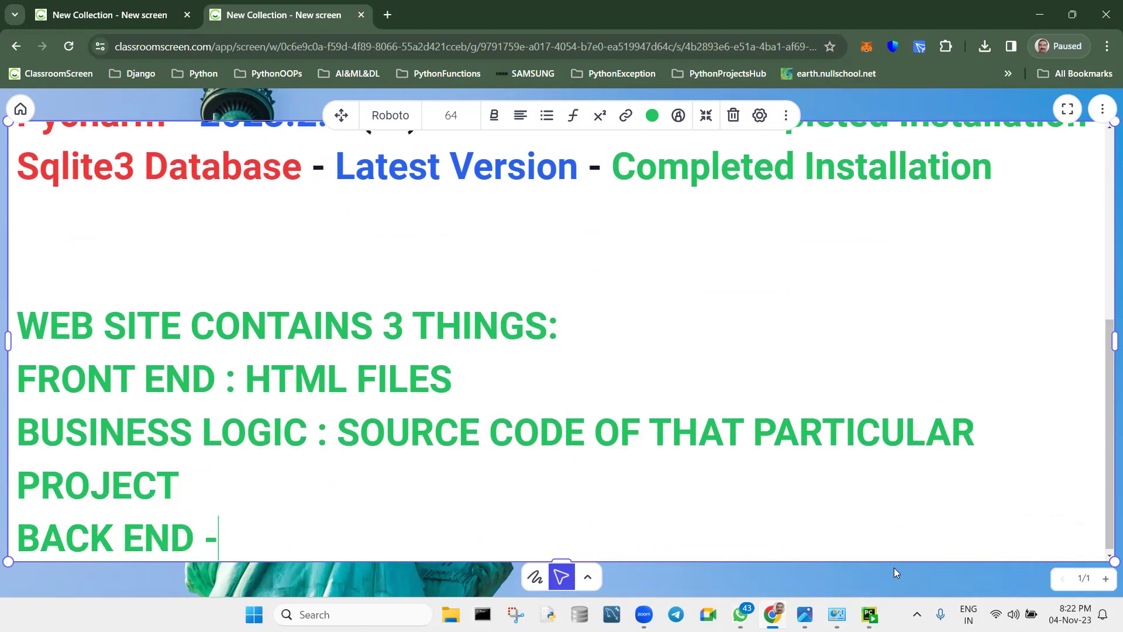
pyautogui.press('BackSpace')
pyautogui.write(': DATA')
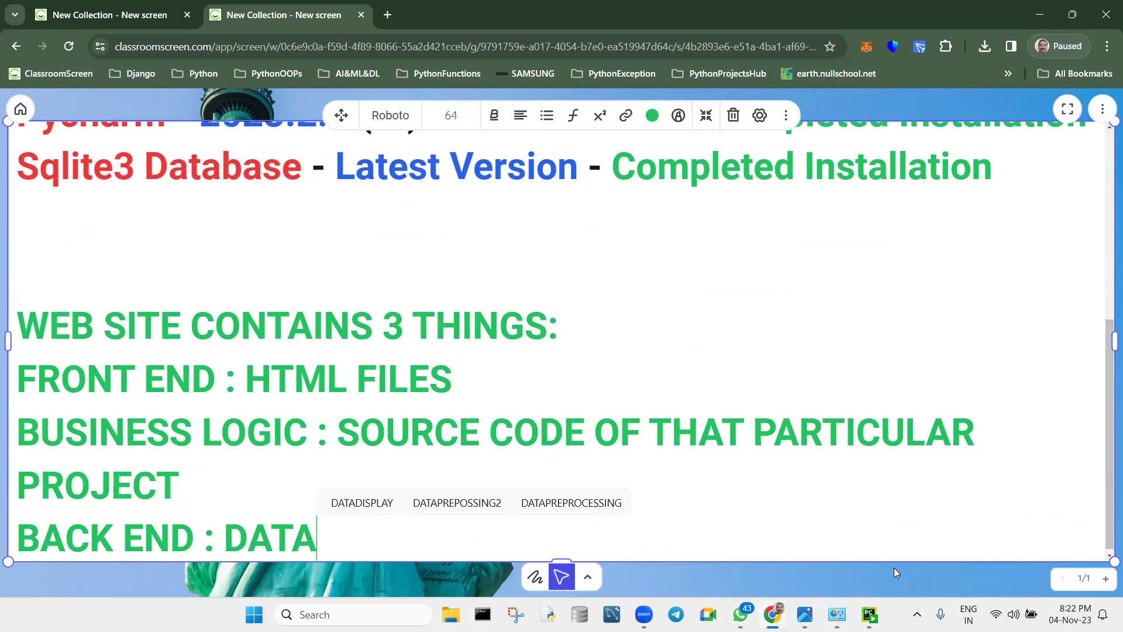
pyautogui.write('BASE CONNEC')
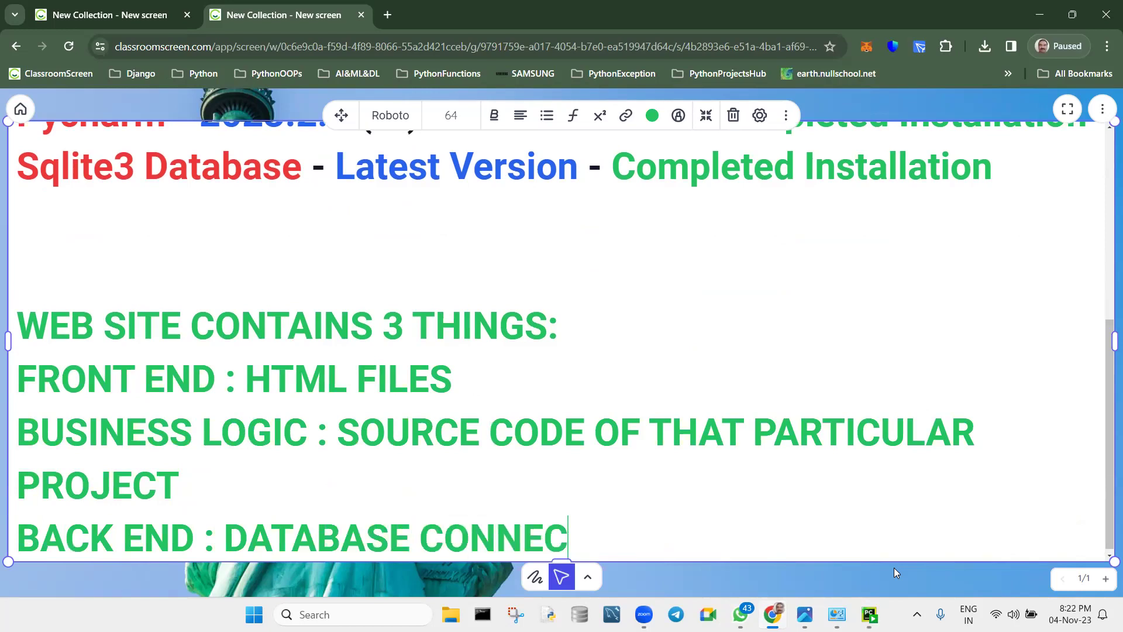
pyautogui.write('TIVITY ')
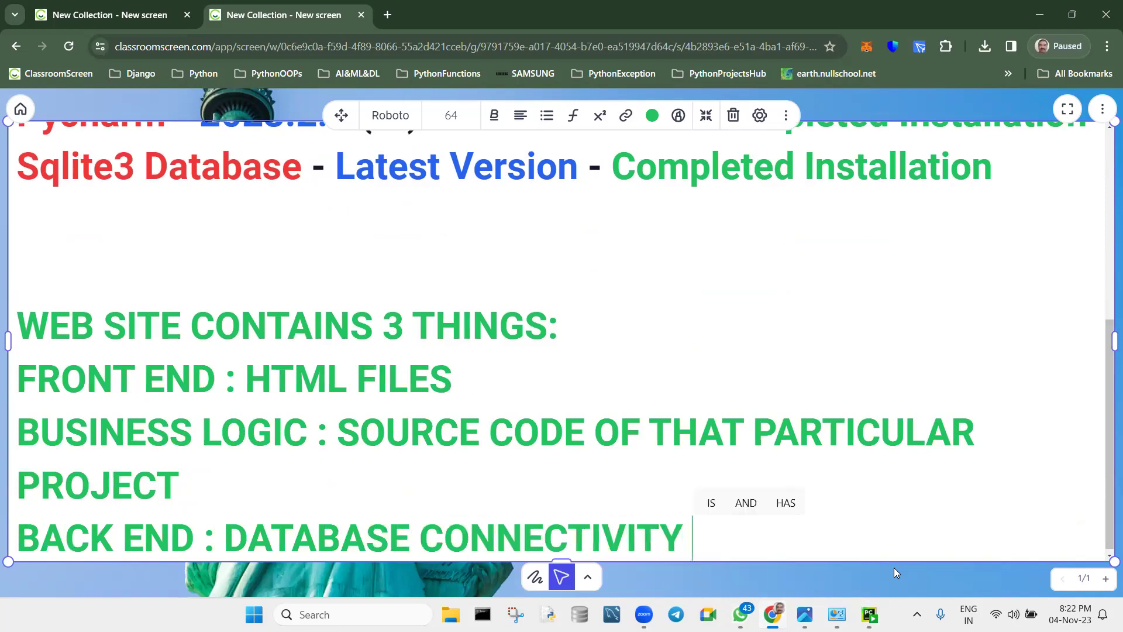
pyautogui.write('( DBSL')
pyautogui.press('BackSpace')
pyautogui.write('SLQ')
pyautogui.press('BackSpace')
pyautogui.press('BackSpace')
pyautogui.write('QL')
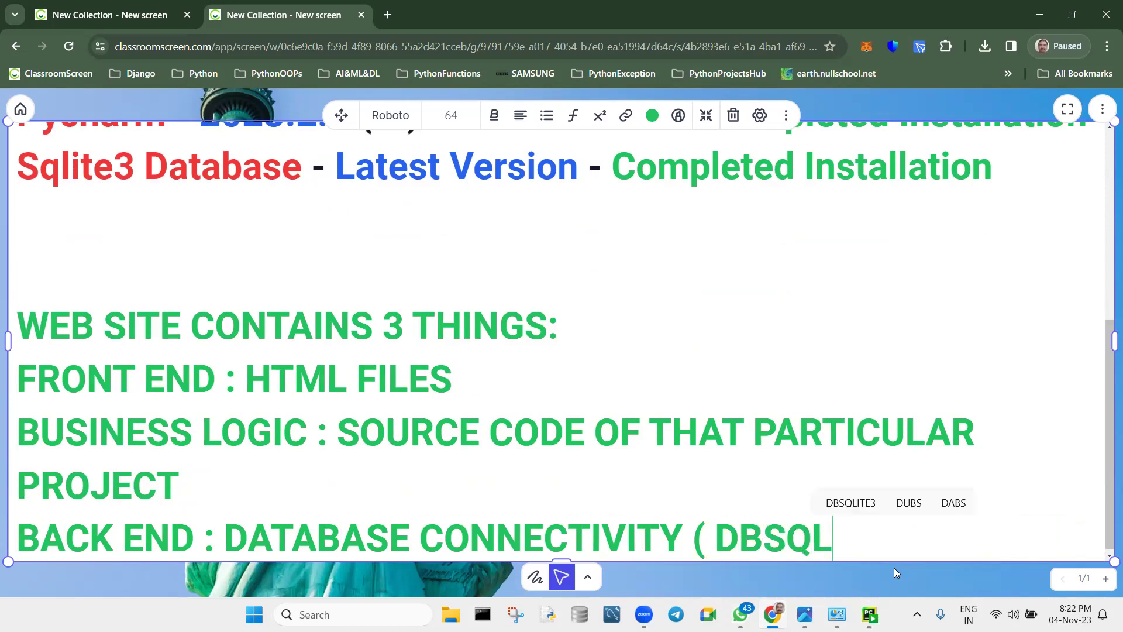
pyautogui.write('ITE3, ML')
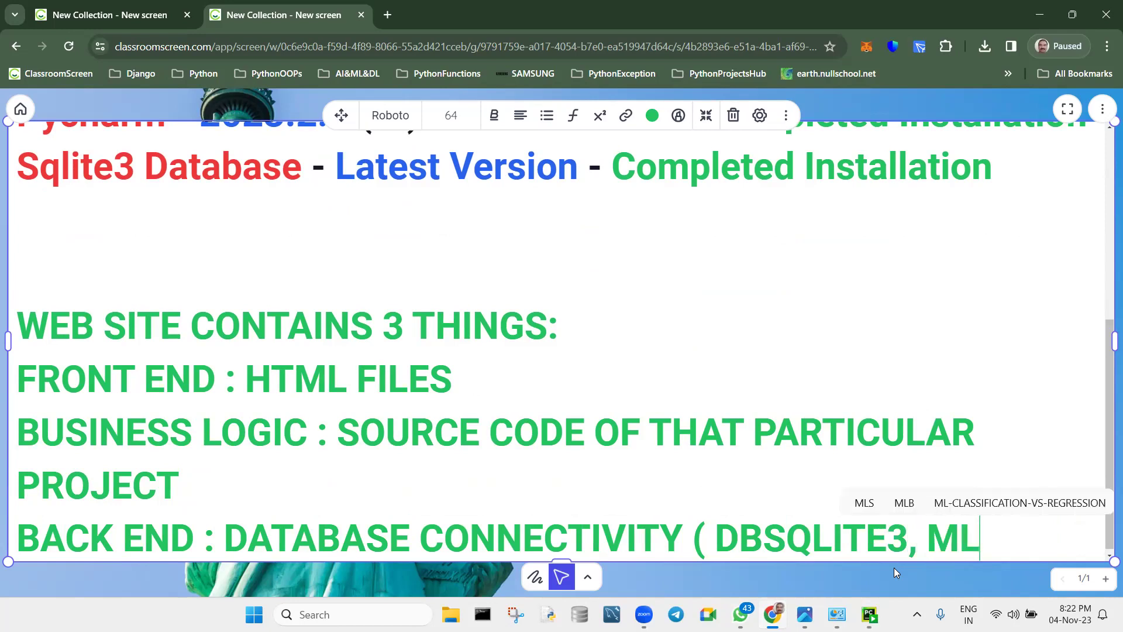
pyautogui.press('BackSpace')
pyautogui.write('U')
pyautogui.press('BackSpace')
pyautogui.write('YSQL')
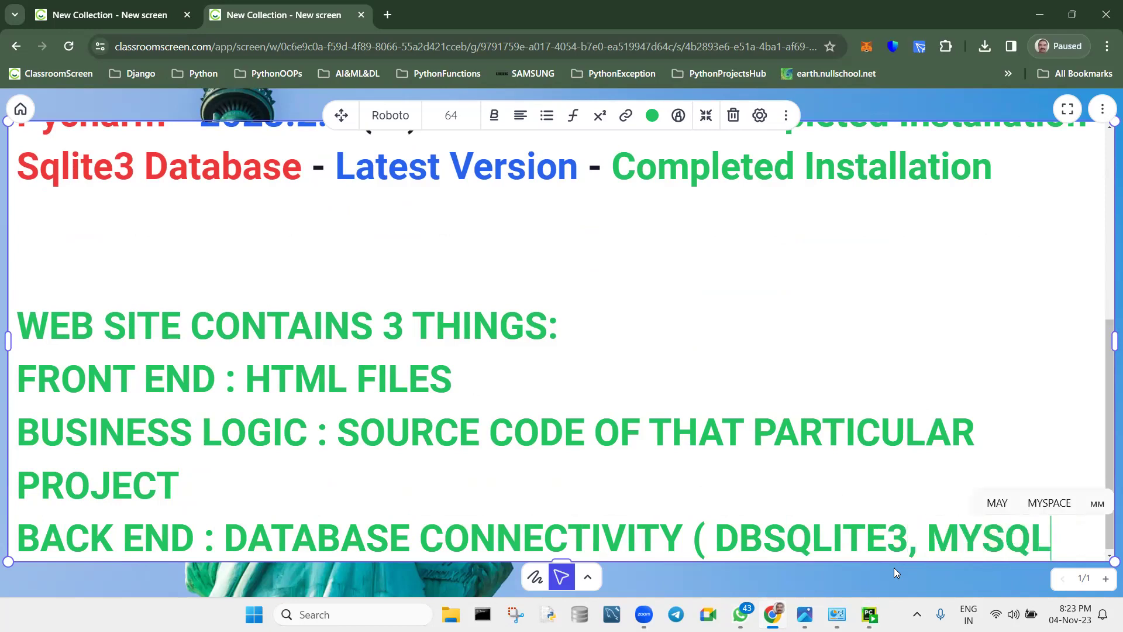
pyautogui.write(' )')
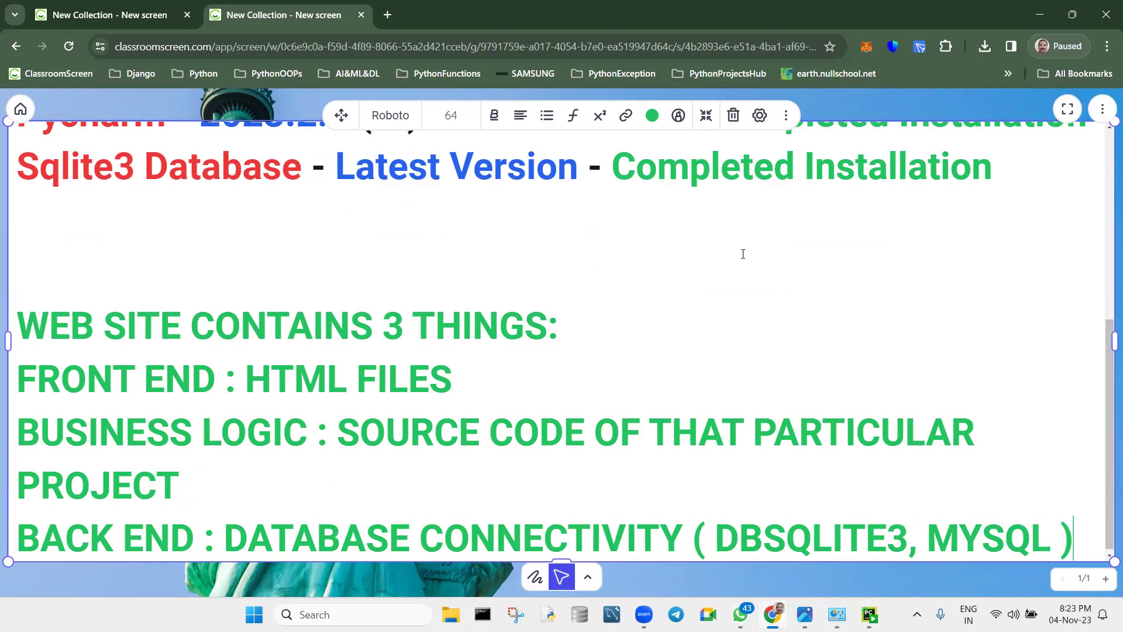
# Turn the 'WEB SITE CONTAINS 3 THINGS:' heading black and recolour its 3 orange.
pyautogui.moveTo(558, 326); pyautogui.dragTo(6, 342)
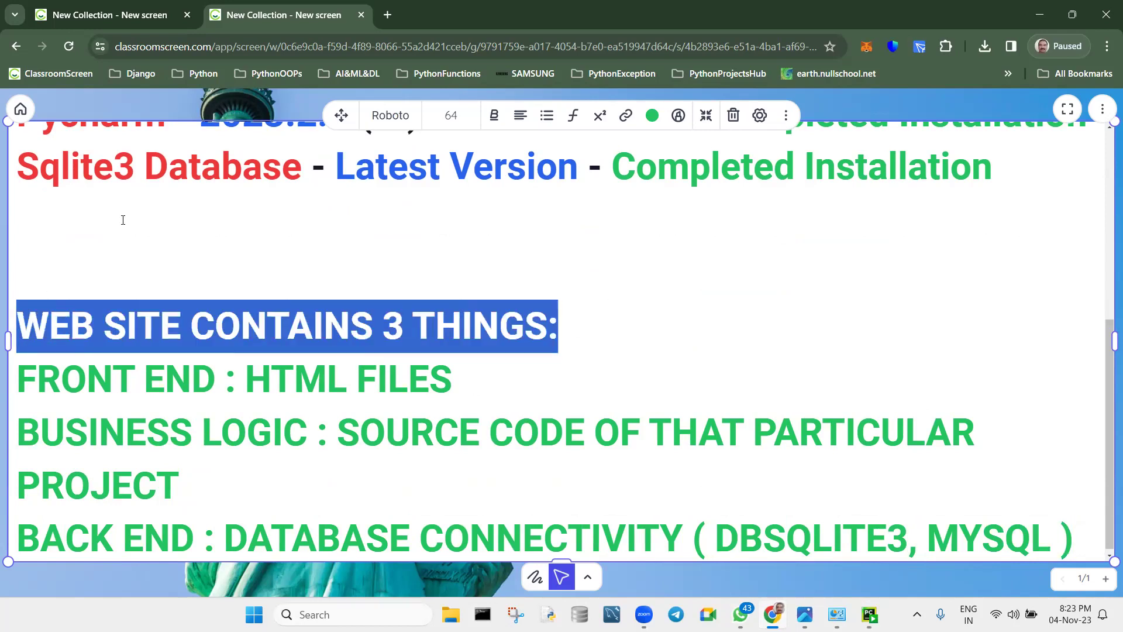
pyautogui.click(500, 116)
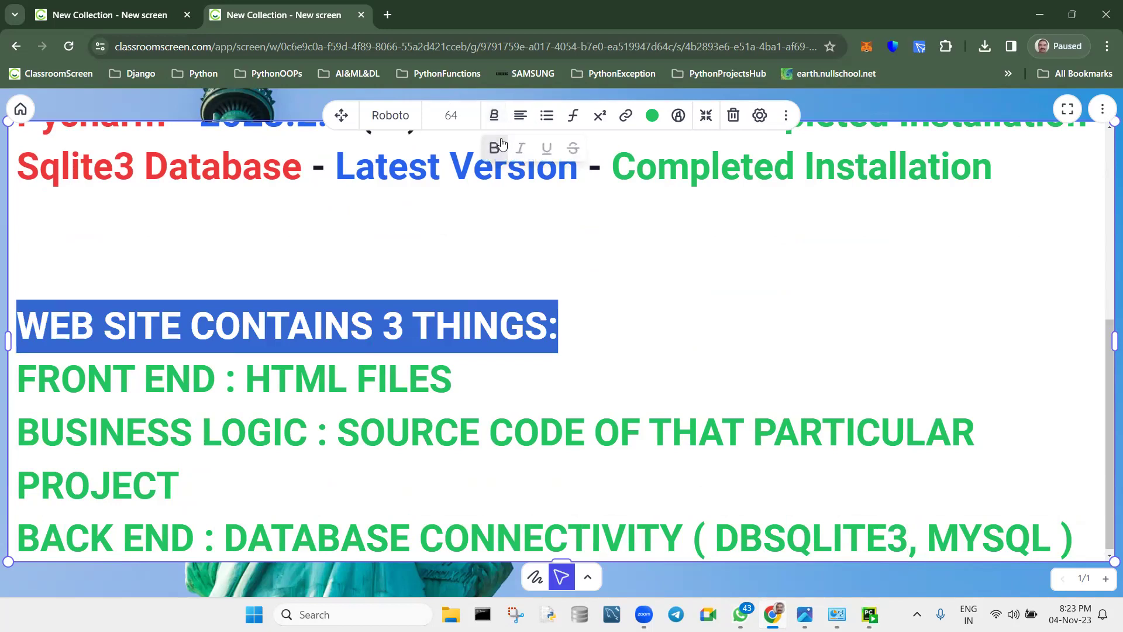
pyautogui.click(652, 115)
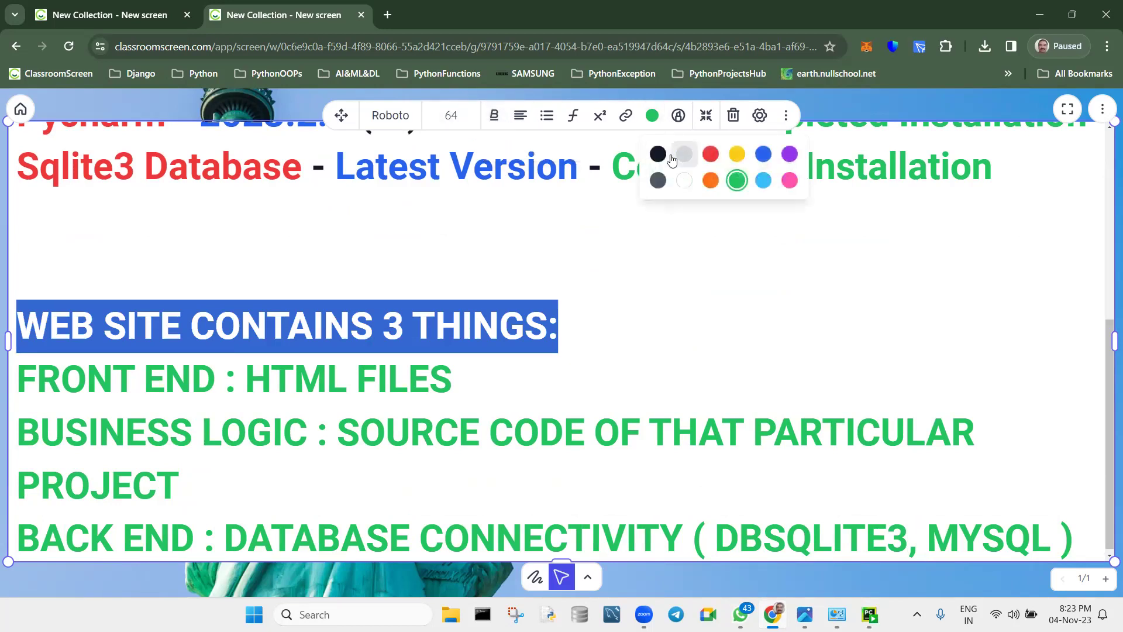
pyautogui.click(658, 154)
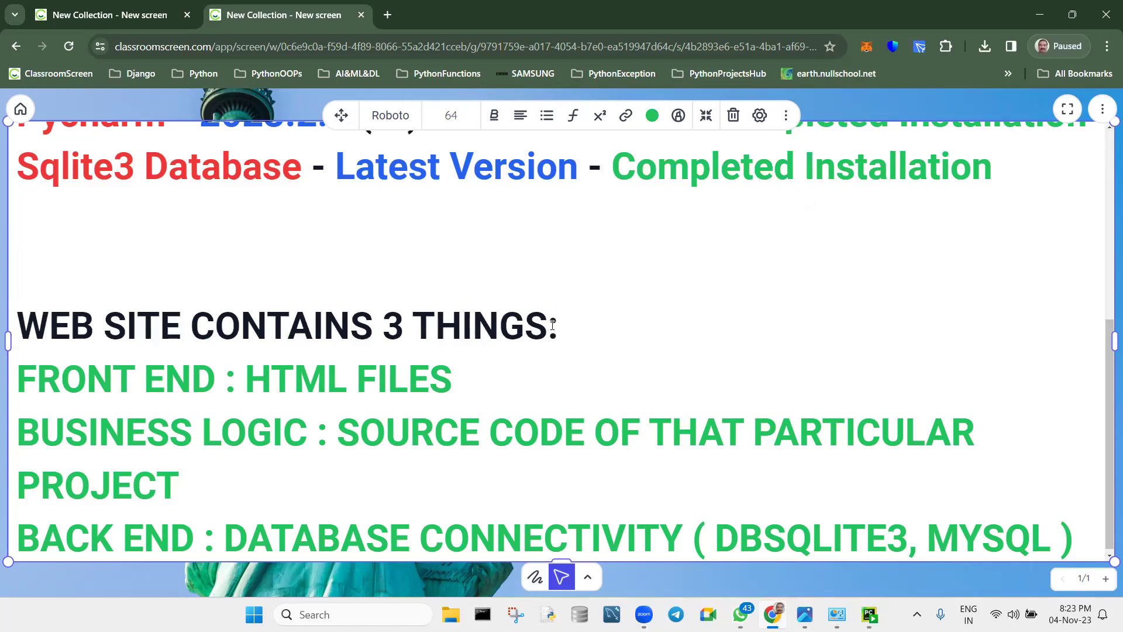
pyautogui.doubleClick(389, 327)
pyautogui.click(650, 117)
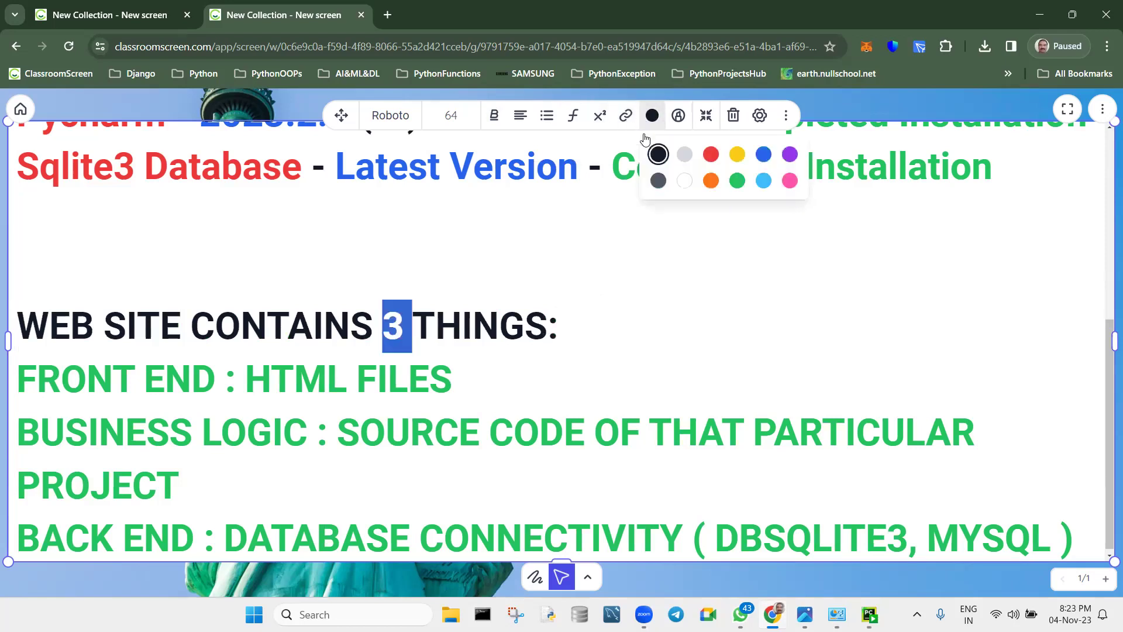
pyautogui.click(710, 181)
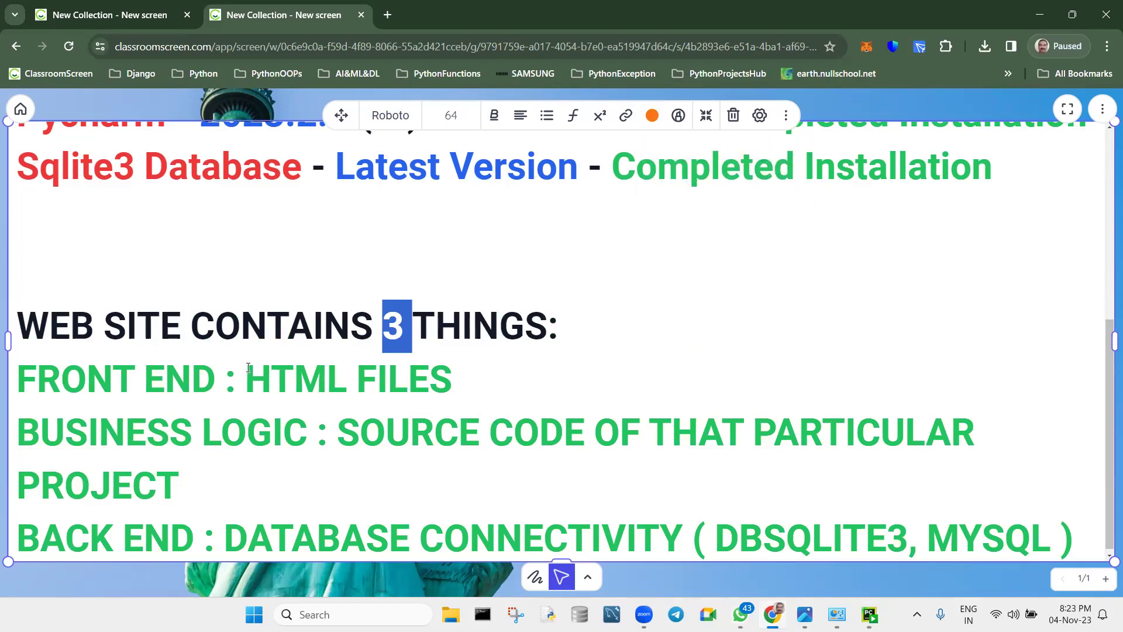
pyautogui.moveTo(237, 378); pyautogui.dragTo(17, 386)
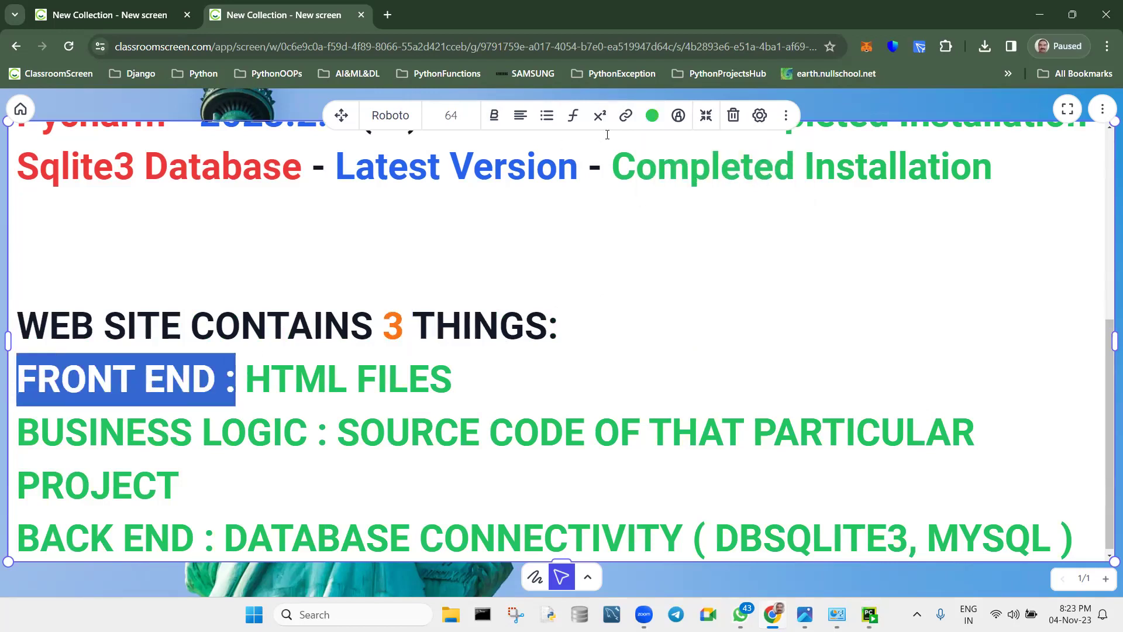